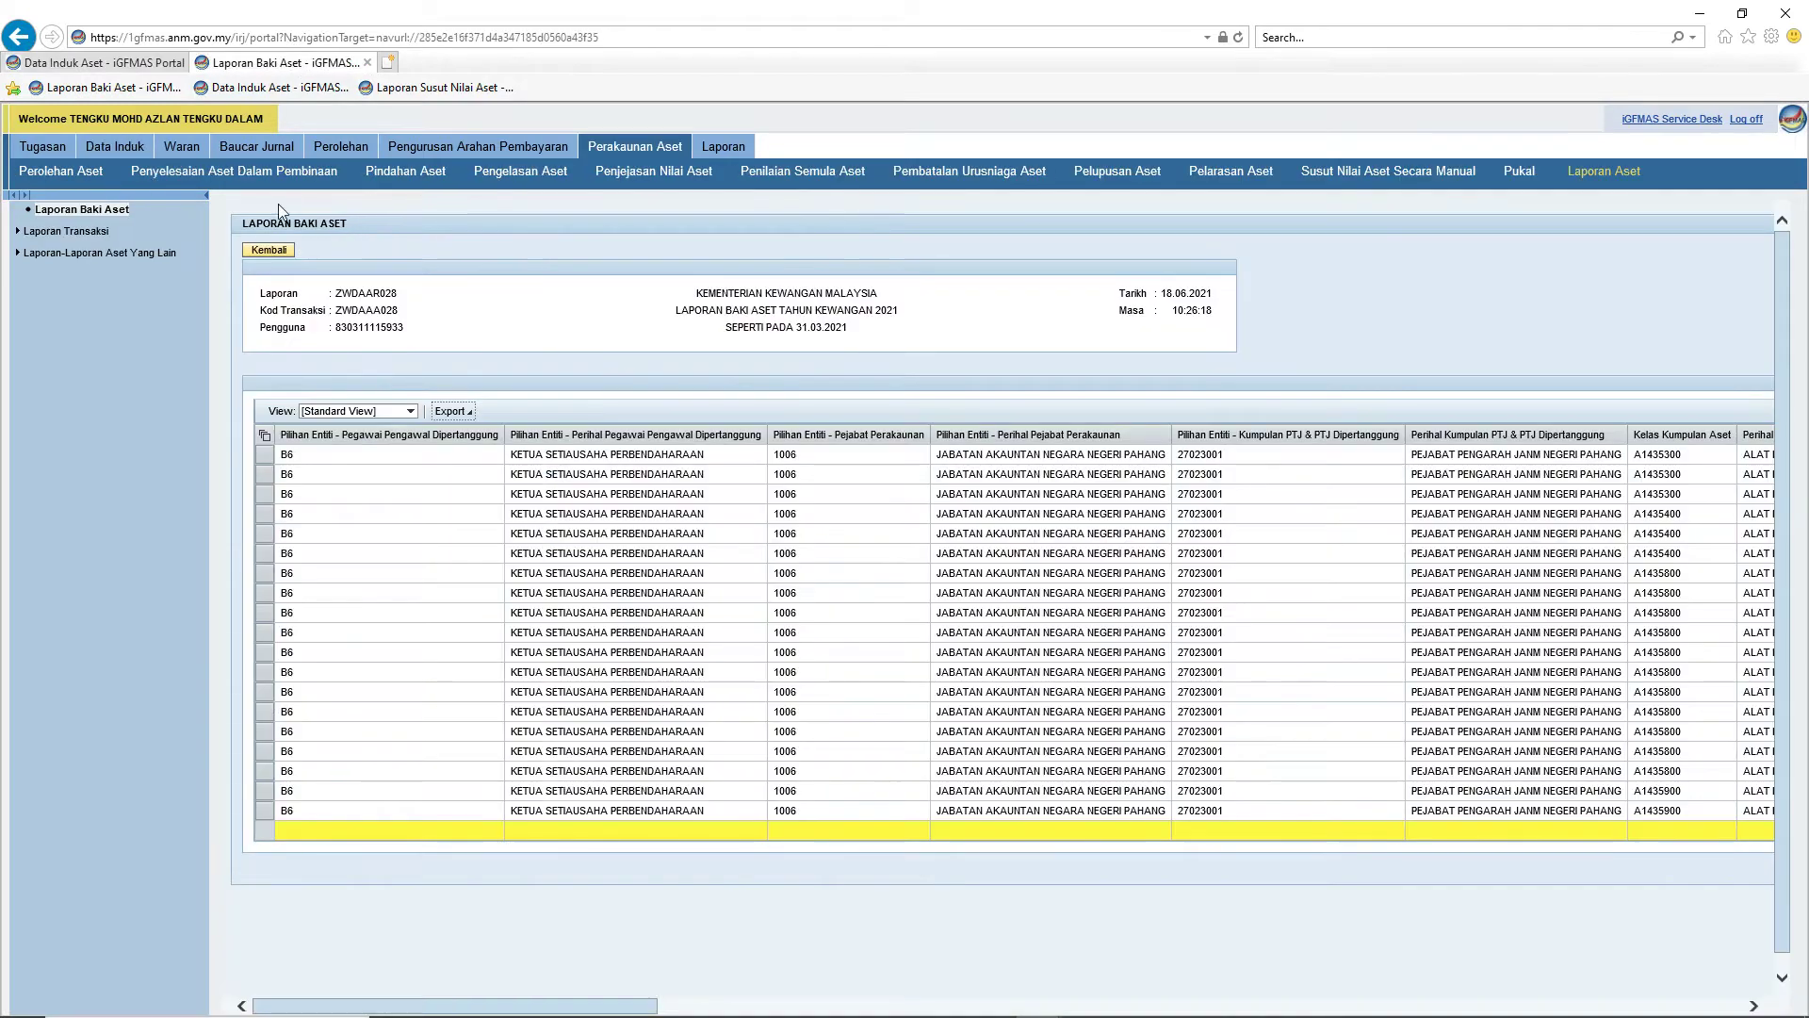
- Return from the Laporan Baki Aset results to its selection form and switch to the Data Induk Aset report page
click(257, 263)
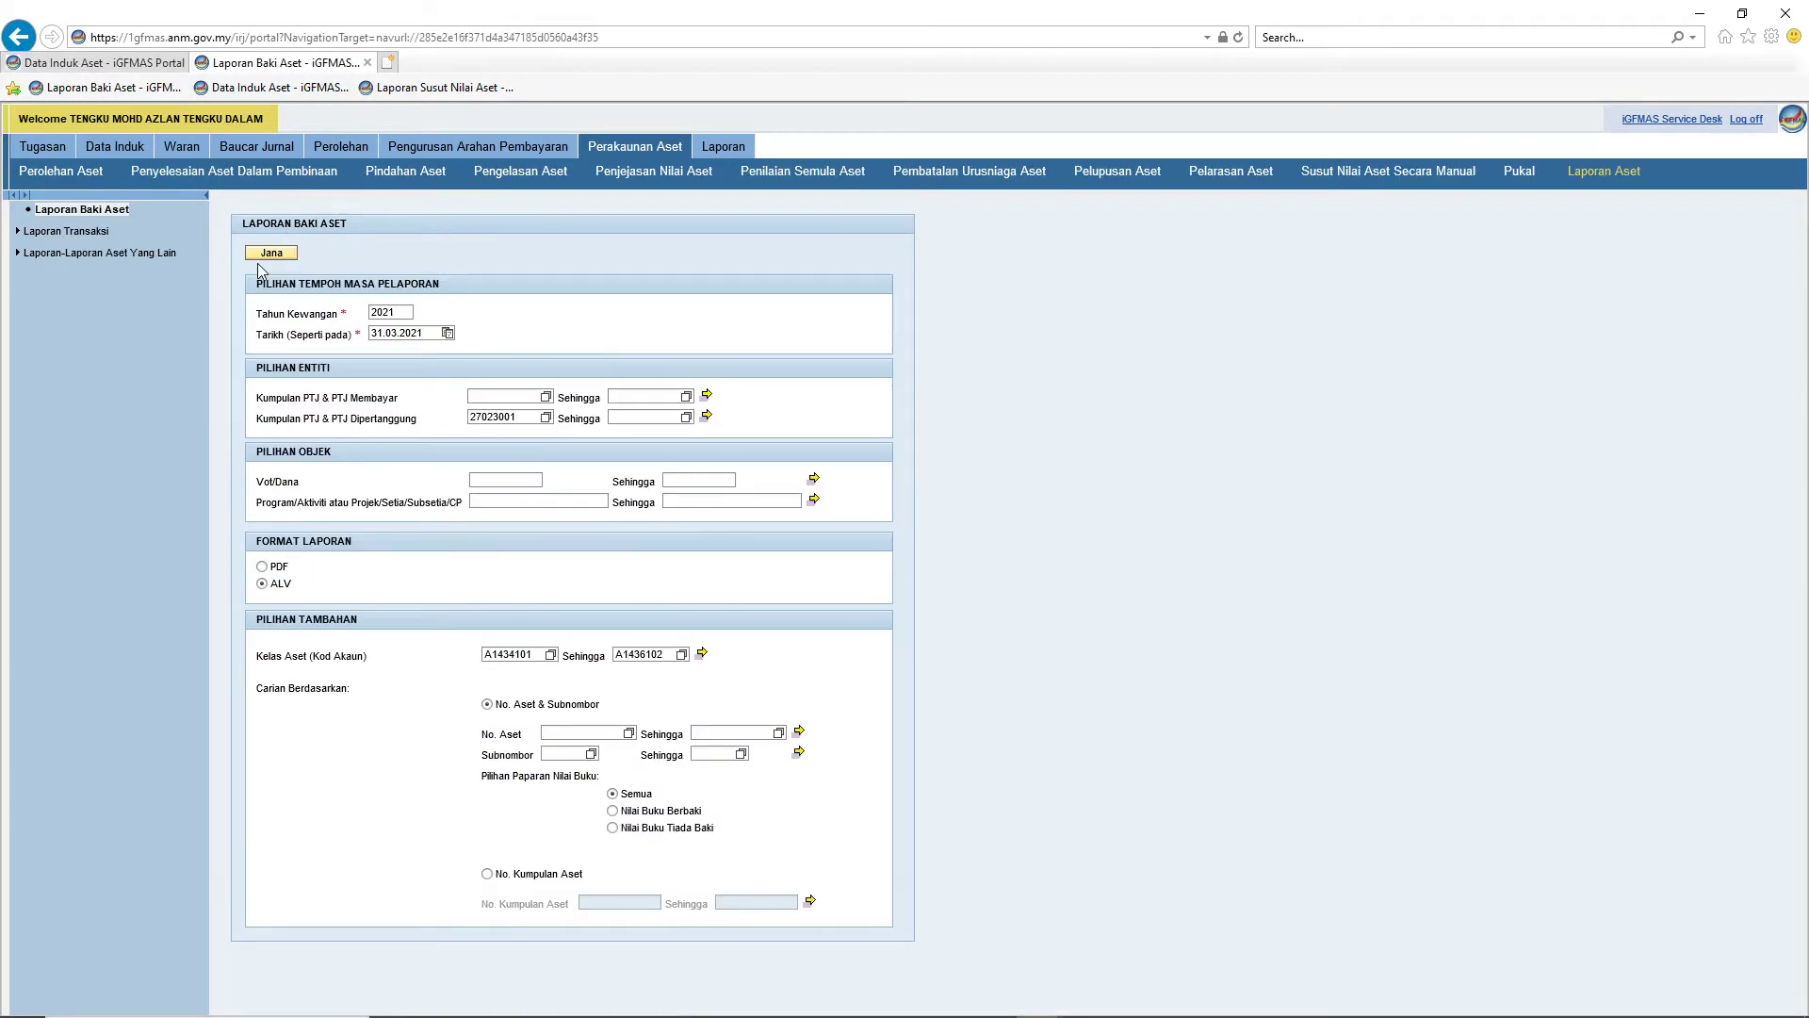
click(95, 62)
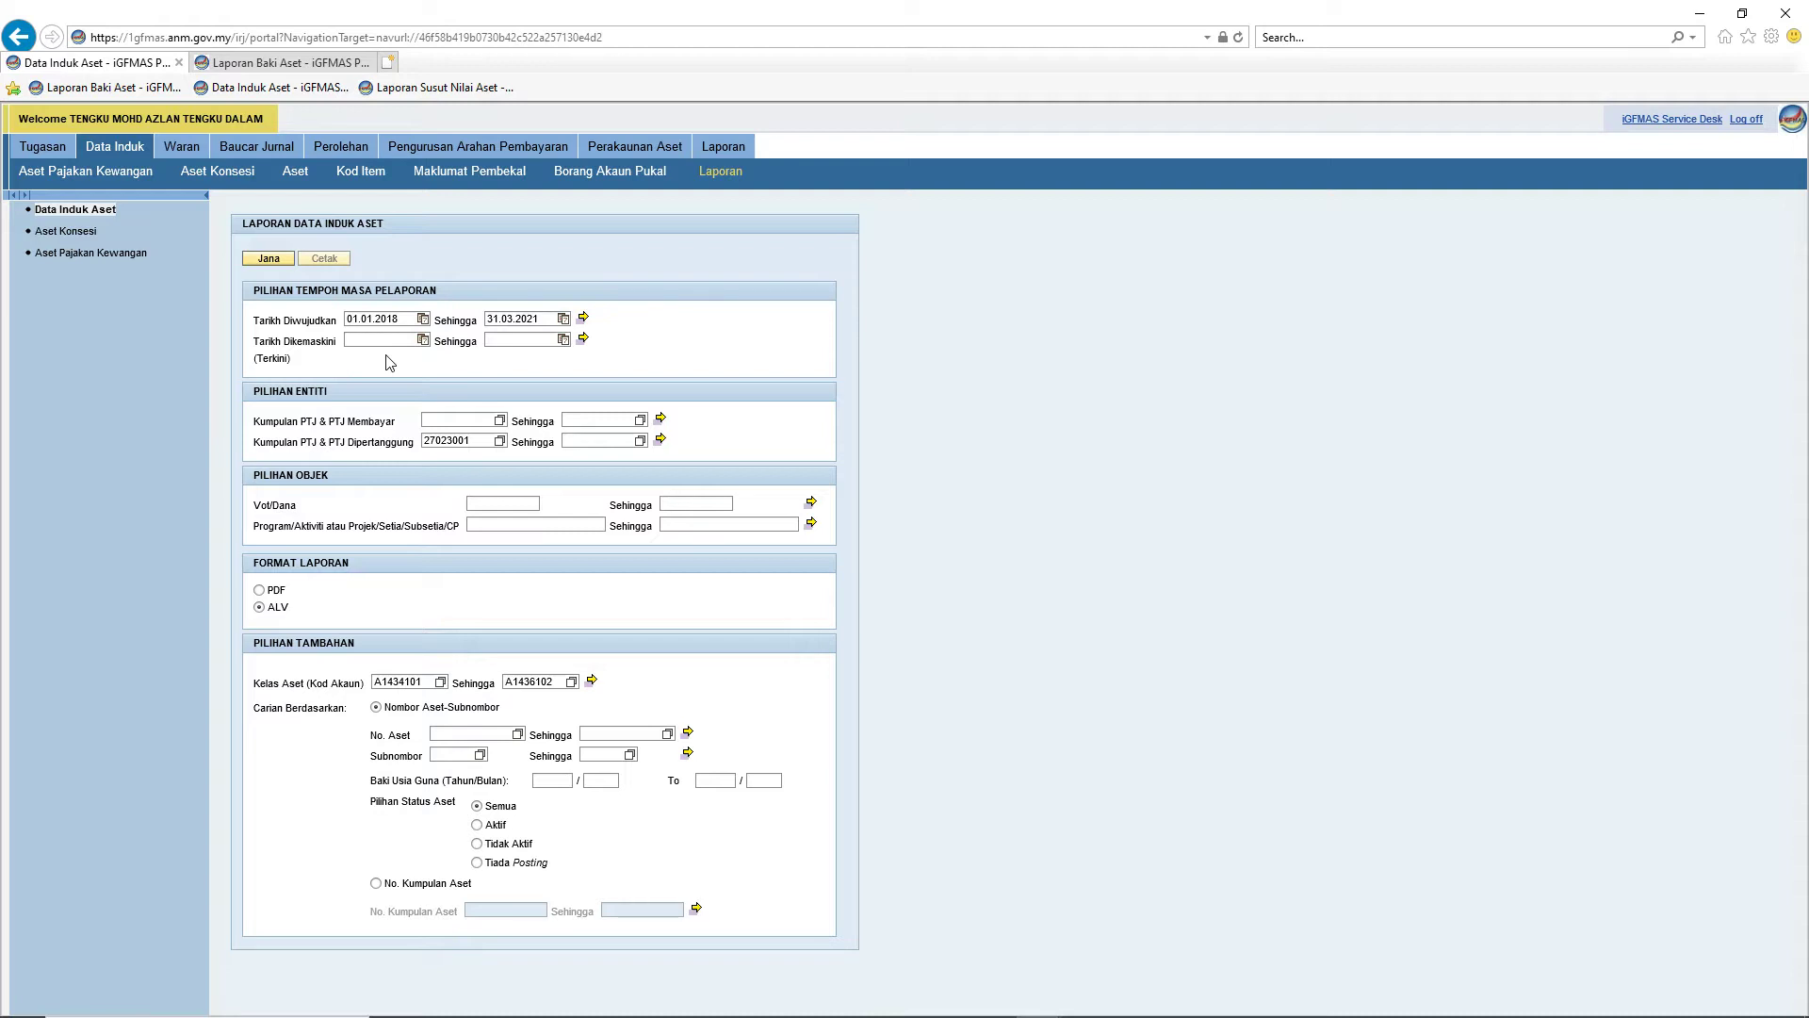
- Review the Tarikh Diwujudkan date range and the Kumpulan PTJ & PTJ Membayar and Dipertanggung criteria of the Data Induk Aset report
click(400, 321)
drag(401, 321, 330, 321)
drag(540, 320, 487, 321)
click(515, 320)
click(346, 429)
click(359, 447)
click(450, 422)
click(450, 443)
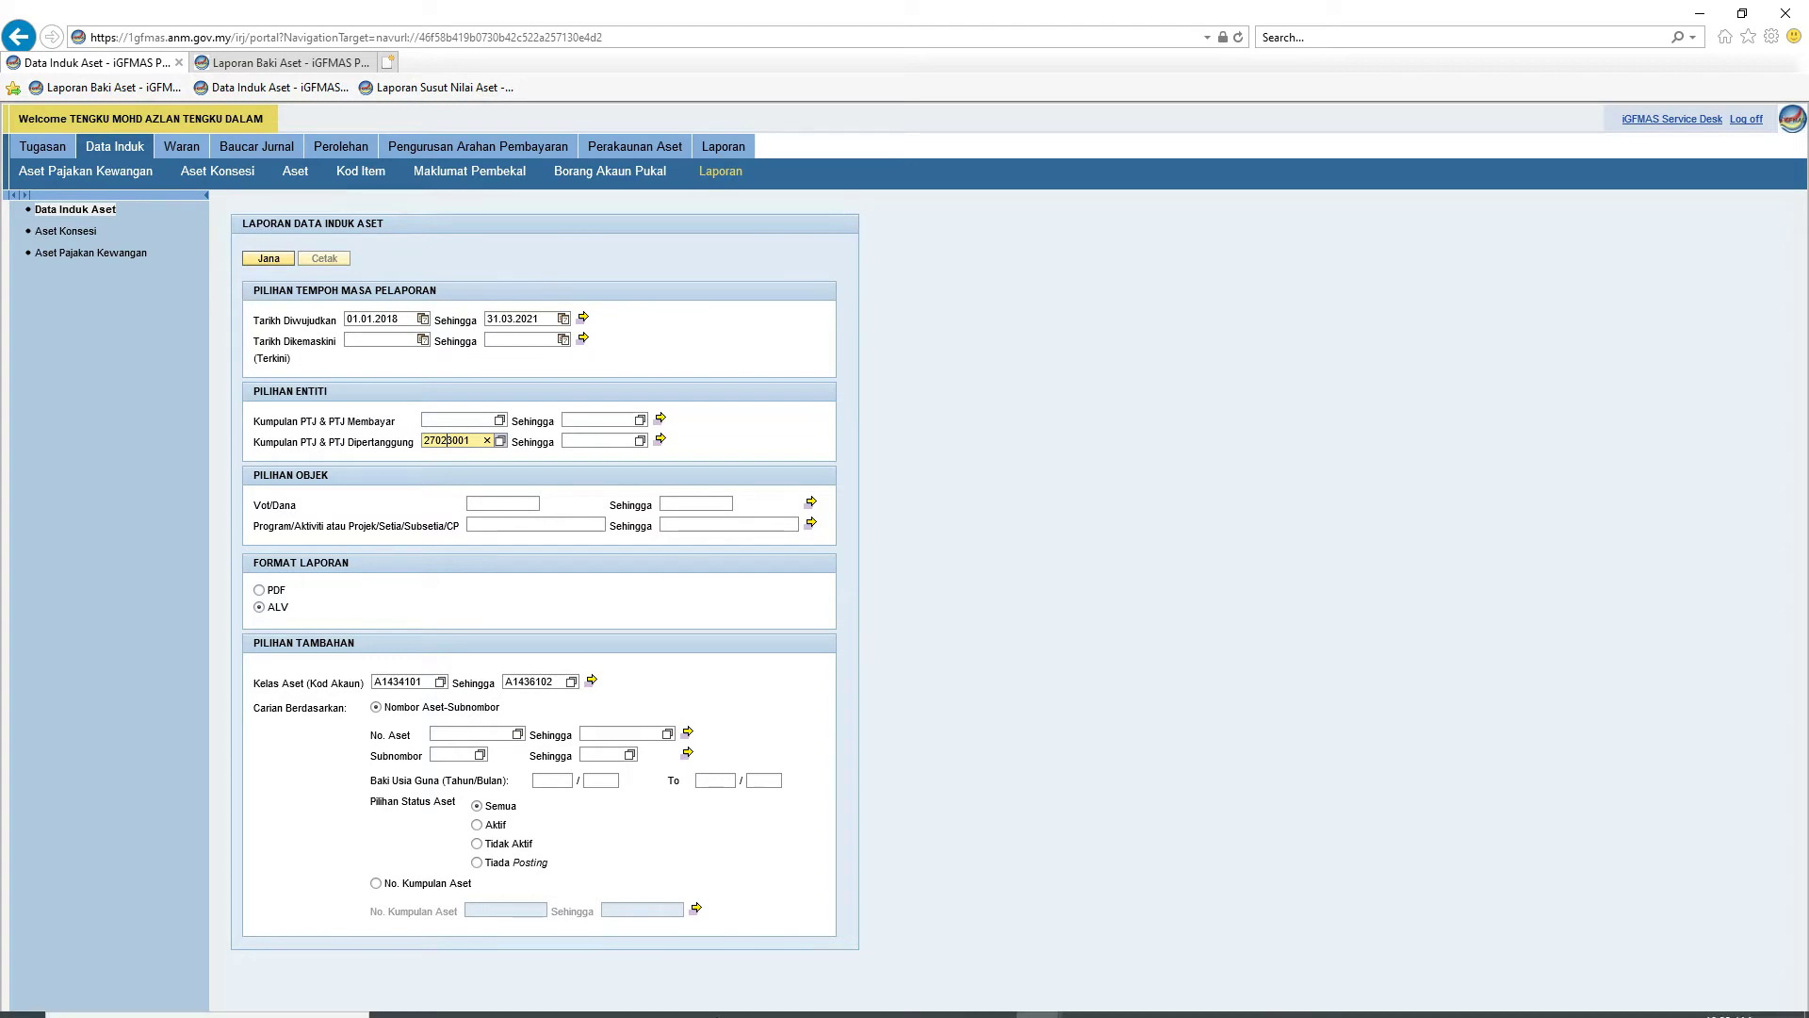
- In the Template Penyesuaian Aset FORMULA 2021 workbook in Excel, examine the Pindahan and Lampiran A rows on format penyesuaian, and return to 1.Laporan Data Induk
click(731, 1007)
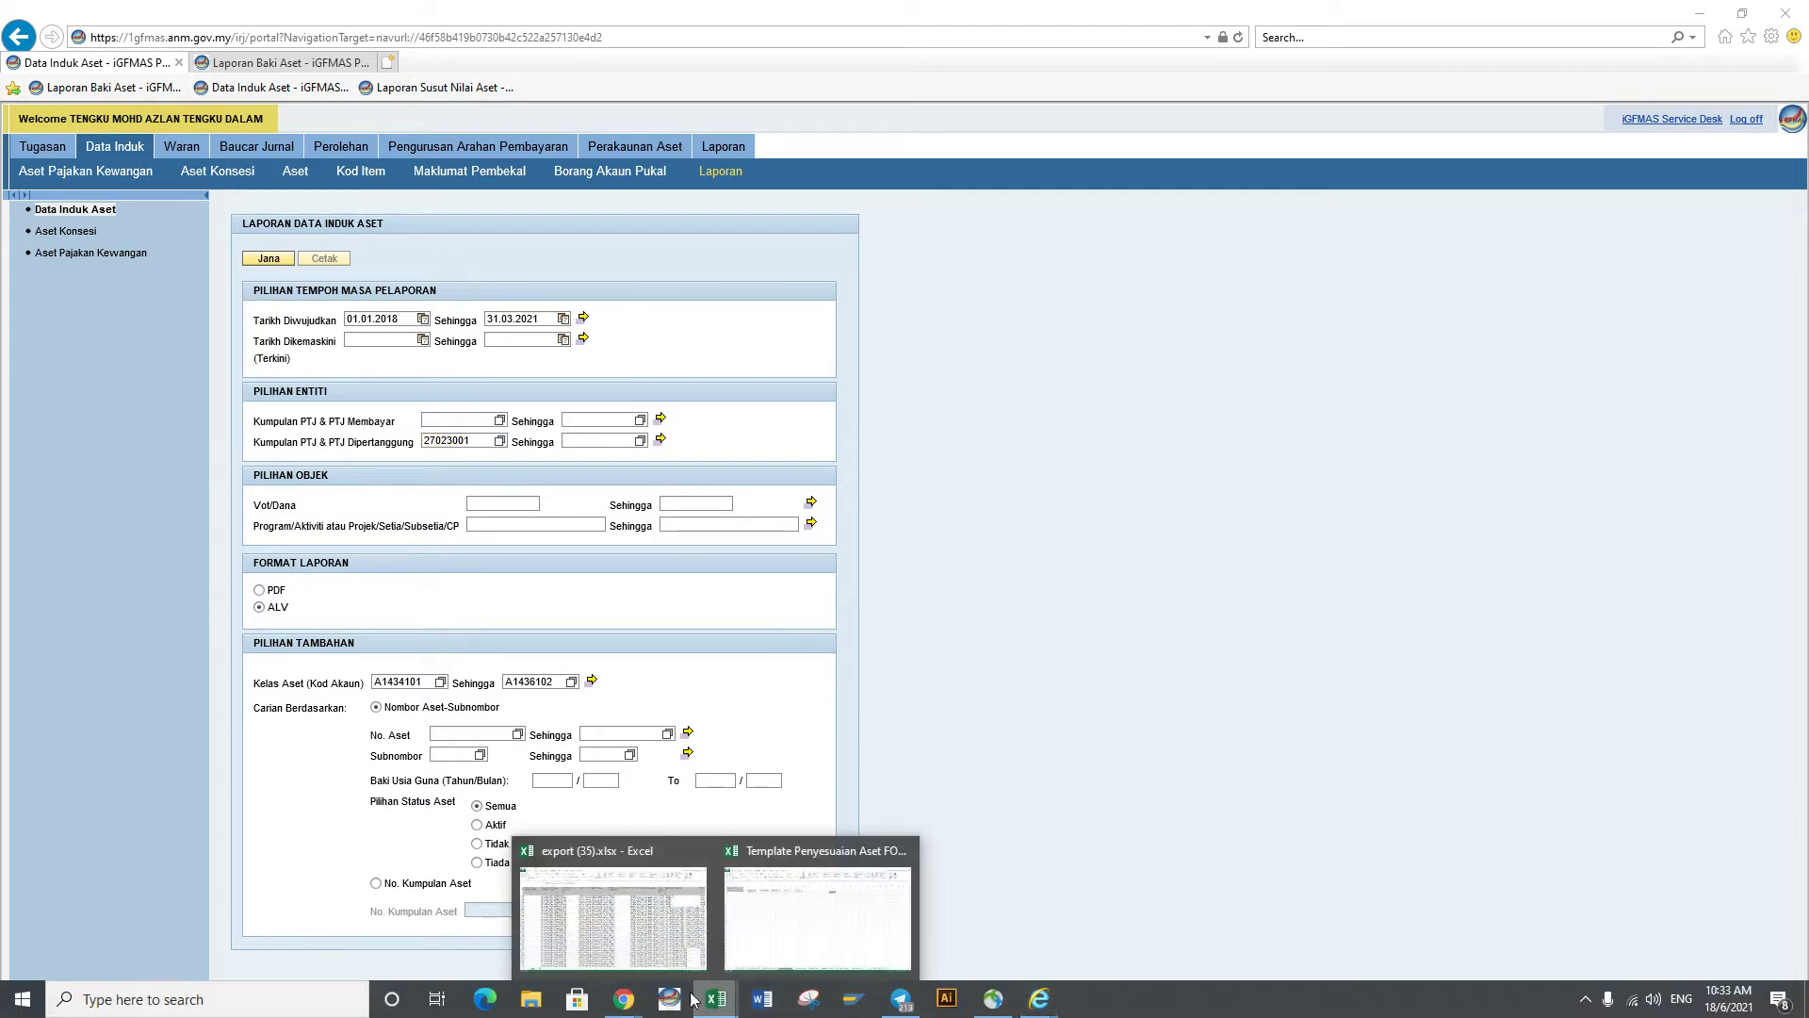
click(754, 952)
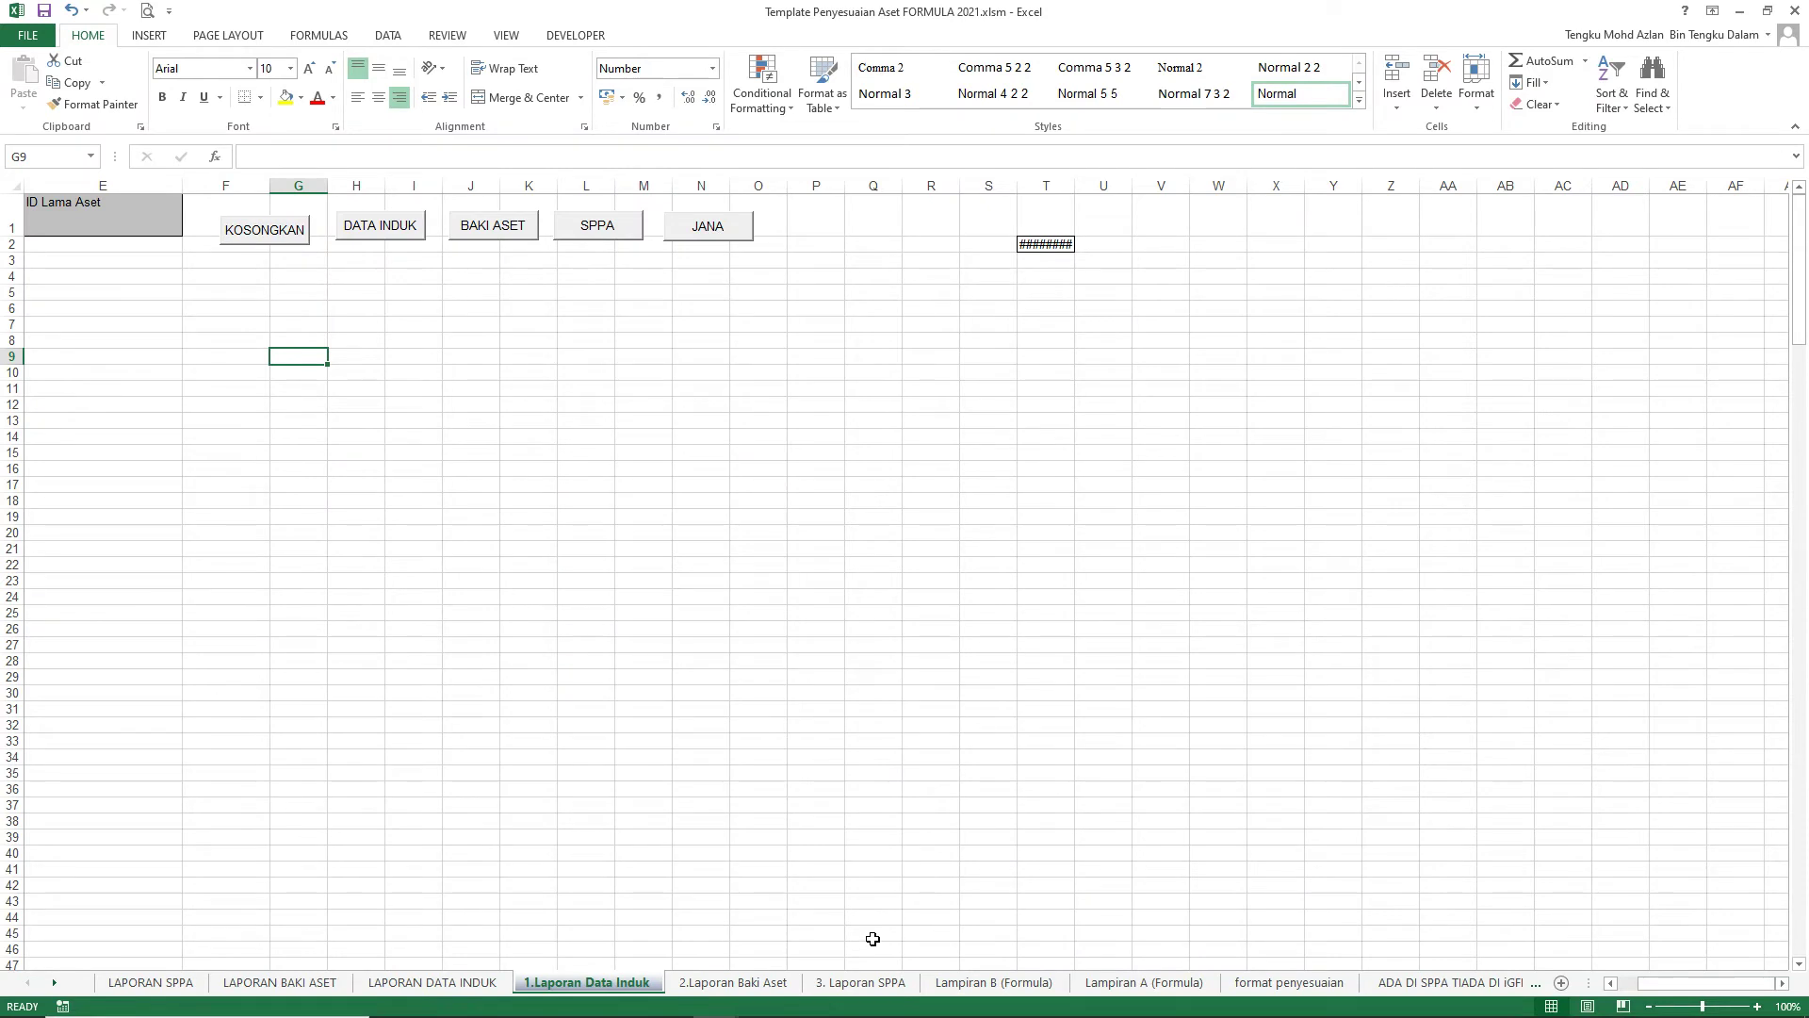
click(1256, 984)
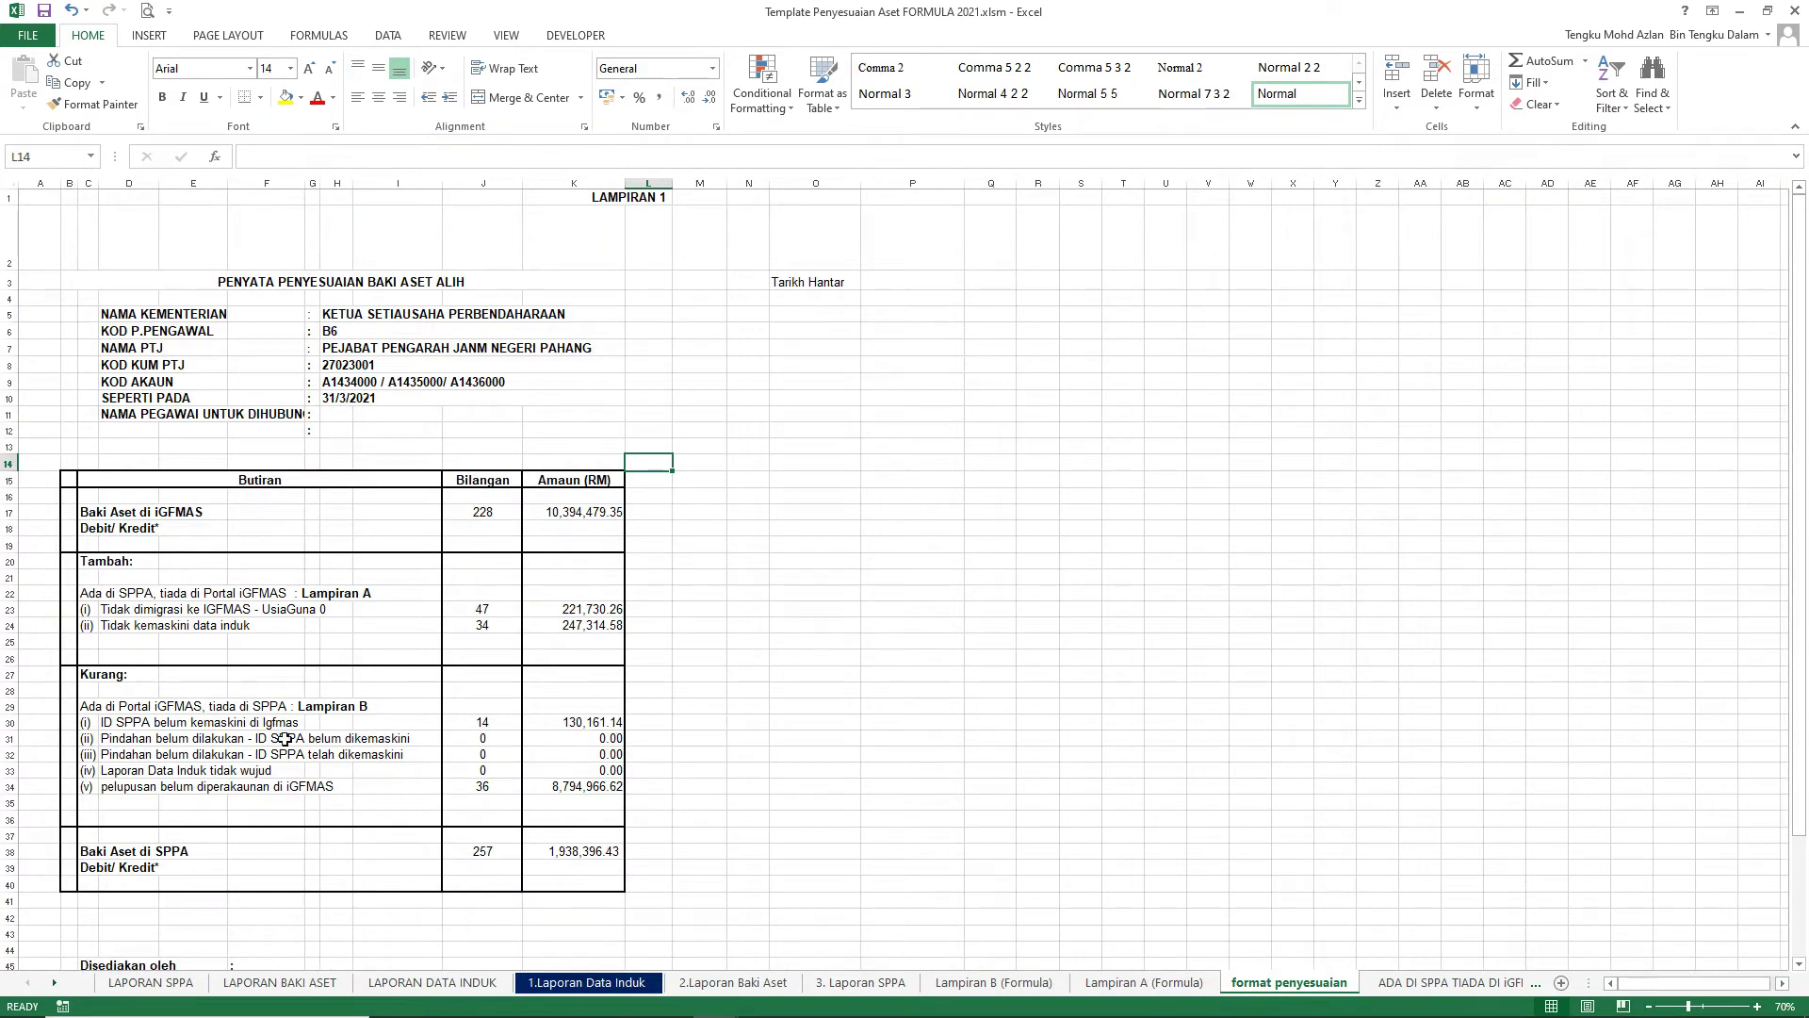
drag(124, 738, 600, 756)
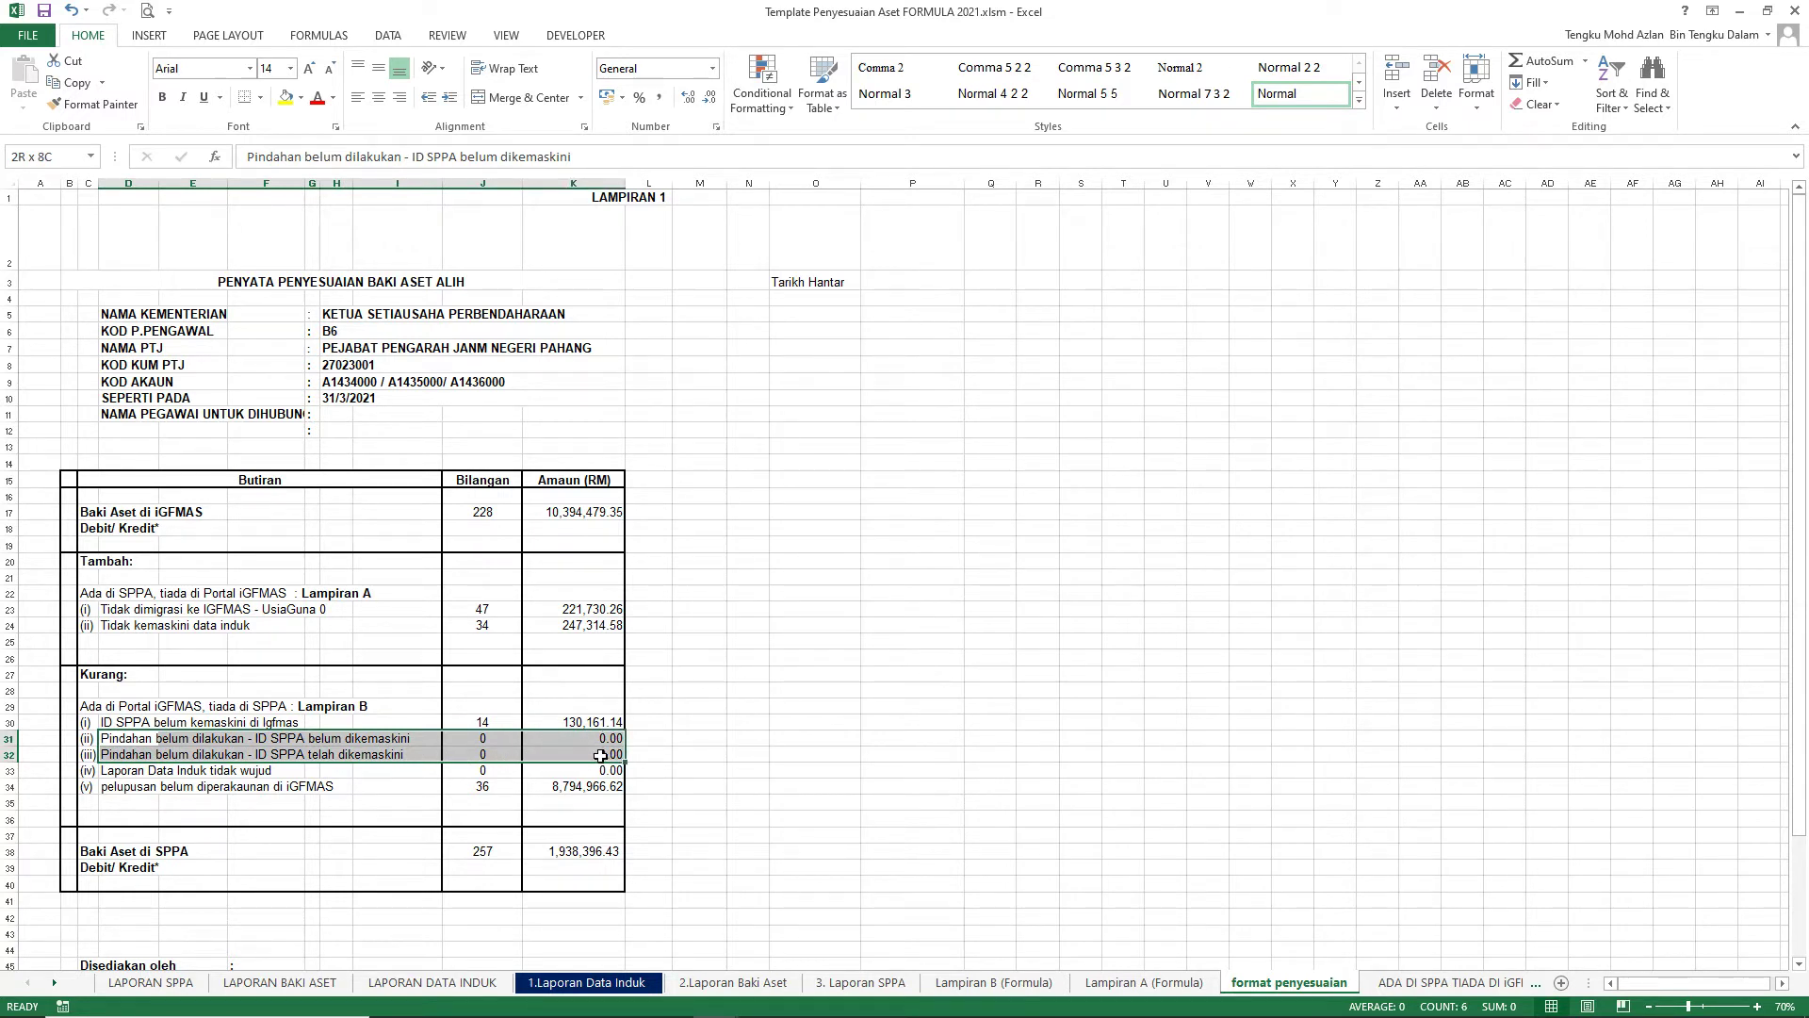
drag(600, 755, 600, 755)
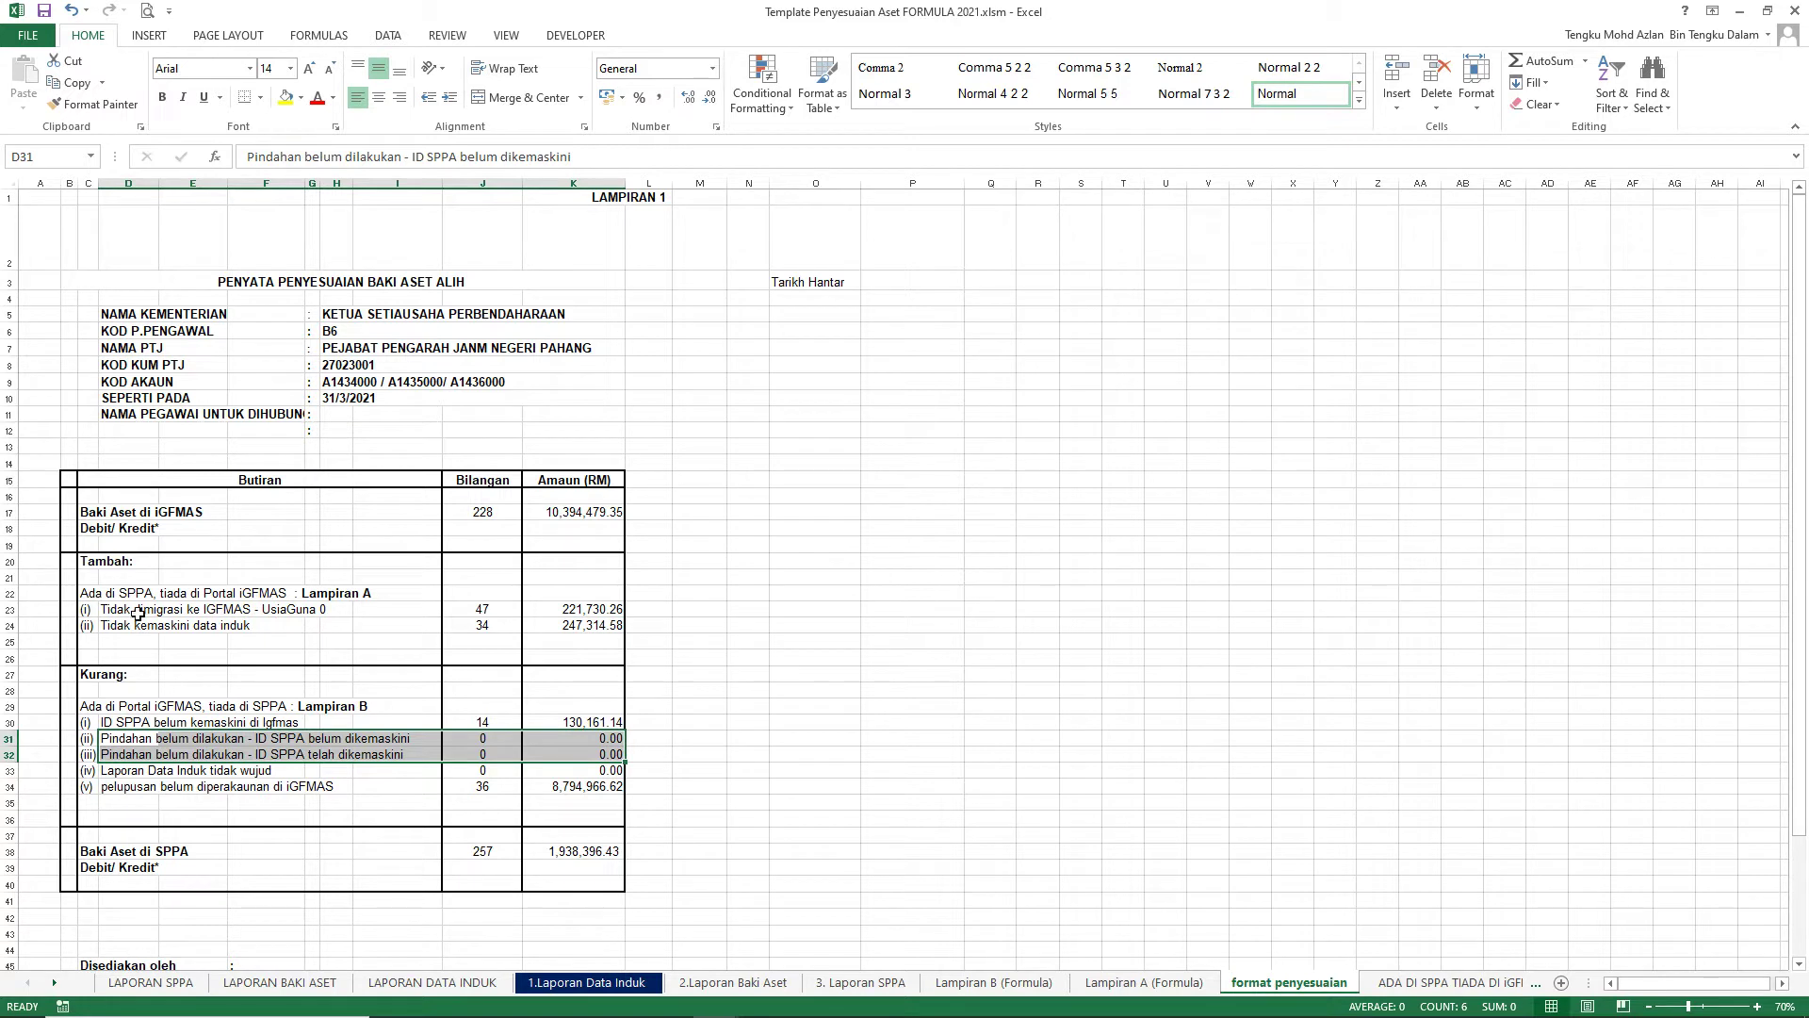
drag(118, 609, 537, 636)
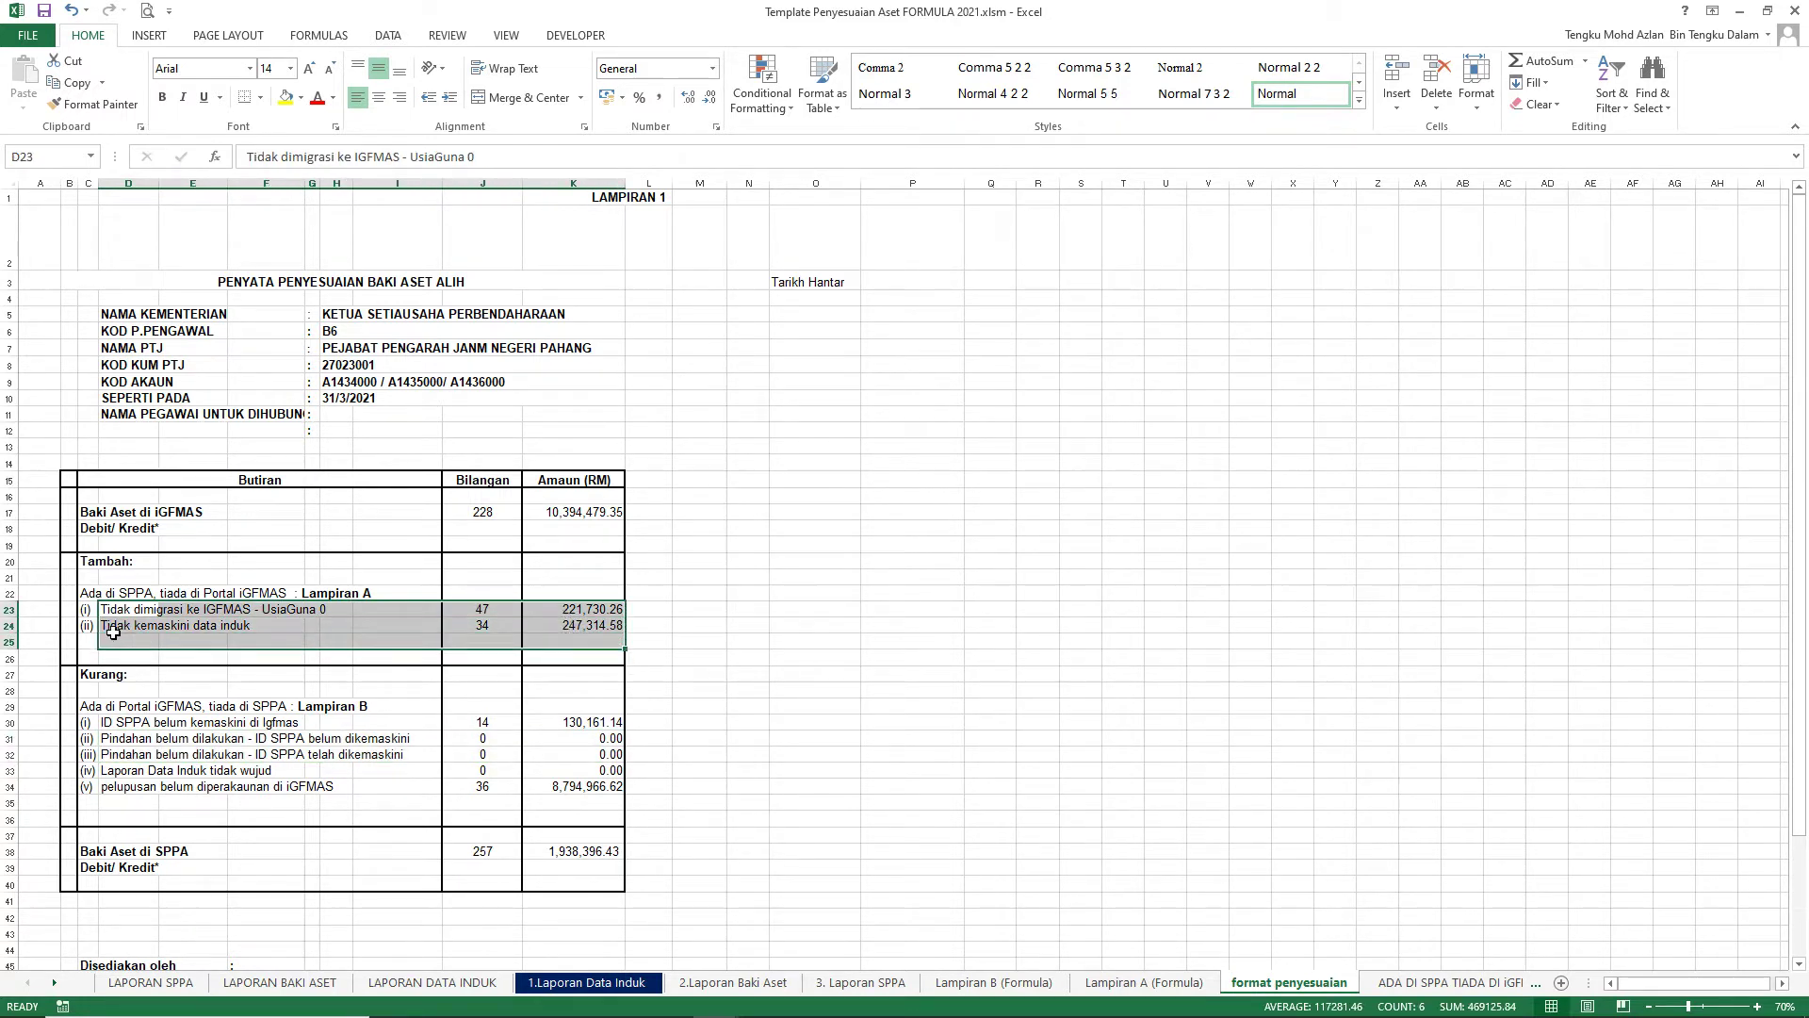
drag(116, 626, 584, 626)
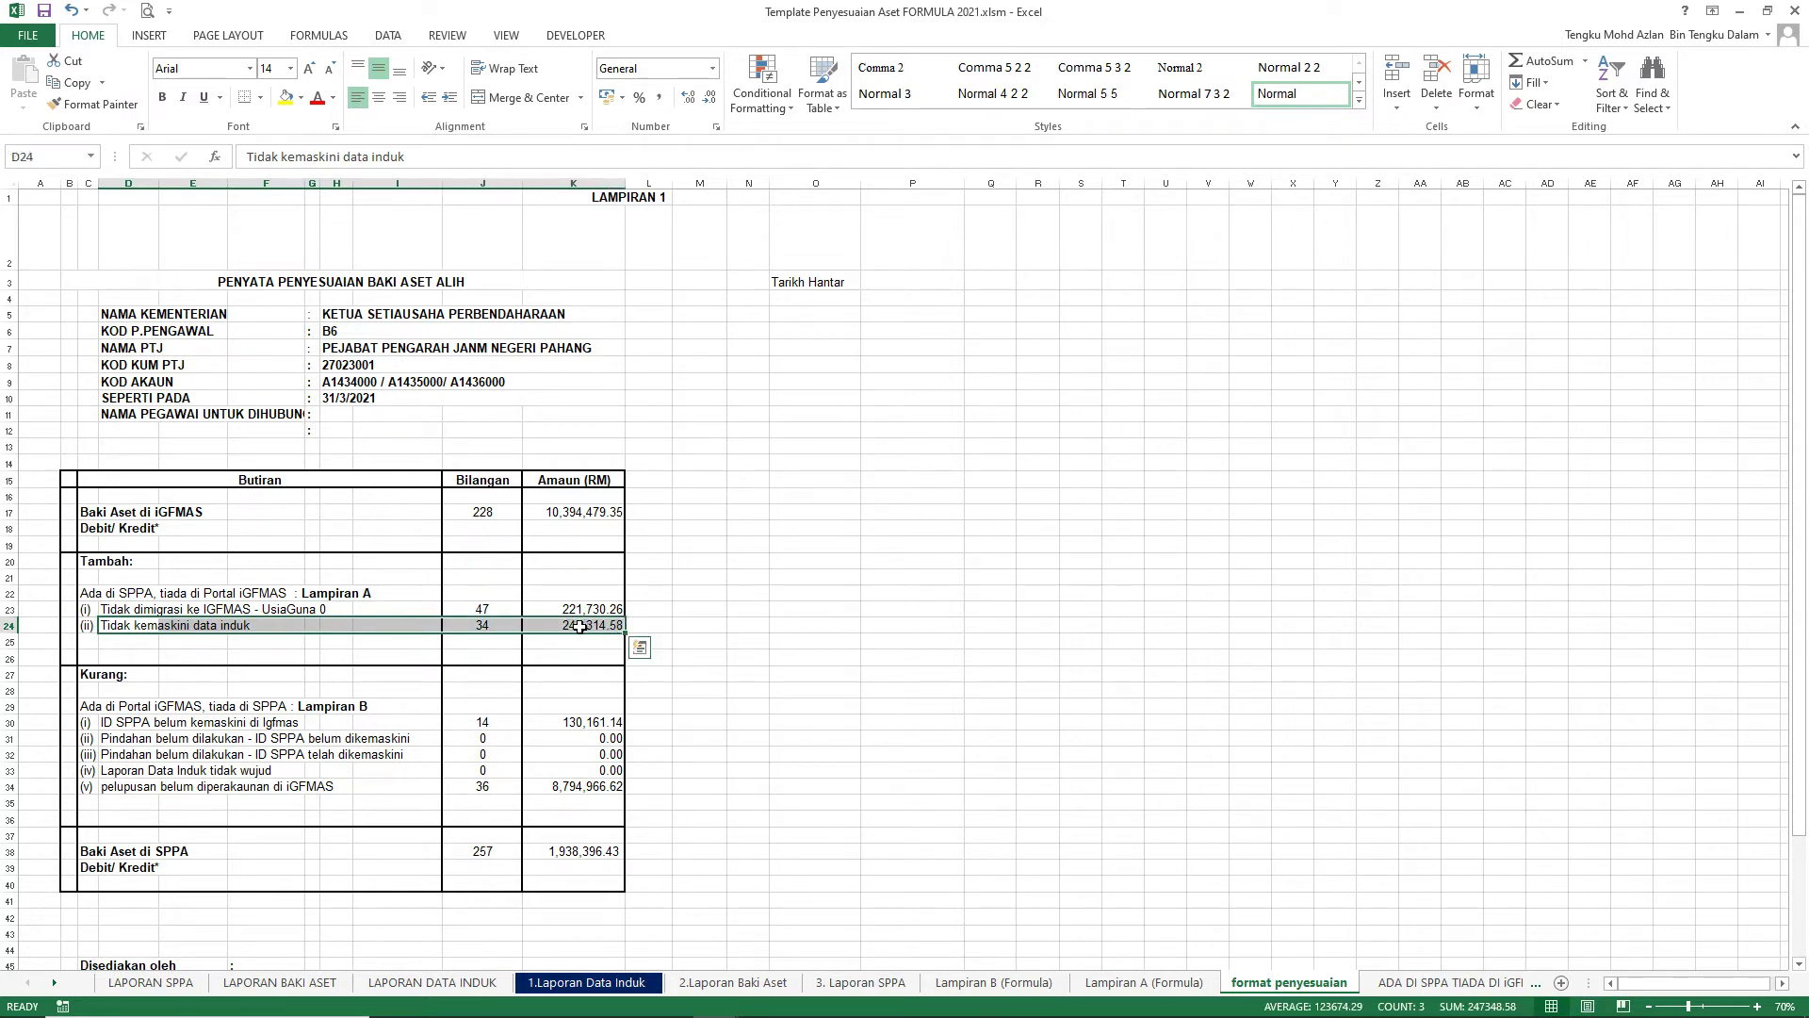
mouse_move(709, 1008)
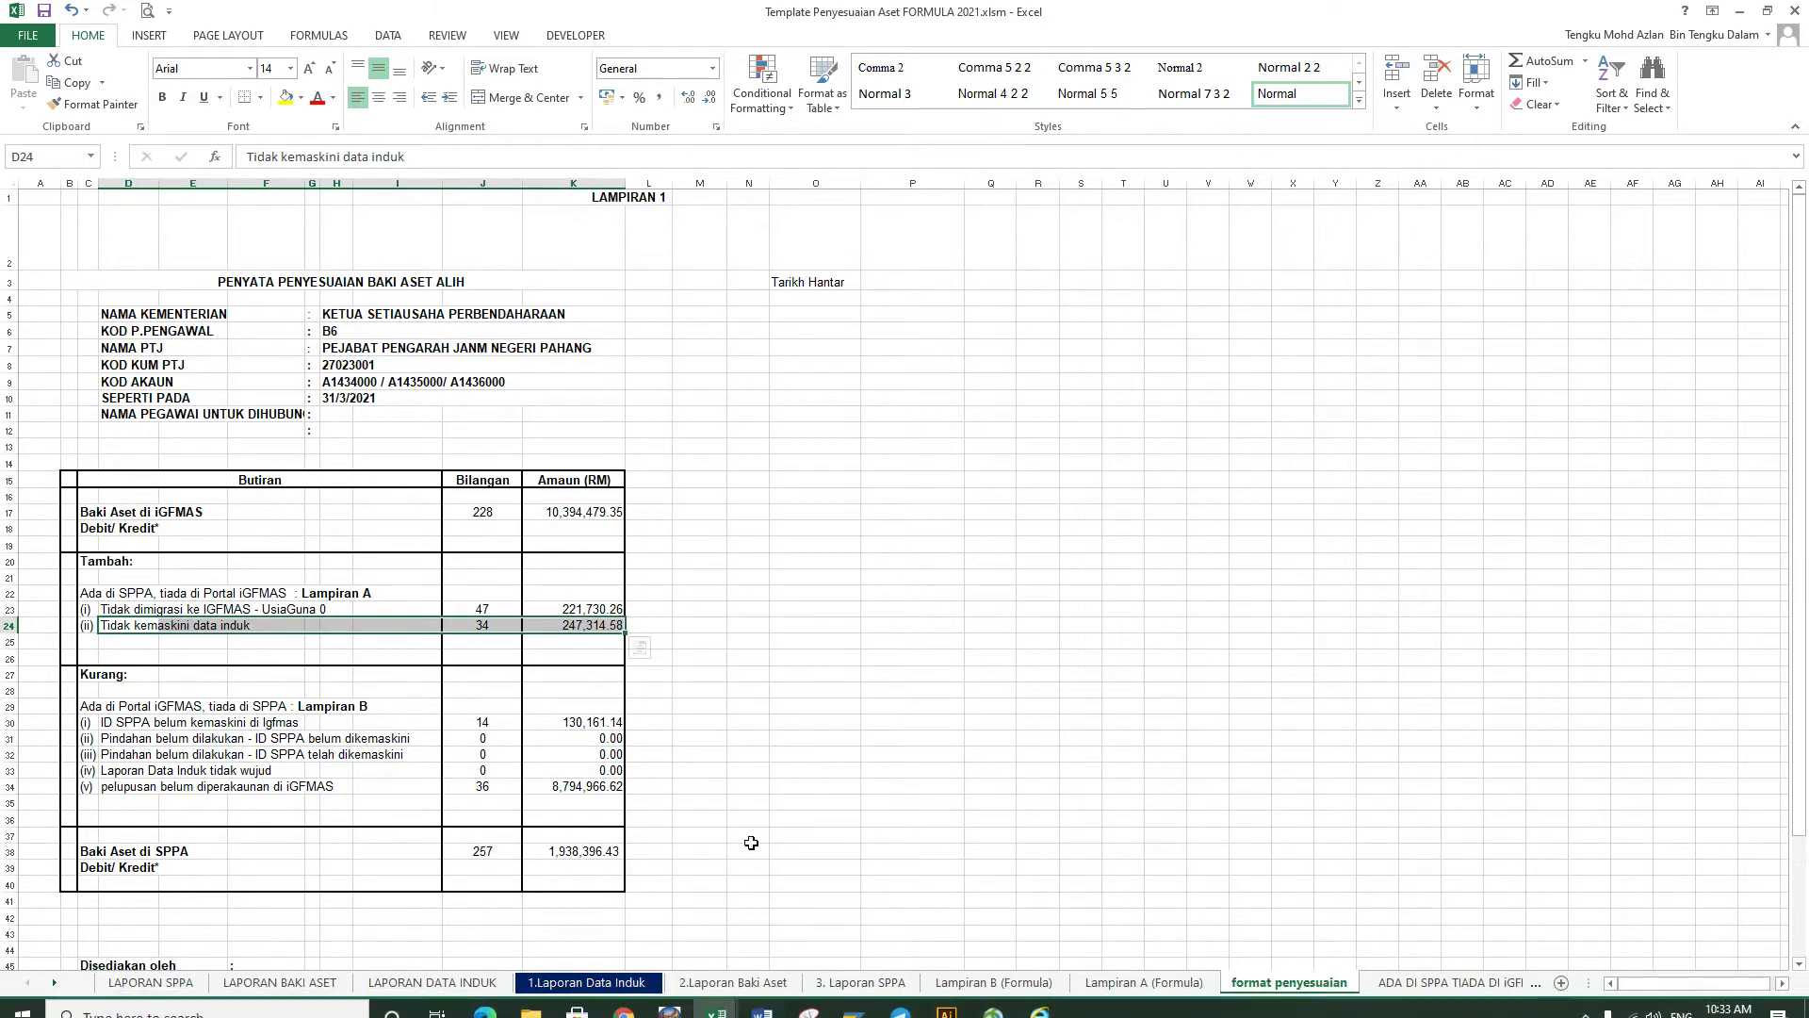
click(626, 985)
- Switch back to the iGFMAS portal and generate the Data Induk Aset report for asset classes A1434101 to A1436102
mouse_move(622, 1008)
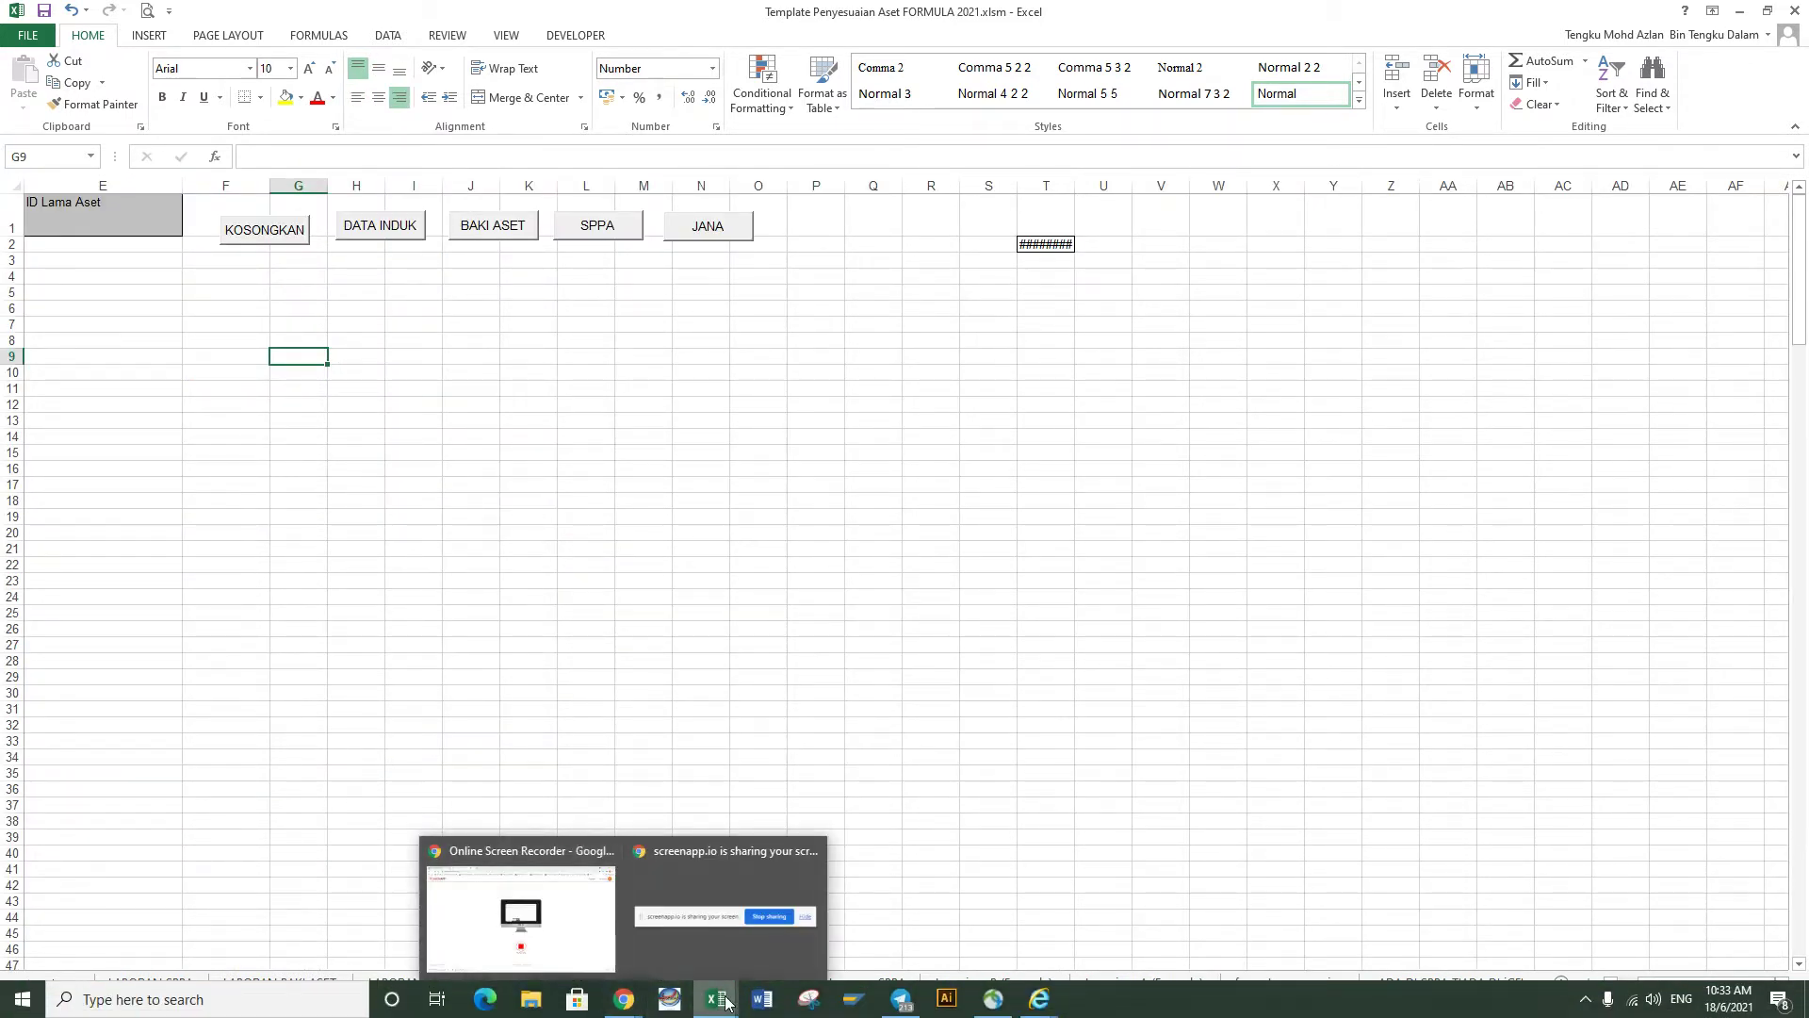
mouse_move(1024, 1001)
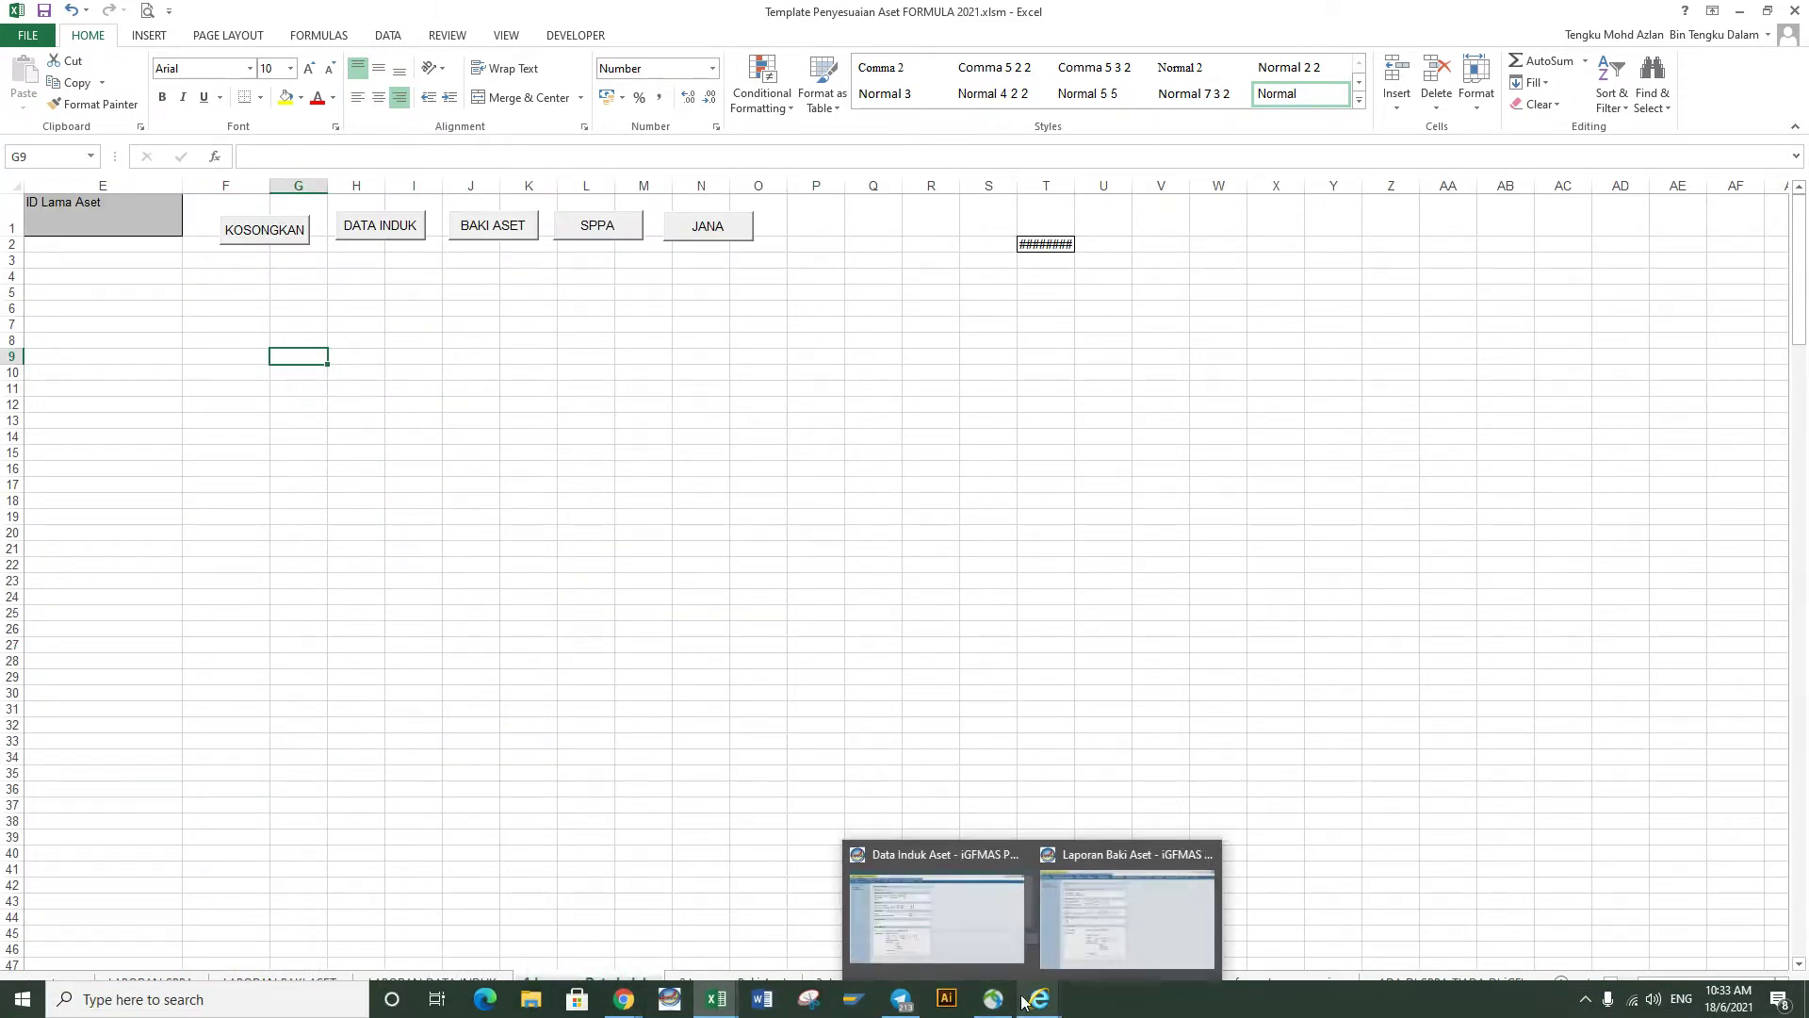
click(1009, 945)
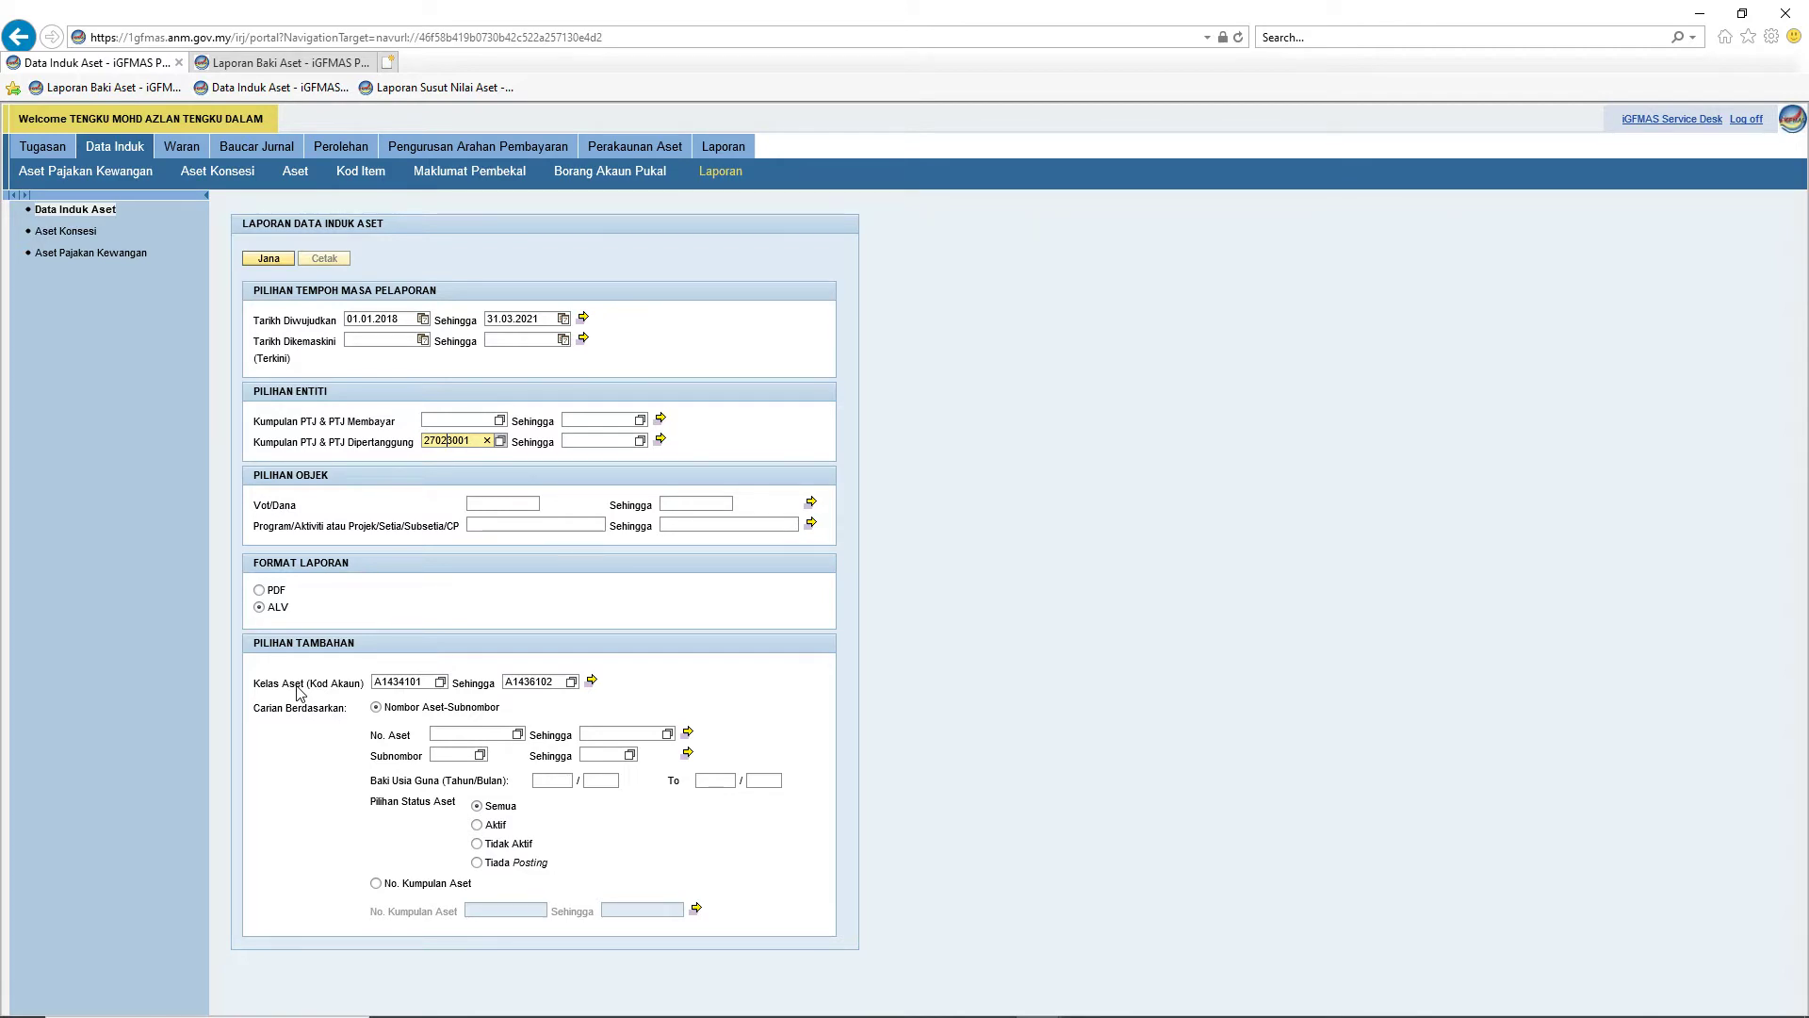
click(378, 683)
drag(378, 682, 560, 681)
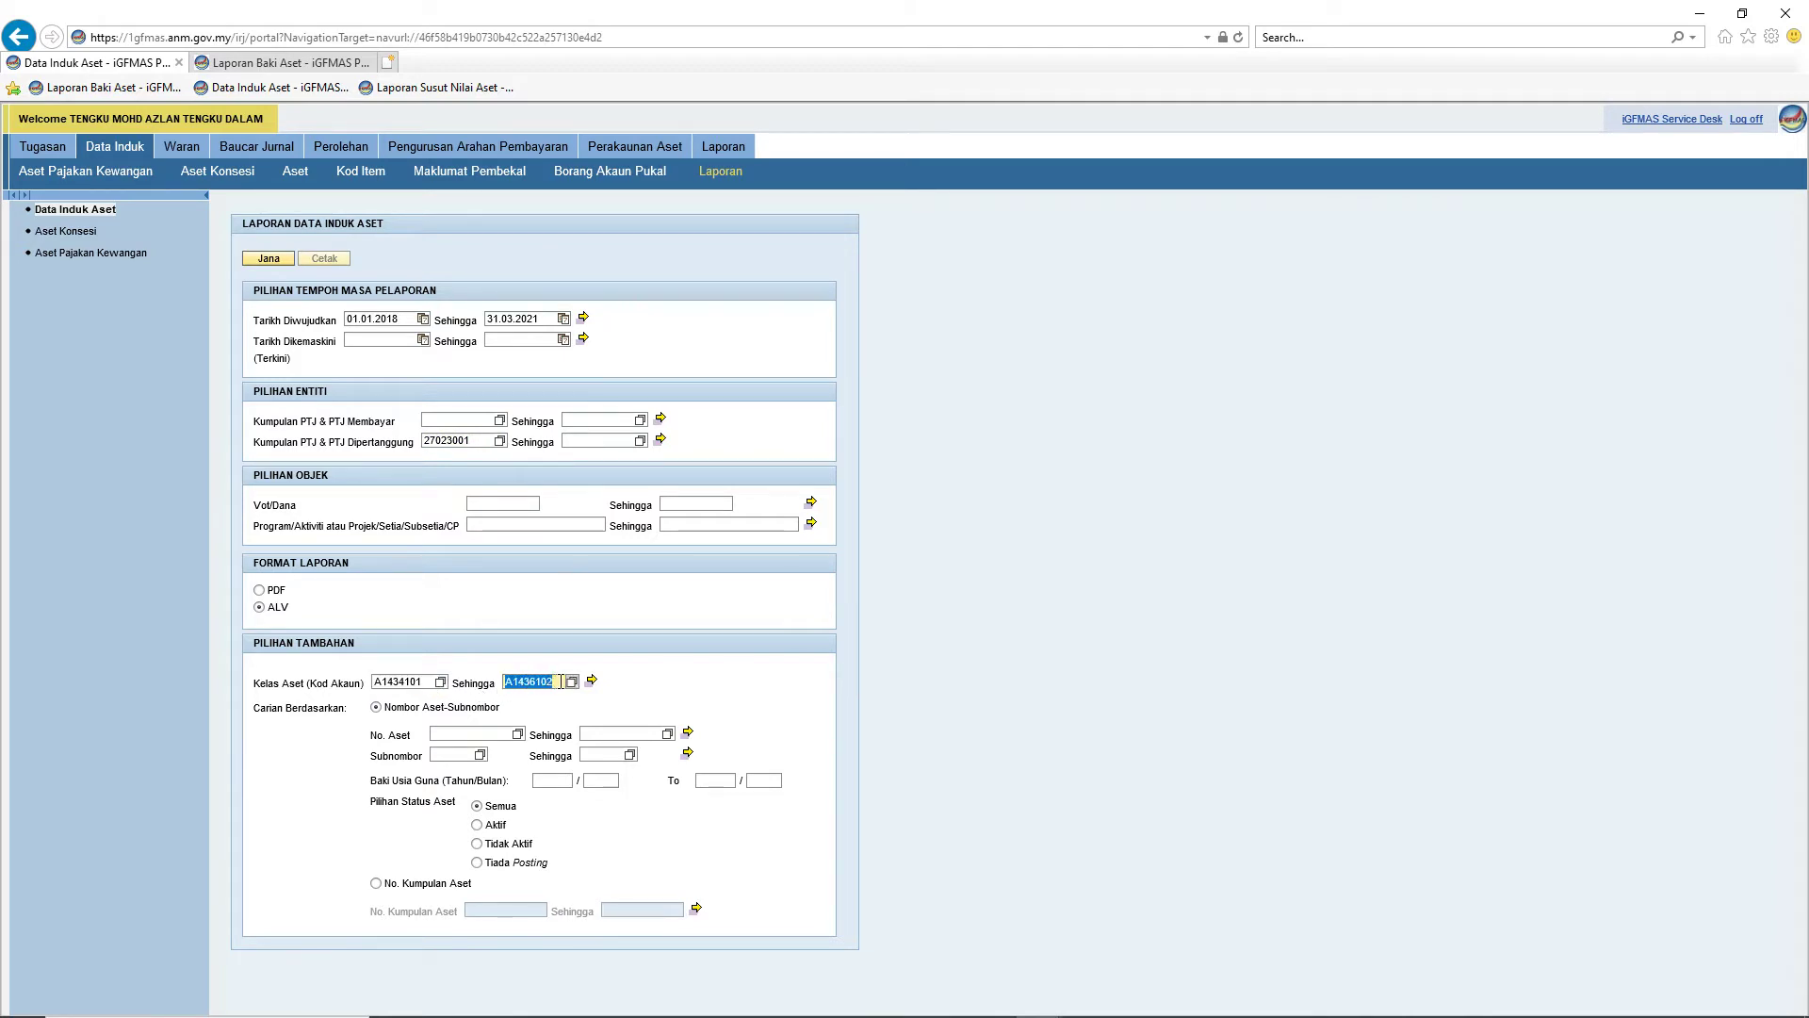
click(271, 261)
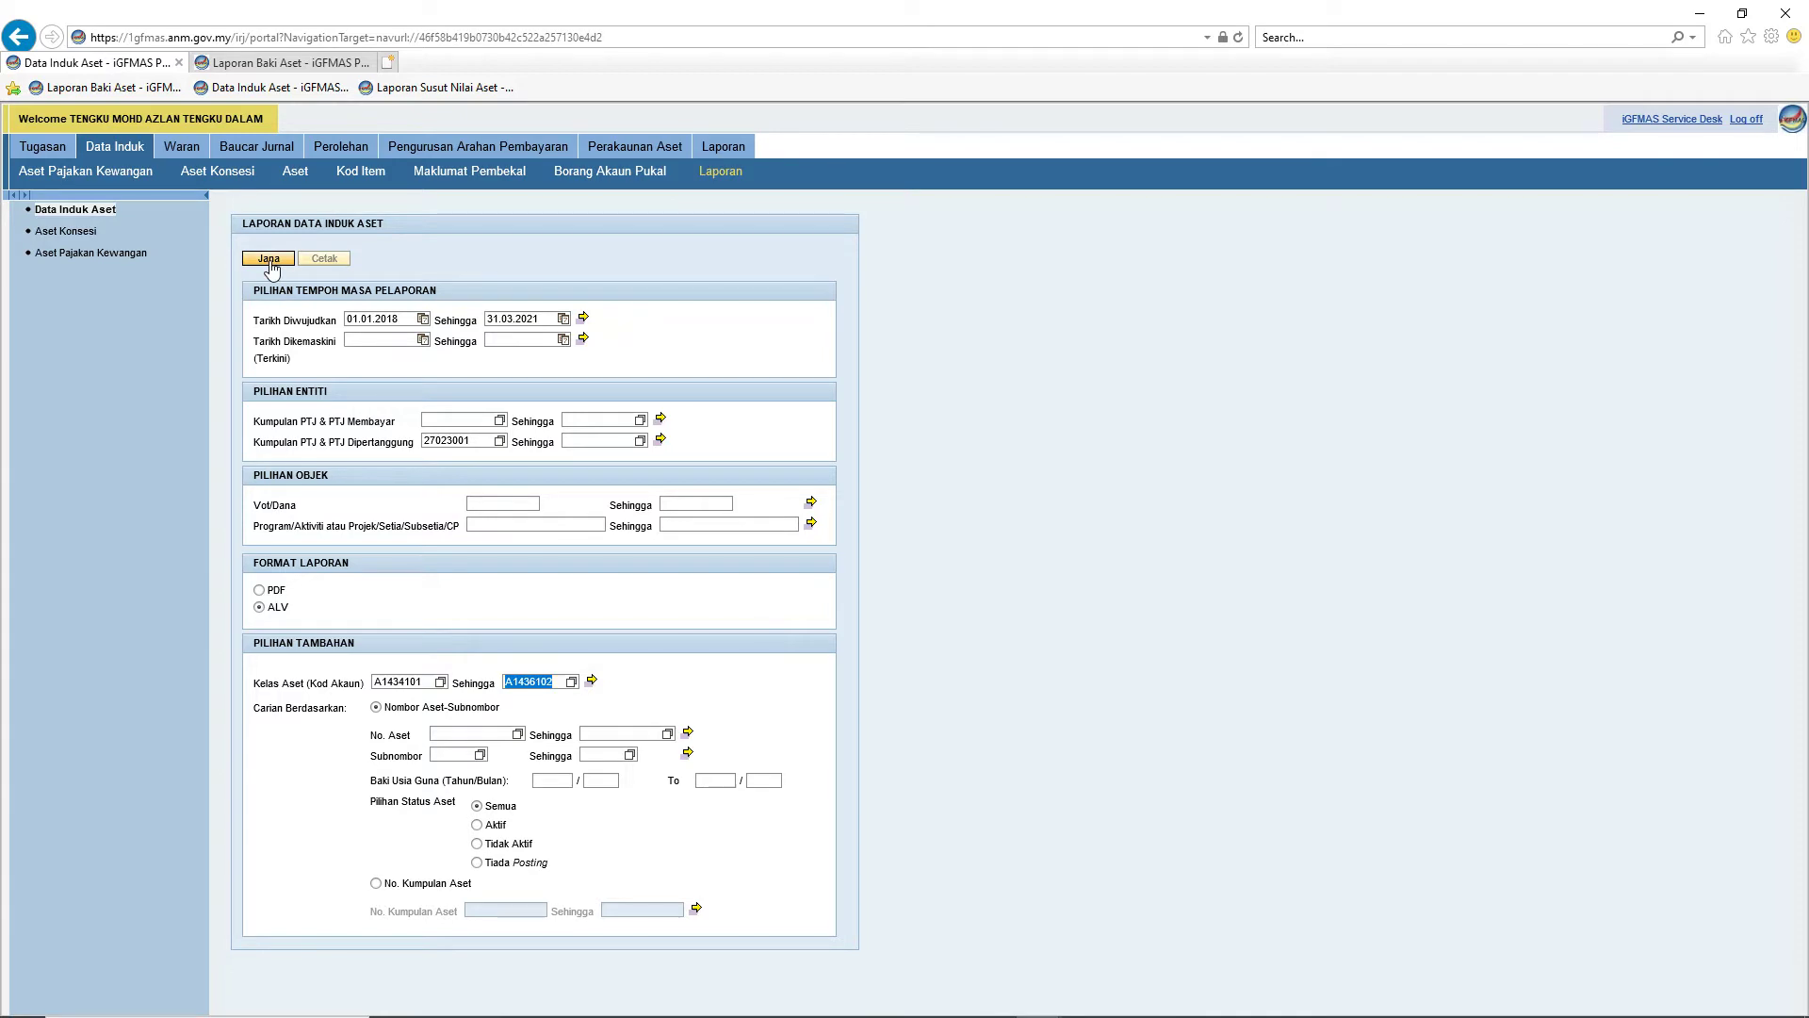
- Generate the Laporan Baki Aset report for financial year 2021 as at 31.03.2021 and return to the Data Induk Aset report
click(263, 66)
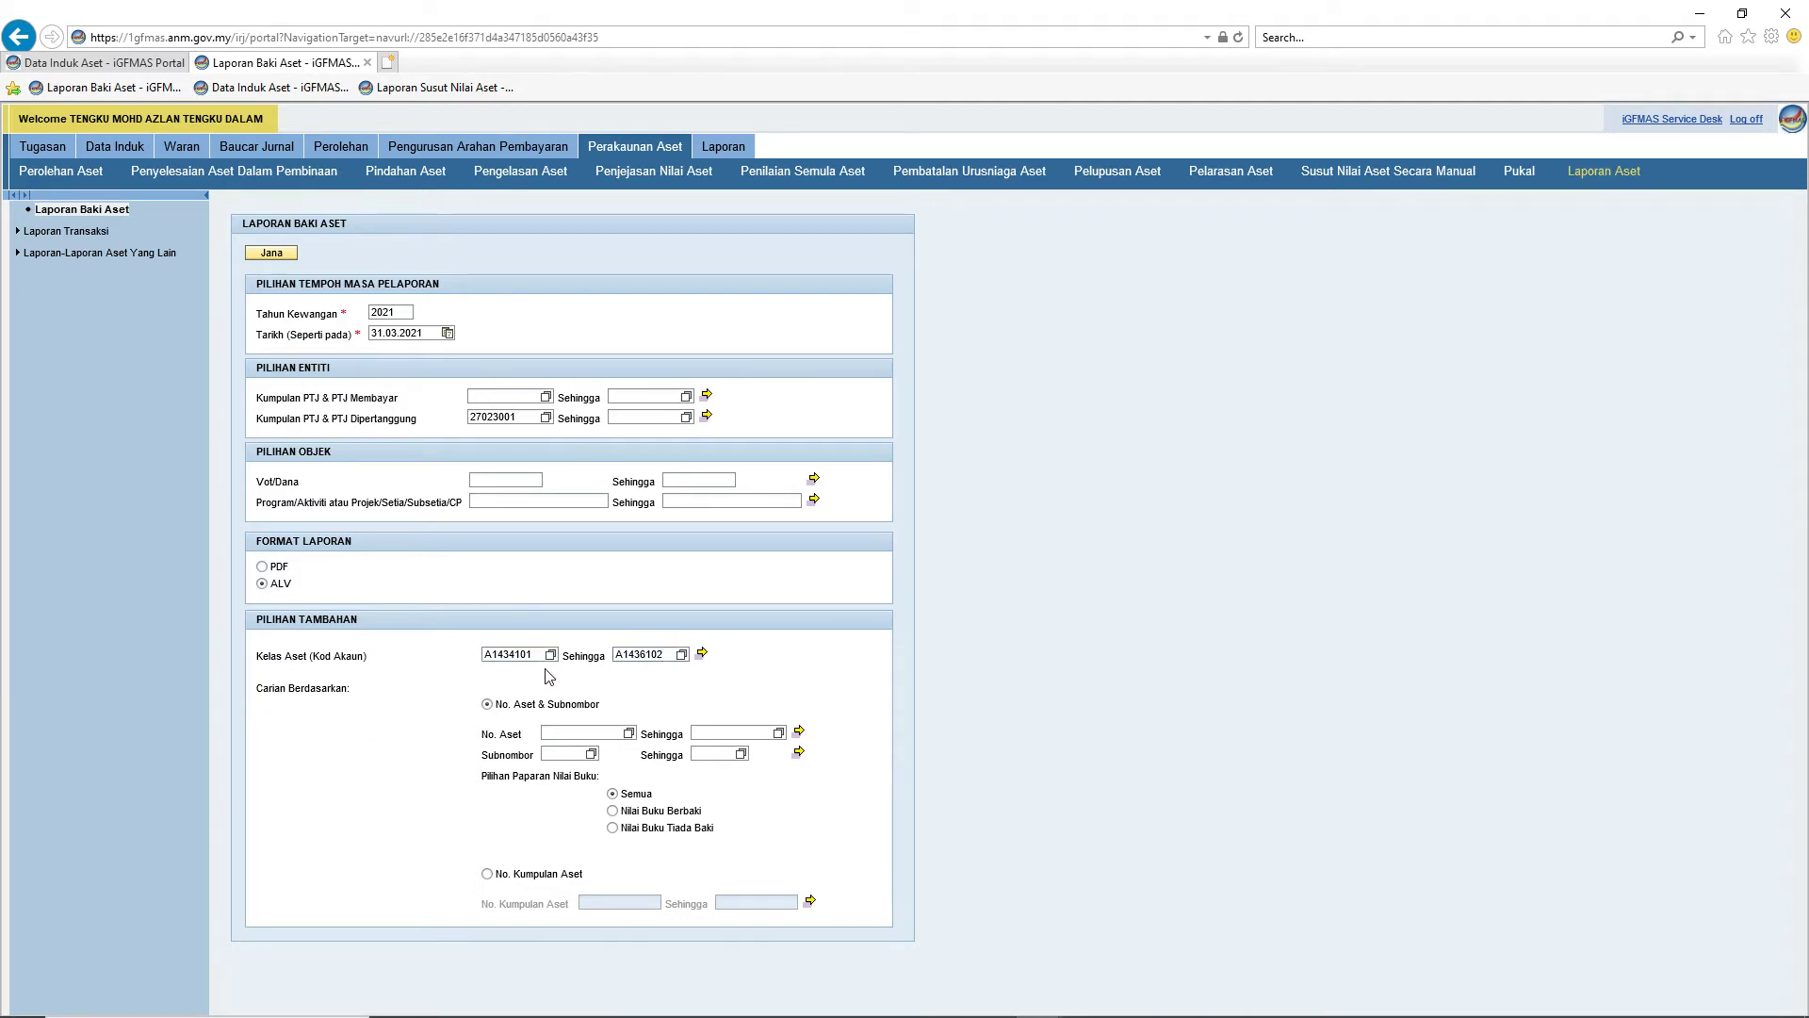
click(143, 64)
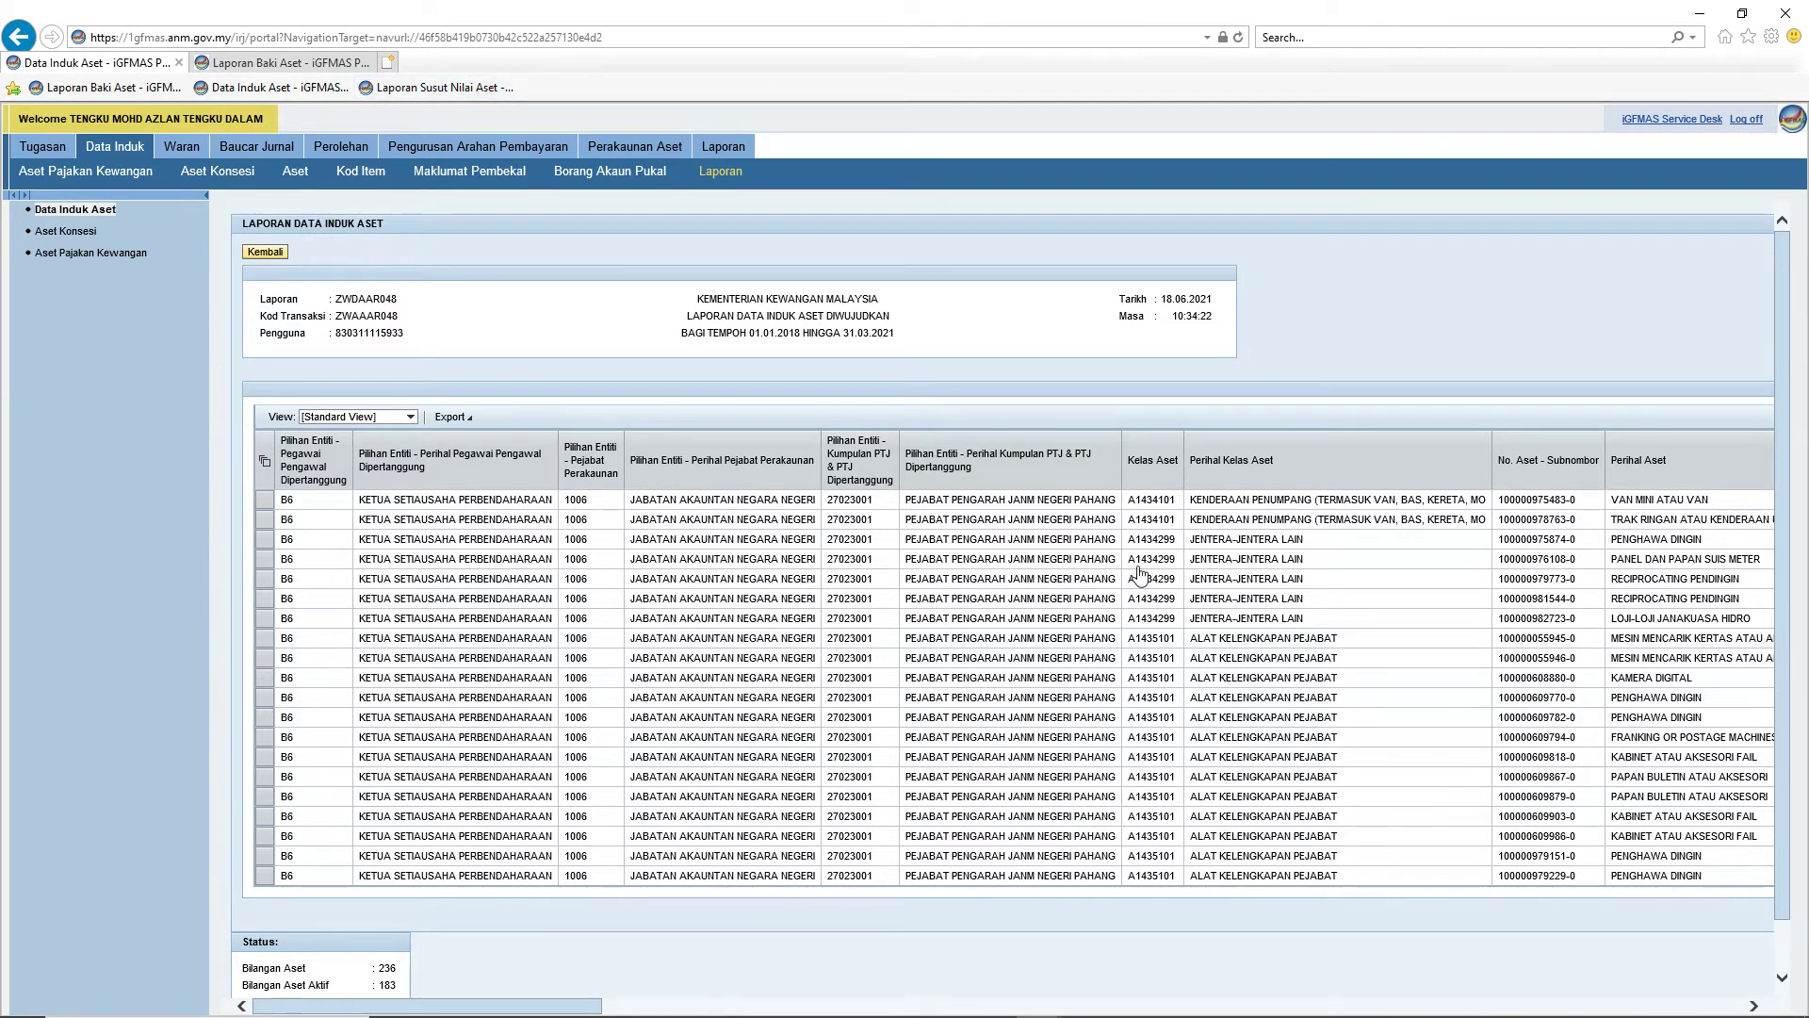
- Export the Data Induk Aset results to Excel, save the export file and open it
click(443, 423)
click(516, 440)
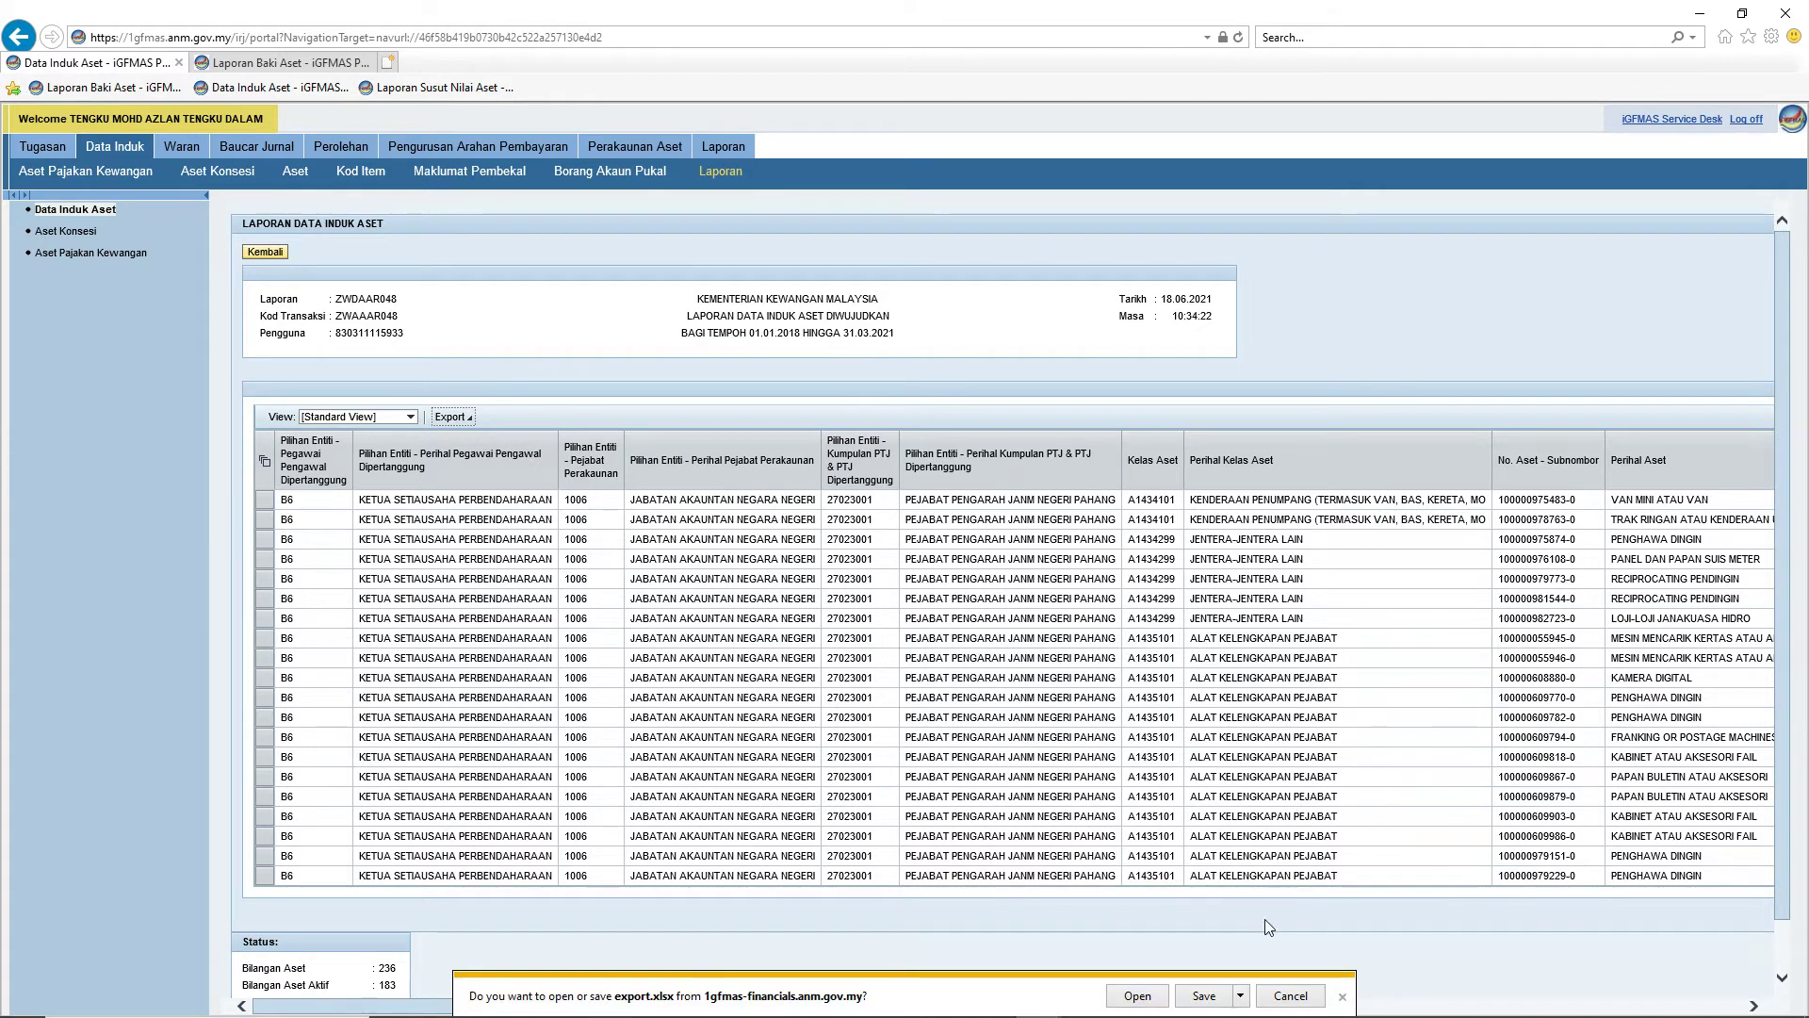
click(1204, 999)
click(1201, 996)
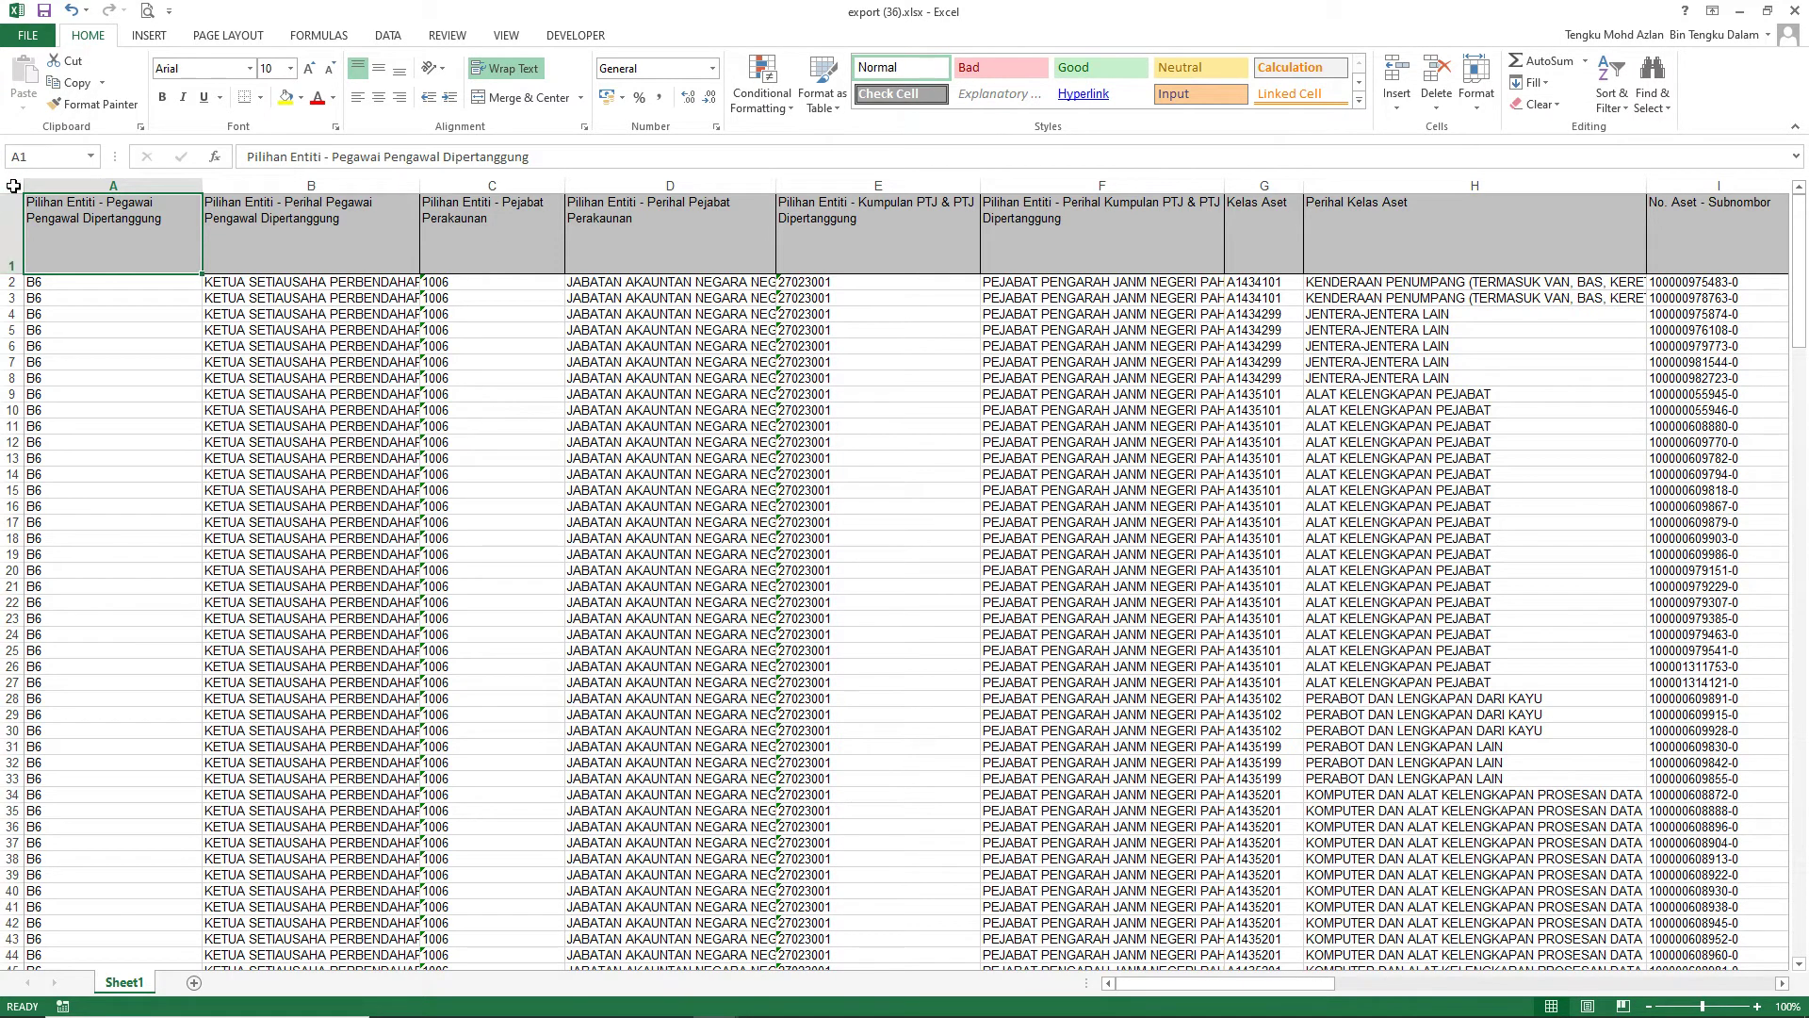
- Copy the entire exported Data Induk sheet and load it into the template workbook with the DATA INDUK macro
click(12, 187)
key(ctrl+c)
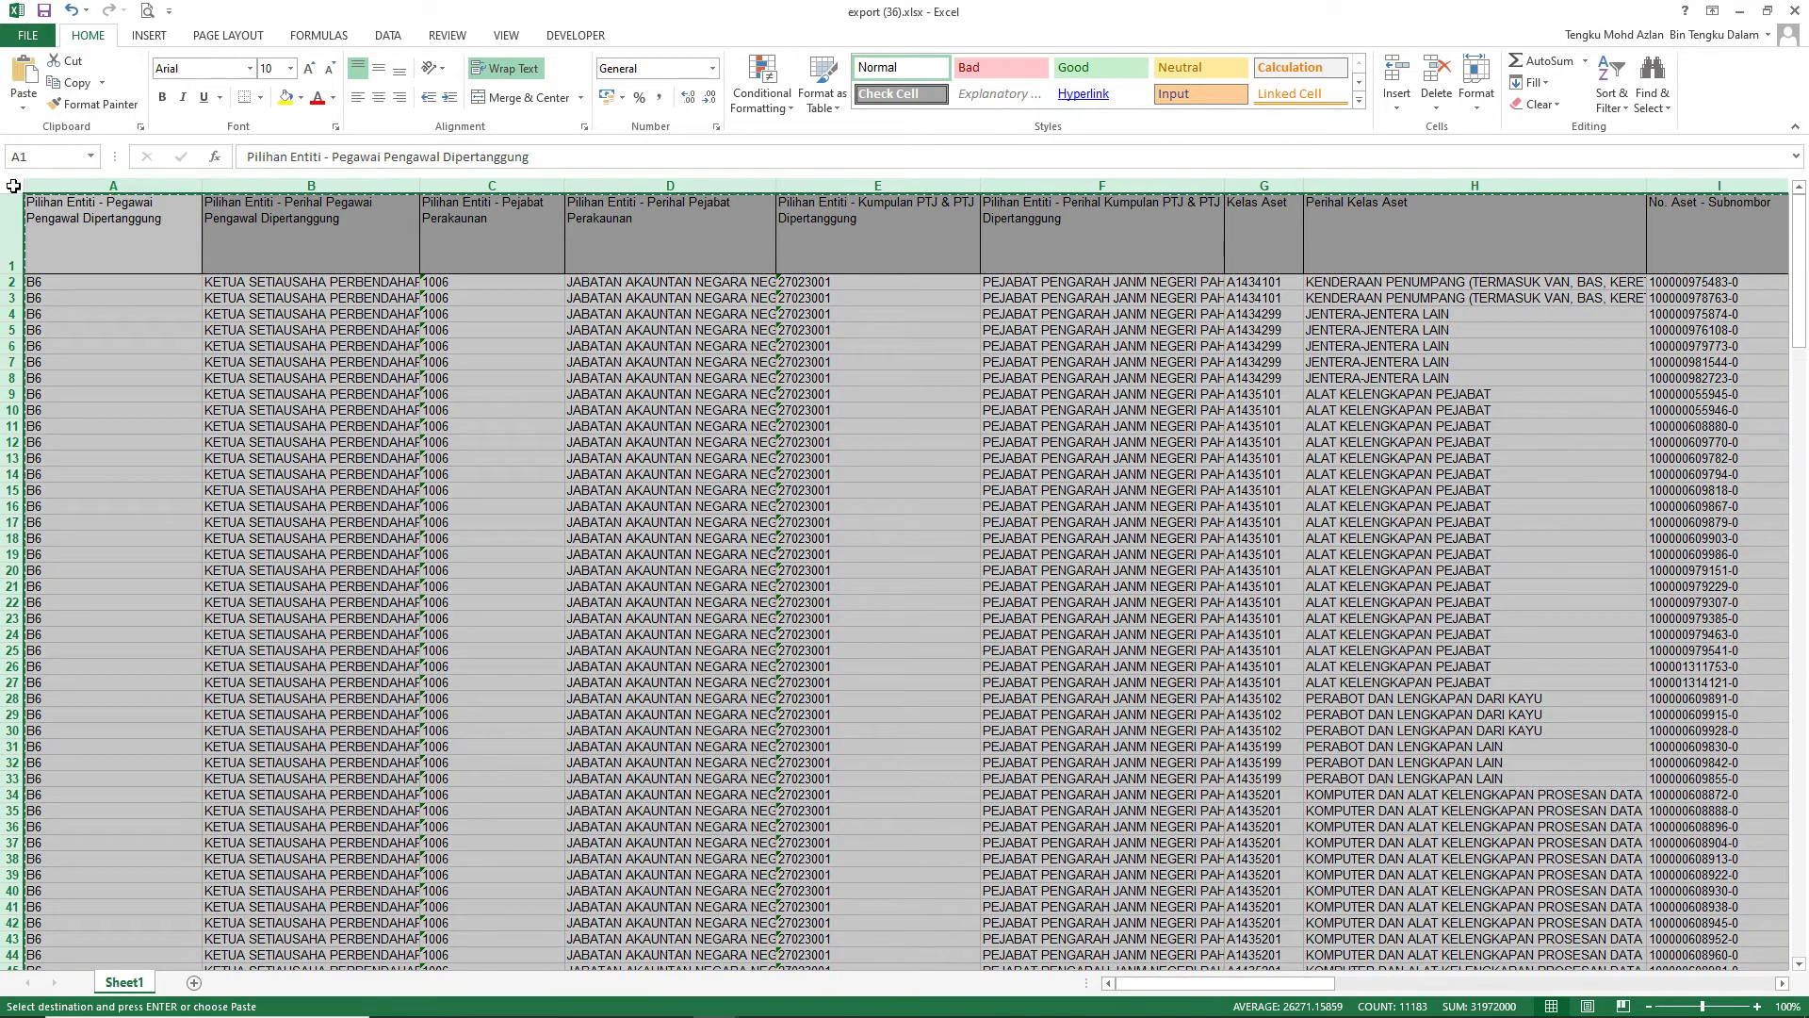
key(alt+Tab)
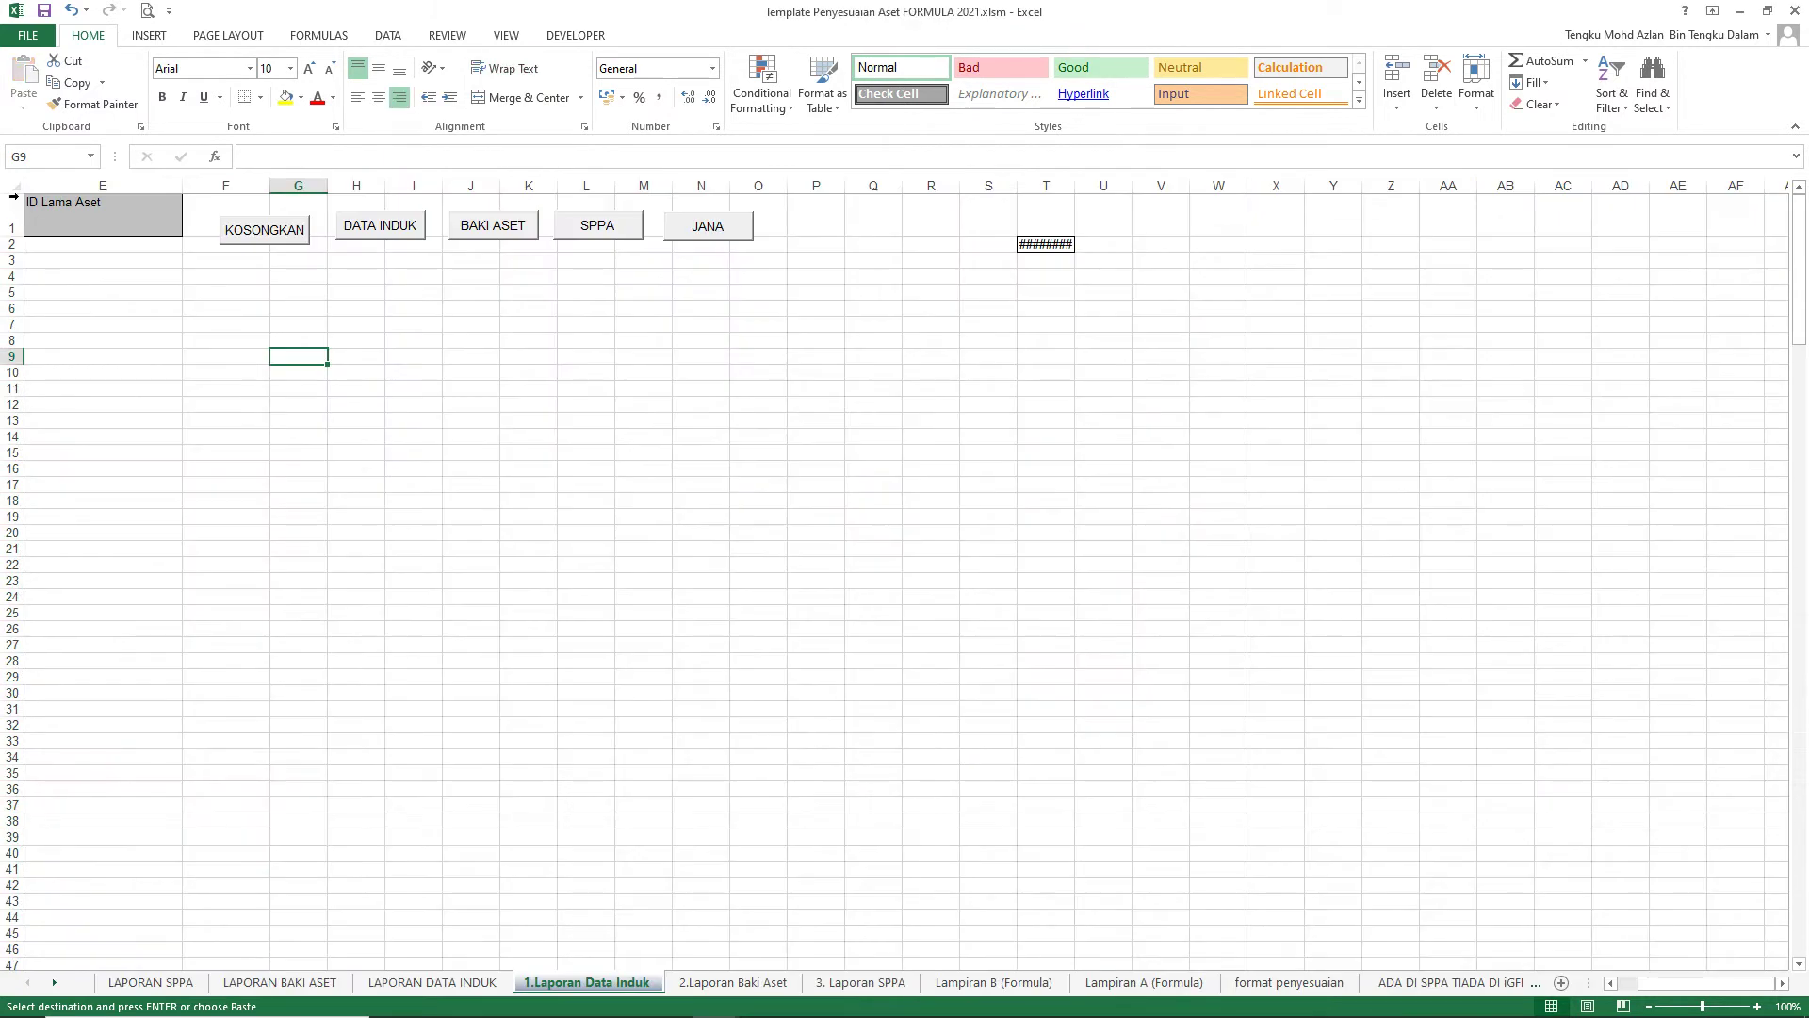
click(375, 233)
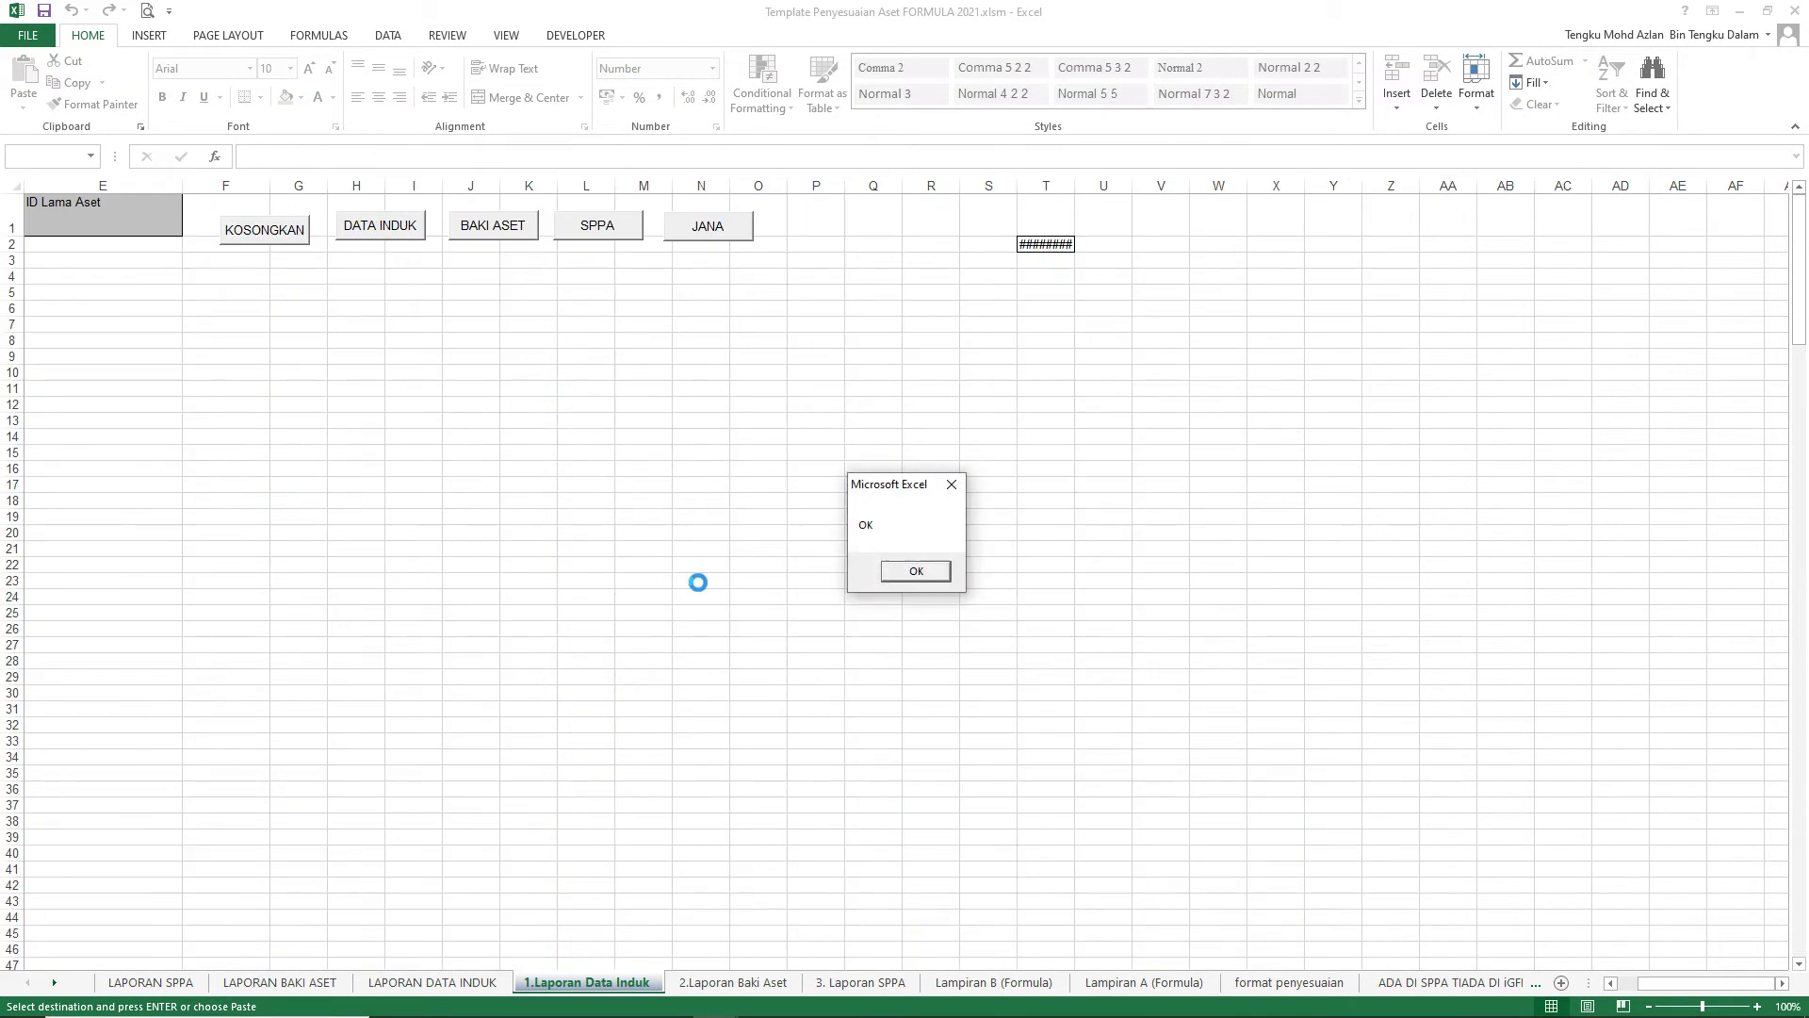
click(924, 569)
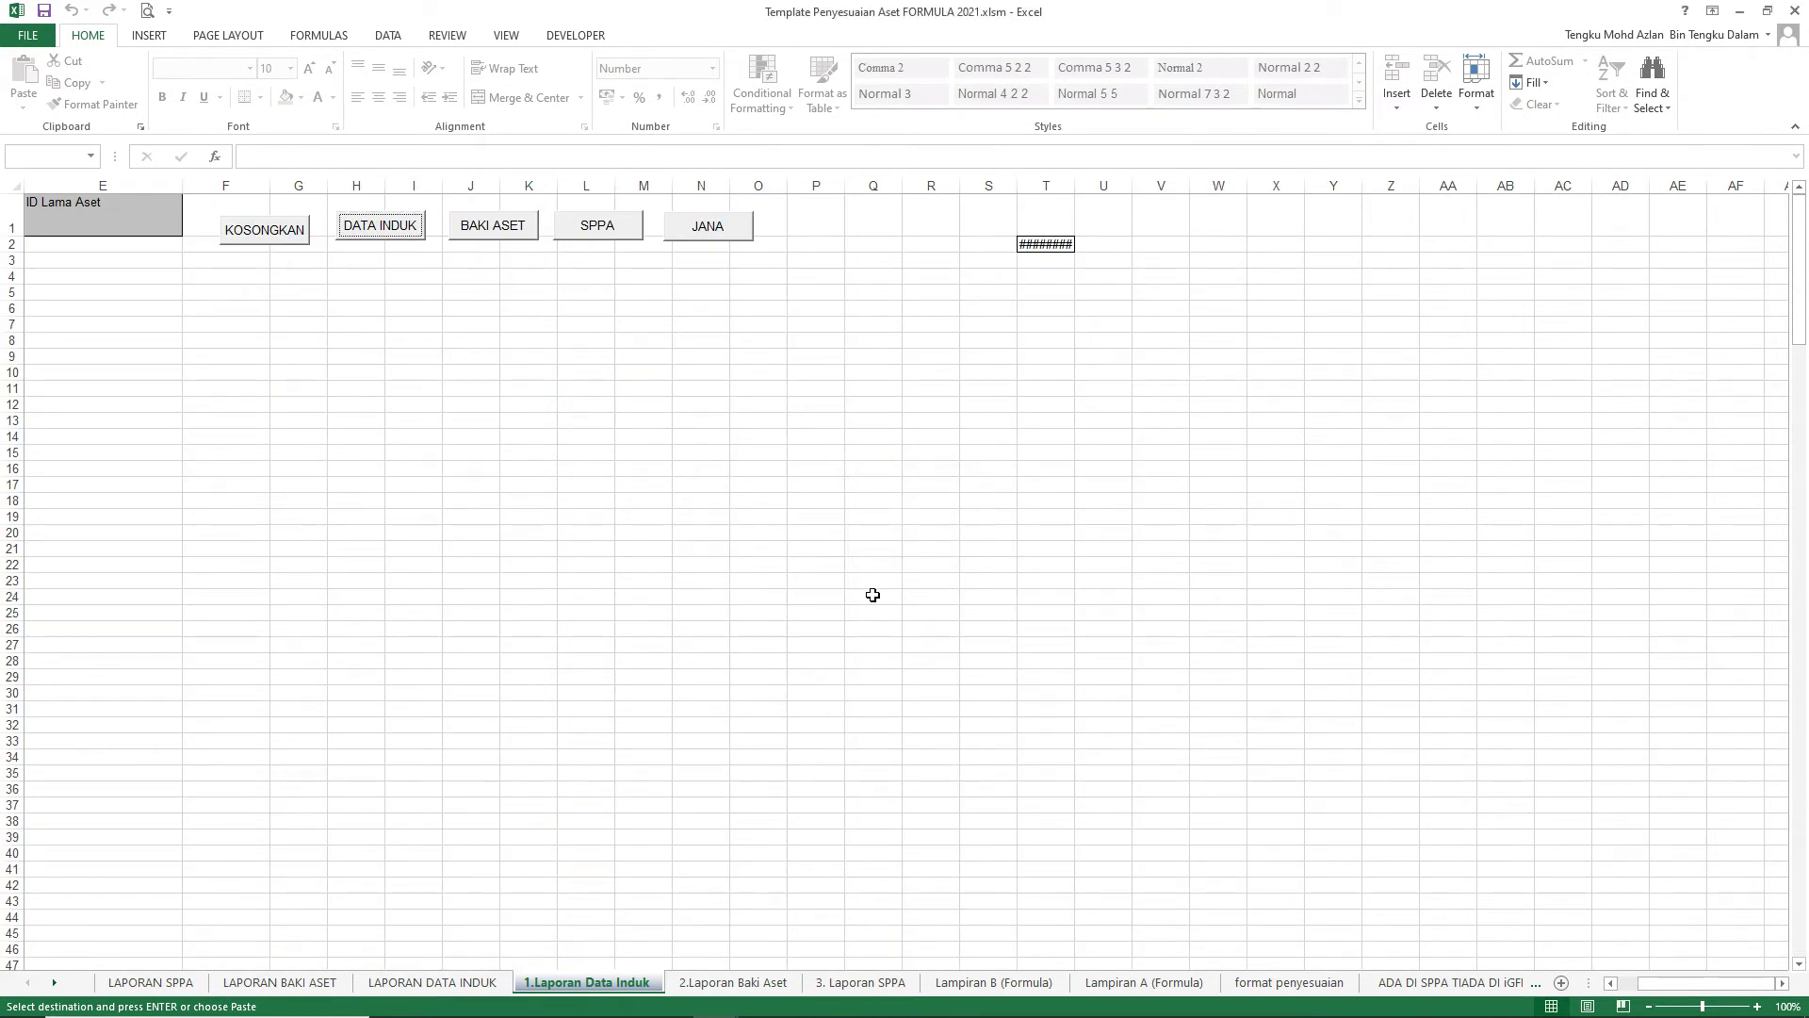
- Close the export (36).xlsx workbook and return to the template workbook
key(alt+Tab)
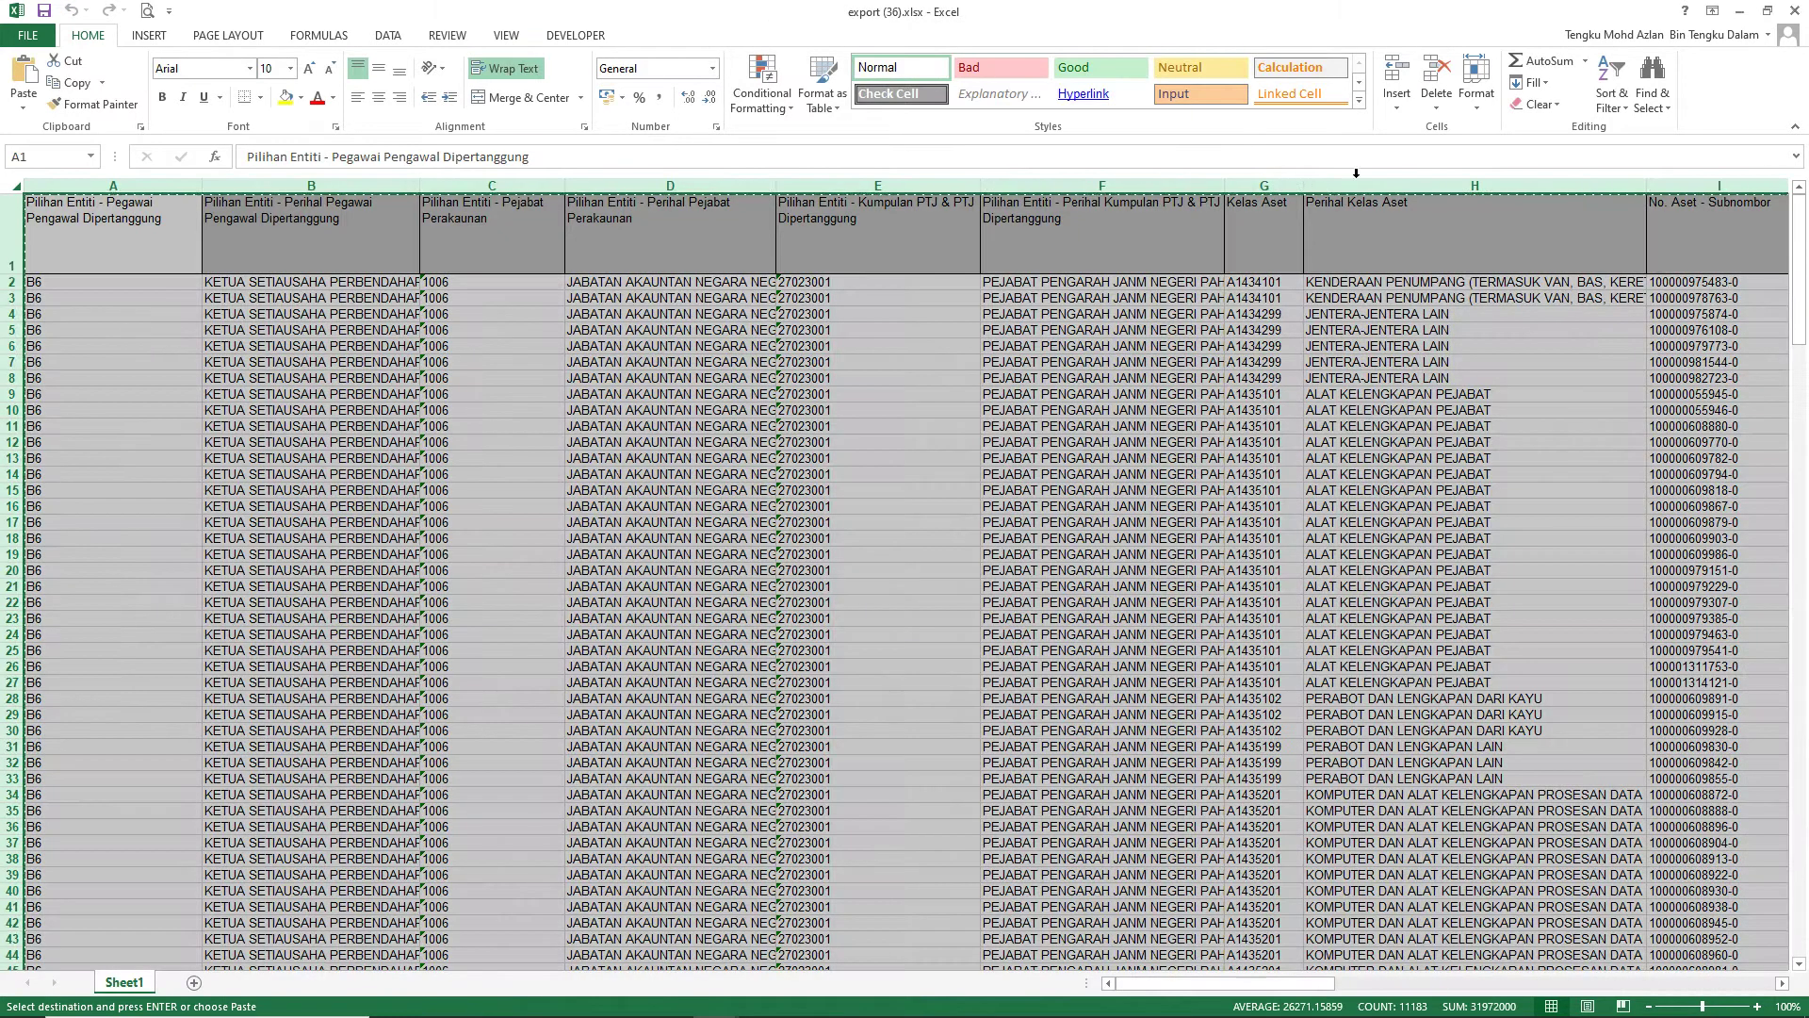
click(1795, 11)
click(927, 580)
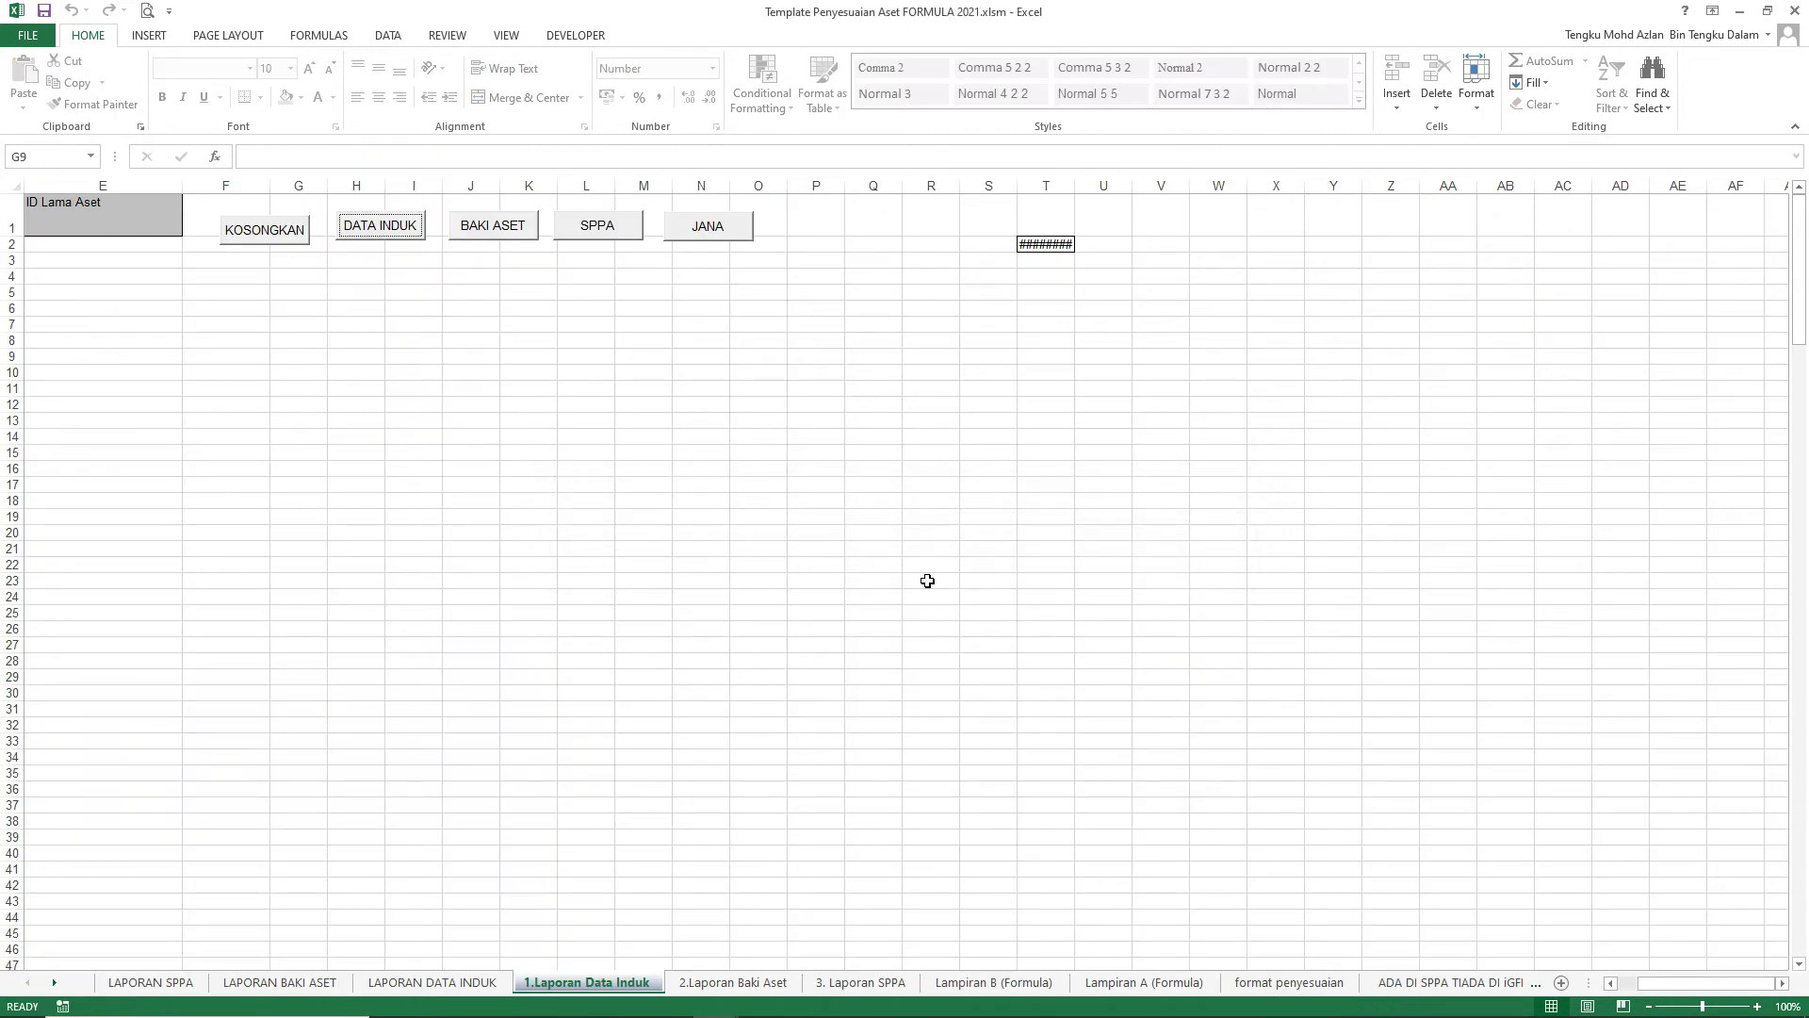
- Switch to the portal's Laporan Baki Aset report, export its results to Excel, and save and open the file
key(alt+Tab)
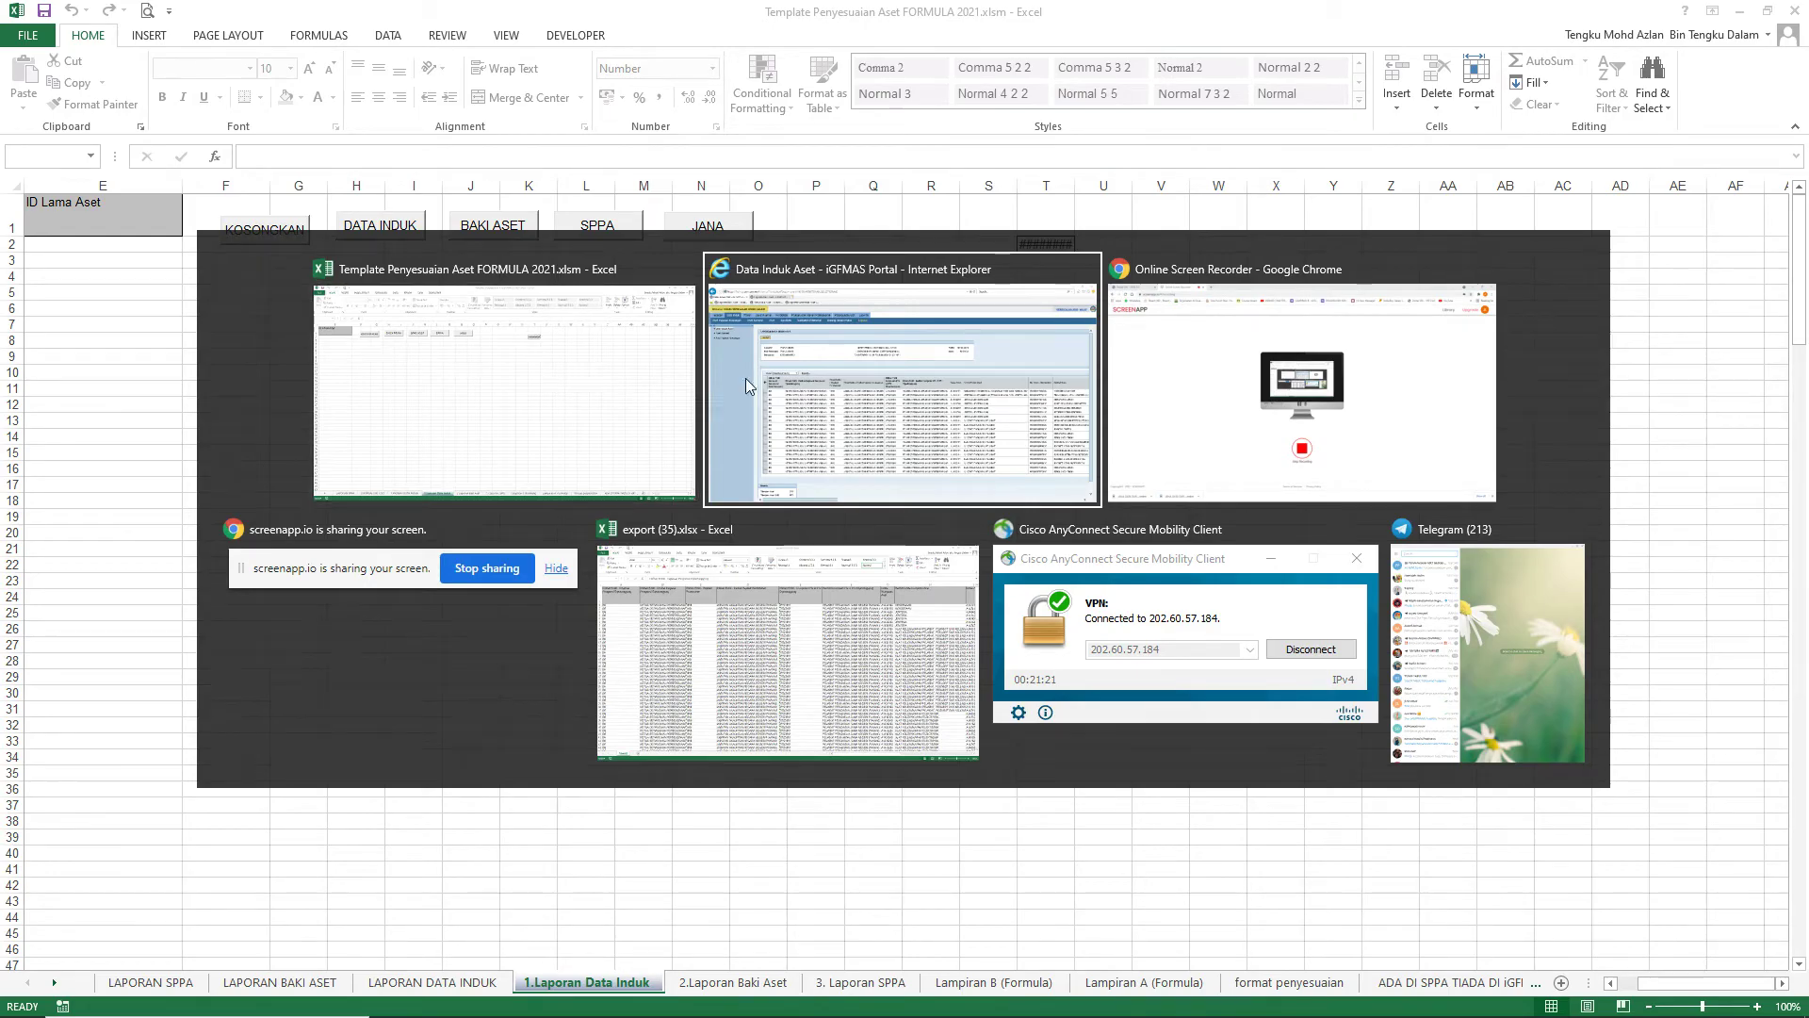
click(869, 403)
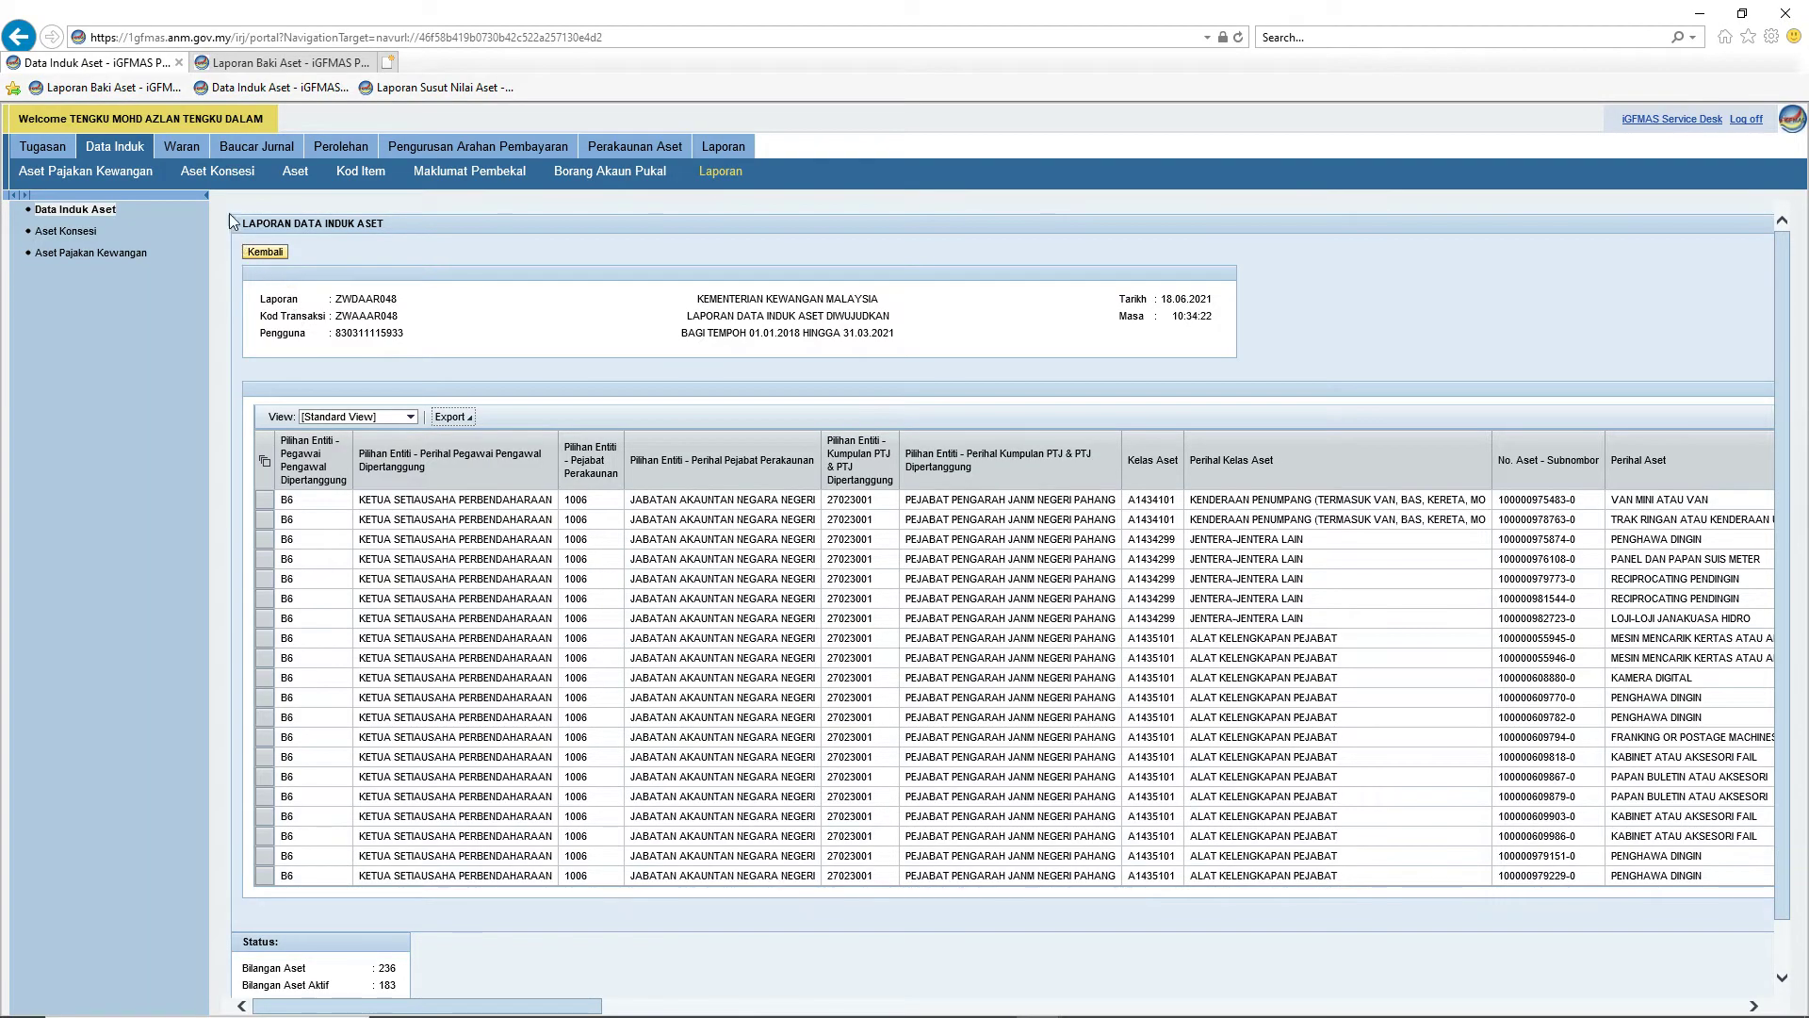
click(271, 63)
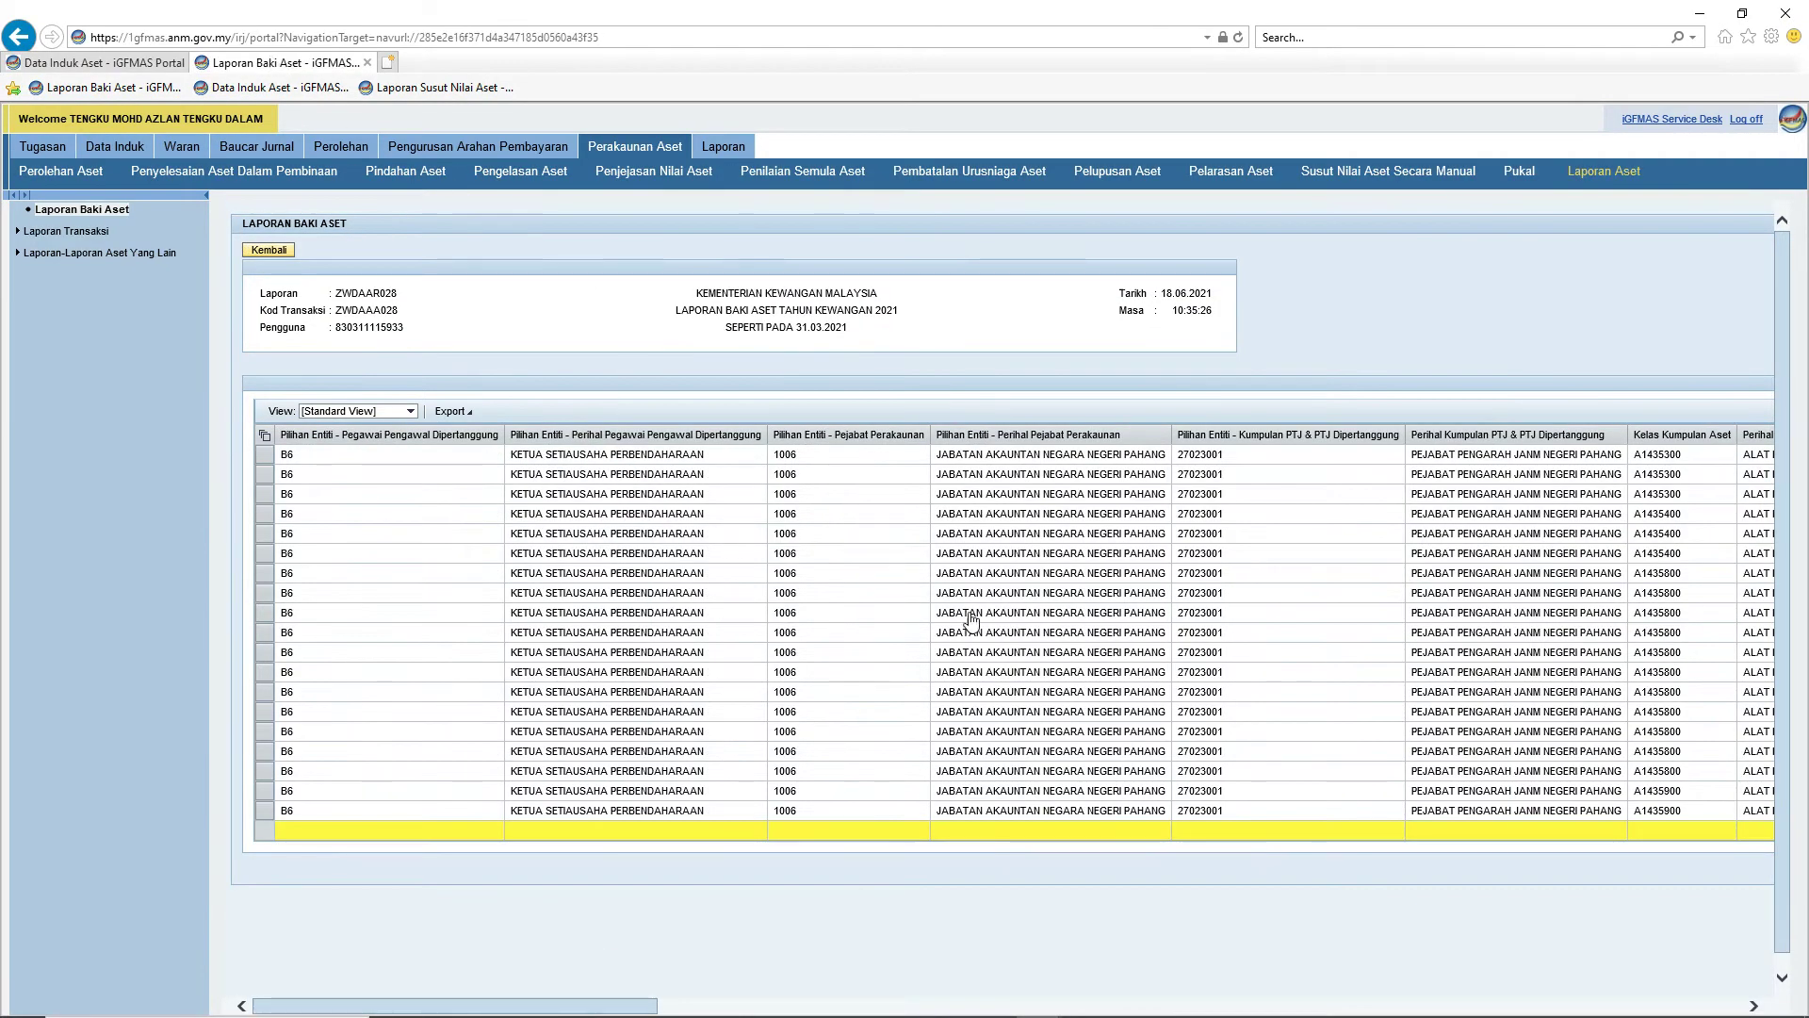
click(461, 411)
click(510, 434)
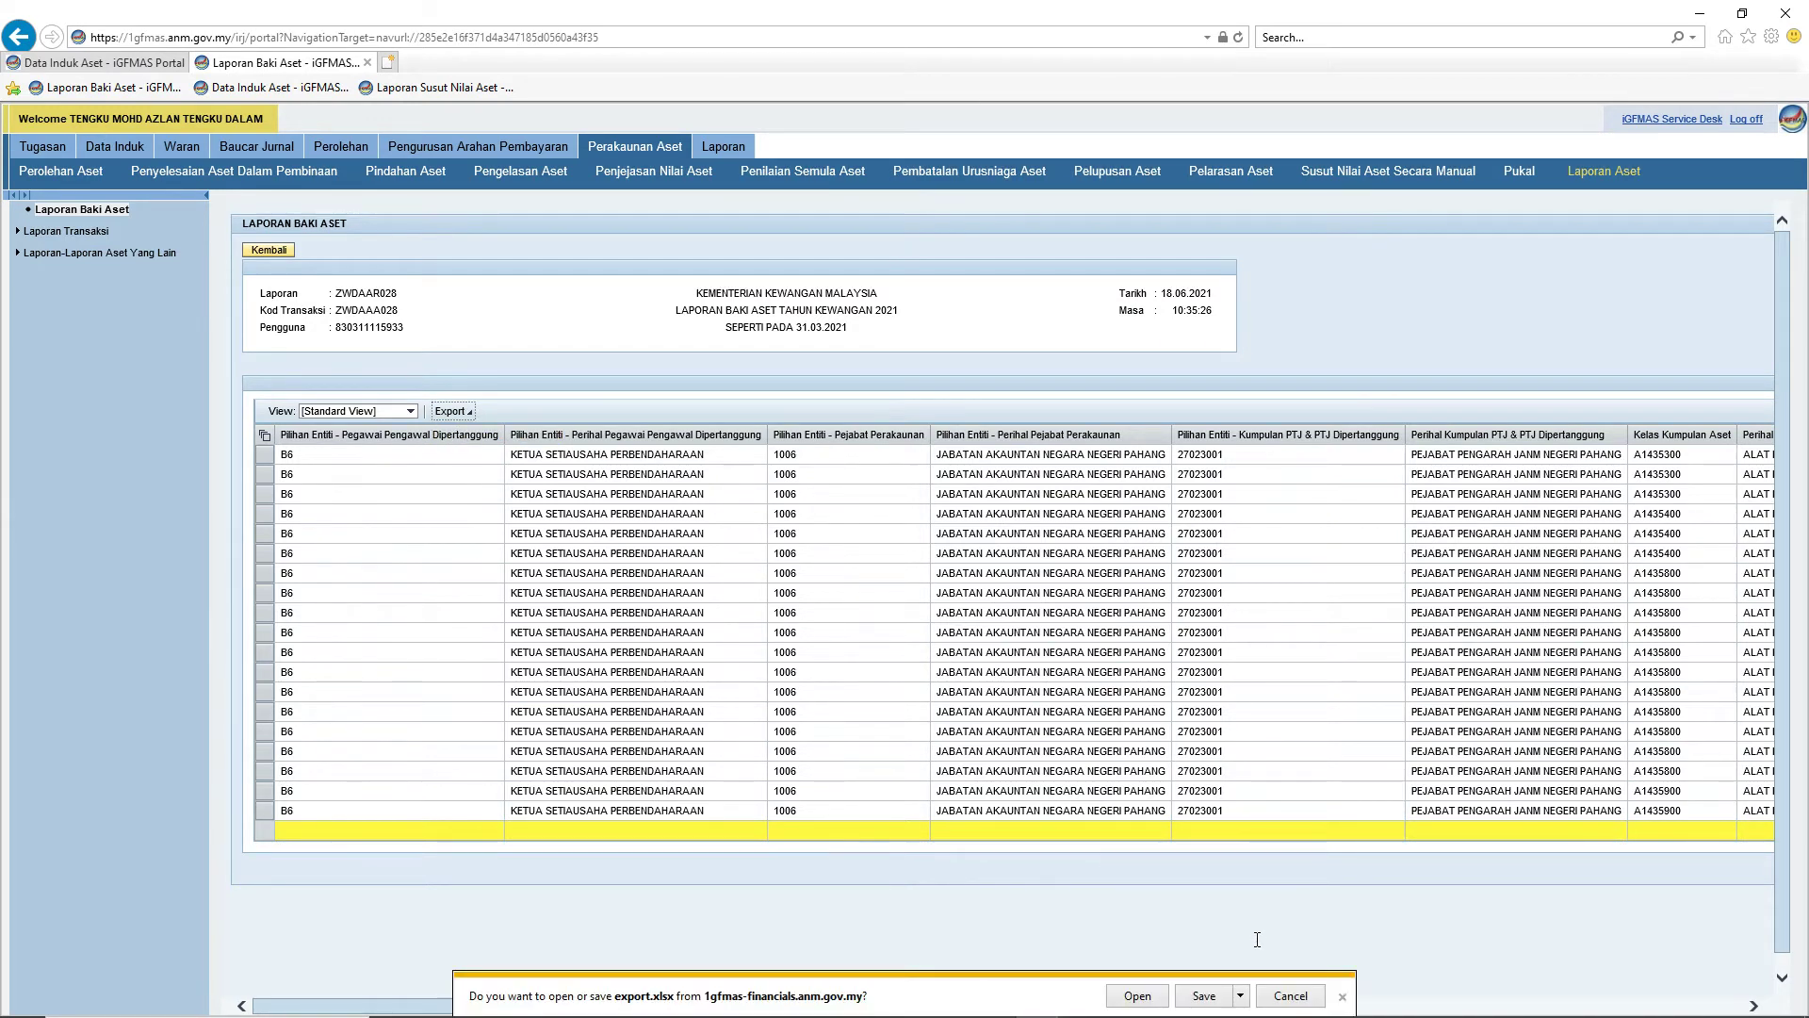
click(1185, 999)
click(1054, 996)
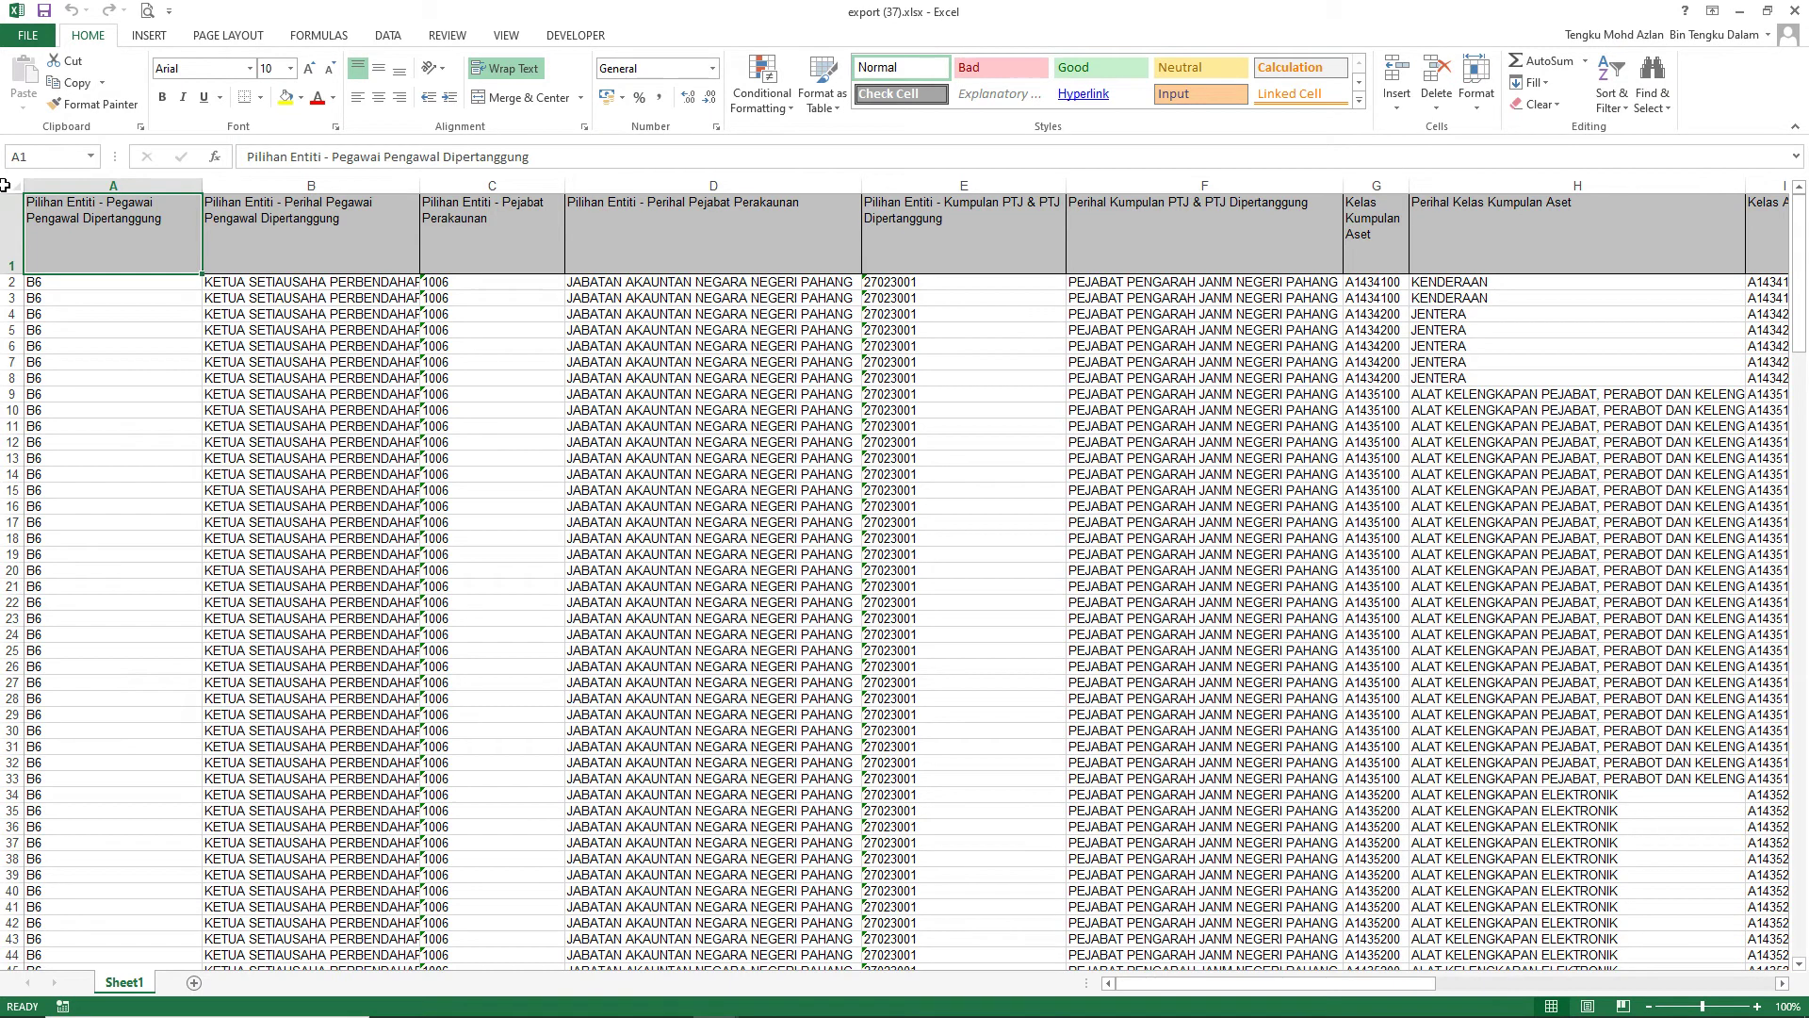
- Copy the entire exported Baki Aset sheet and load it into the template workbook with the BAKI ASET macro
click(5, 186)
key(ctrl+c)
key(alt+Tab)
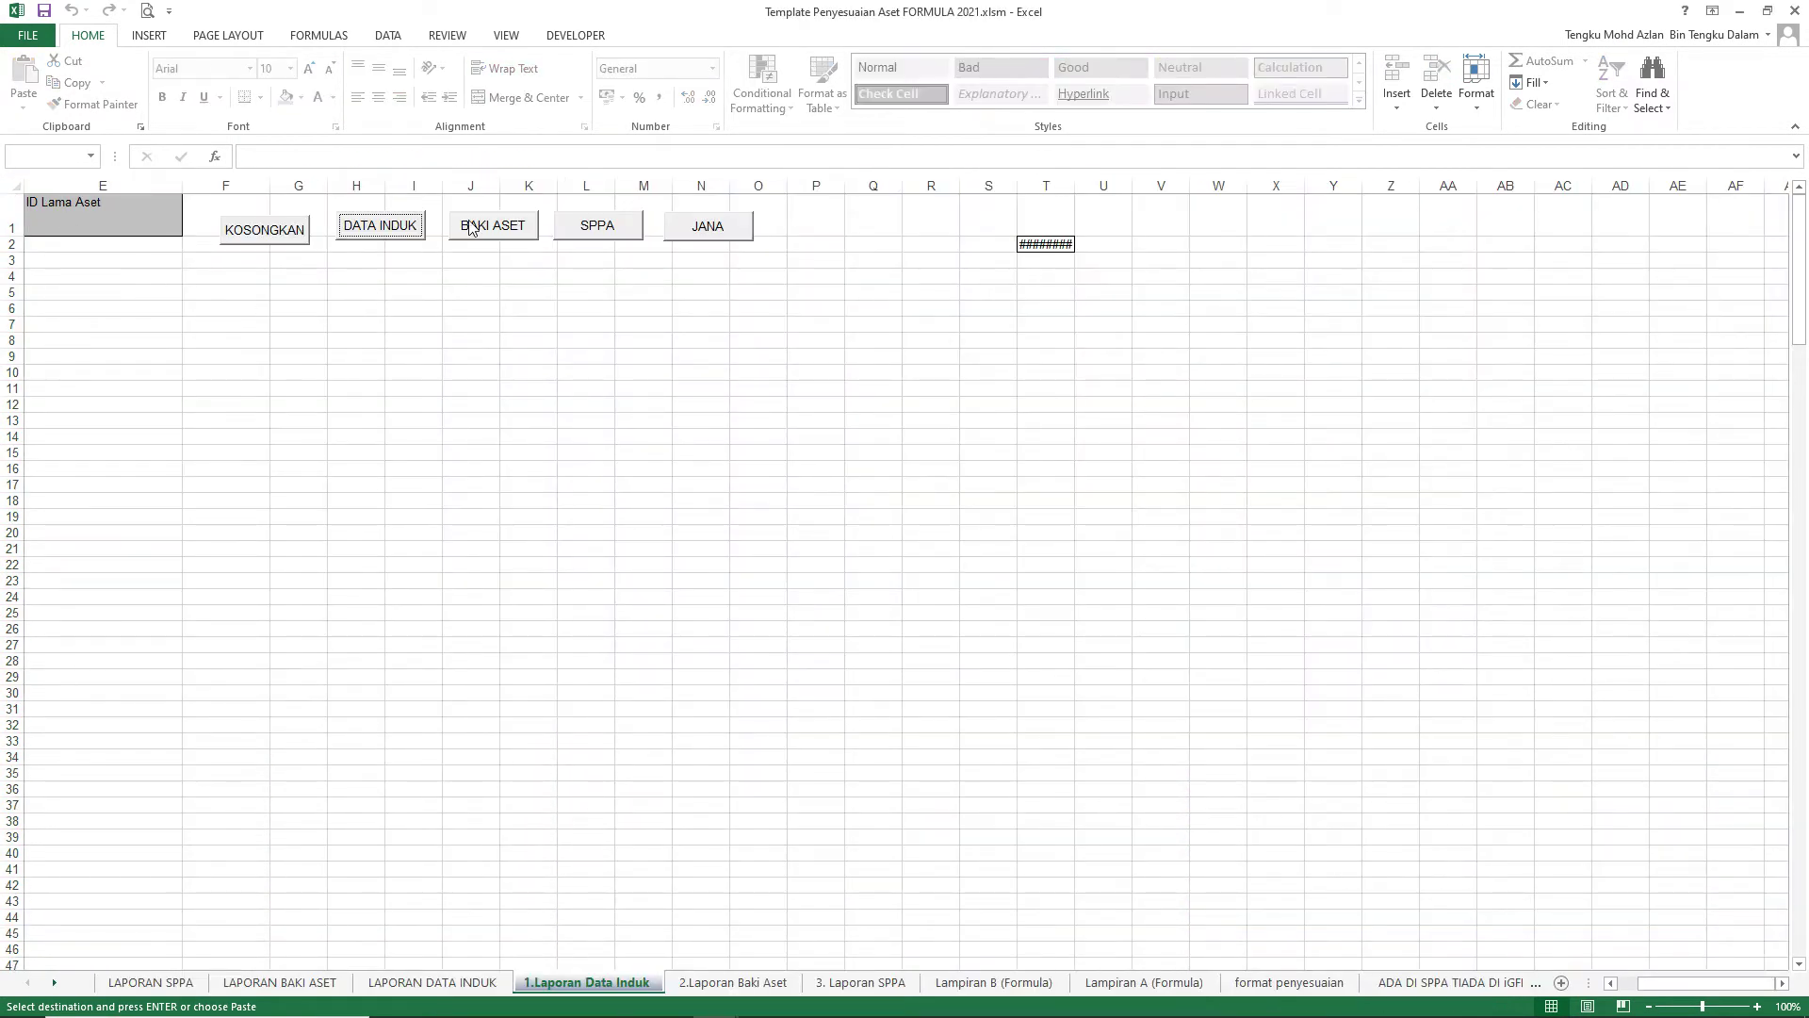
click(521, 229)
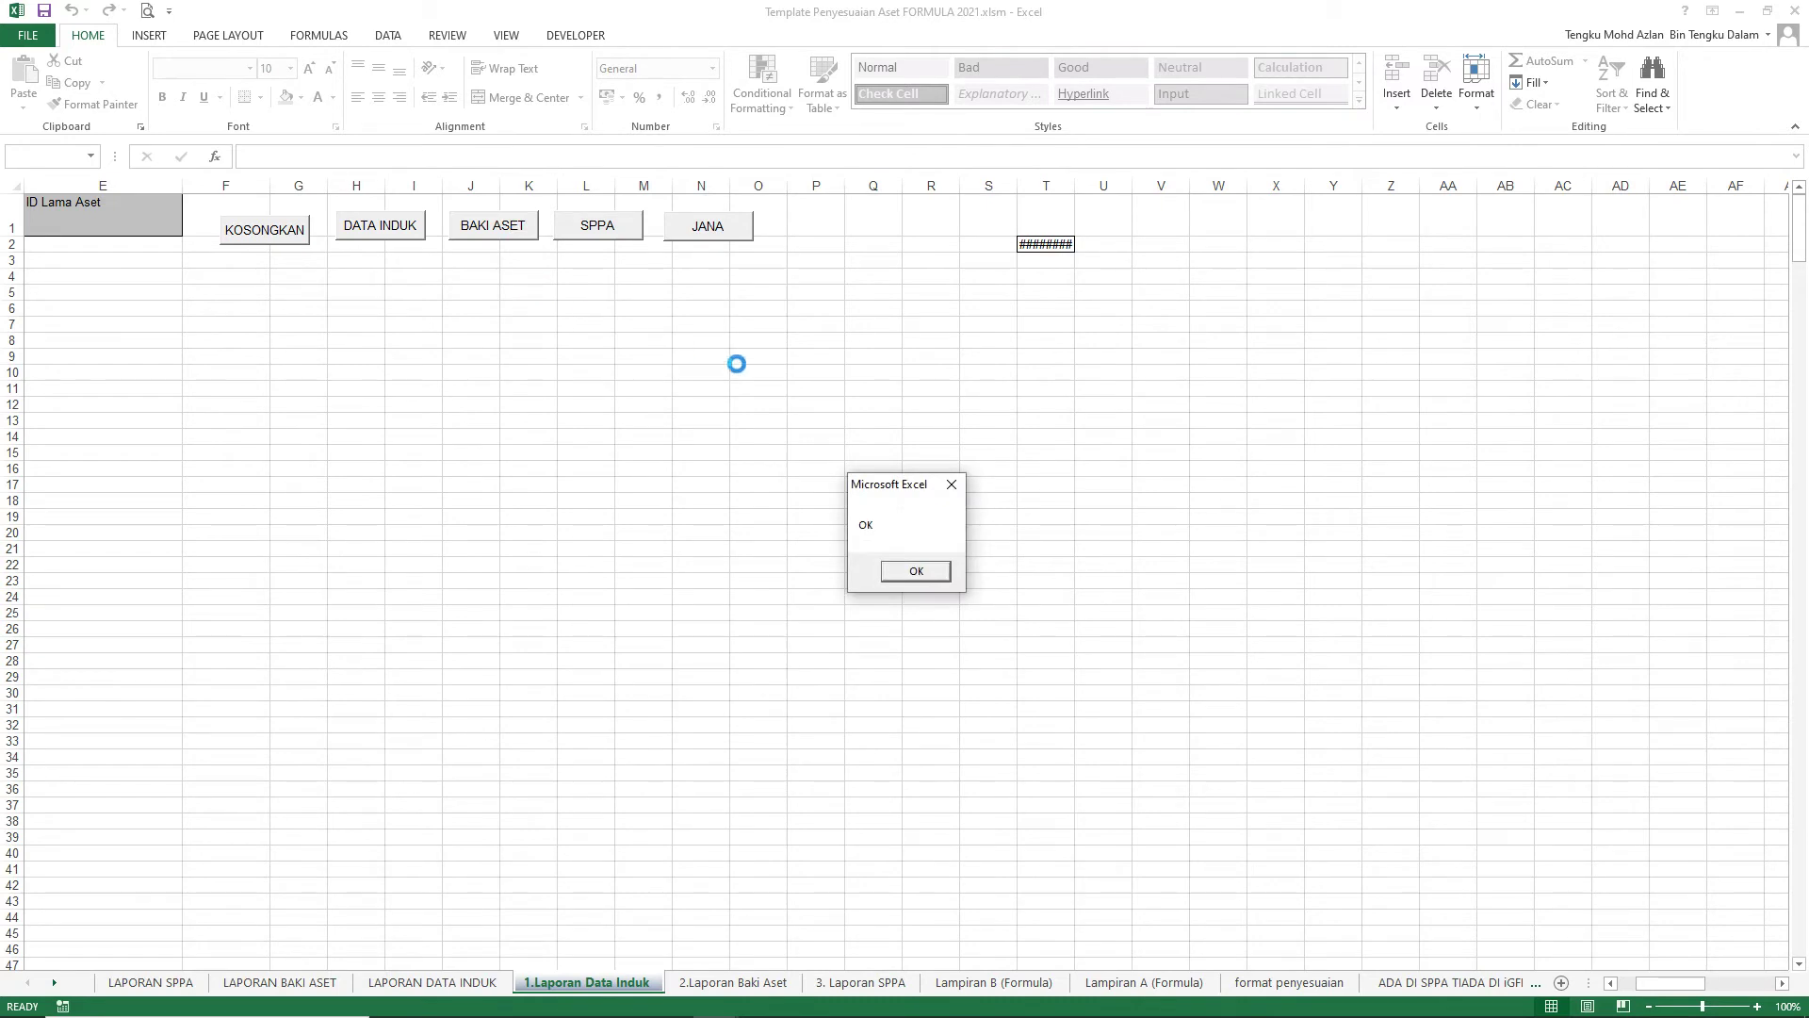
click(942, 572)
- Run the JANA macro in the template workbook to generate the asset reconciliation from the loaded reports
click(696, 239)
click(694, 236)
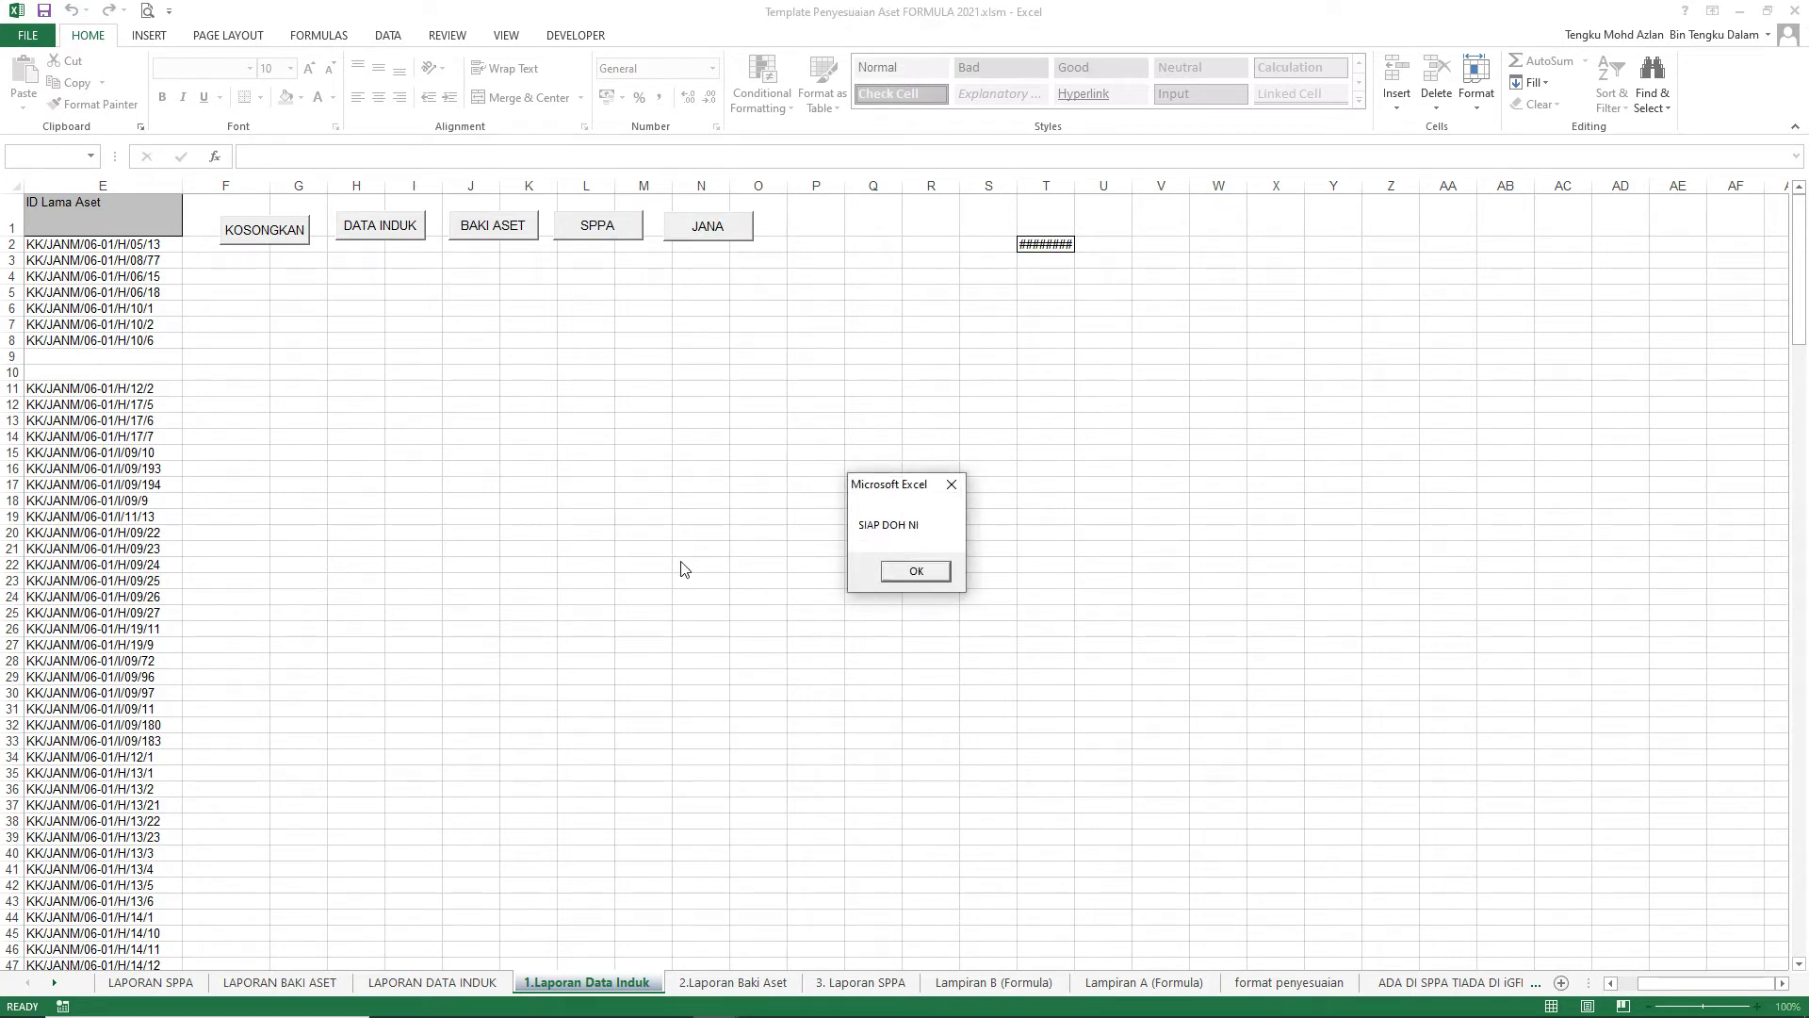
key(Return)
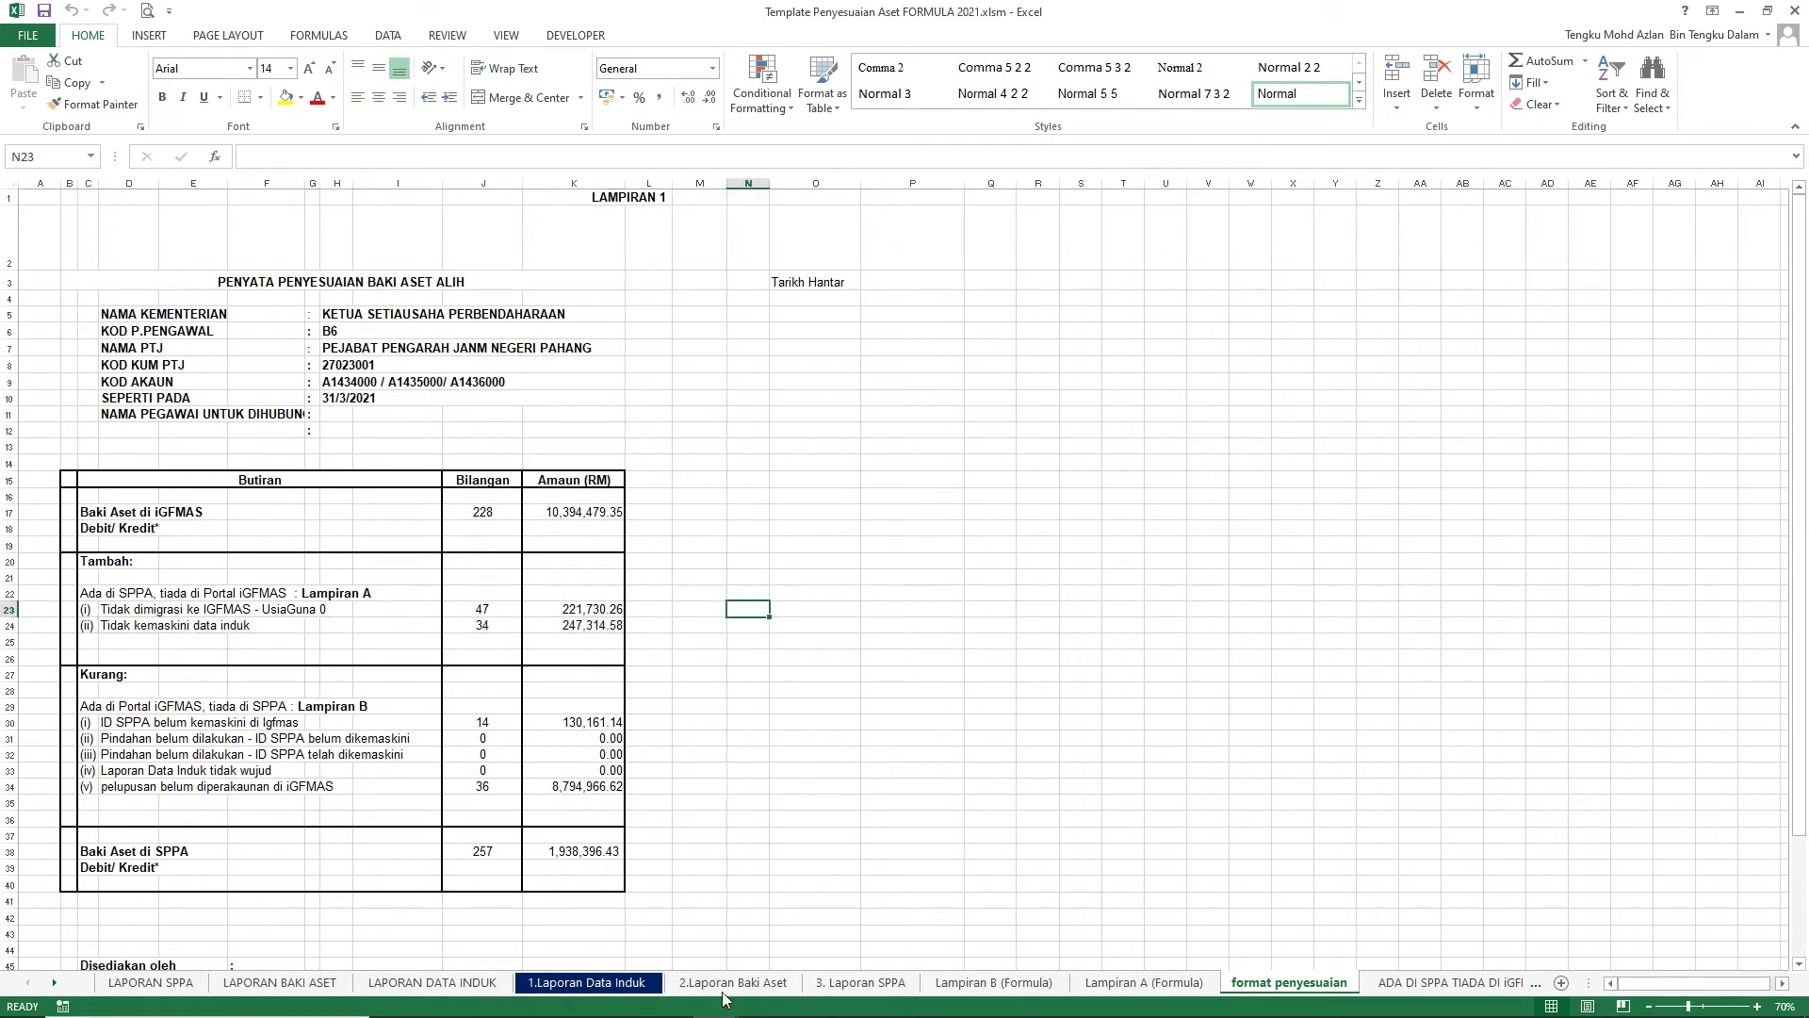
- Examine the header fields of the Penyata Penyesuaian Baki Aset Alih, from Nama Kementerian down to Nama Pegawai Untuk Dihubungi
click(331, 318)
key(Down)
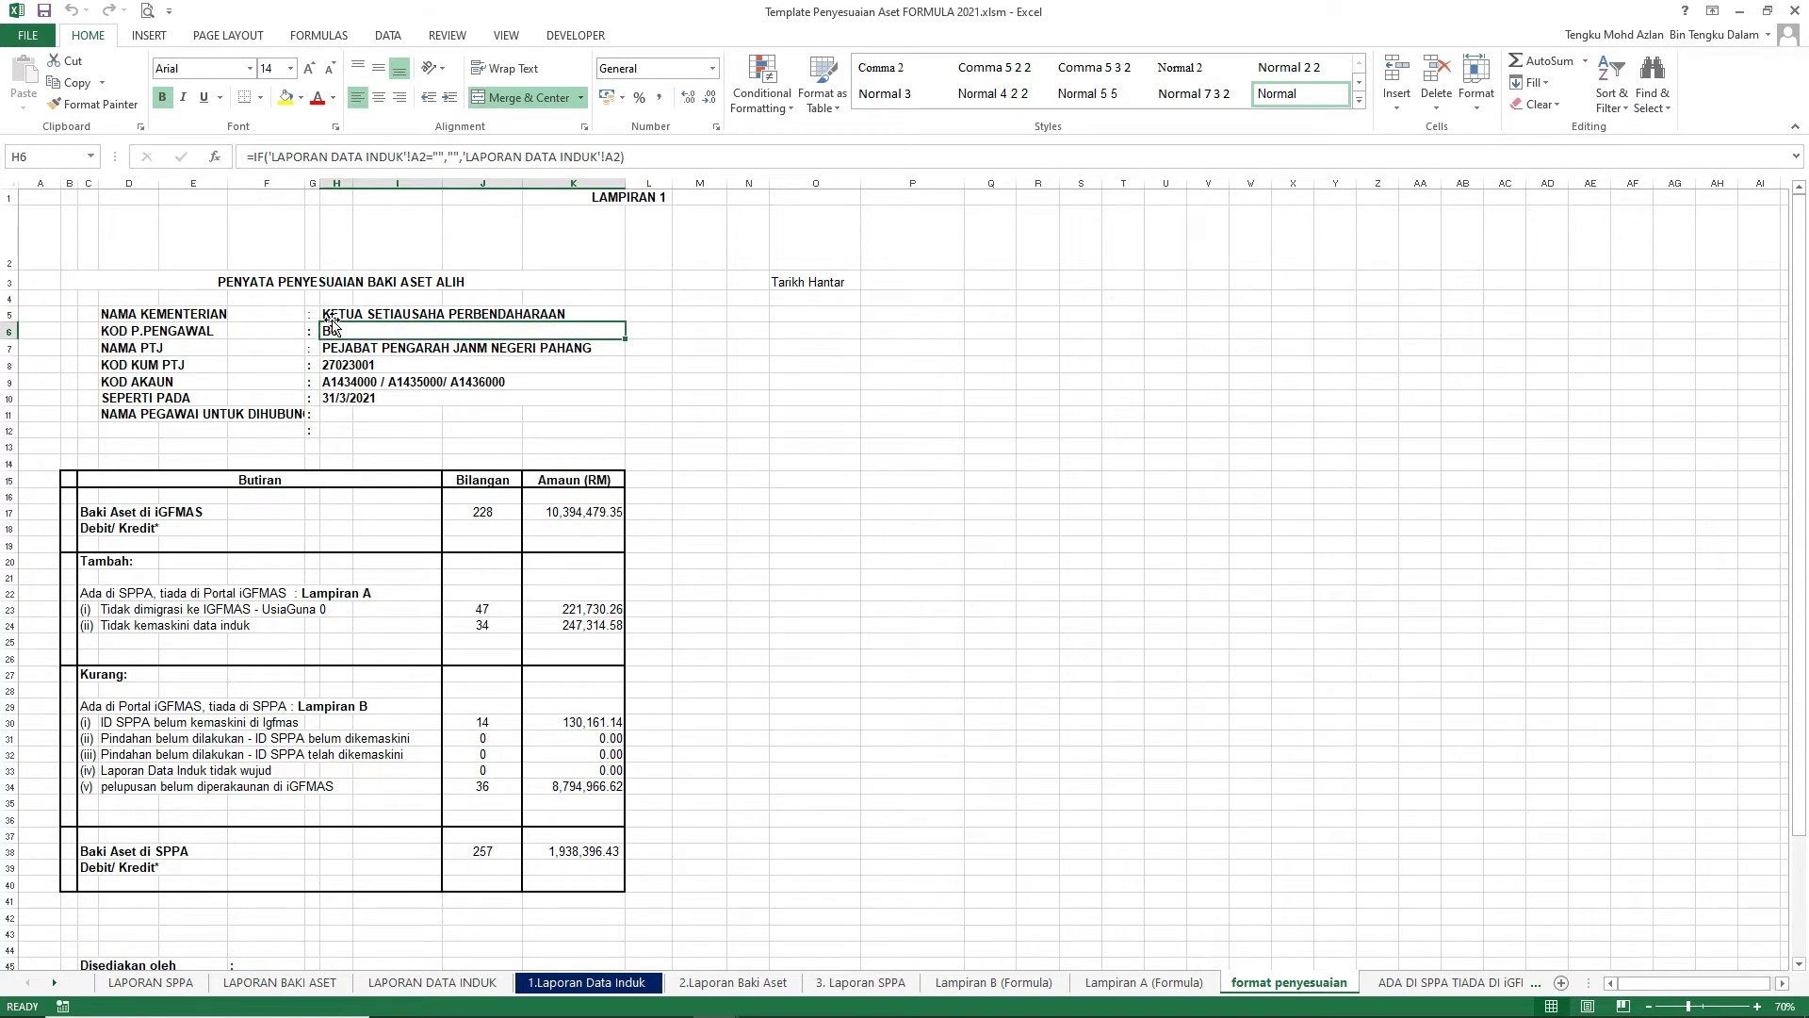
key(Down)
key(Down)
key(Down)
key(Down)
key(Up)
key(Up)
key(Up)
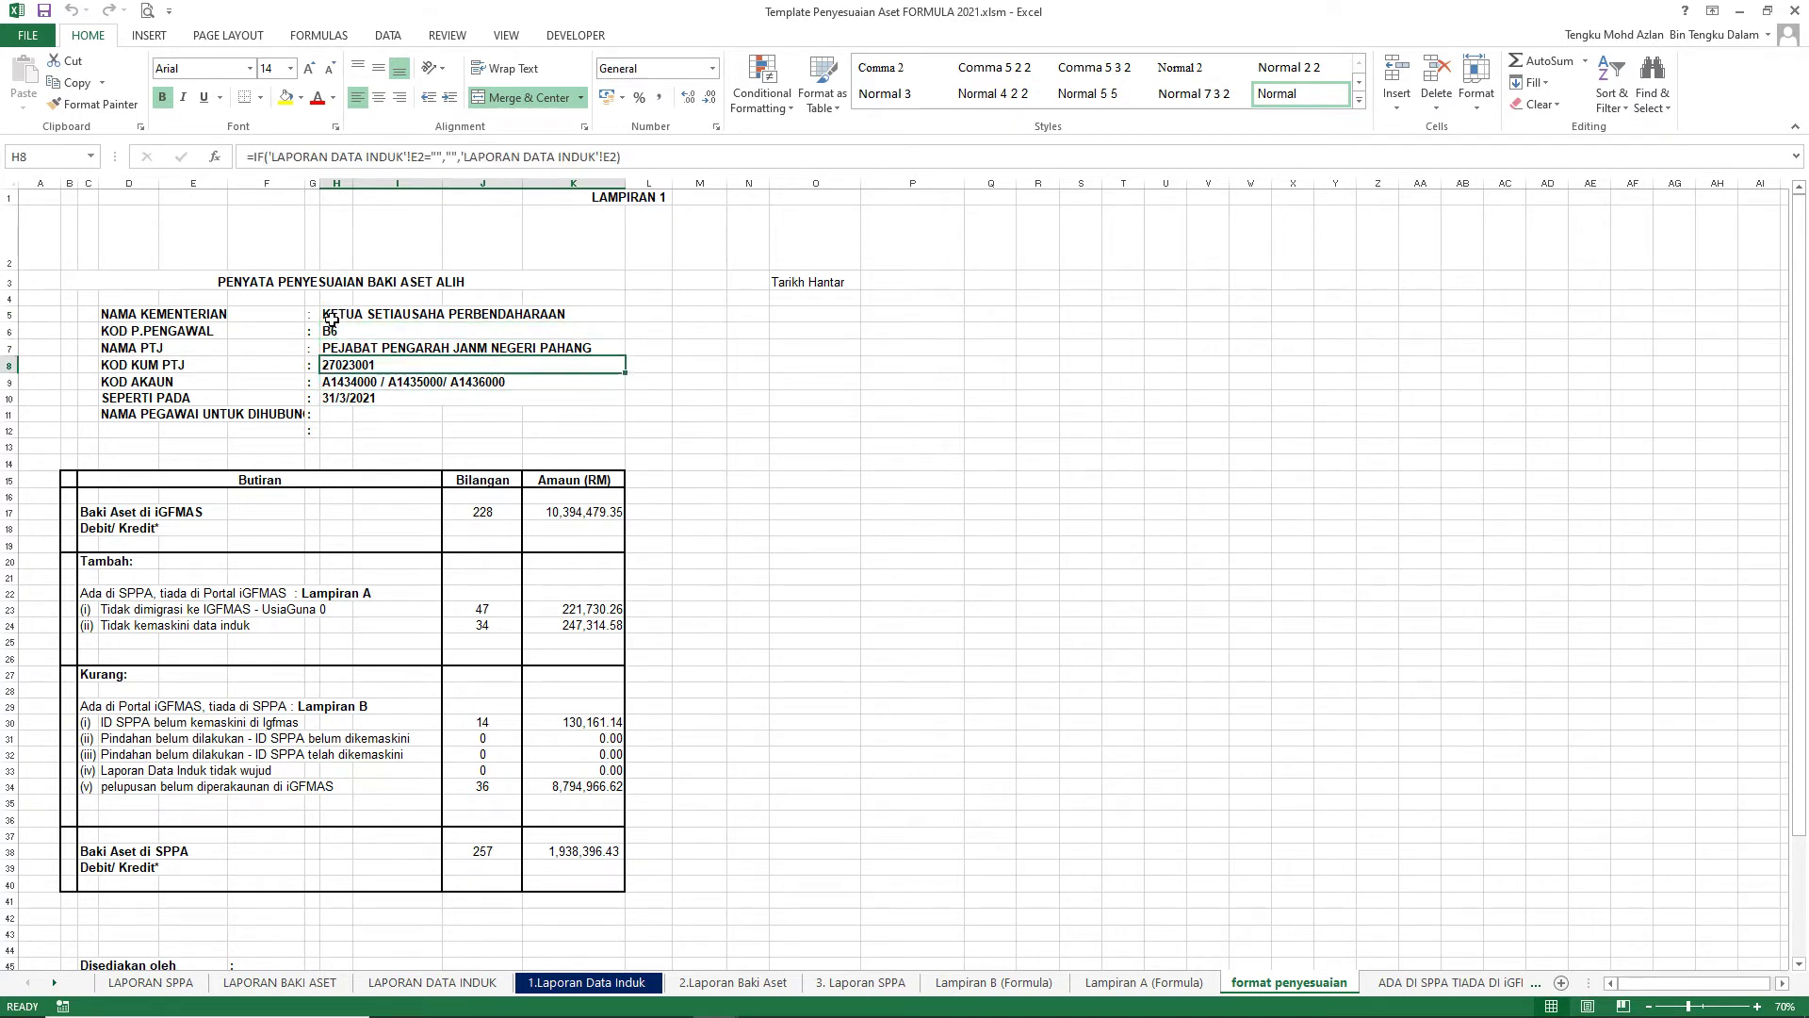
key(Down)
key(Down)
key(Down)
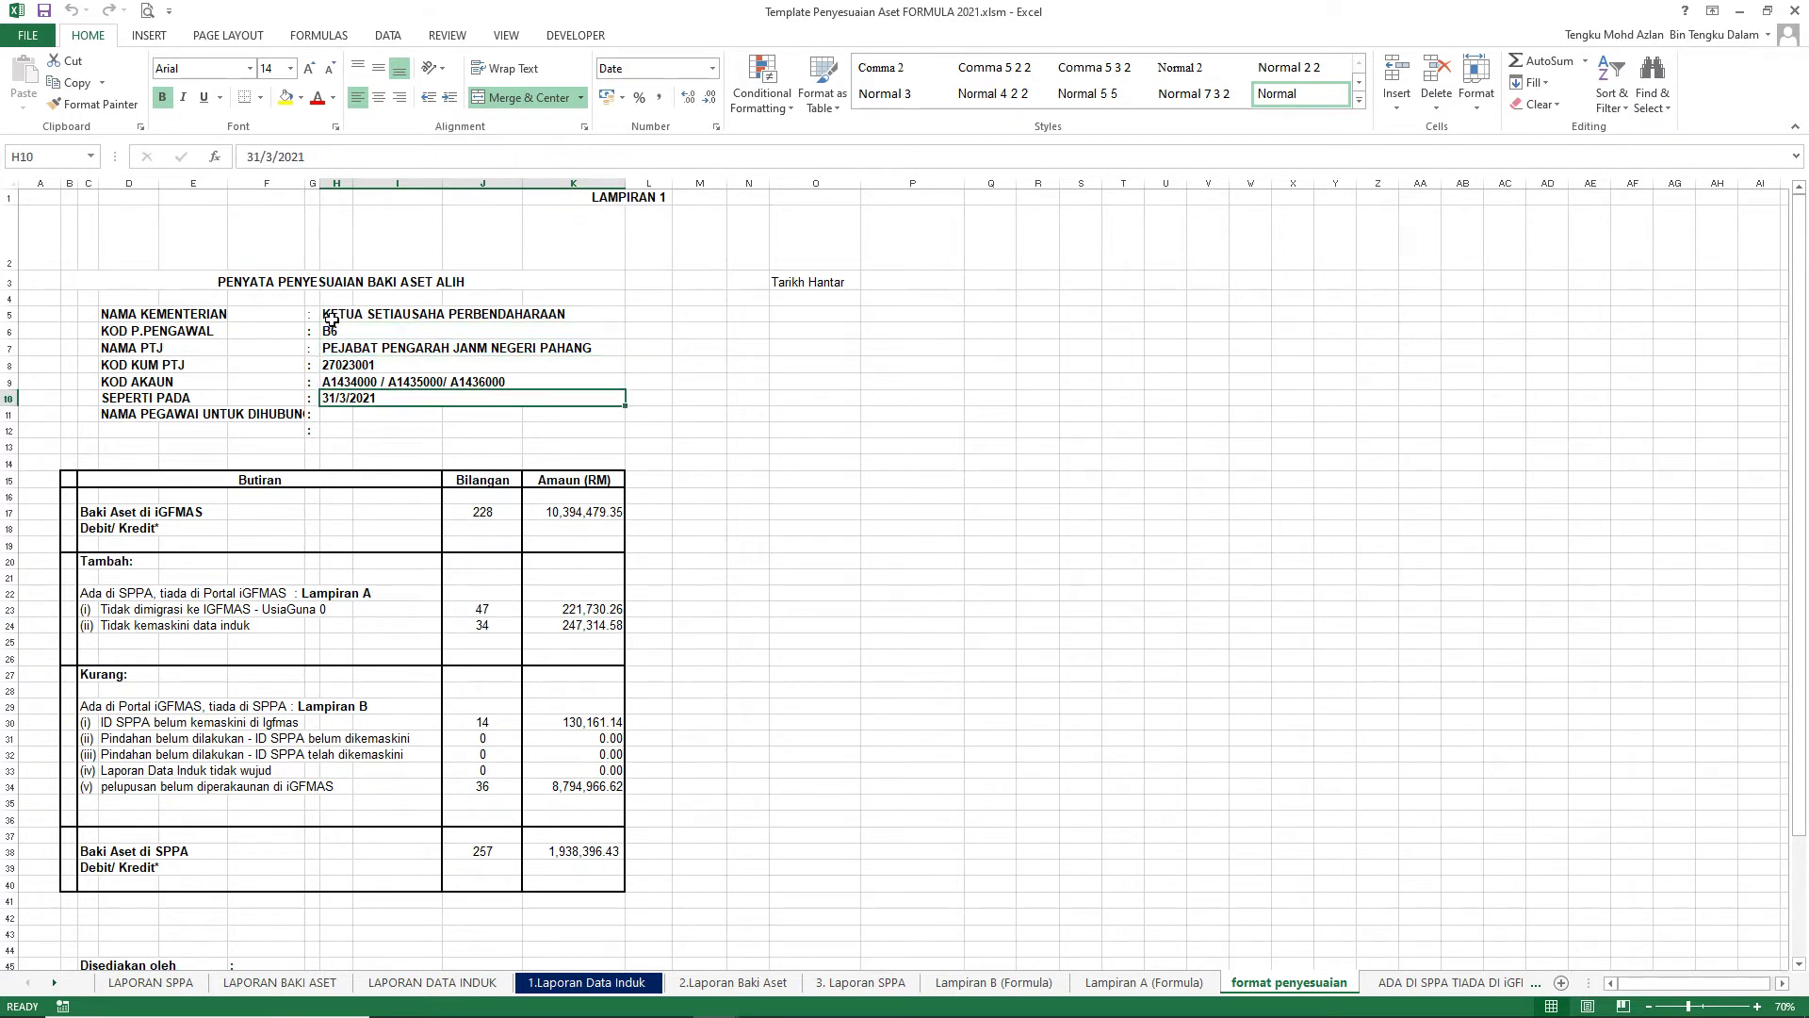
key(Down)
key(Down)
key(Down)
key(Down)
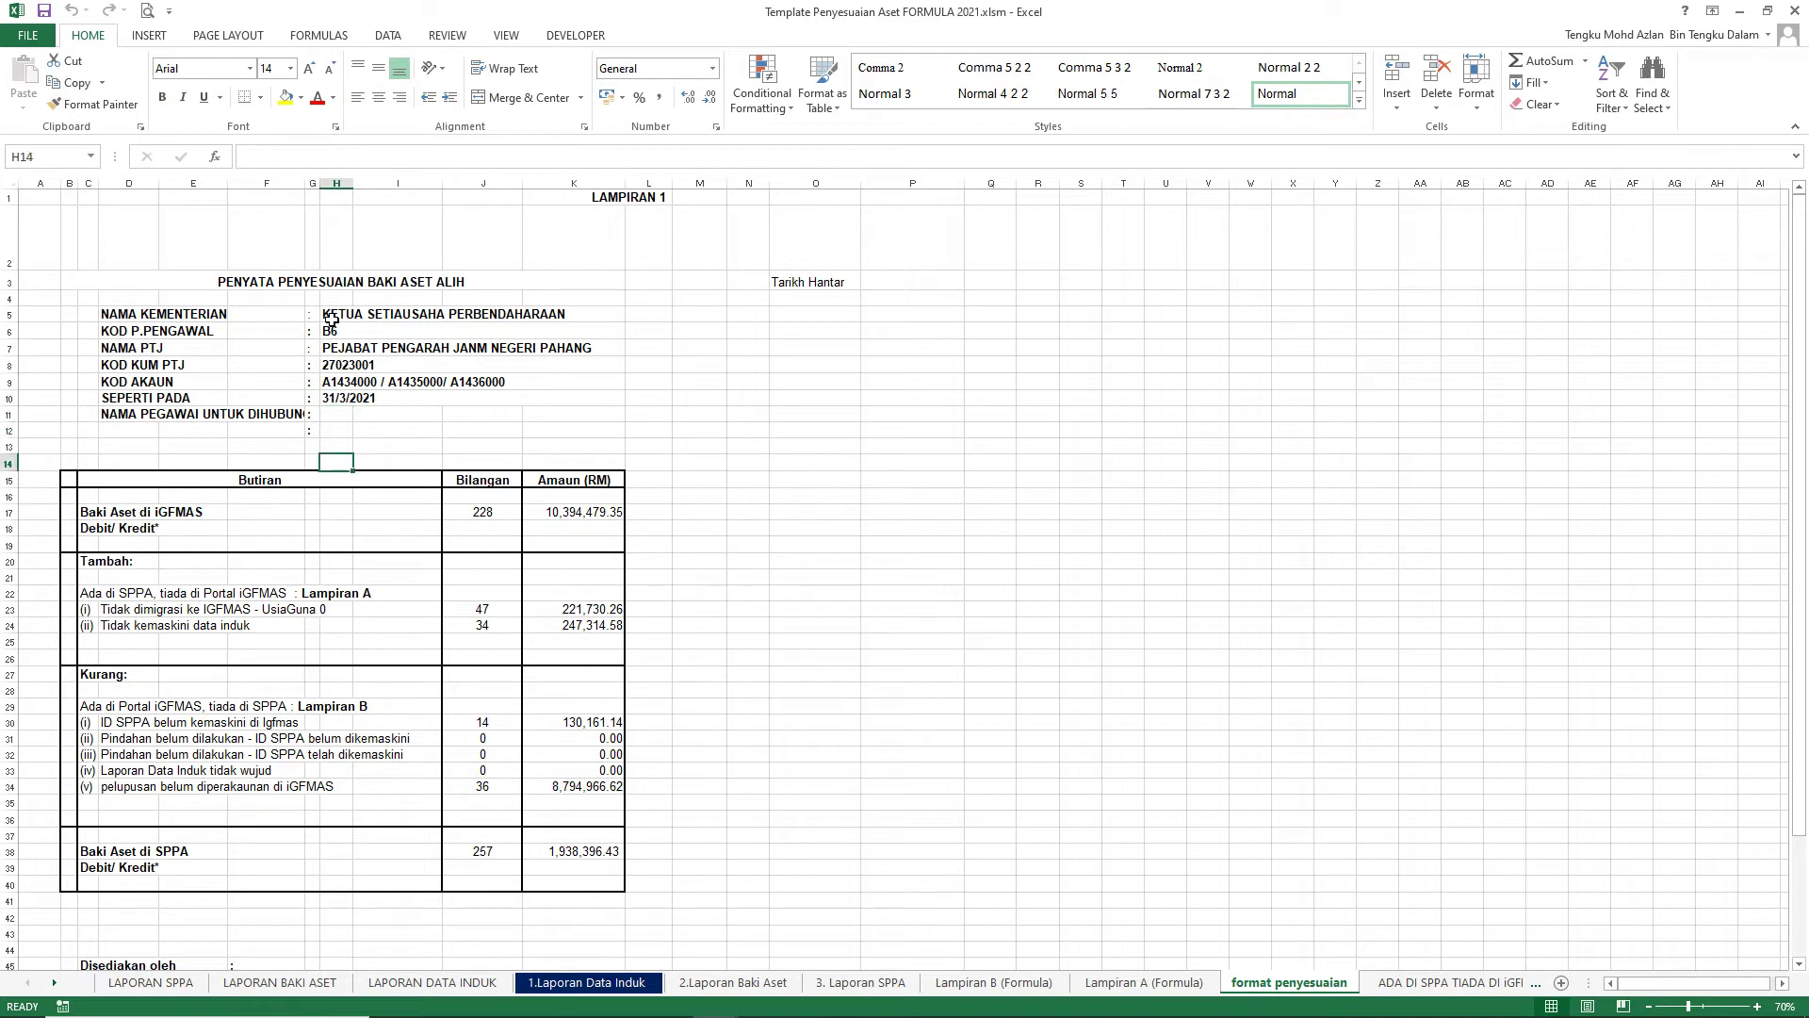
key(Up)
key(Up)
key(Up)
key(Up)
key(Down)
key(Down)
key(Down)
click(733, 729)
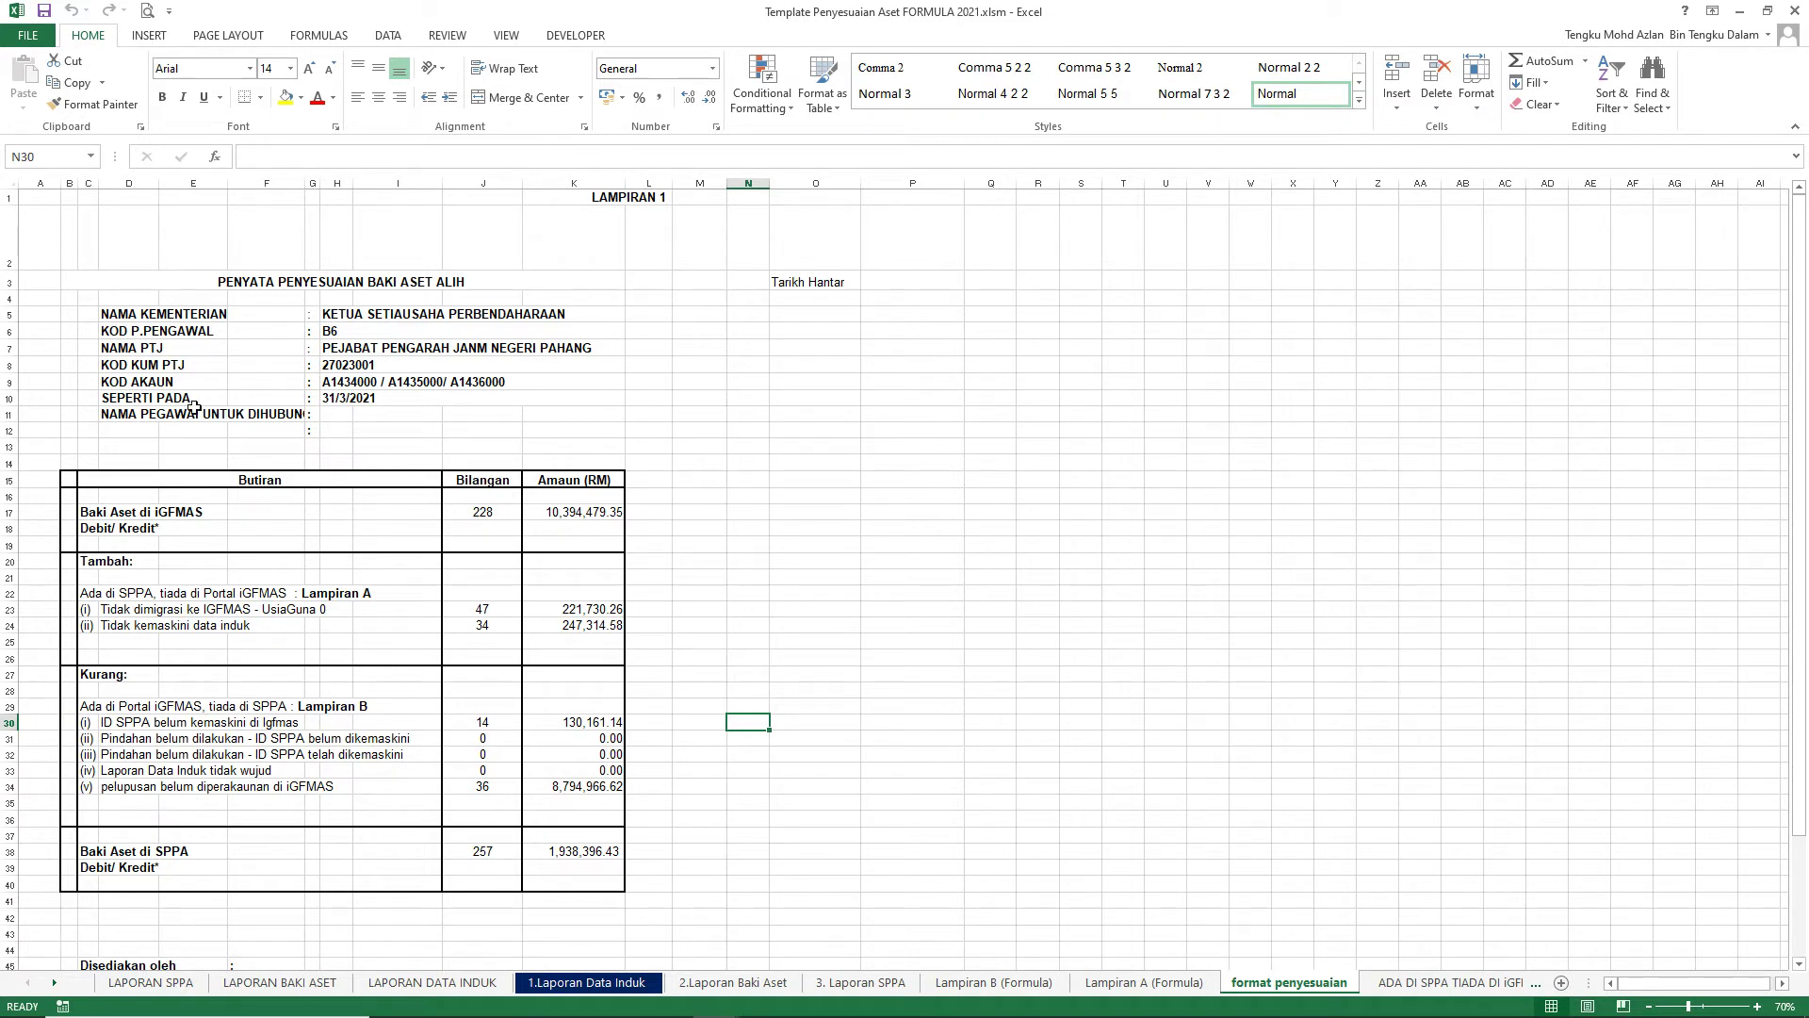
- Check the Kod Akaun entry in the statement header and open GARIS-PANDUAN-CAA.pdf in Adobe Acrobat Reader
click(426, 384)
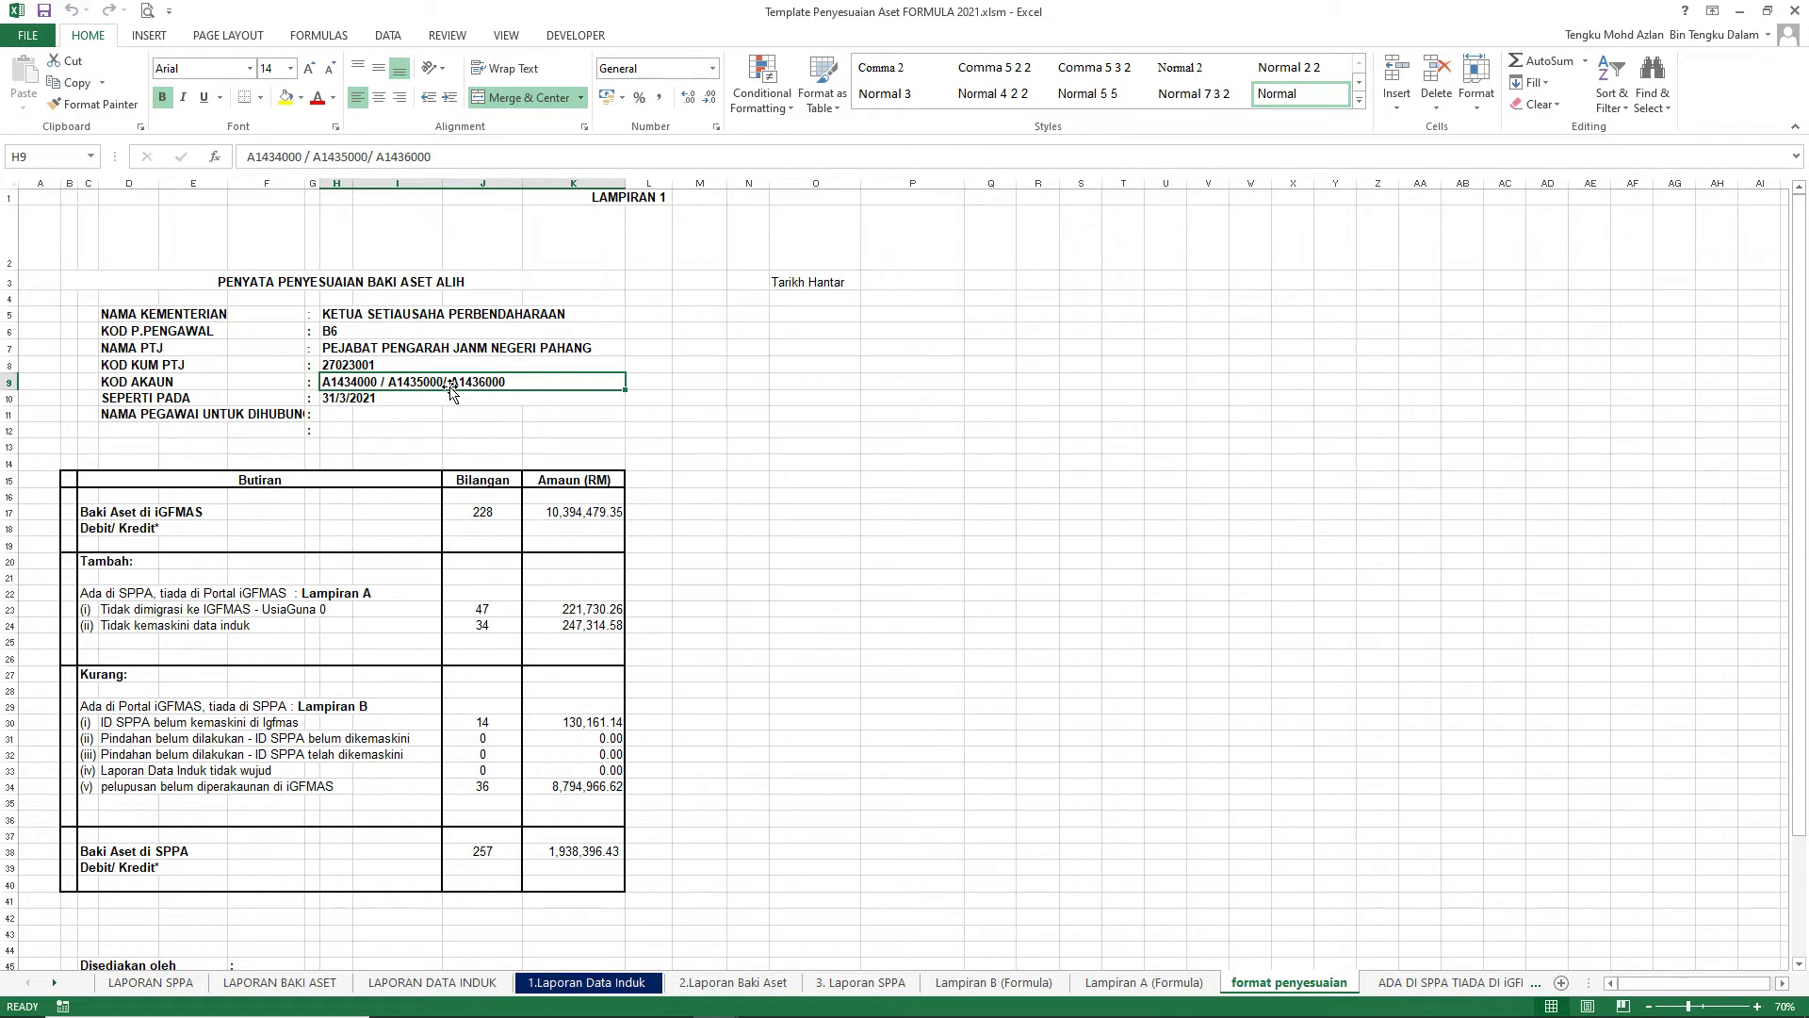
click(336, 562)
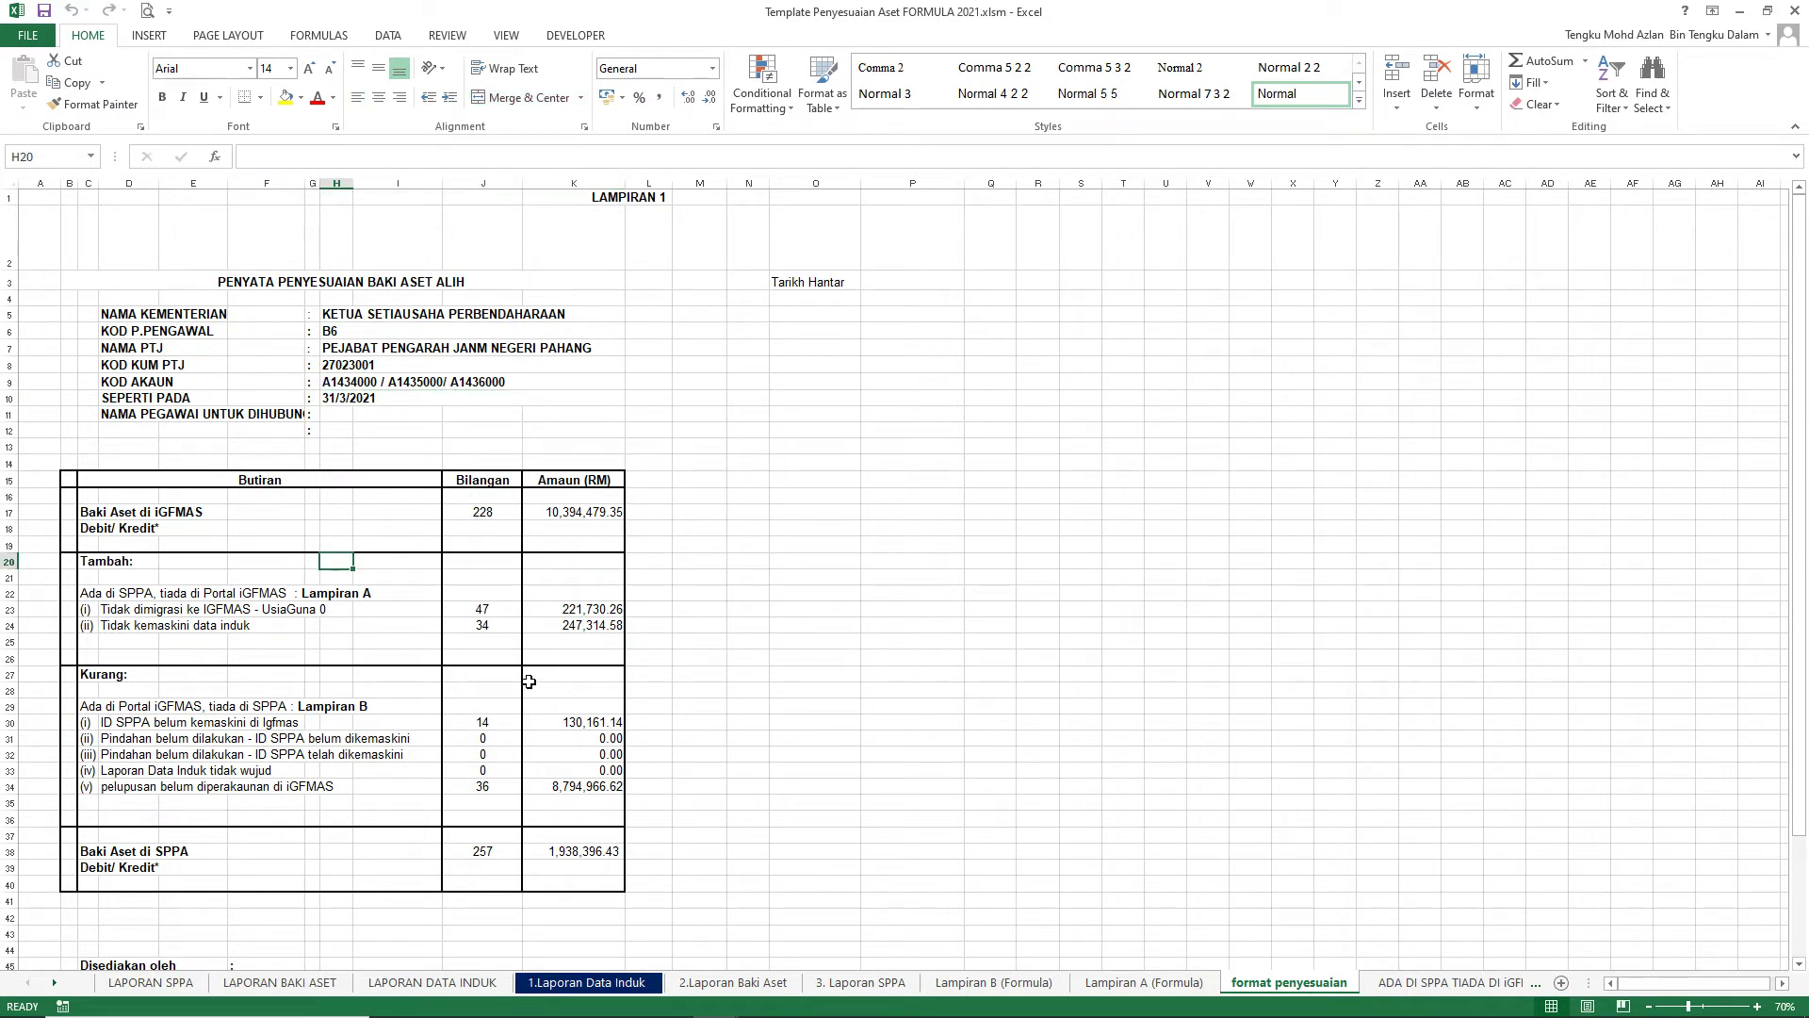
click(345, 390)
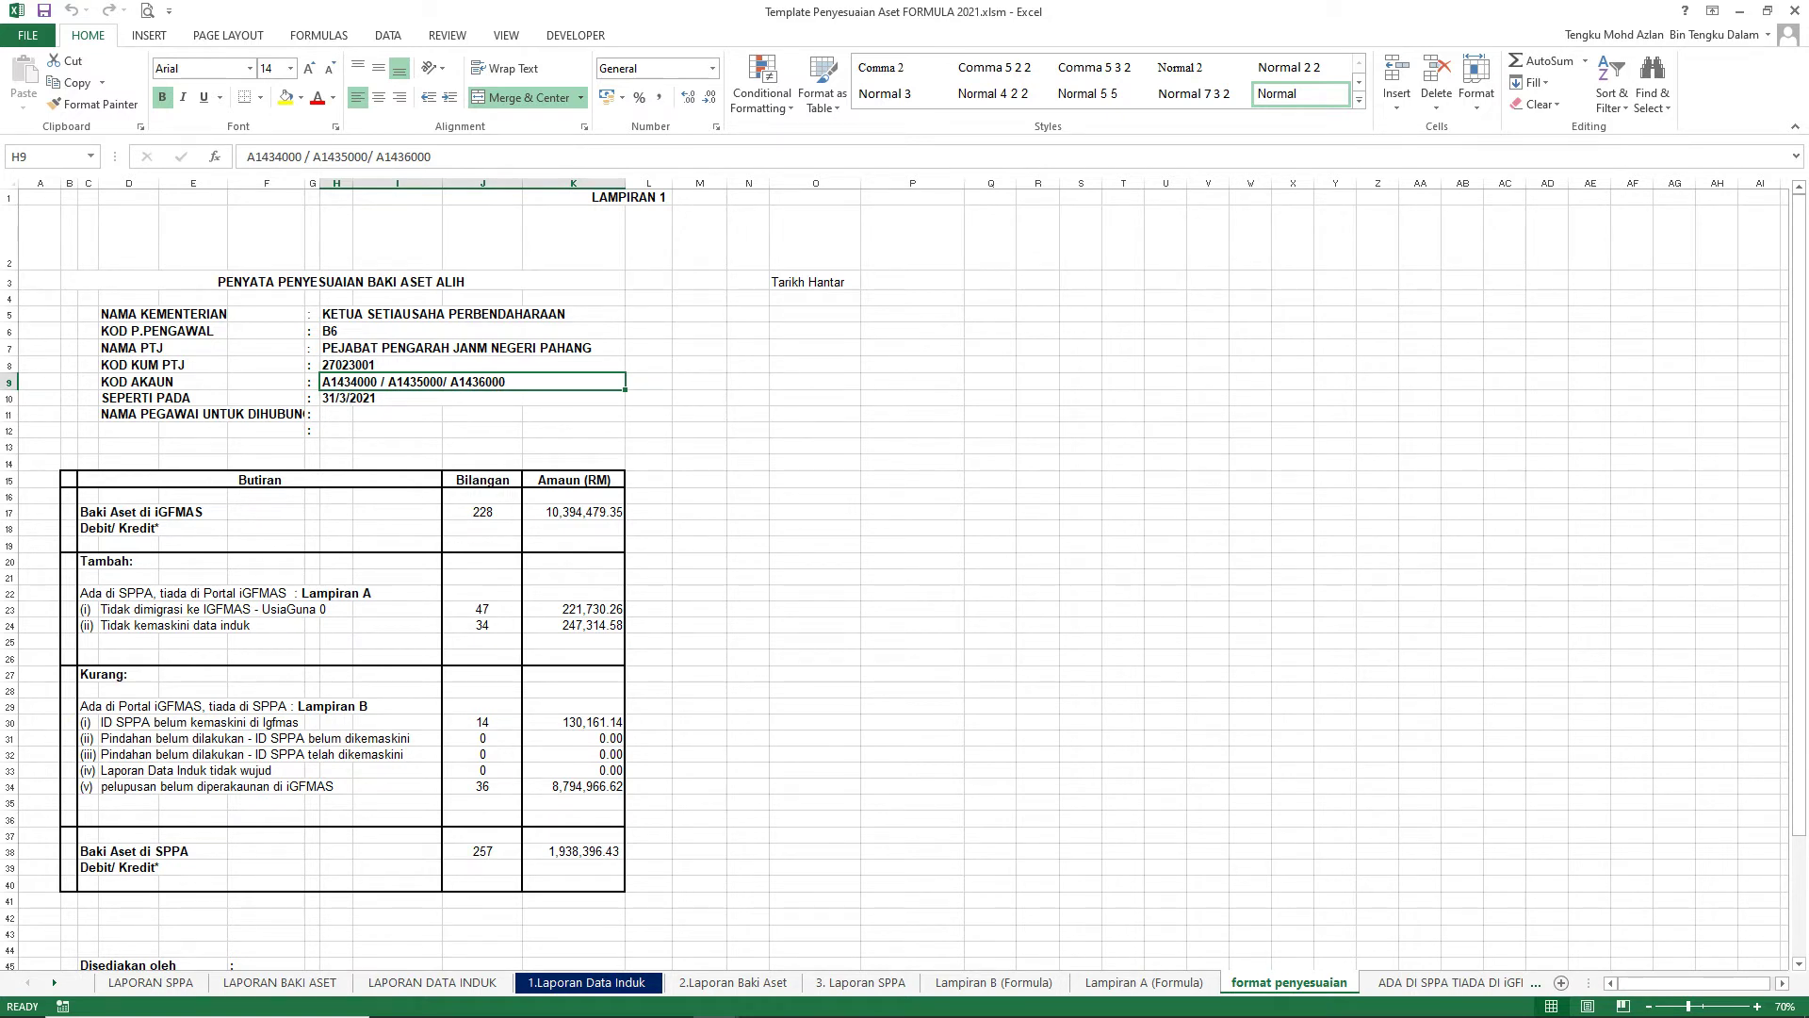
click(179, 1001)
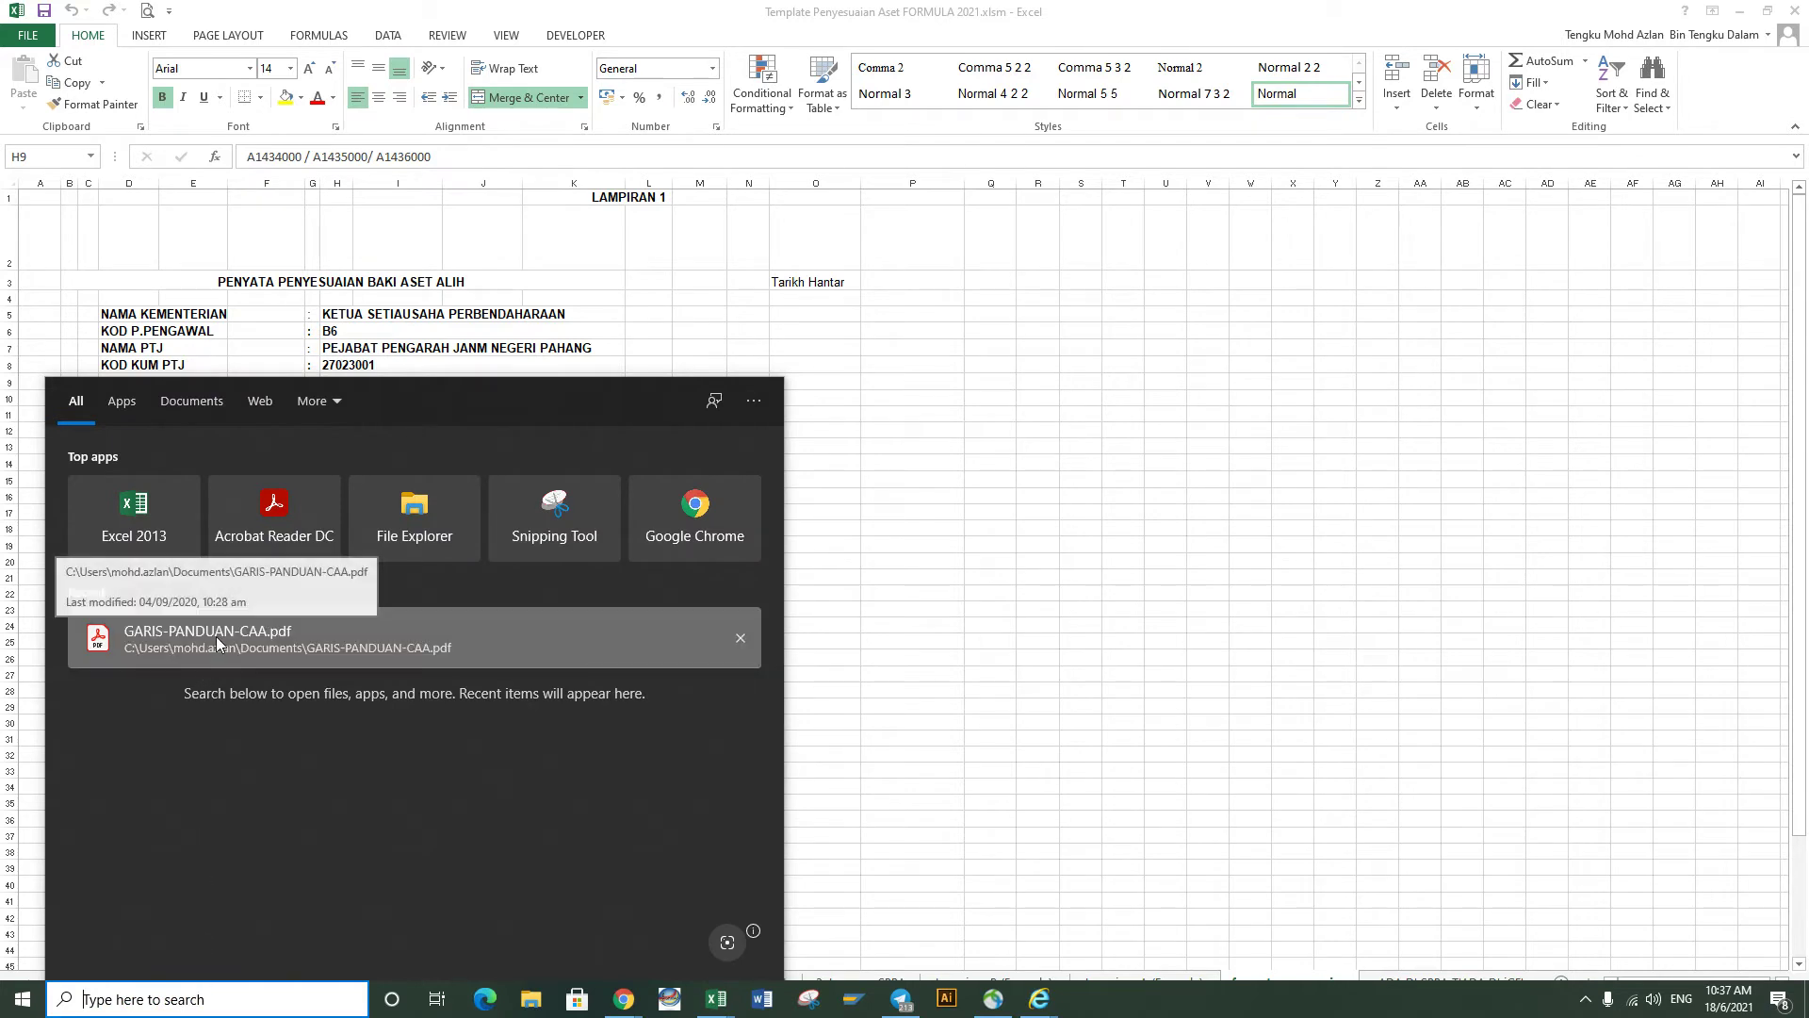
click(217, 644)
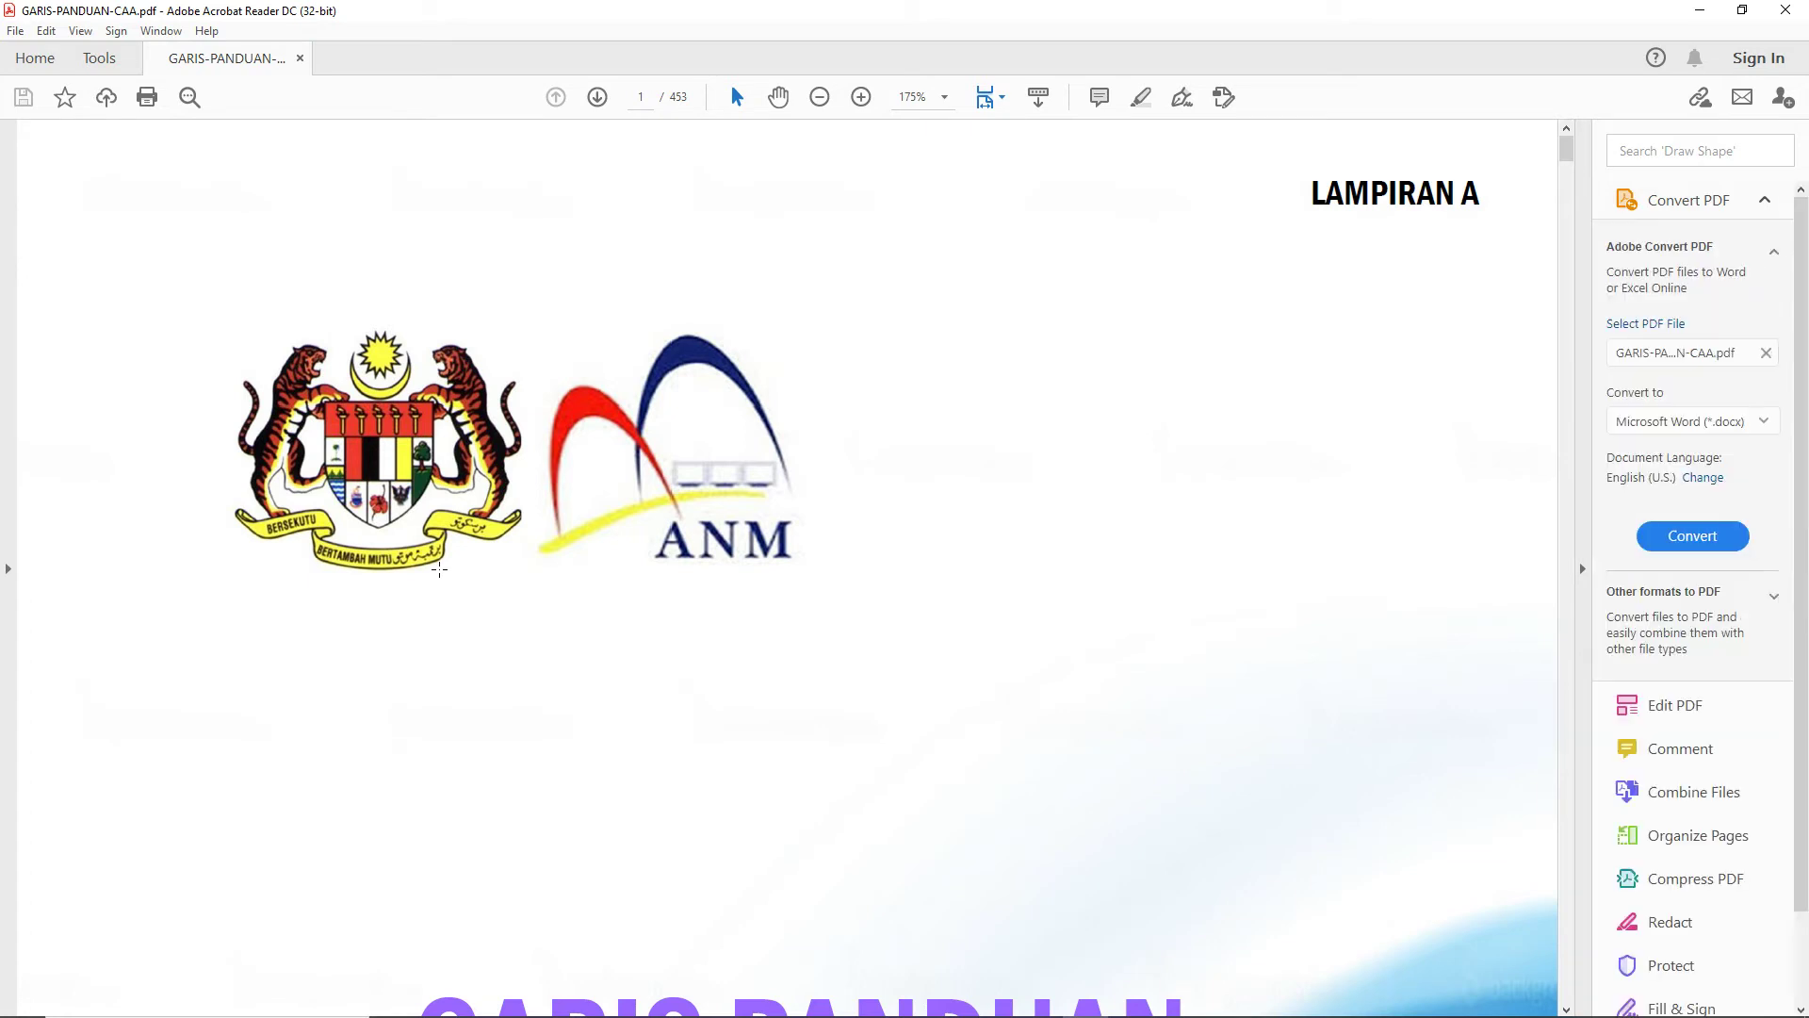
scroll(542, 943, down, 10)
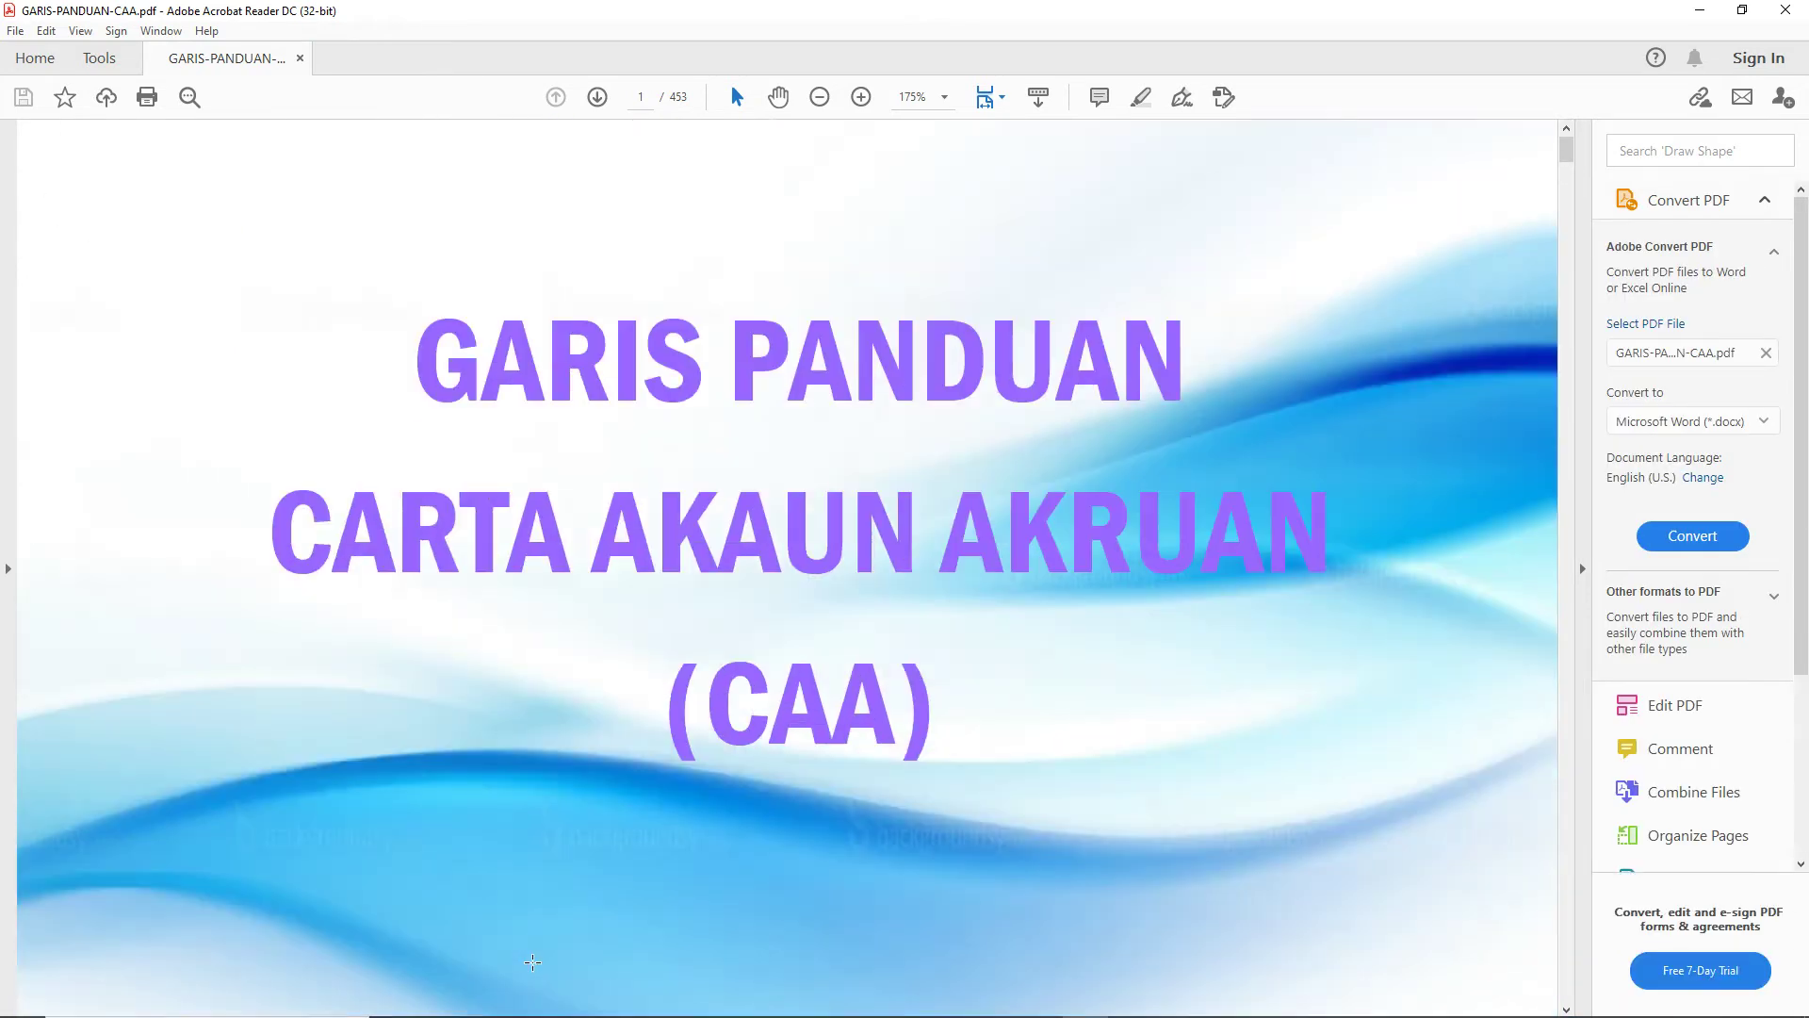
scroll(590, 962, up, 5)
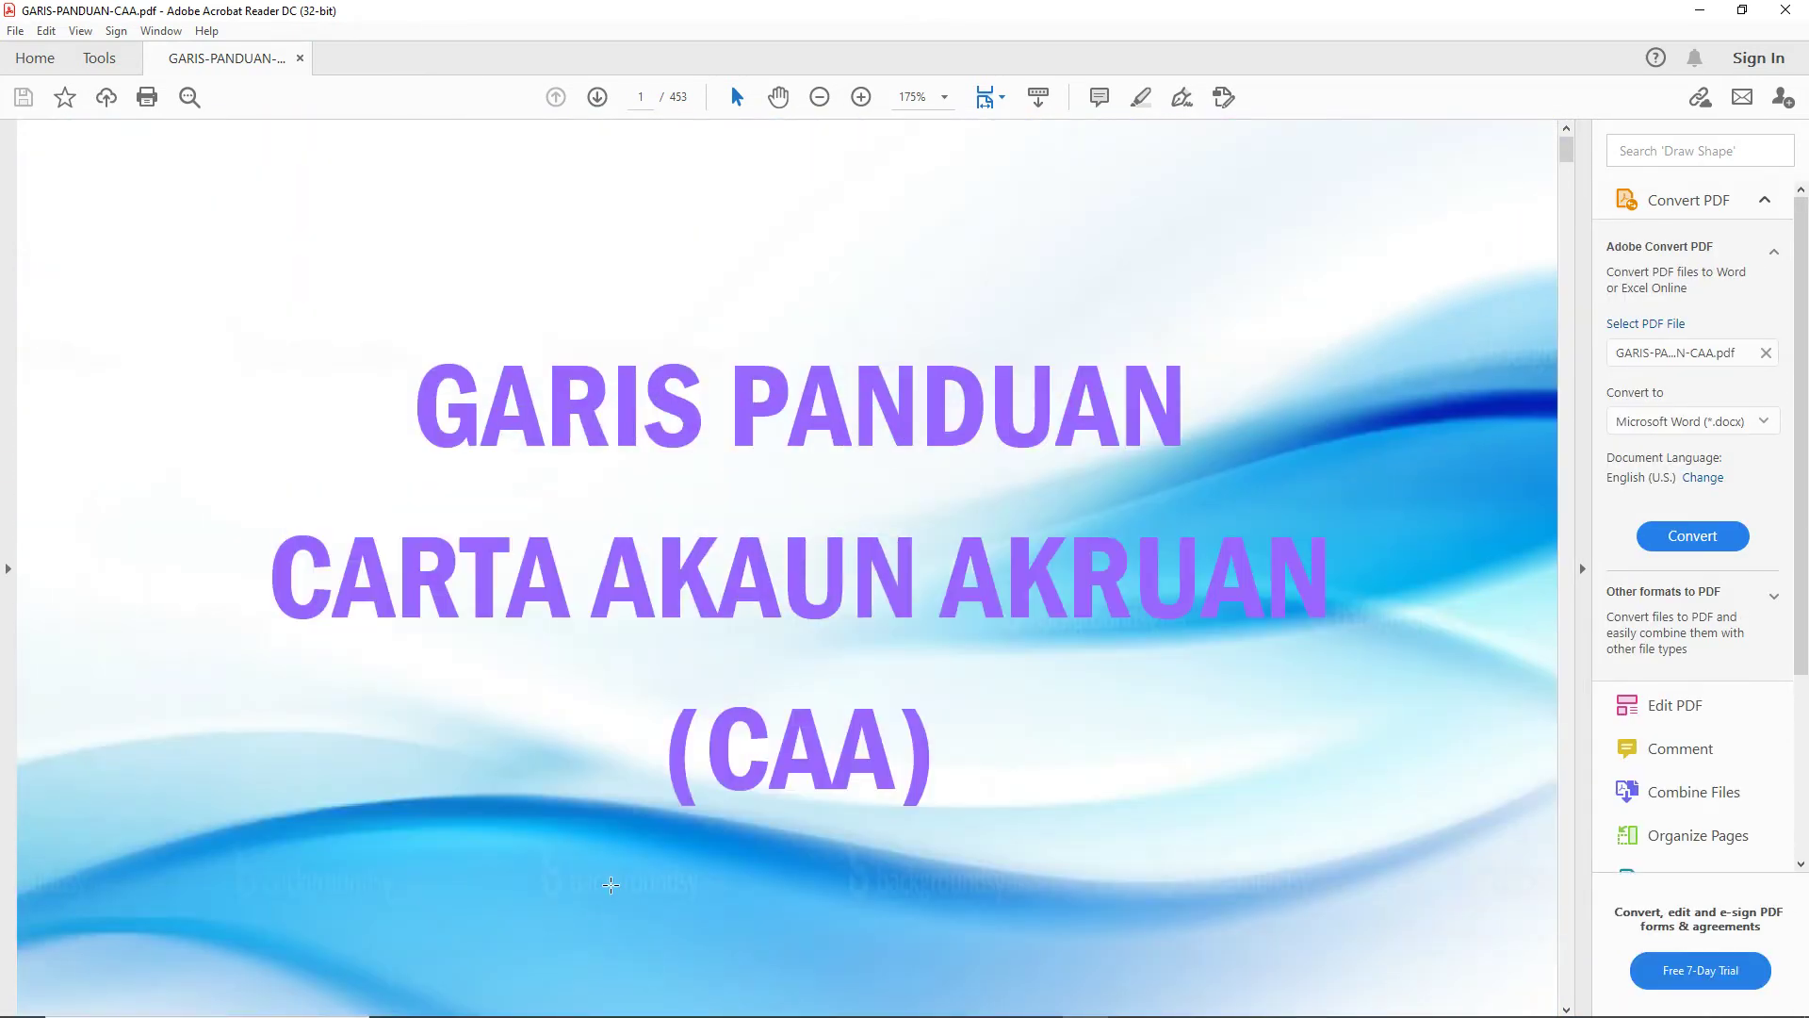
- Search the guideline for A143400 and review the asset account classes from A1434000 Kenderaan Dan Jentera through A1436000 Haiwan
key(ctrl+f)
text(A1)
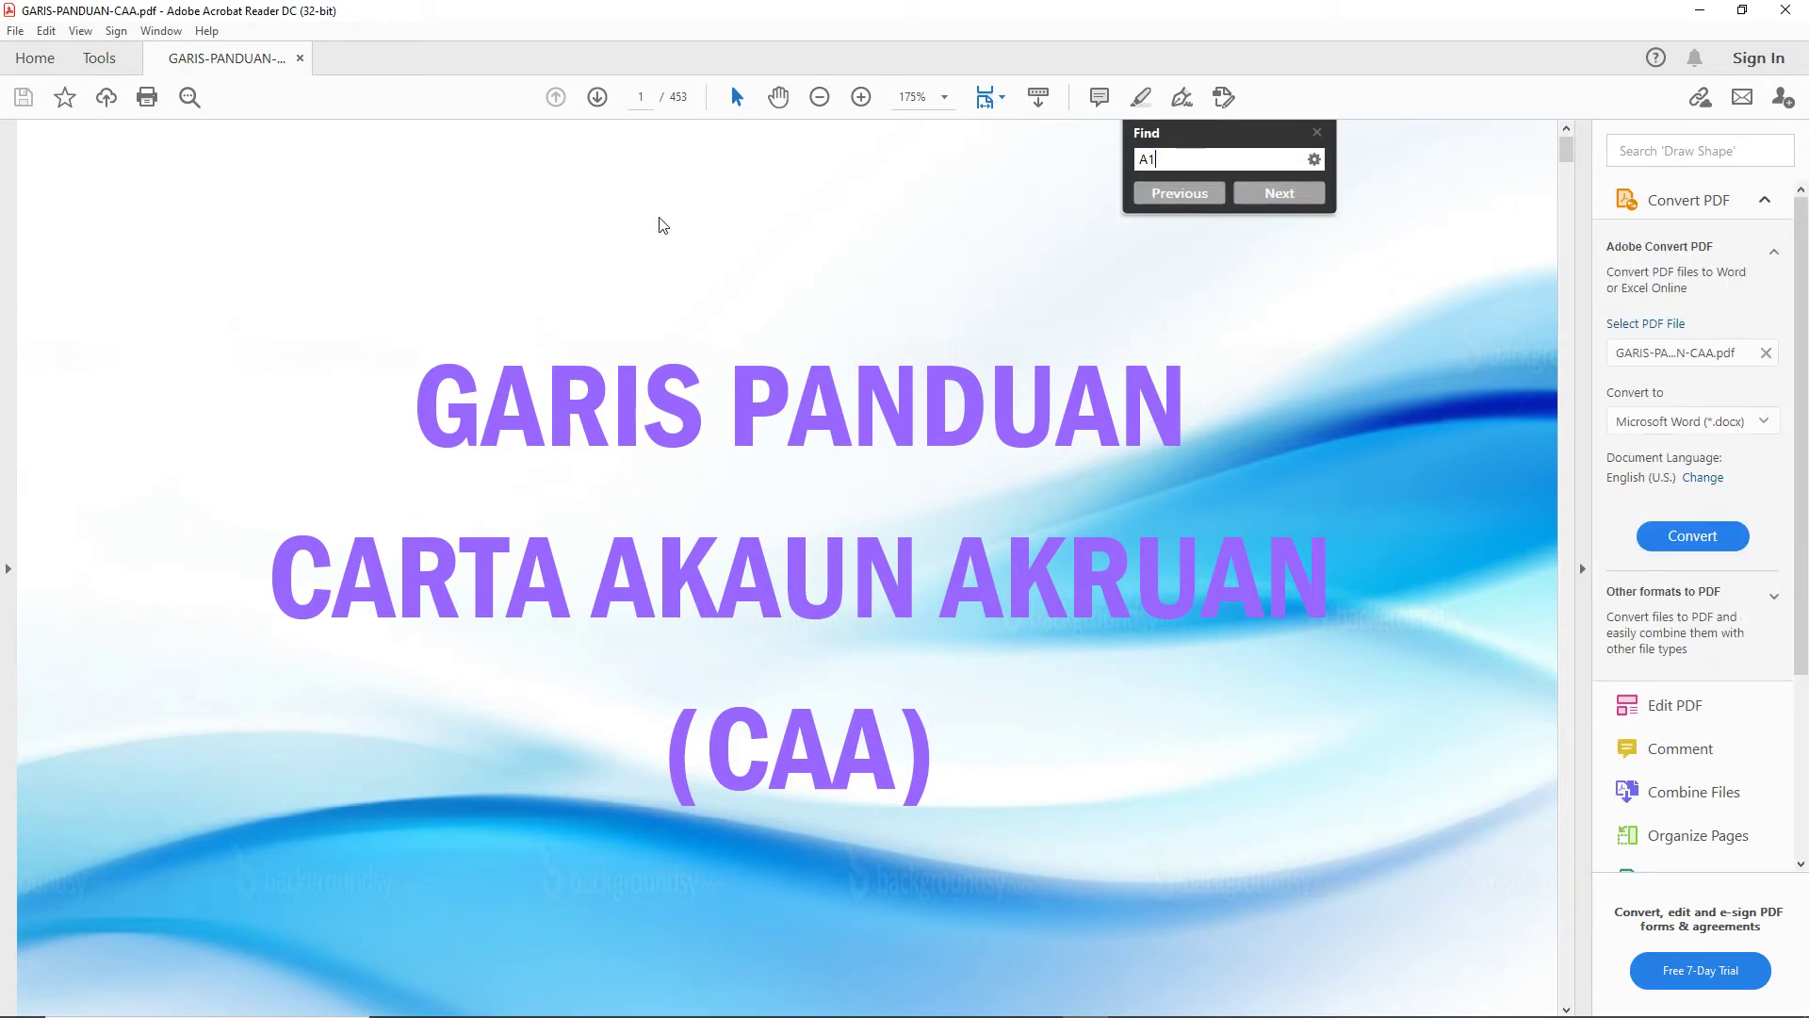
text(43400)
key(Return)
key(Return)
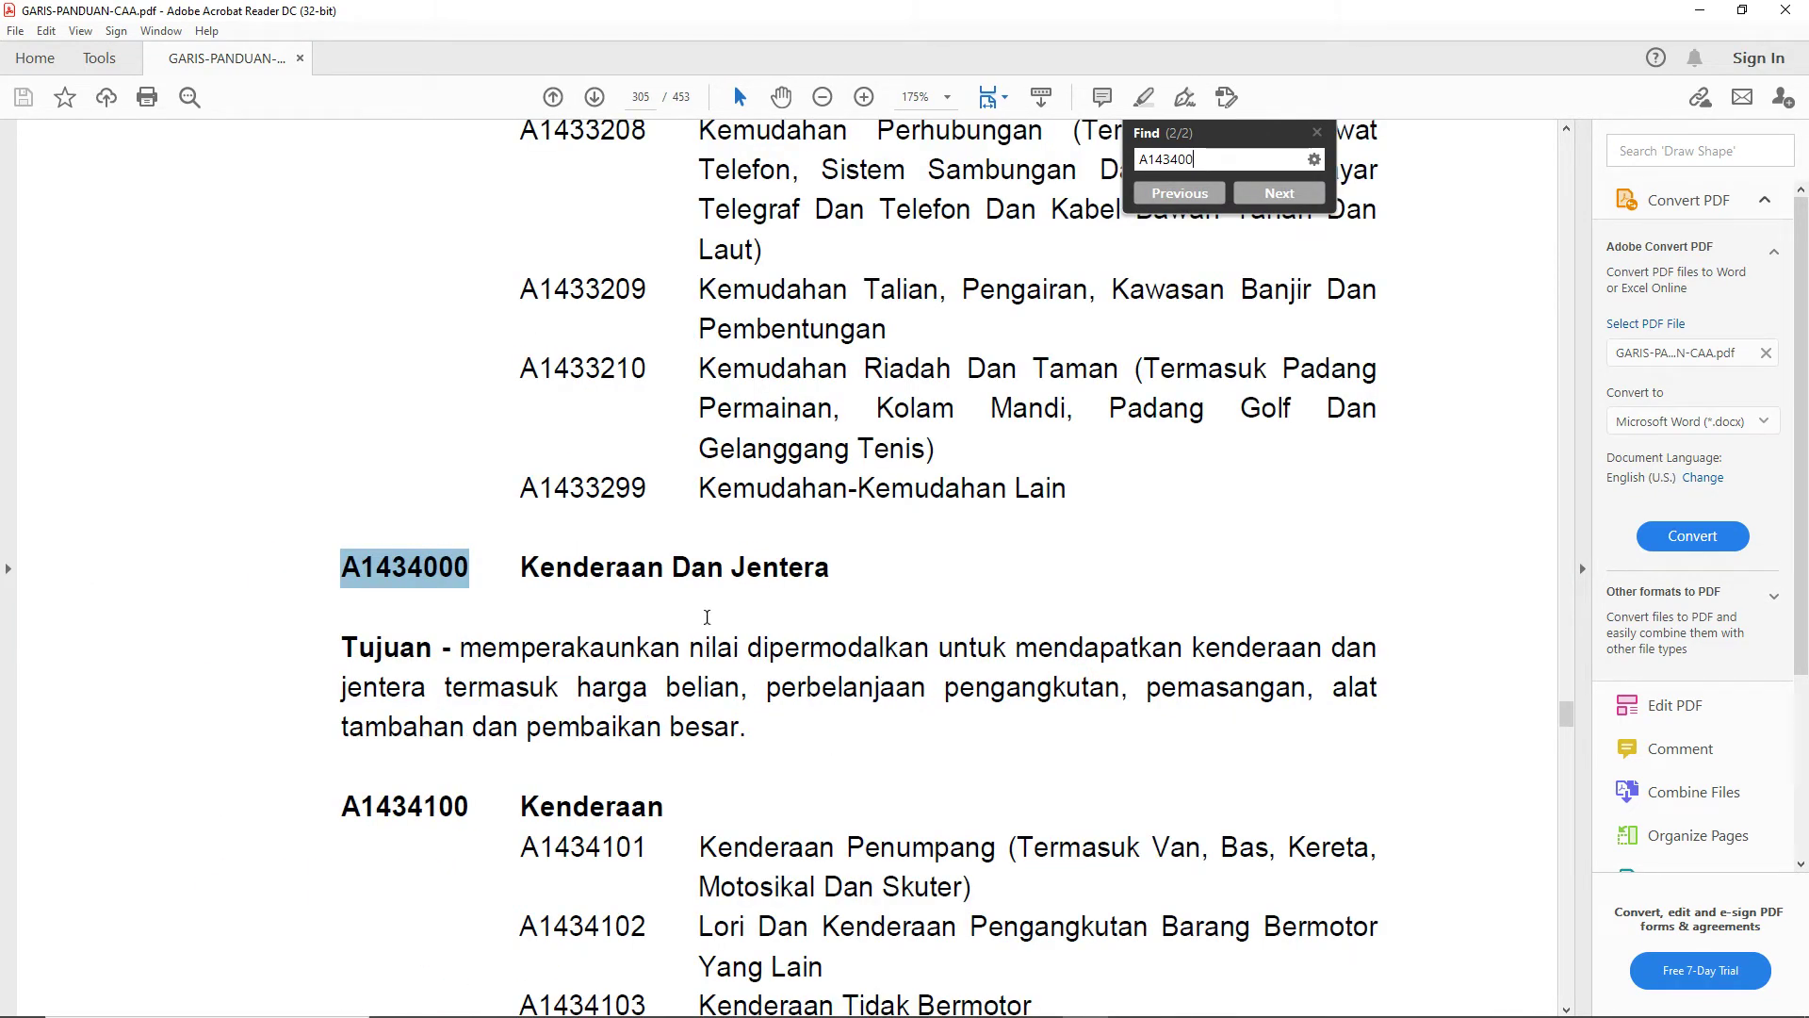
scroll(566, 622, down, 10)
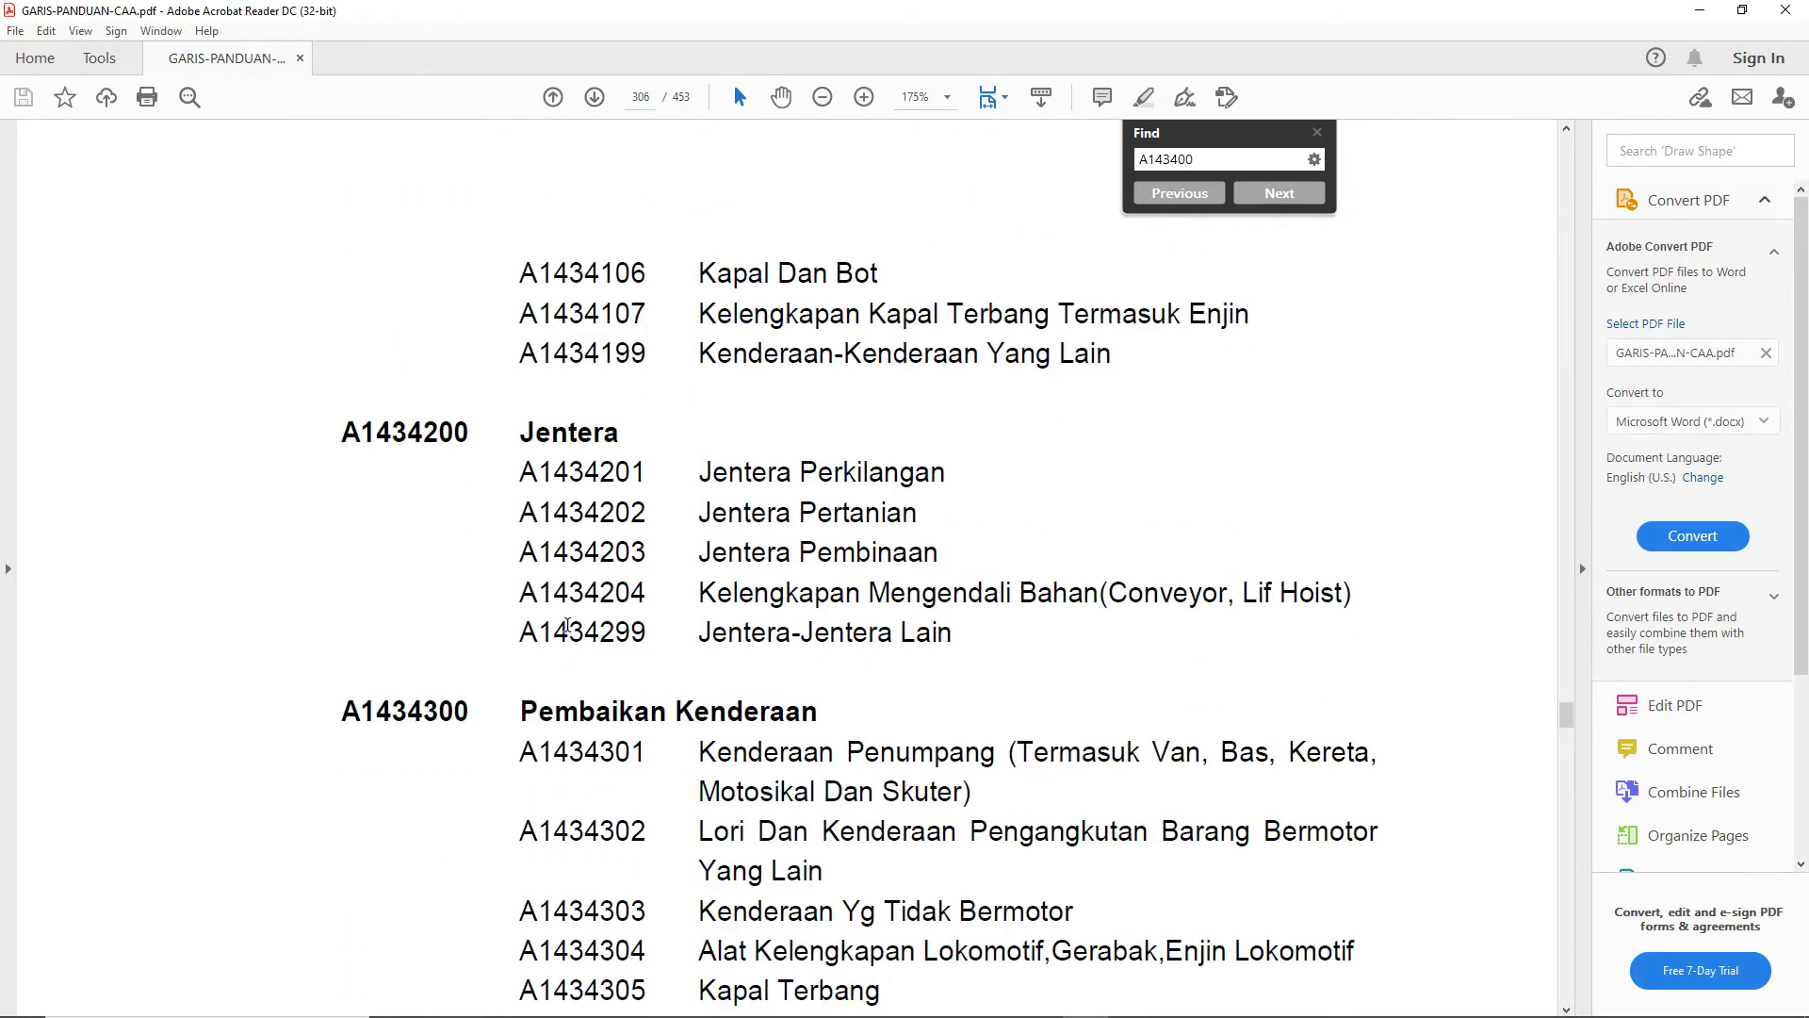
scroll(567, 624, down, 5)
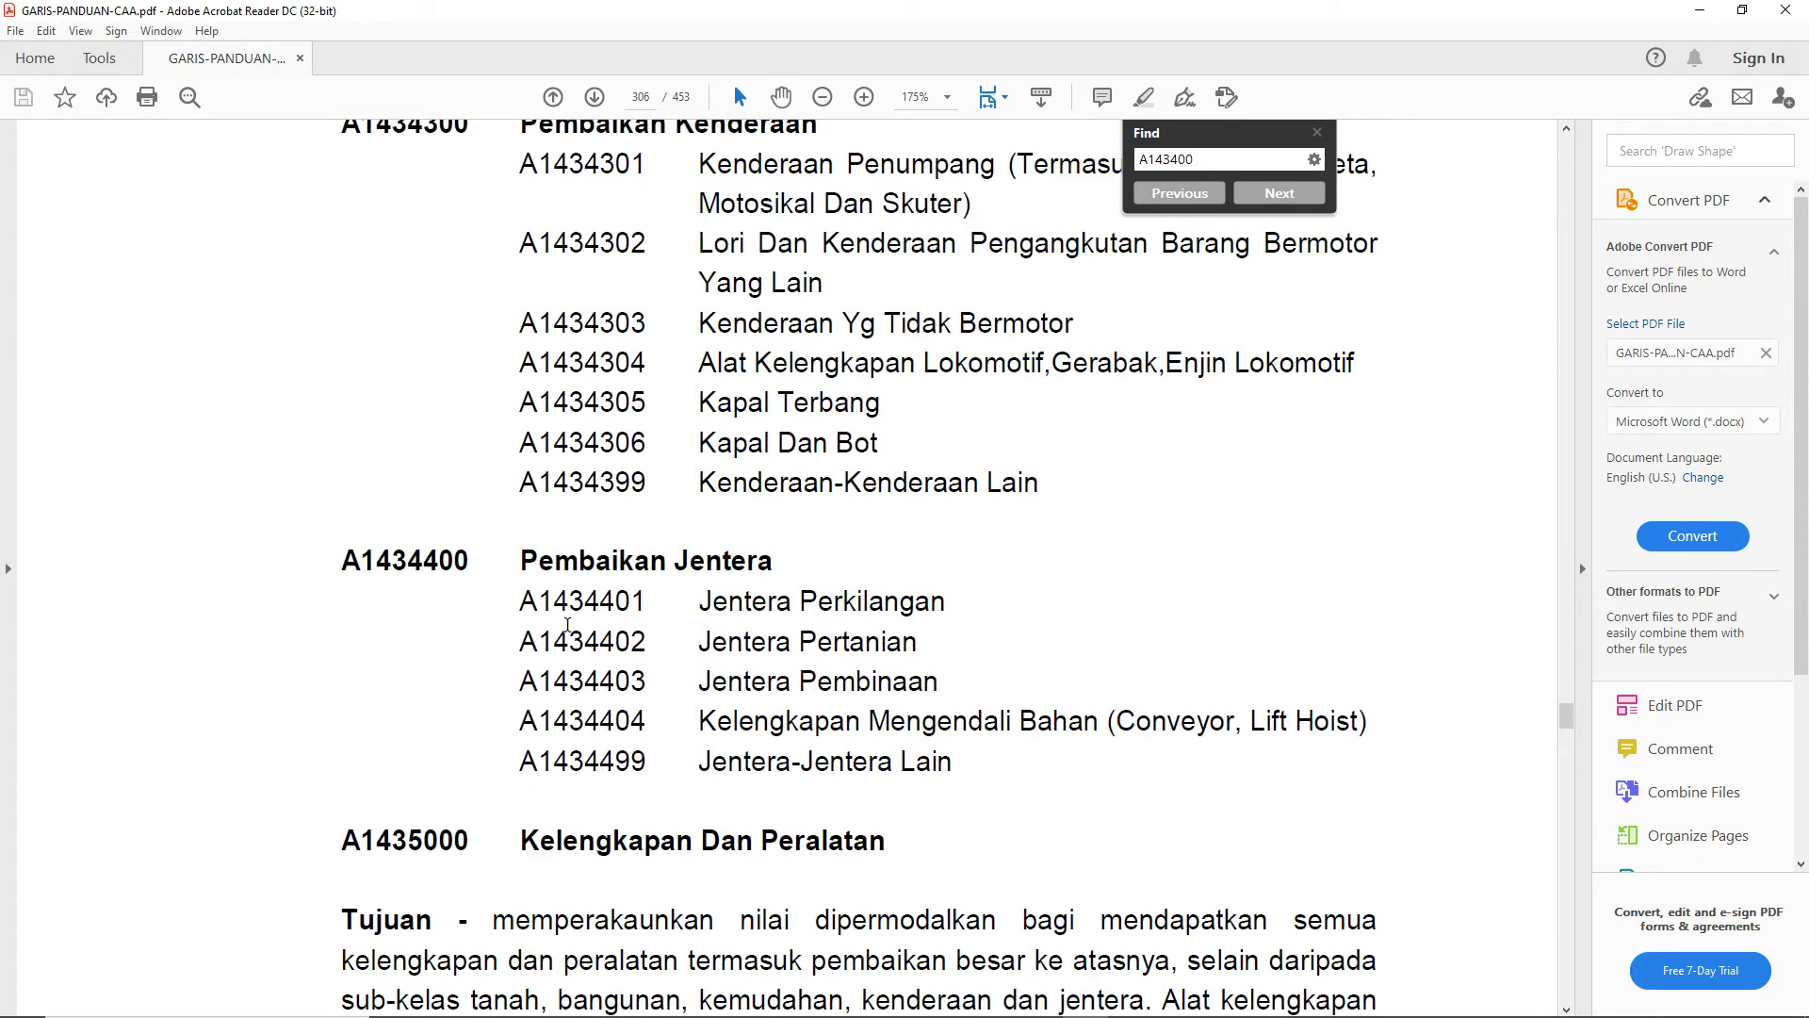
scroll(567, 625, down, 10)
scroll(567, 625, down, 15)
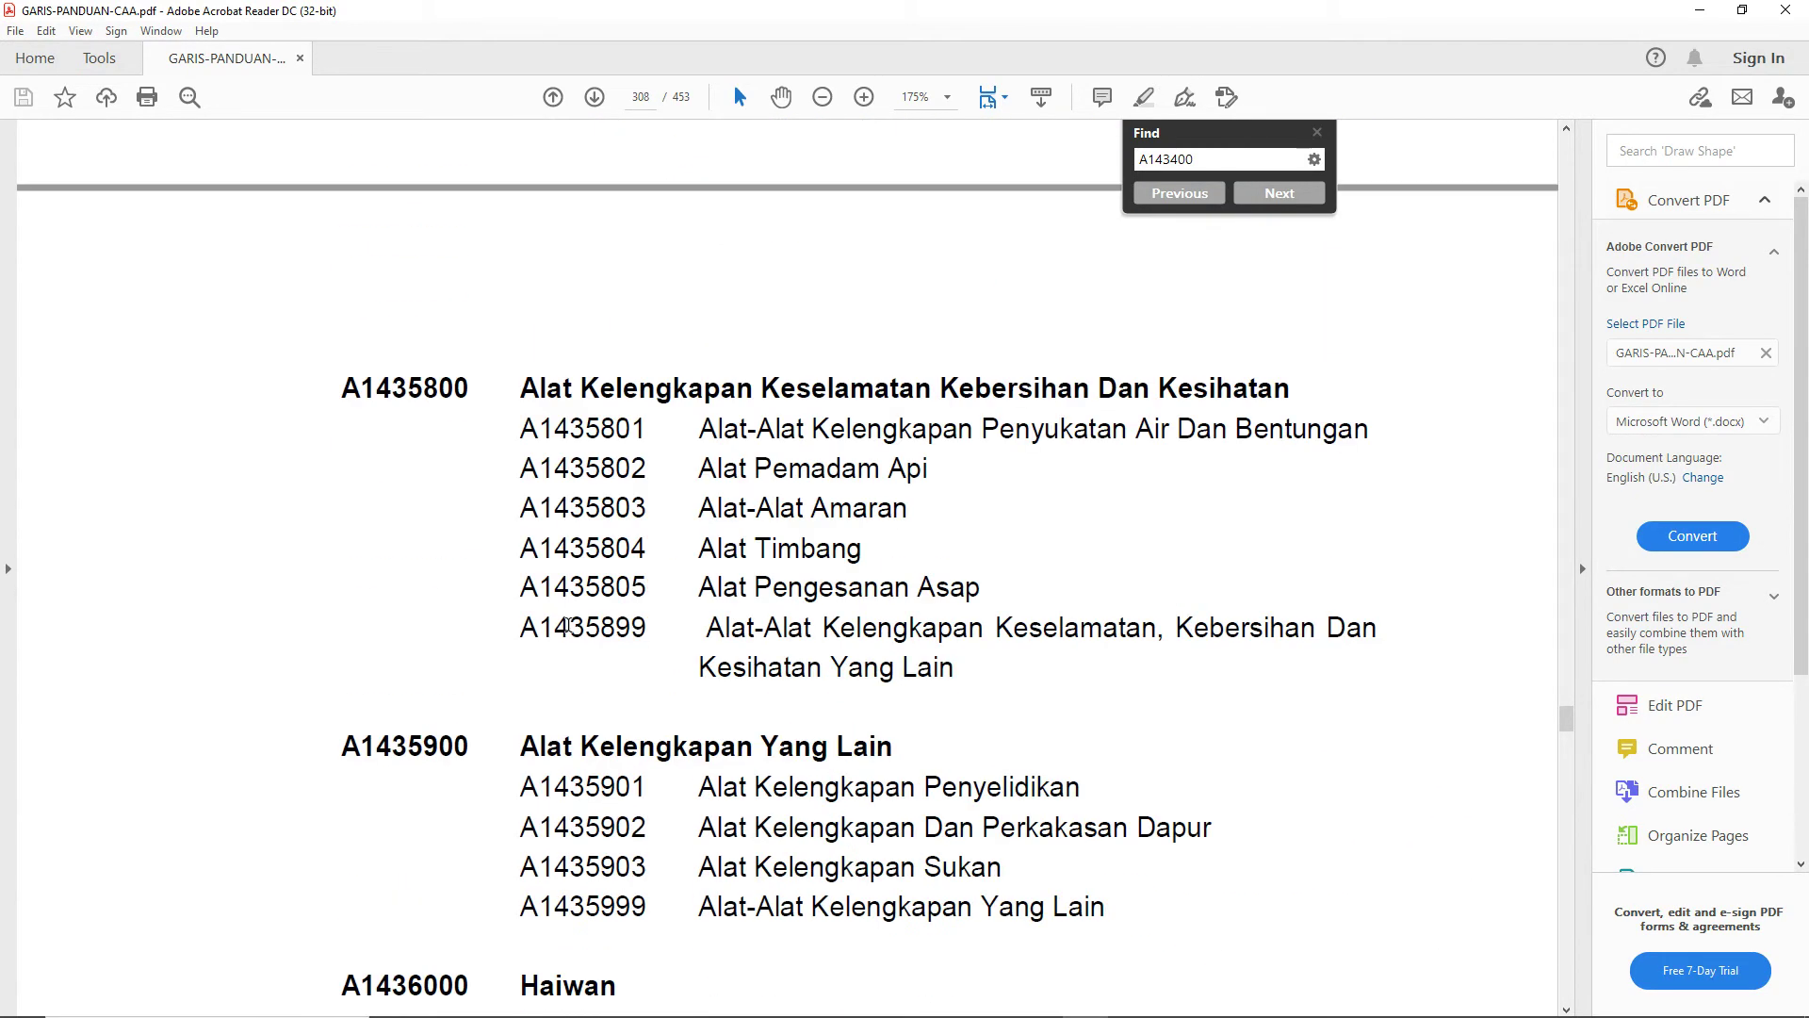
scroll(568, 625, down, 10)
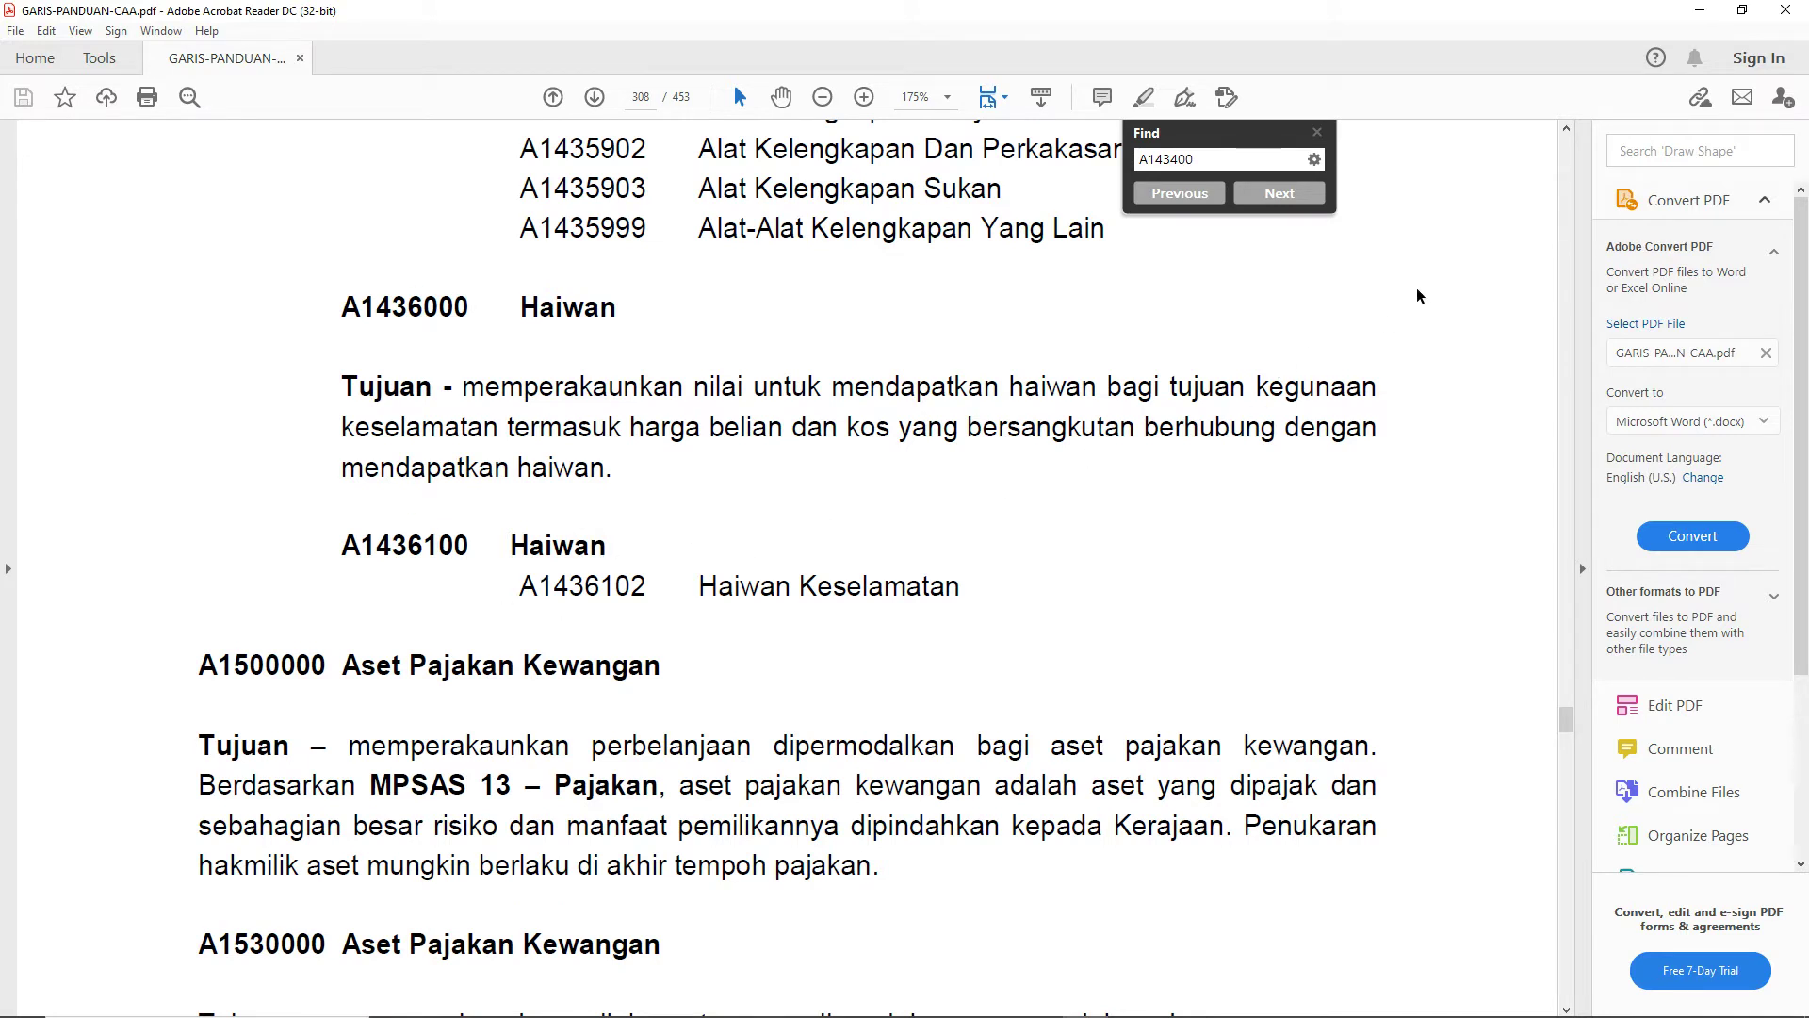
- Minimise the PDF and the workbooks to reach the desktop, and open KOD+USIA GUNE.pdf from there
click(1699, 12)
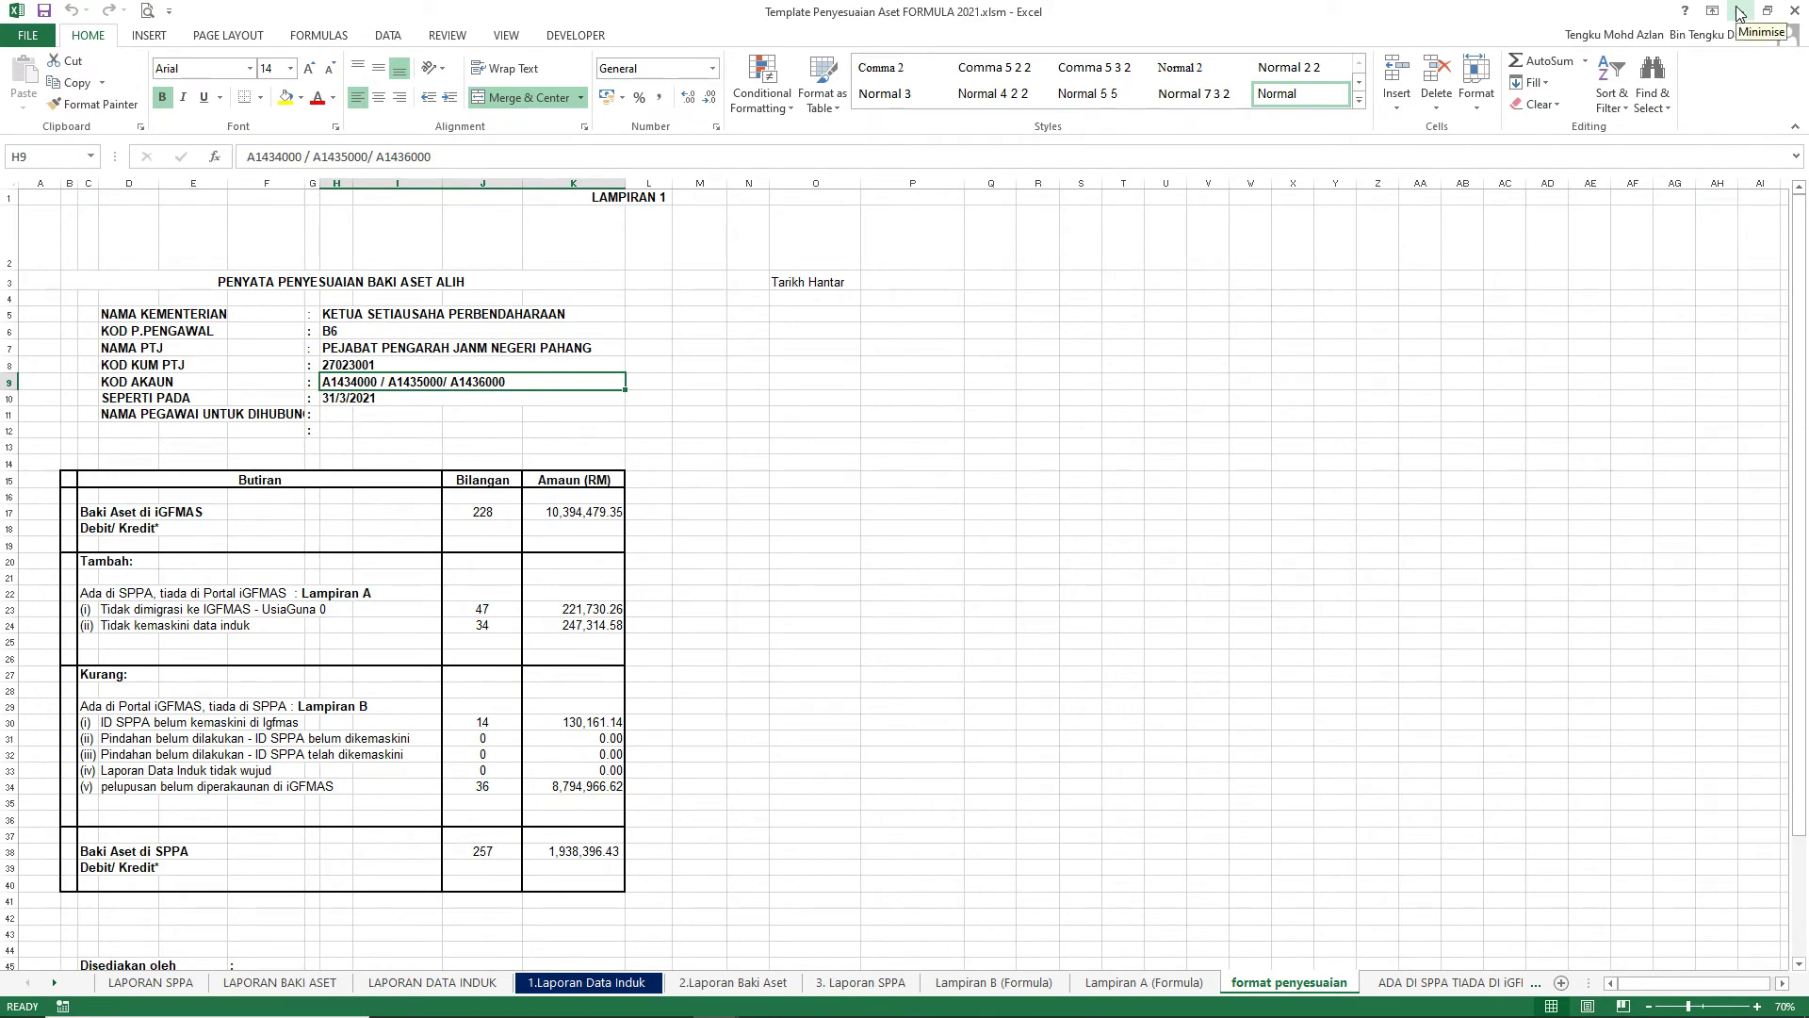
click(1741, 12)
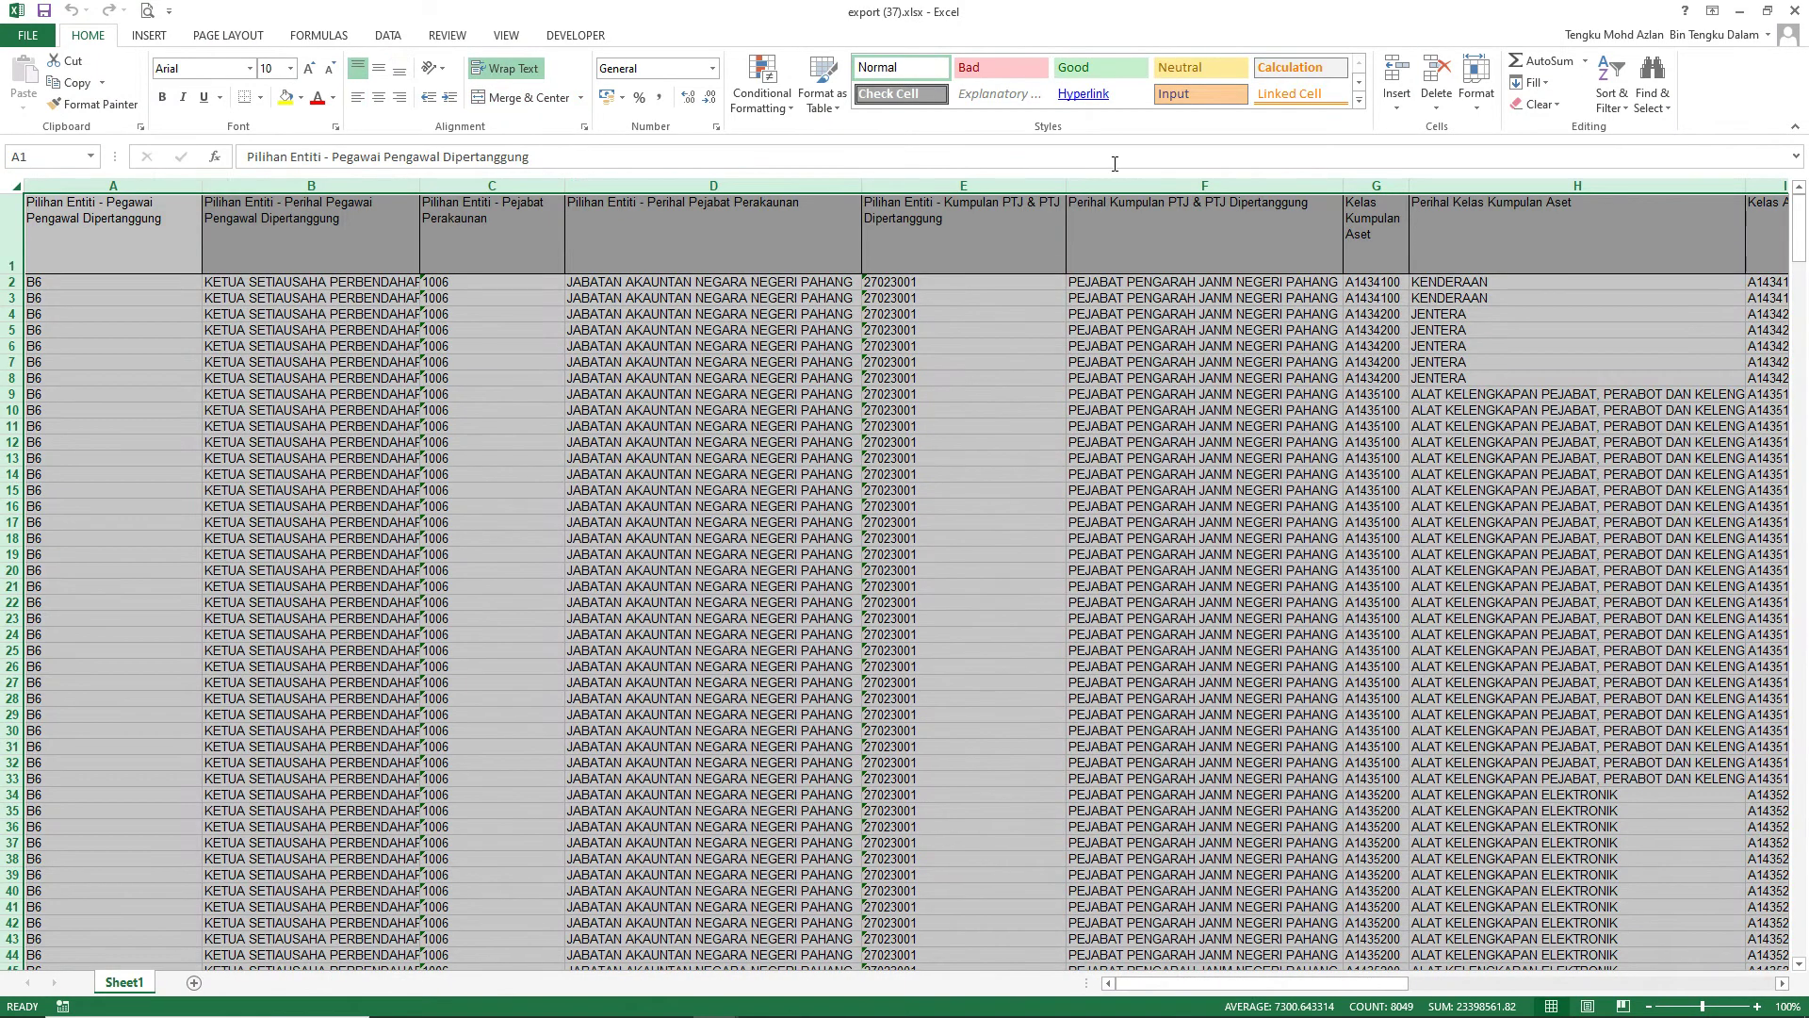
key(super+d)
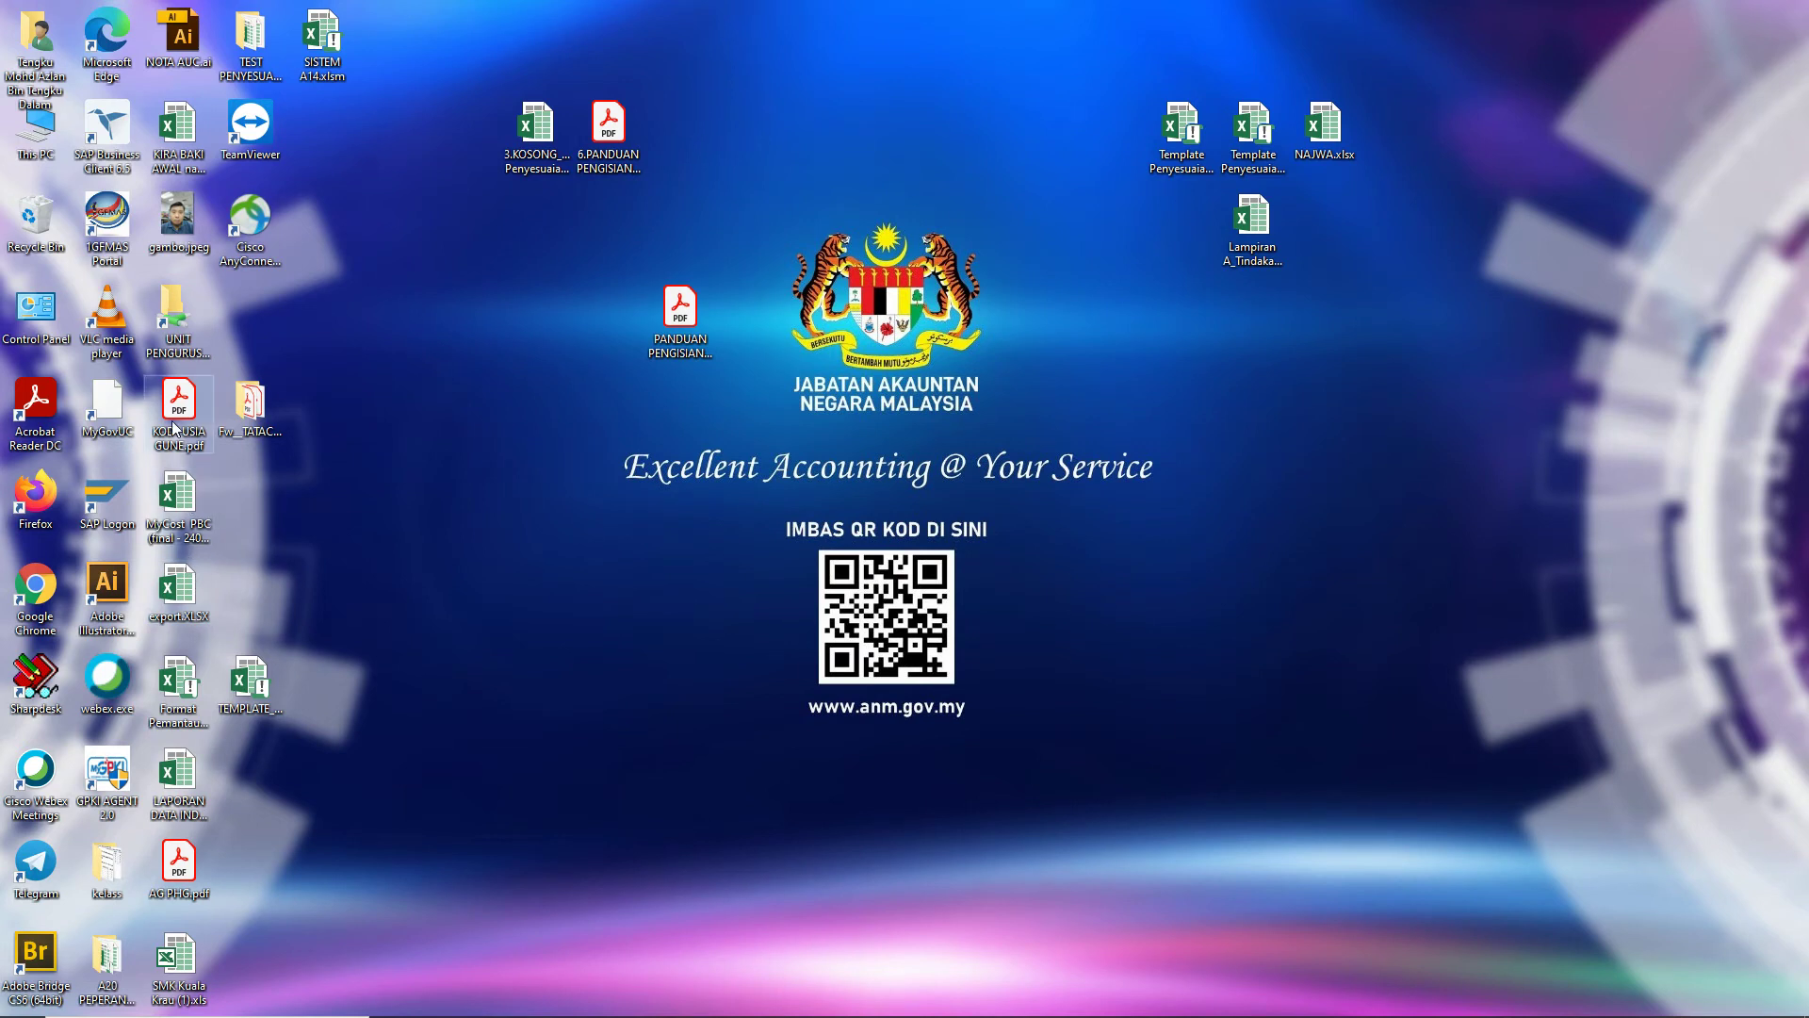
drag(173, 429, 247, 520)
double_click(247, 527)
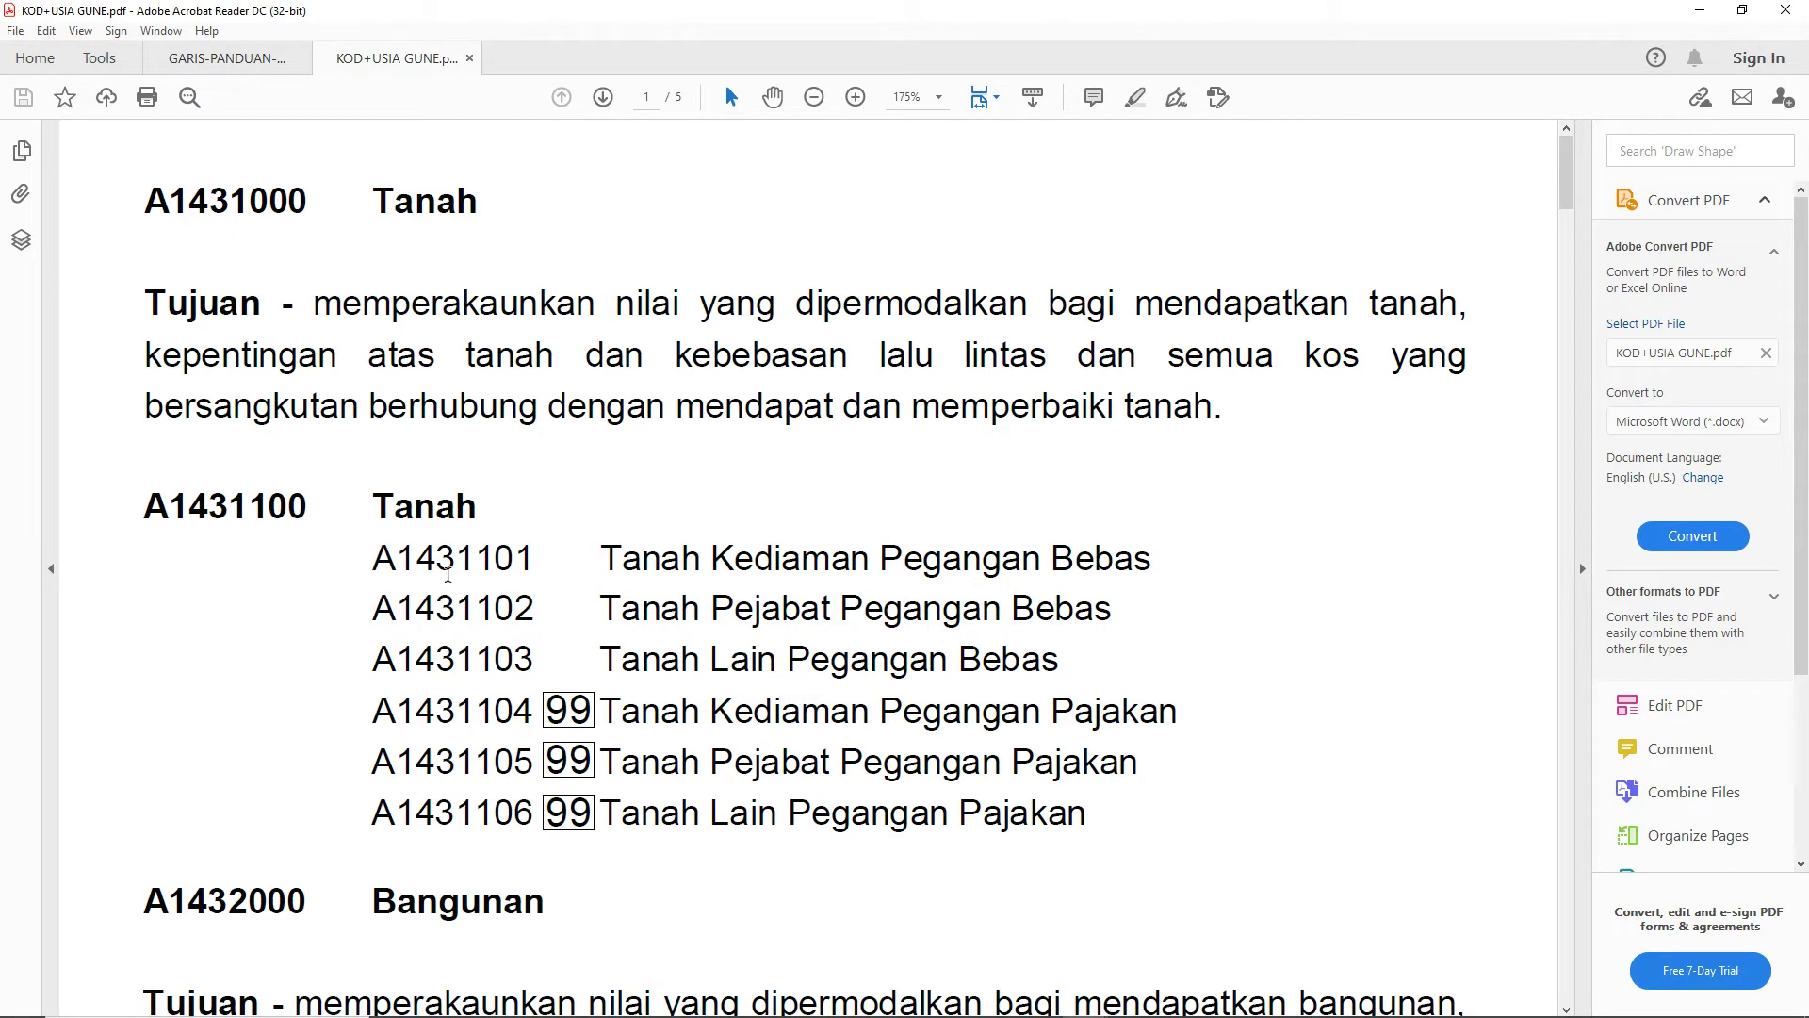
- Examine the boxed useful-life values beside the Tanah and Bangunan account codes in the useful-life guide
scroll(448, 574, down, 3)
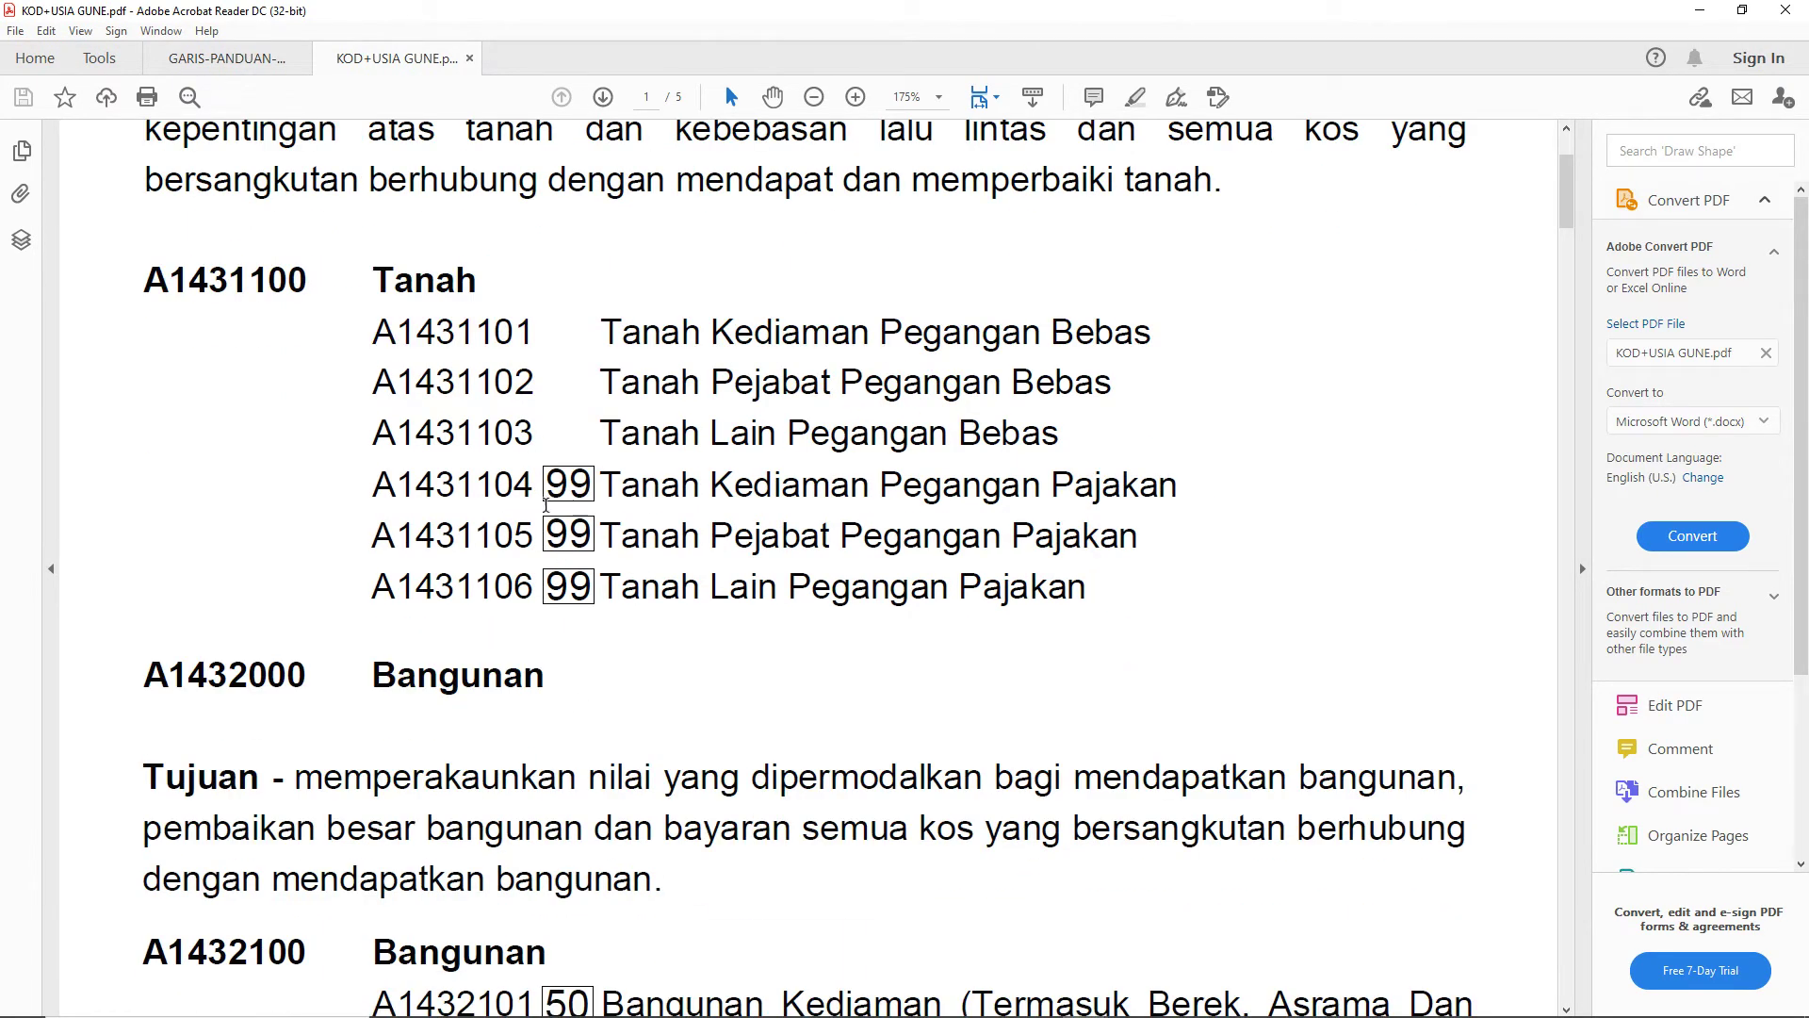
scroll(592, 556, down, 4)
scroll(592, 554, down, 8)
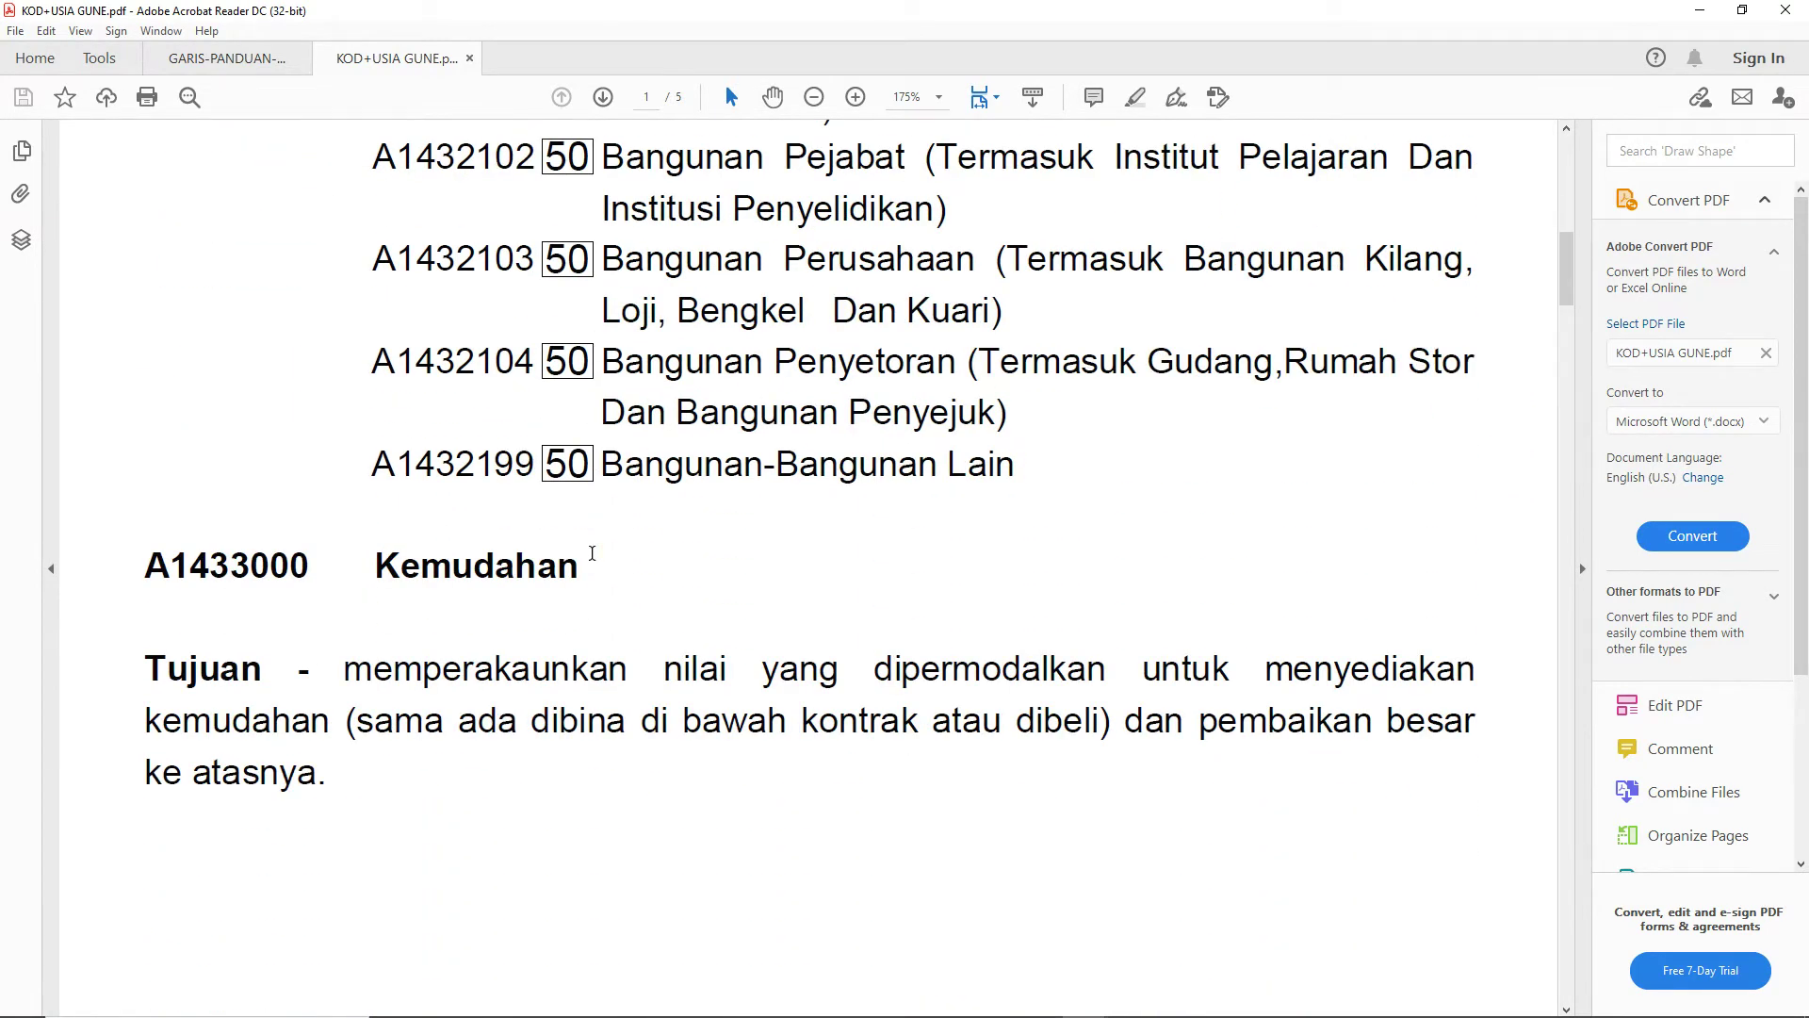
scroll(592, 553, up, 3)
scroll(591, 551, down, 9)
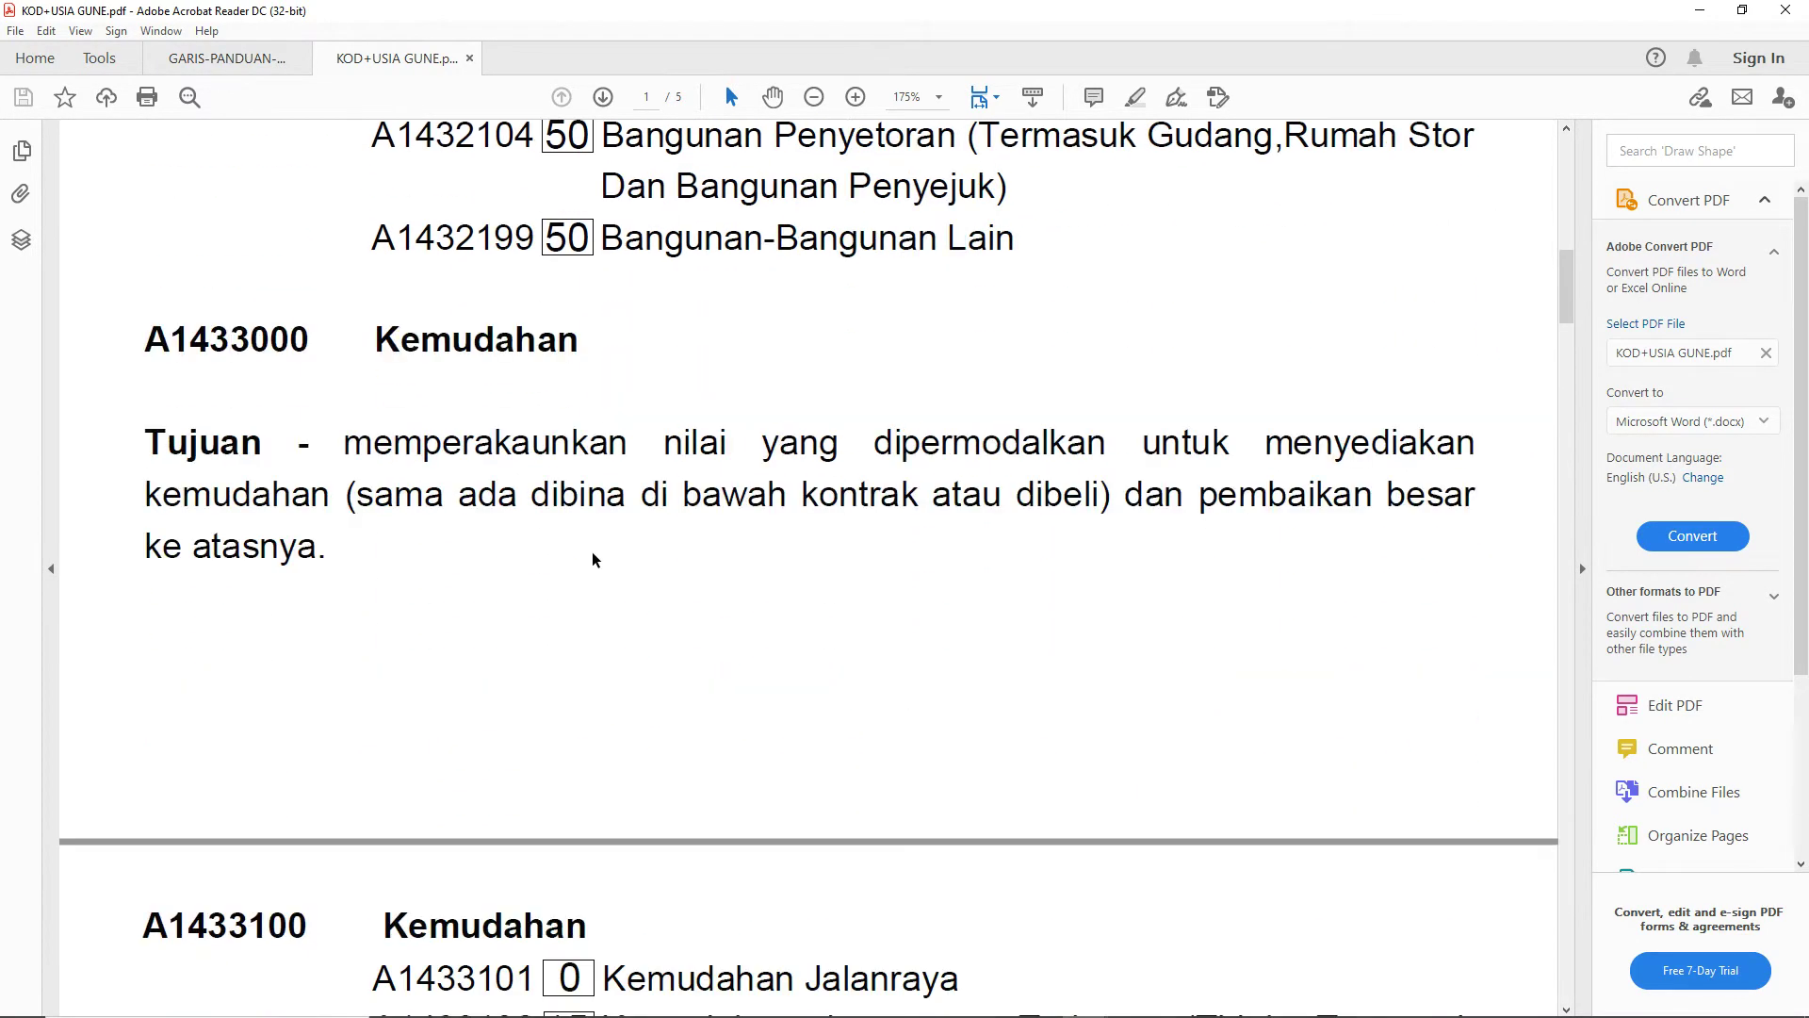
scroll(590, 549, down, 2)
scroll(591, 552, down, 2)
scroll(592, 556, up, 7)
scroll(592, 551, up, 15)
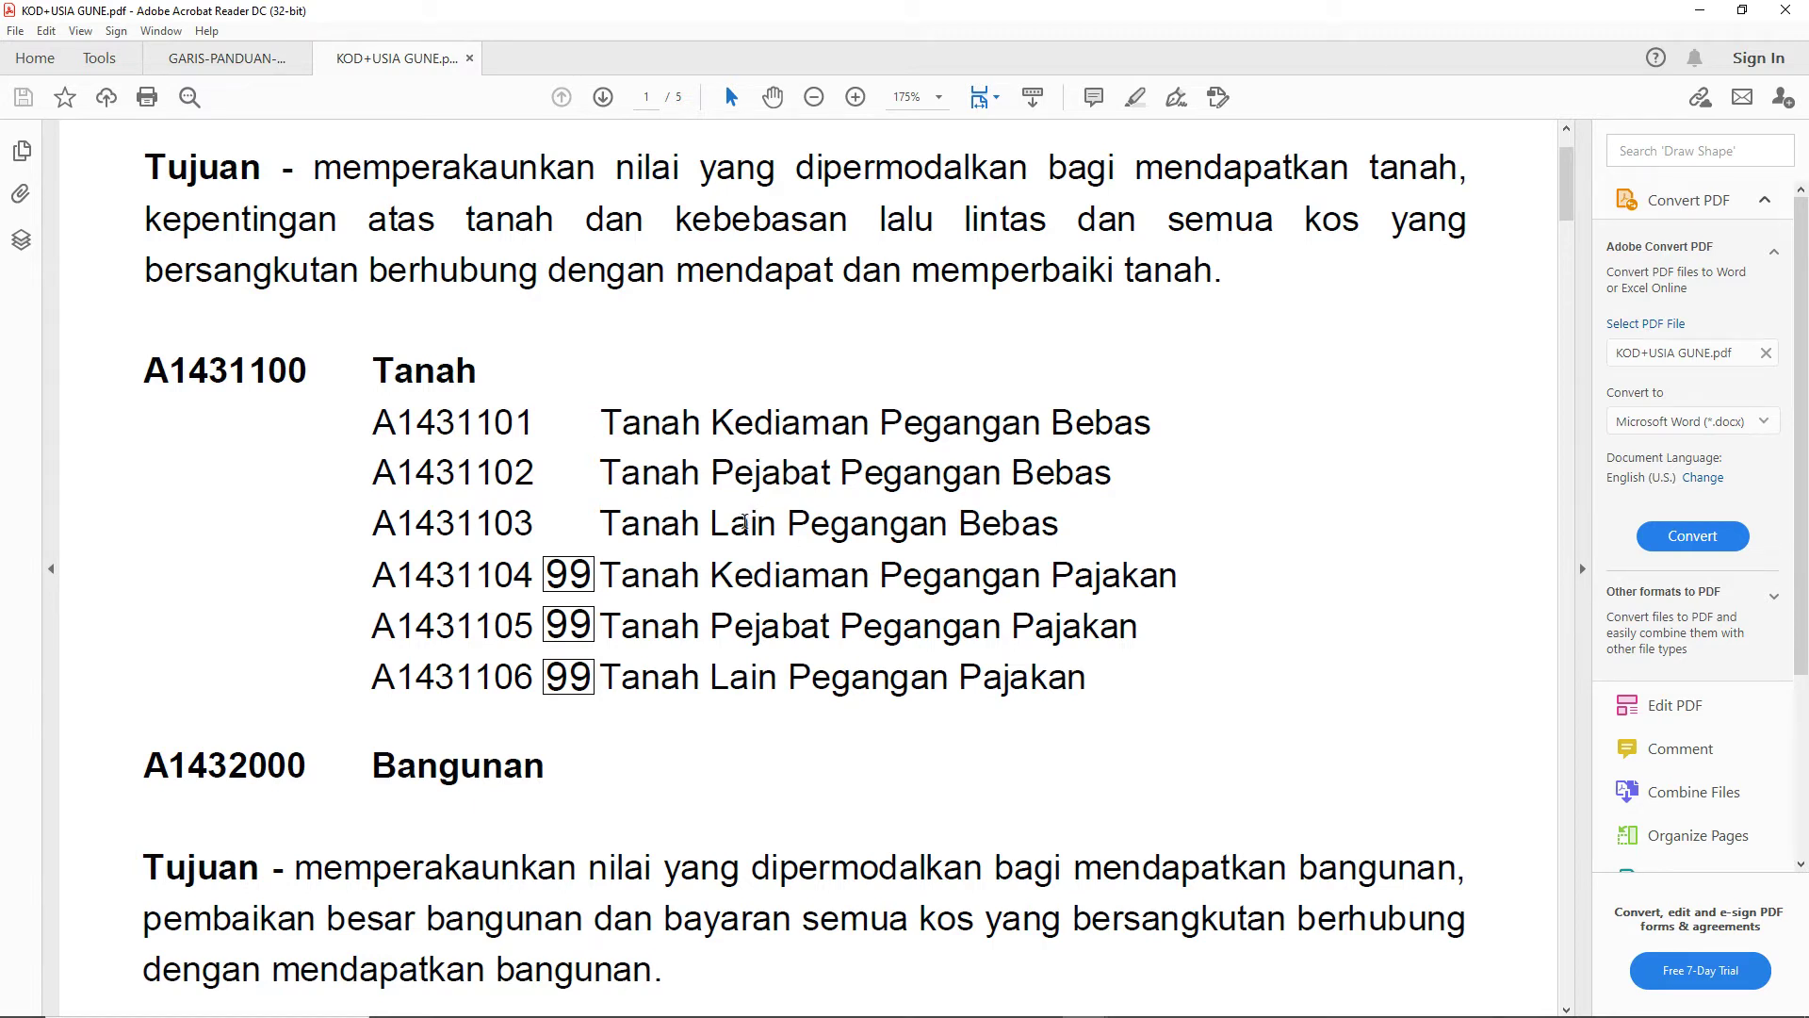
drag(556, 578, 569, 626)
click(686, 592)
click(962, 653)
scroll(540, 674, down, 15)
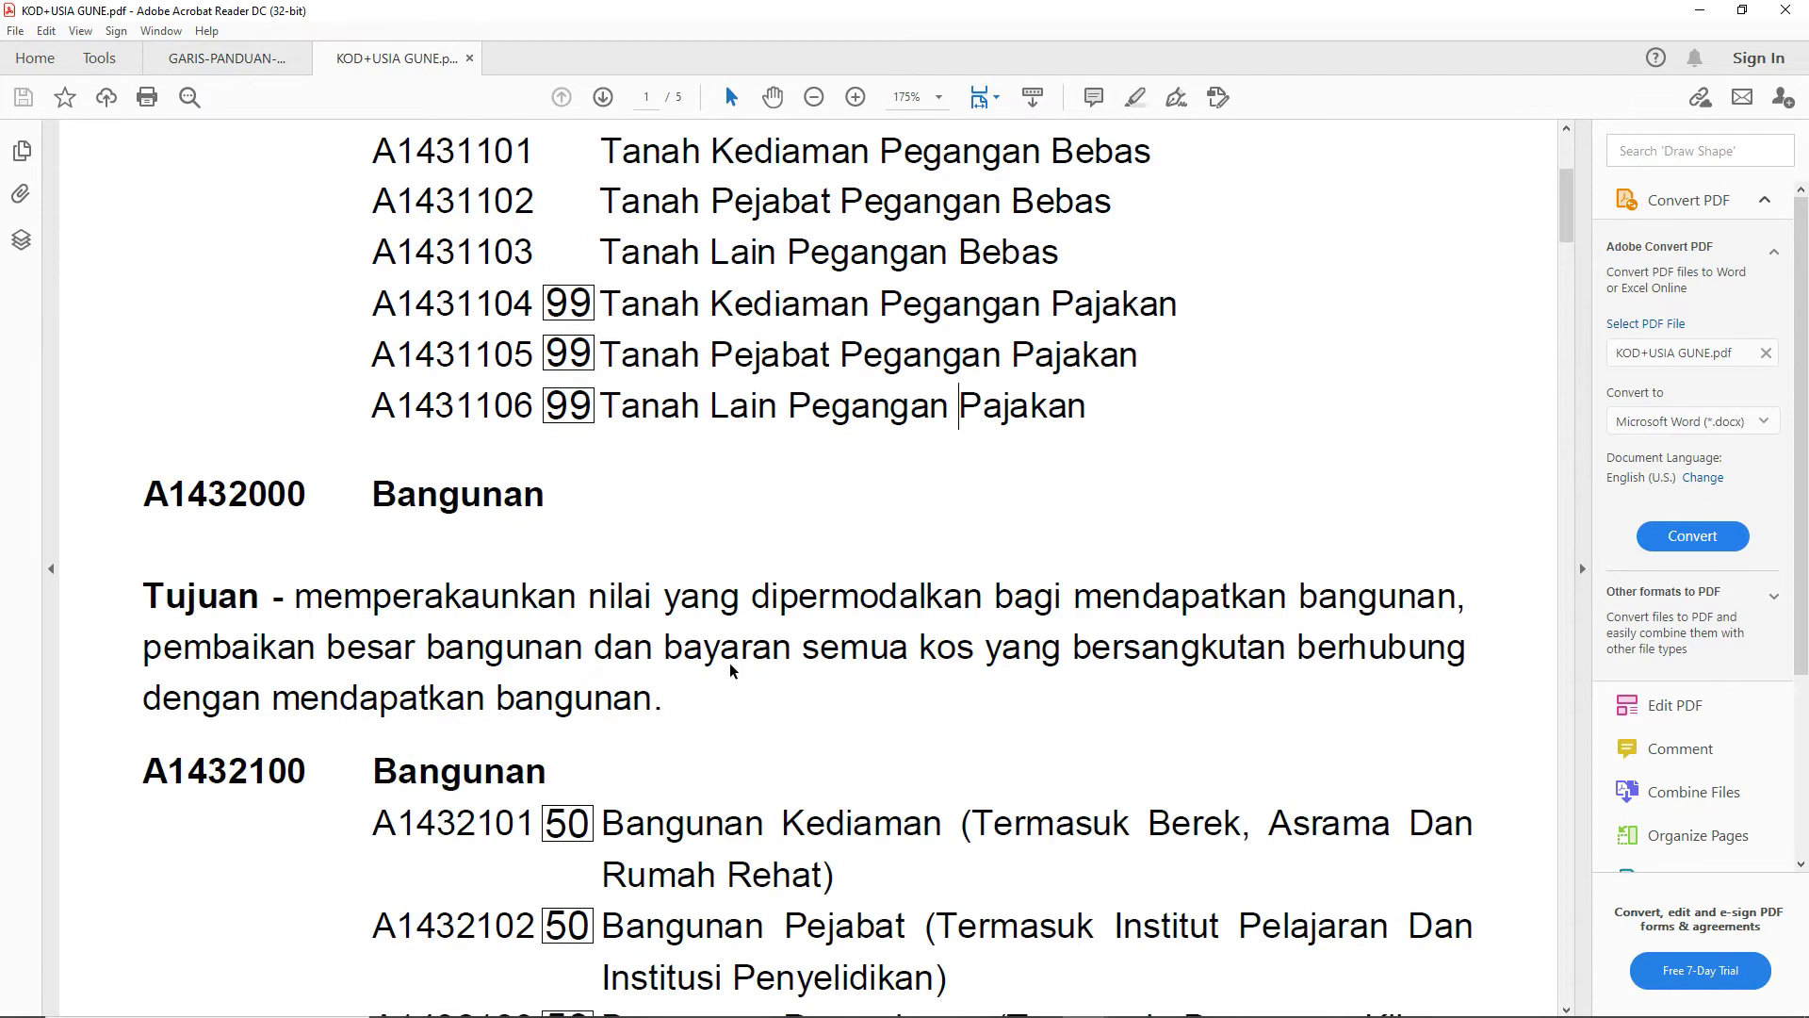
- Examine the boxed useful-life values beside the Kemudahan account codes, from A1433101 Kemudahan Jalanraya to A1433199
scroll(540, 679, down, 14)
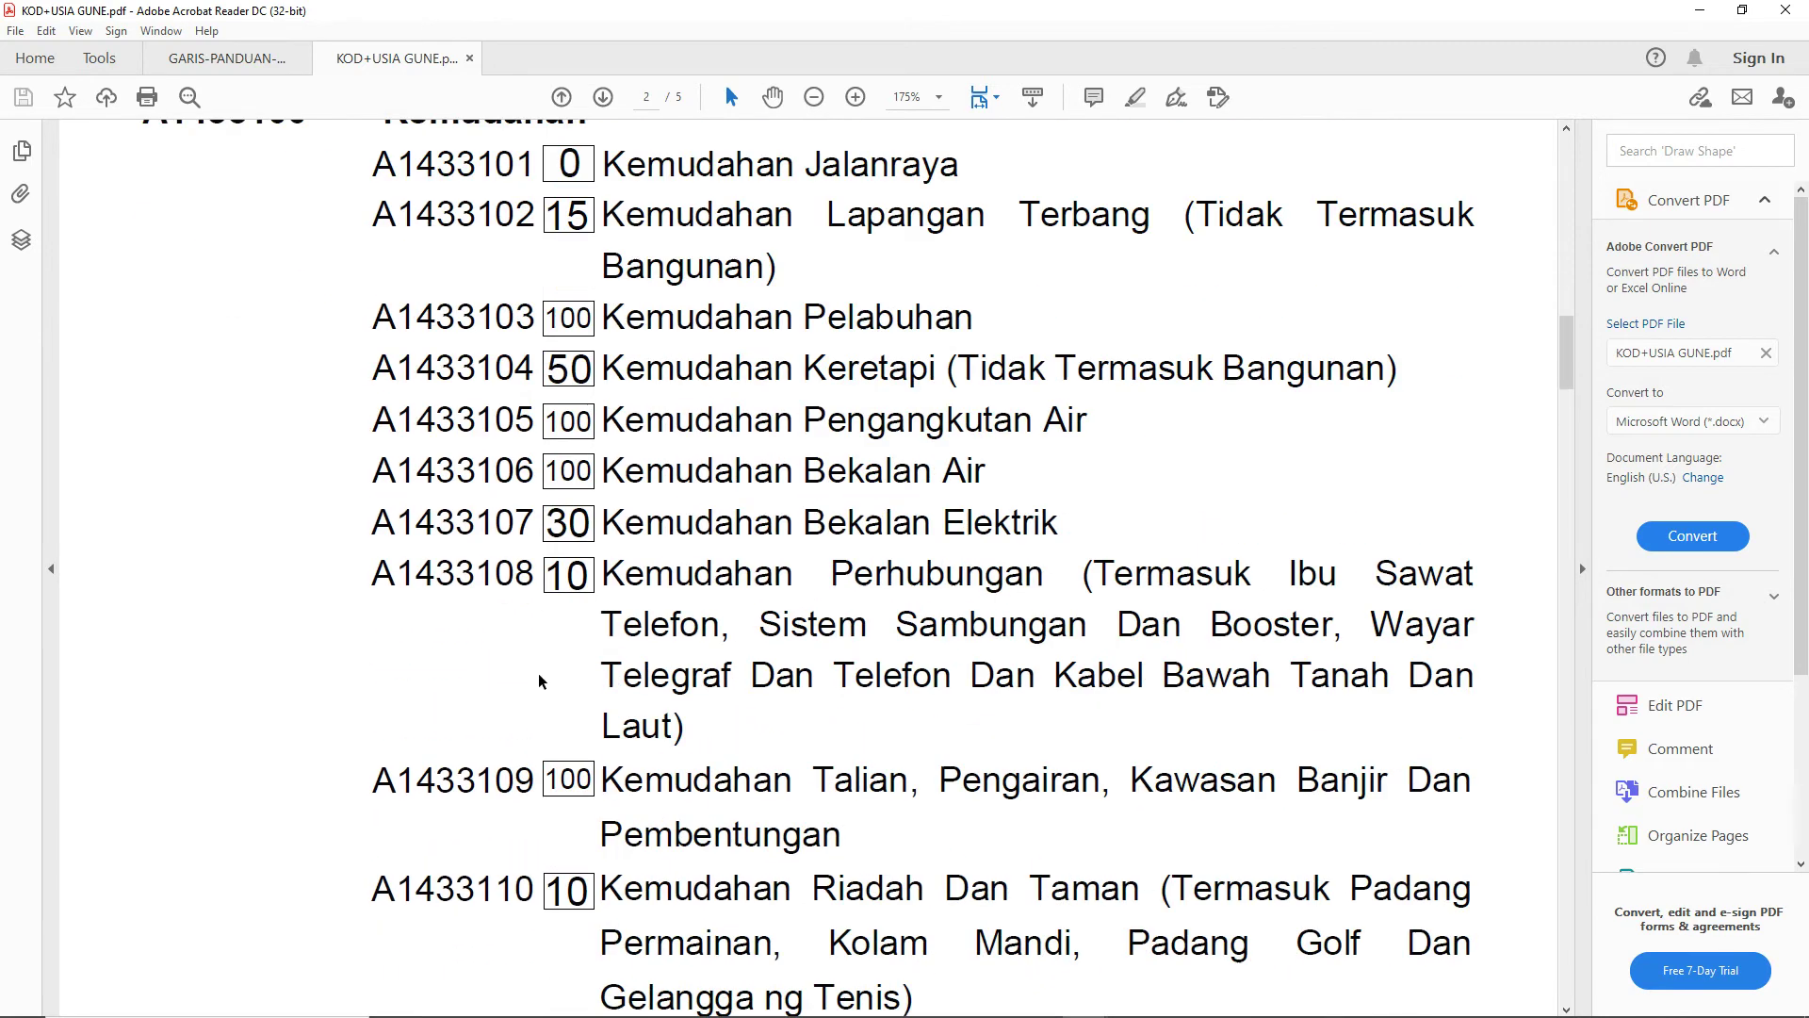
scroll(538, 674, up, 2)
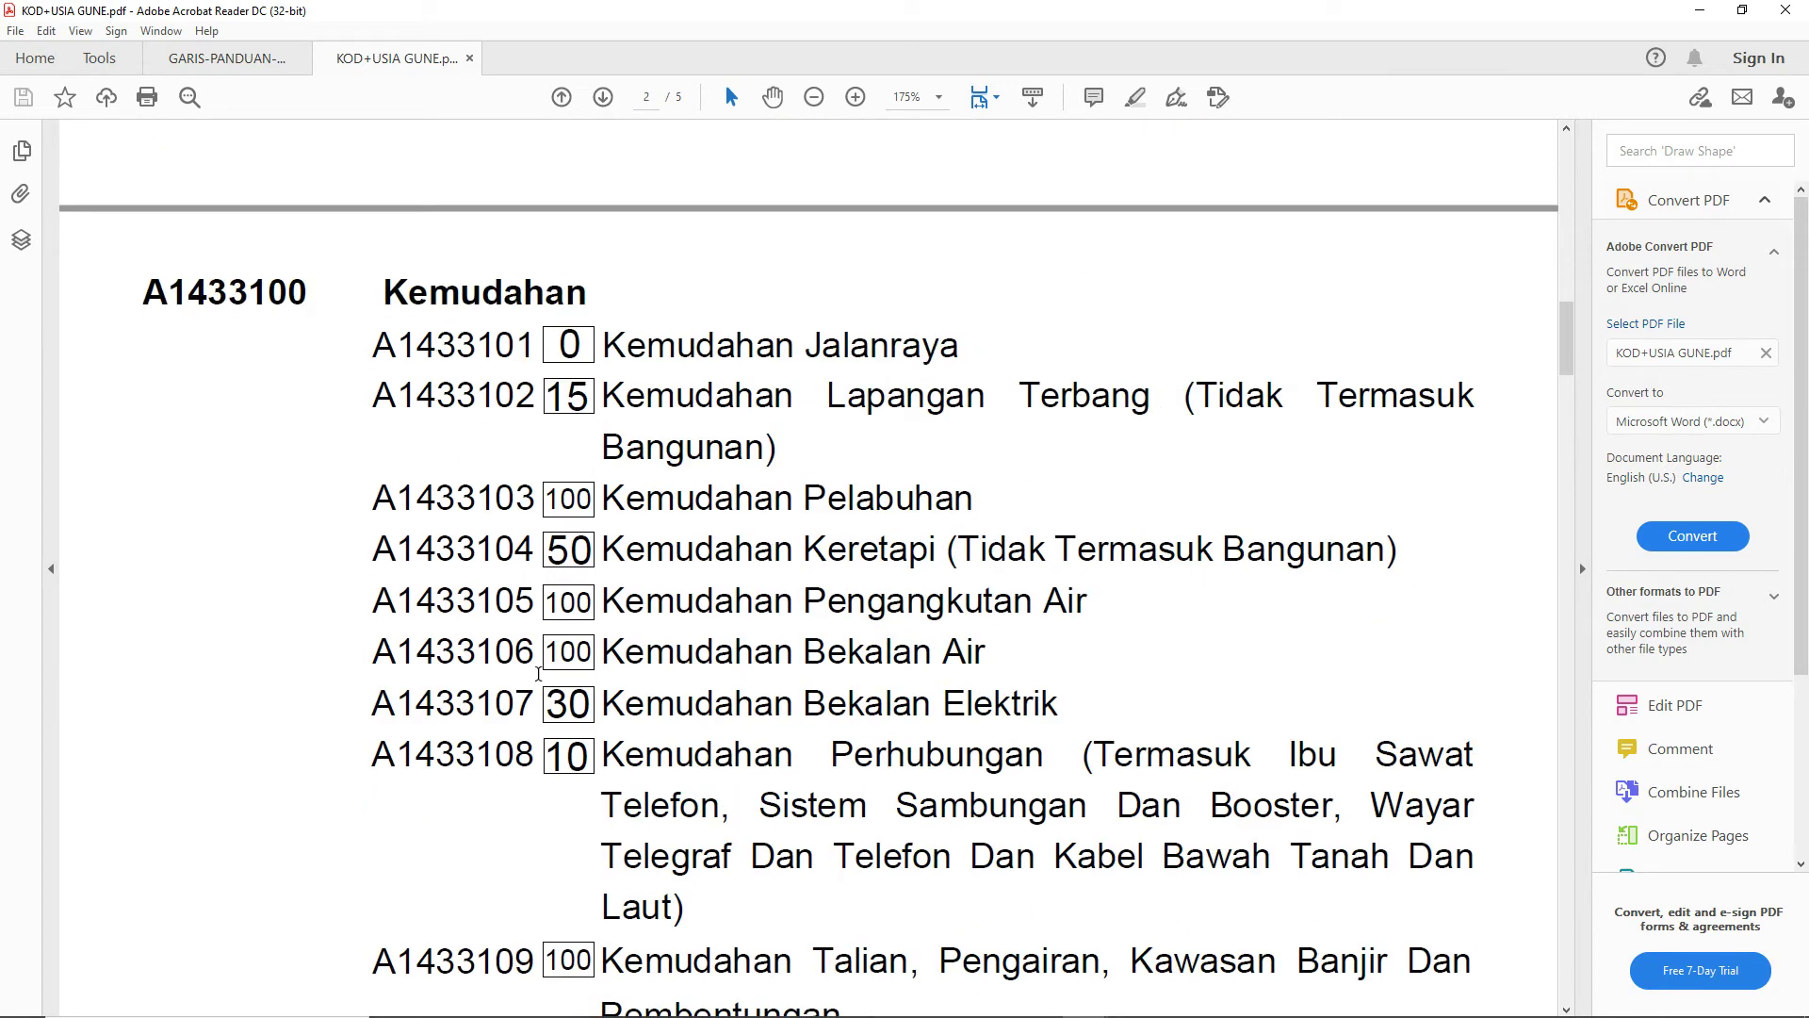
click(549, 341)
double_click(674, 348)
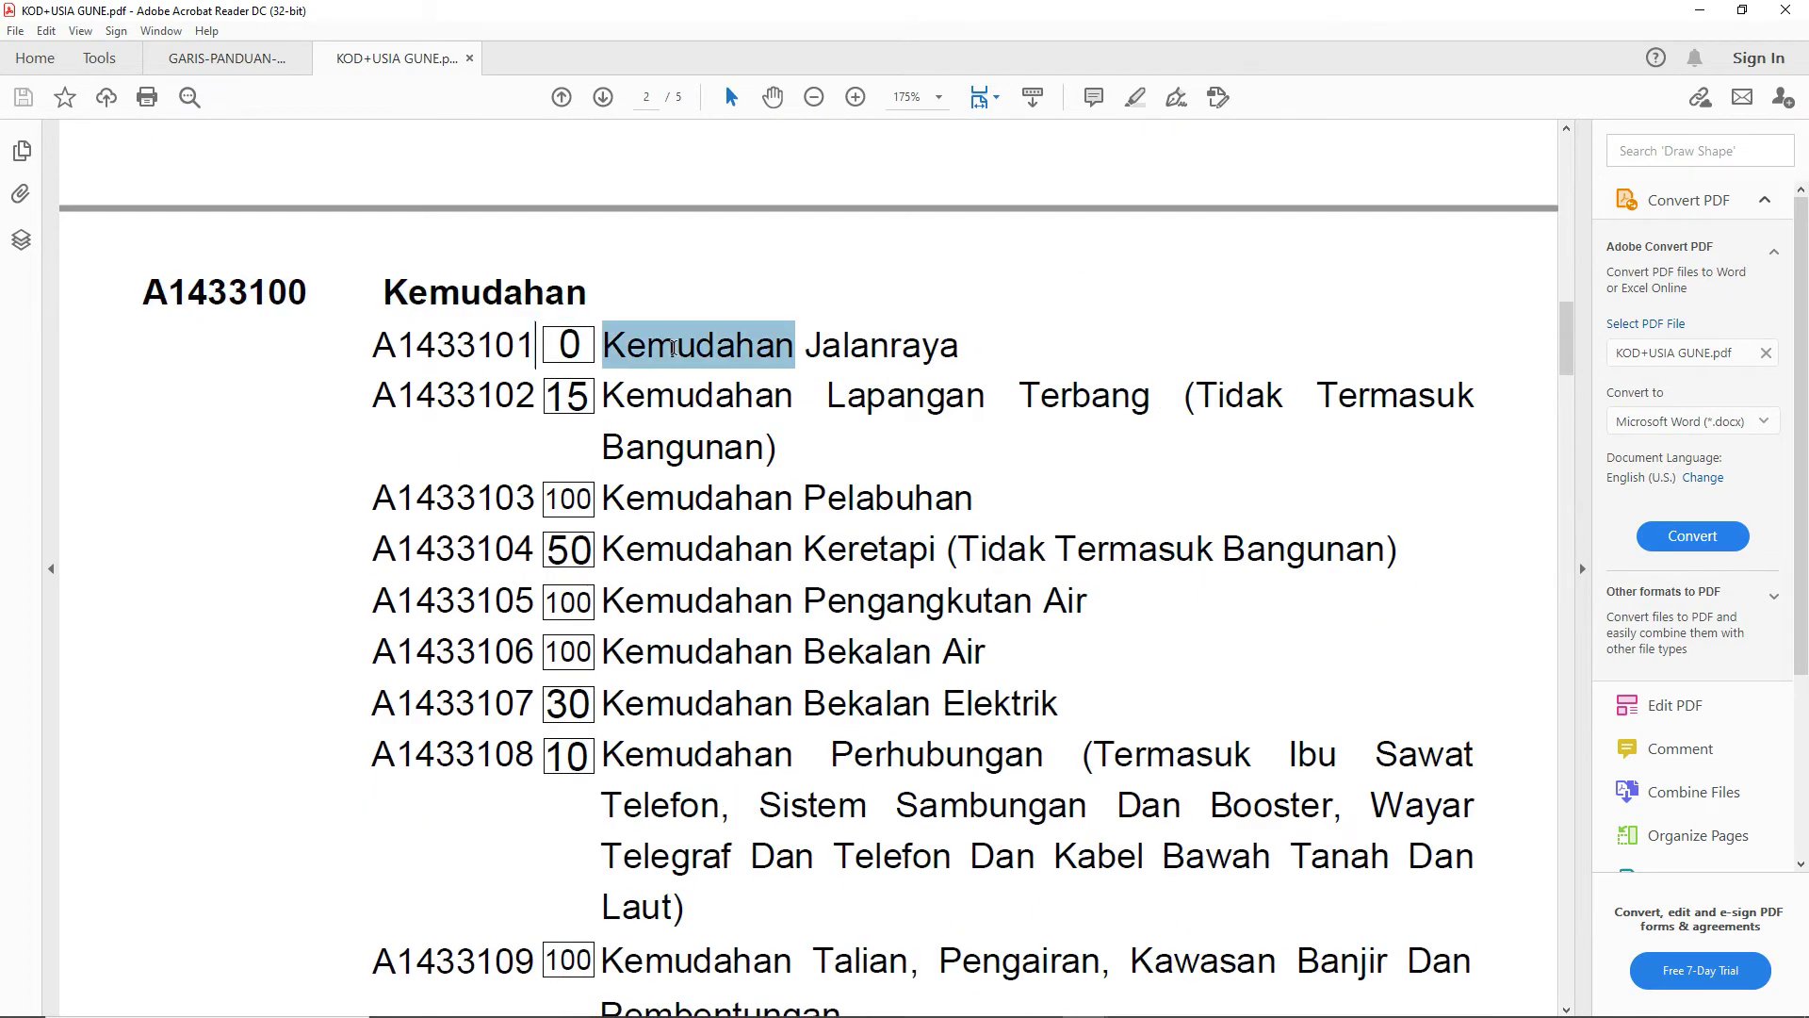
scroll(624, 535, down, 5)
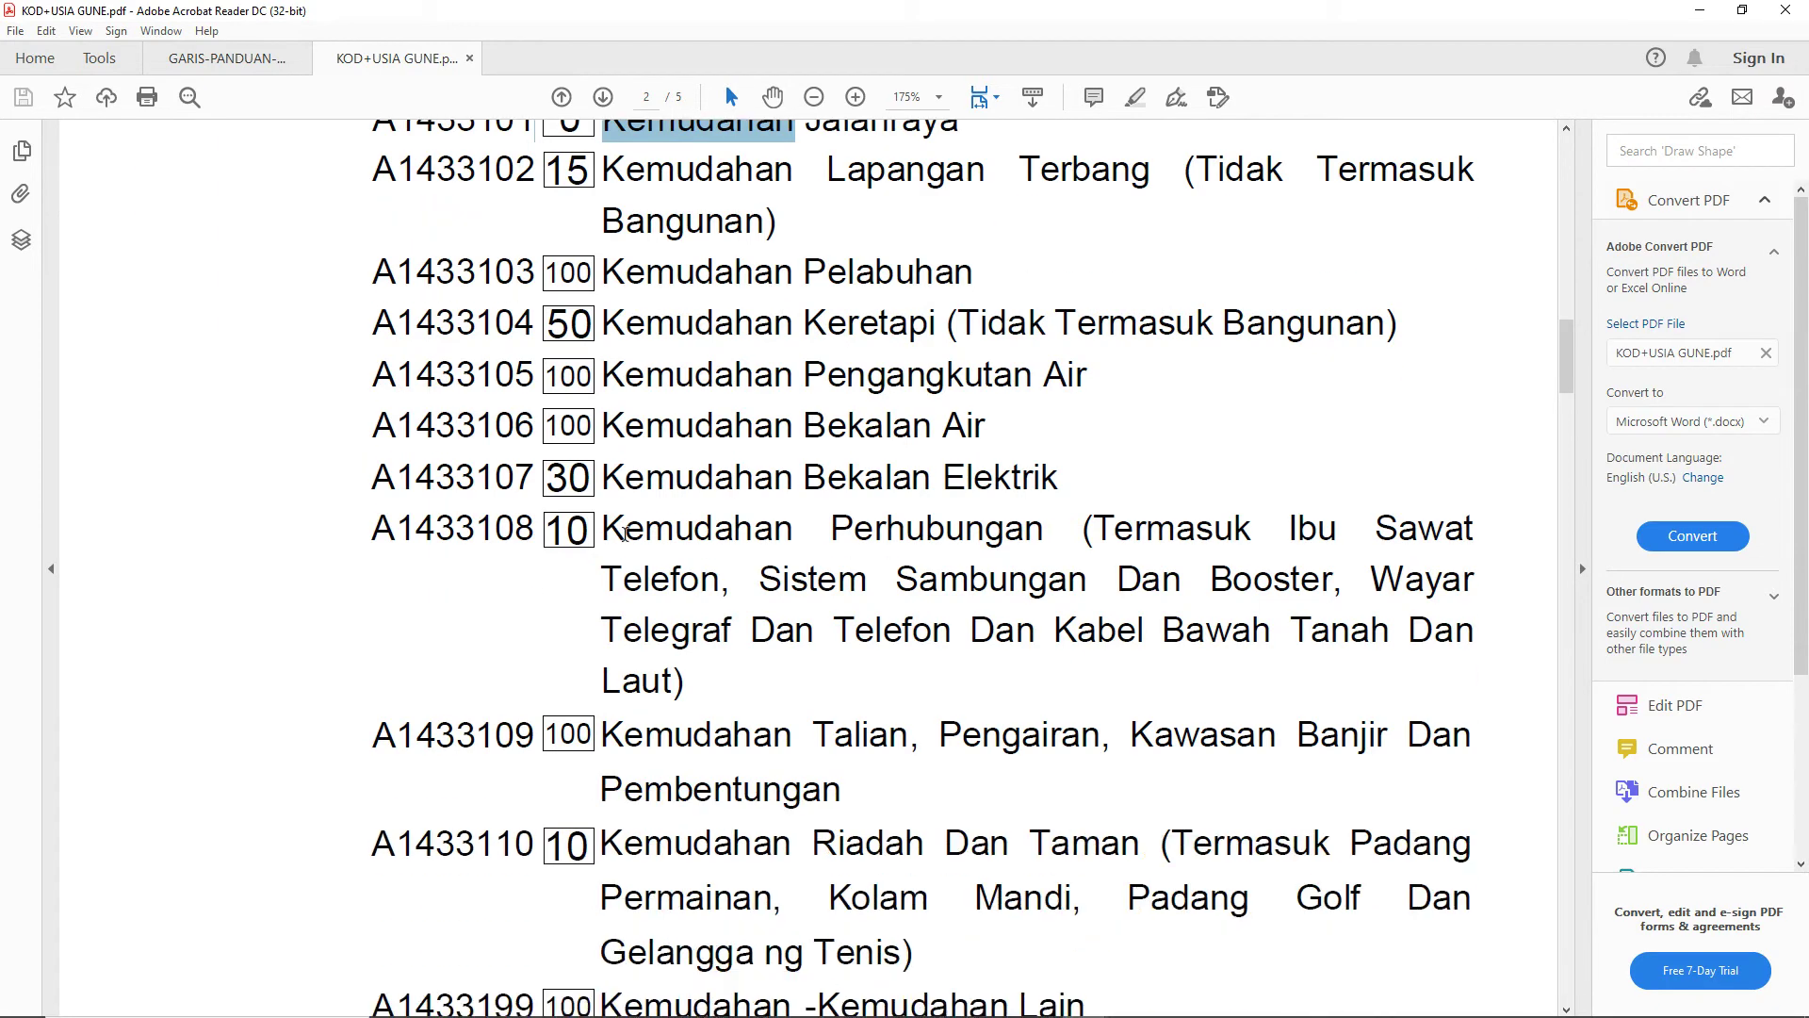
scroll(625, 534, down, 13)
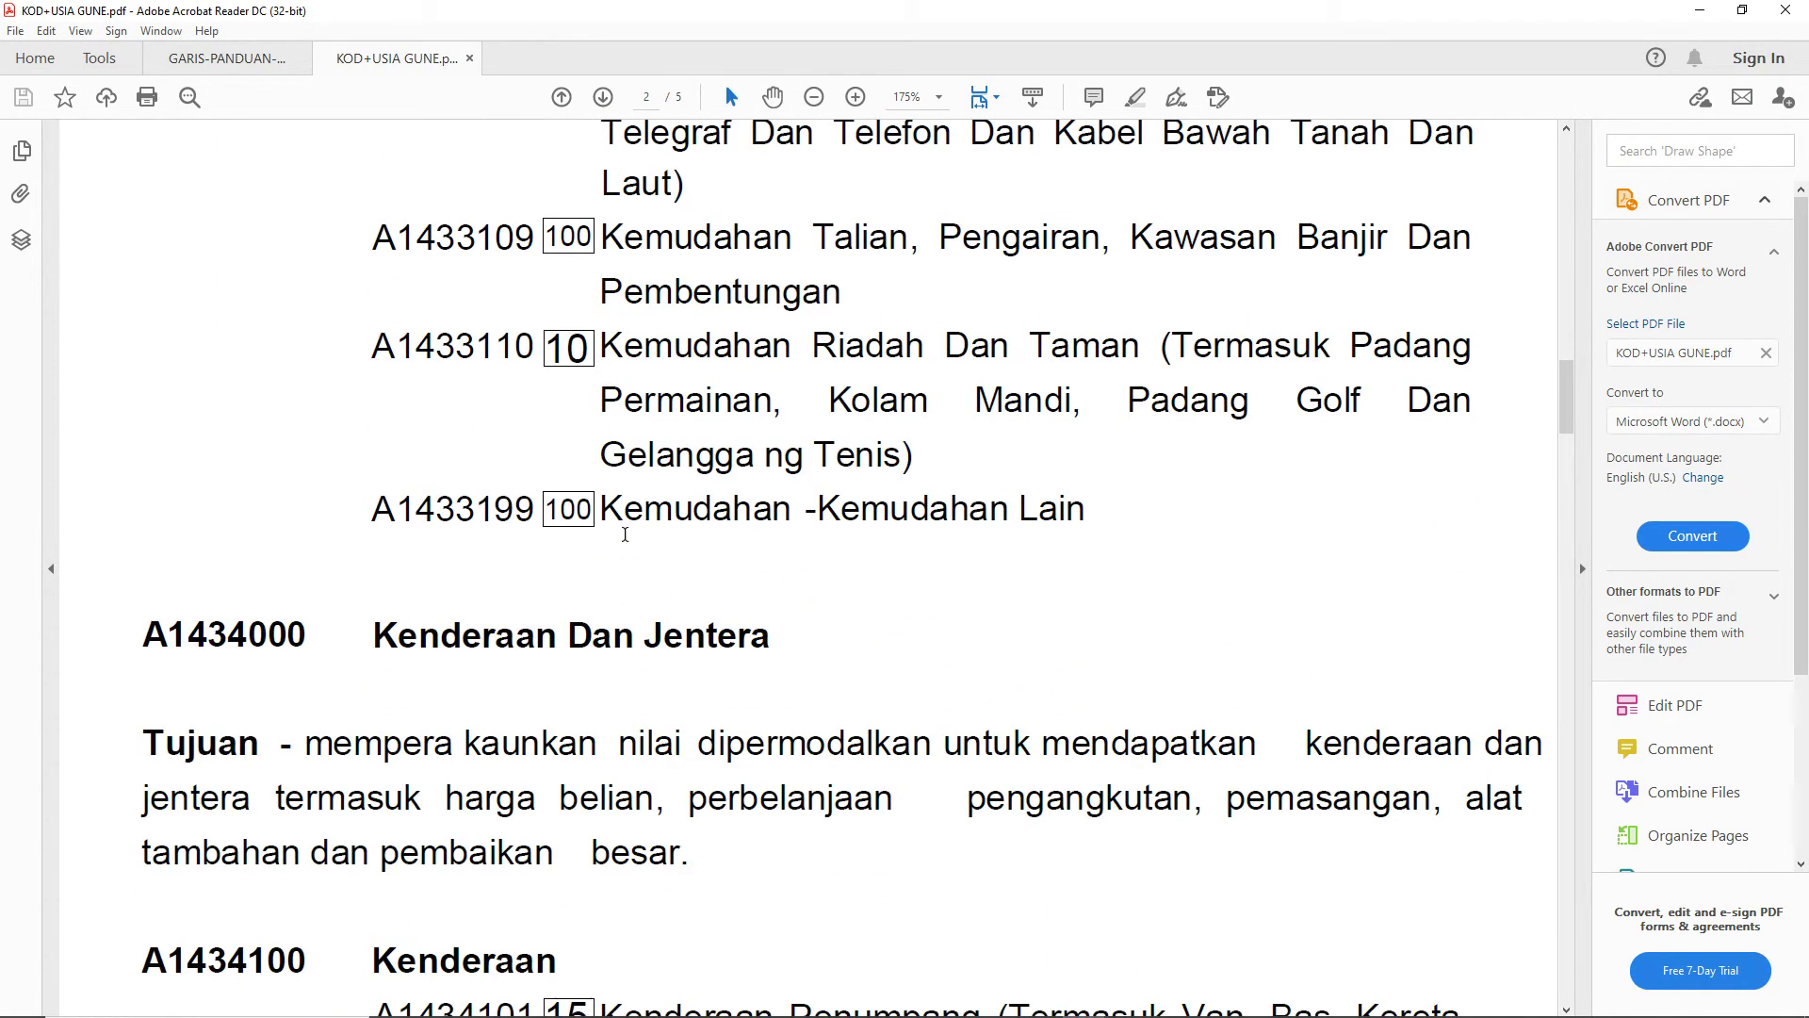
scroll(625, 535, up, 12)
- Review the useful-life values for the Kenderaan and Jentera codes, including their Pembaikan classes, and continue to A1435000 Kelengkapan Dan Peralatan
scroll(625, 535, down, 20)
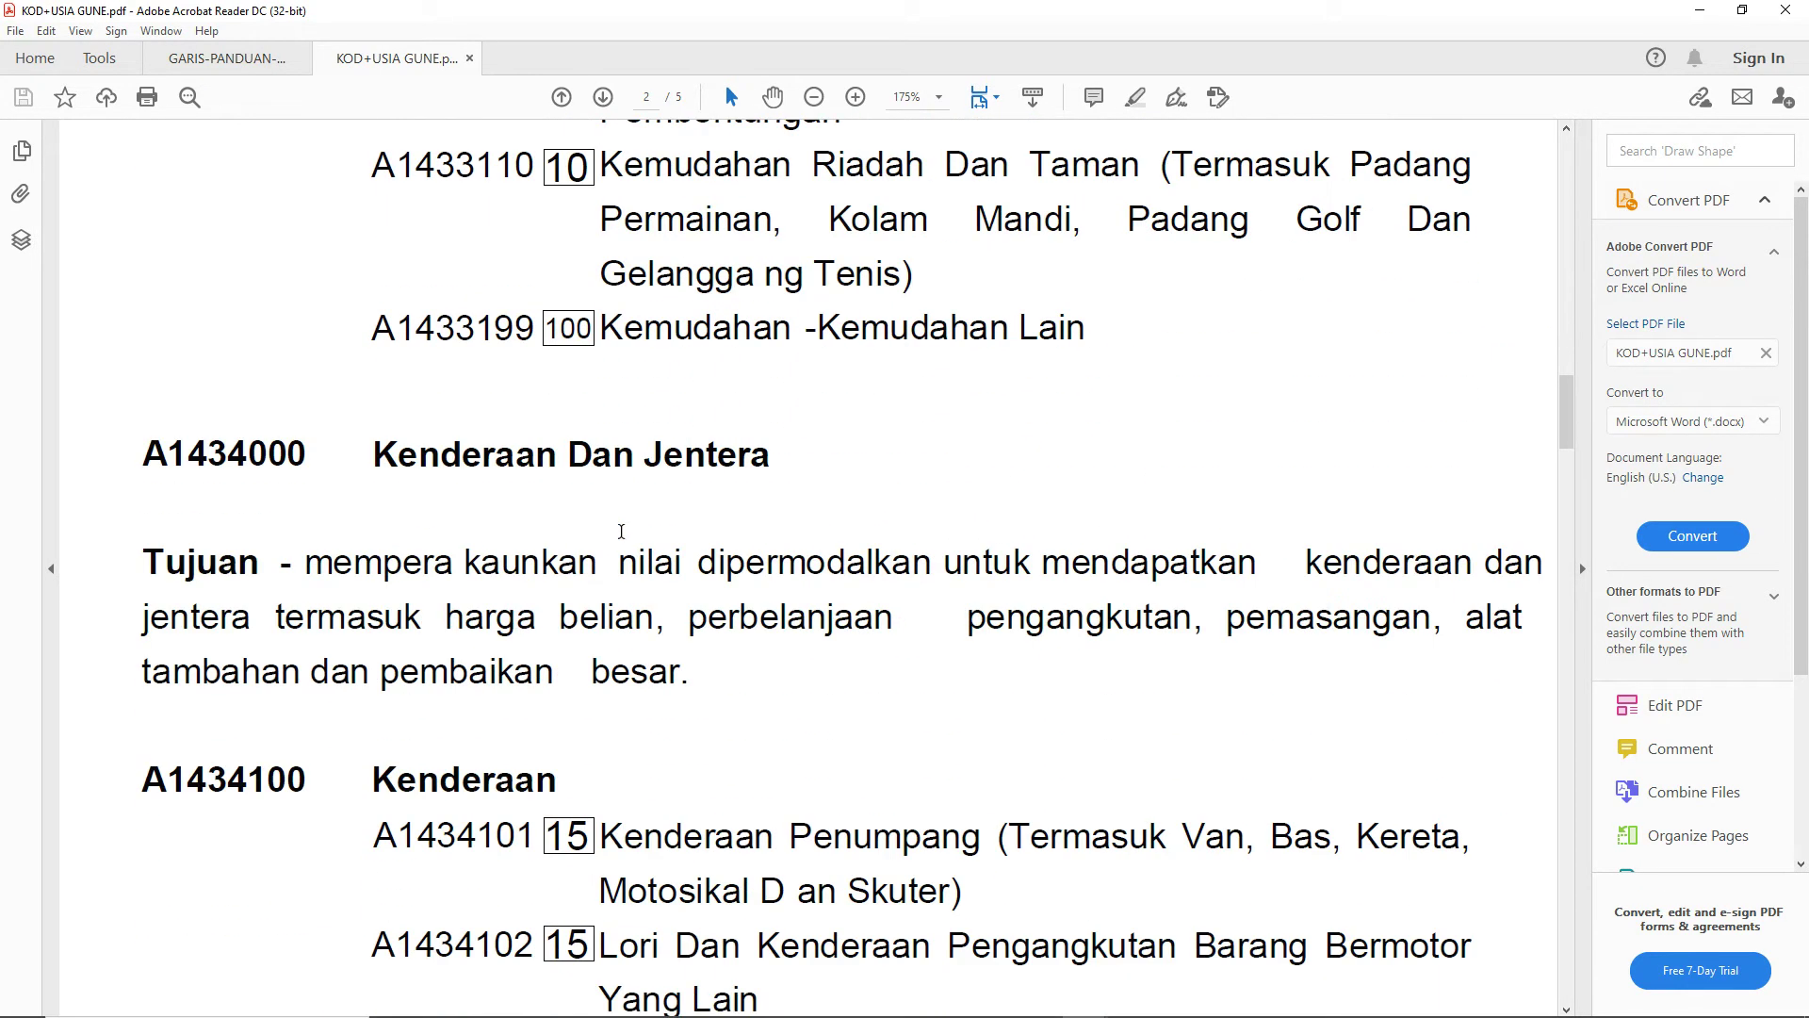
scroll(621, 532, down, 20)
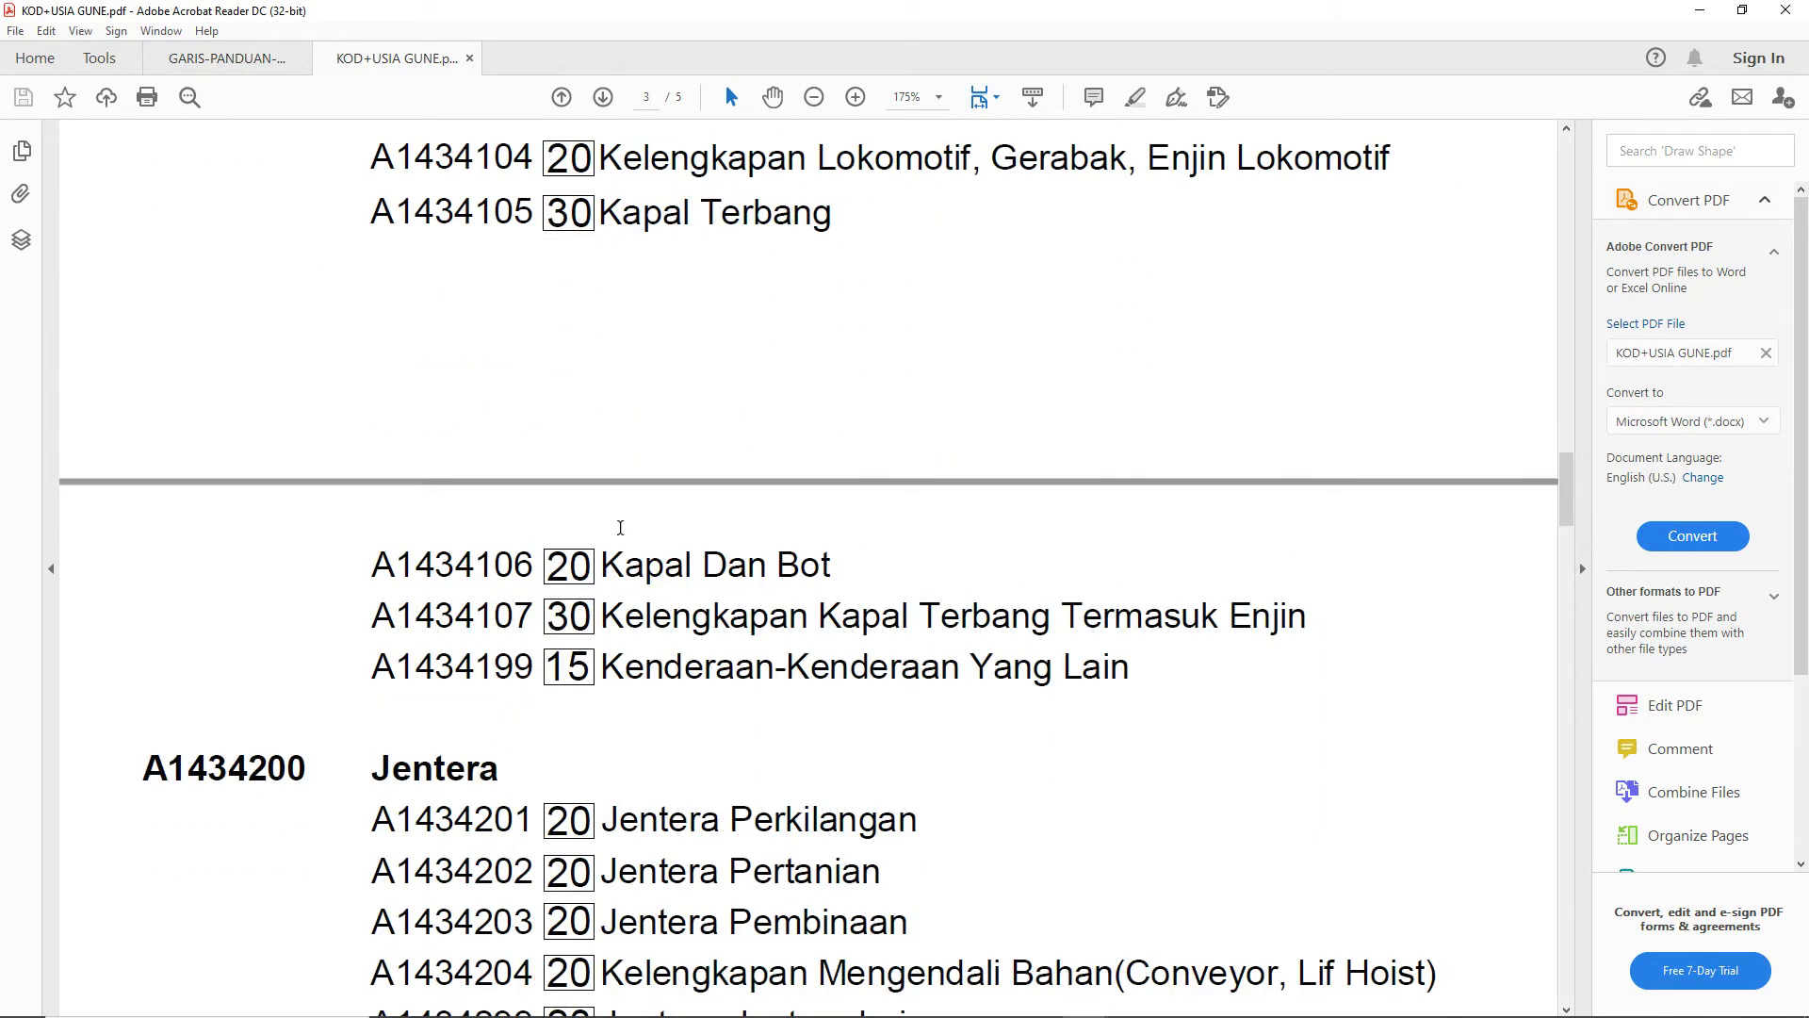
scroll(620, 530, down, 7)
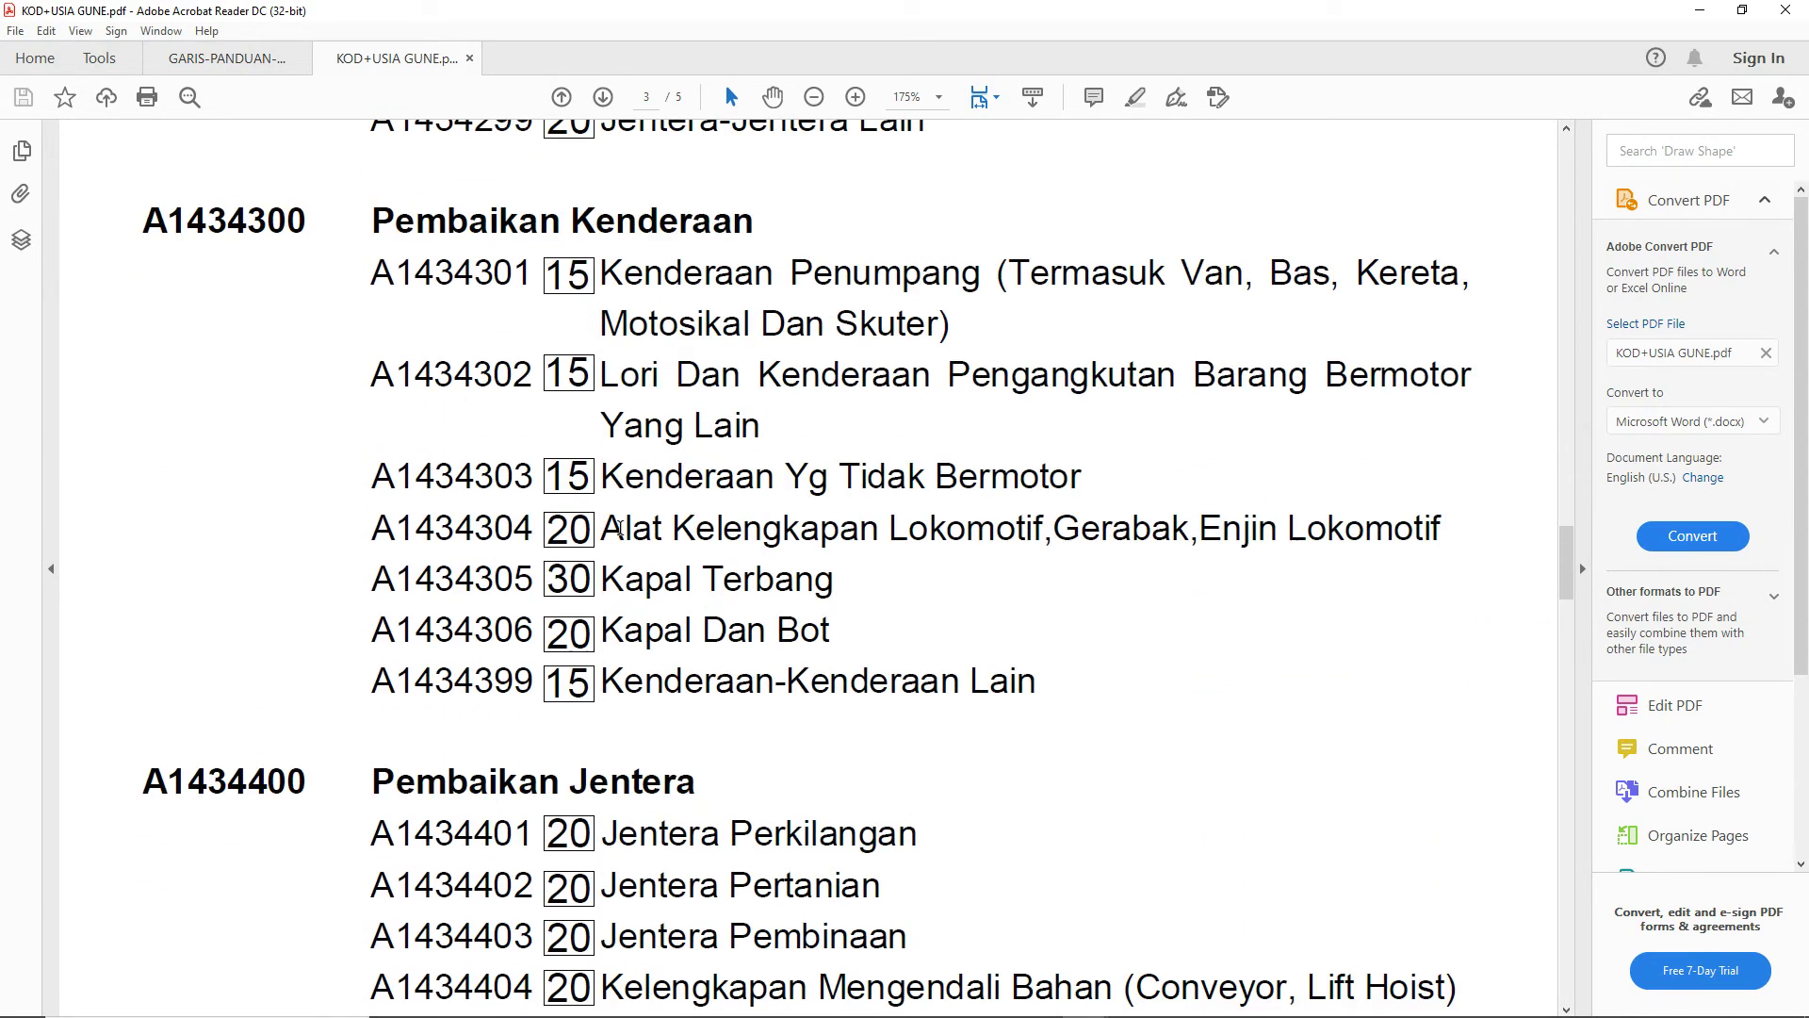
scroll(620, 527, down, 5)
scroll(620, 528, down, 20)
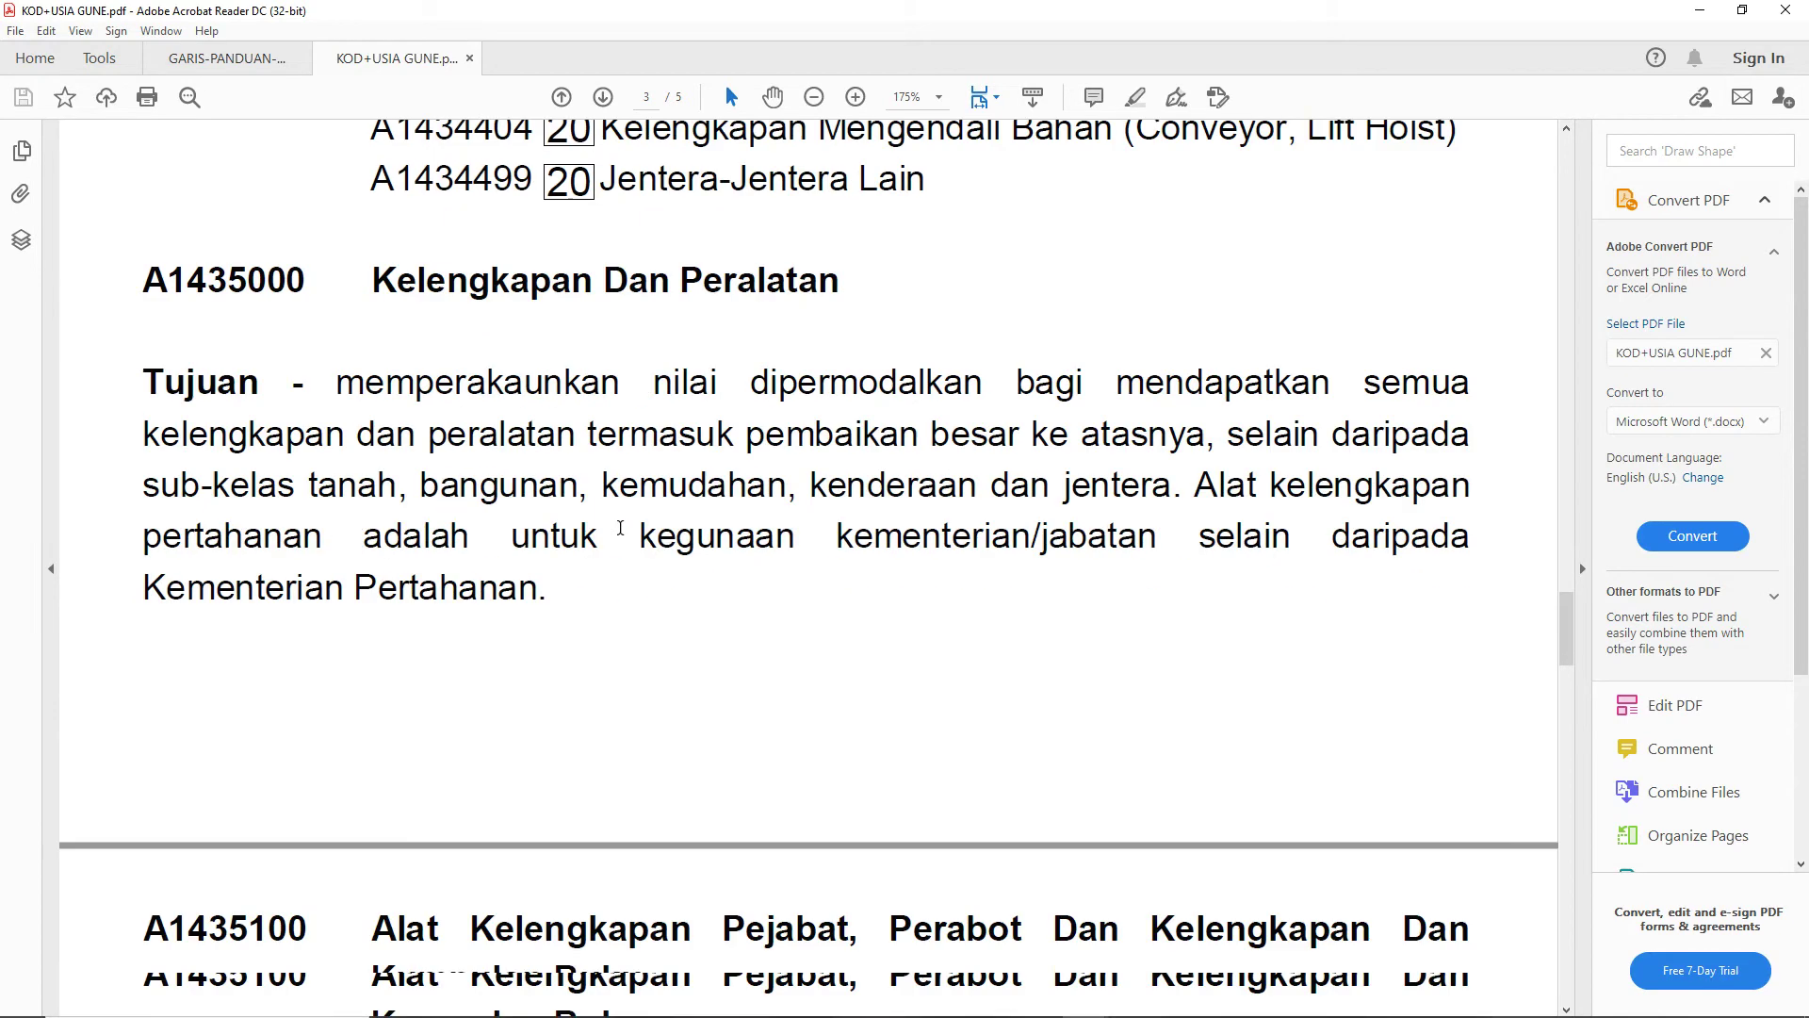
scroll(620, 530, down, 15)
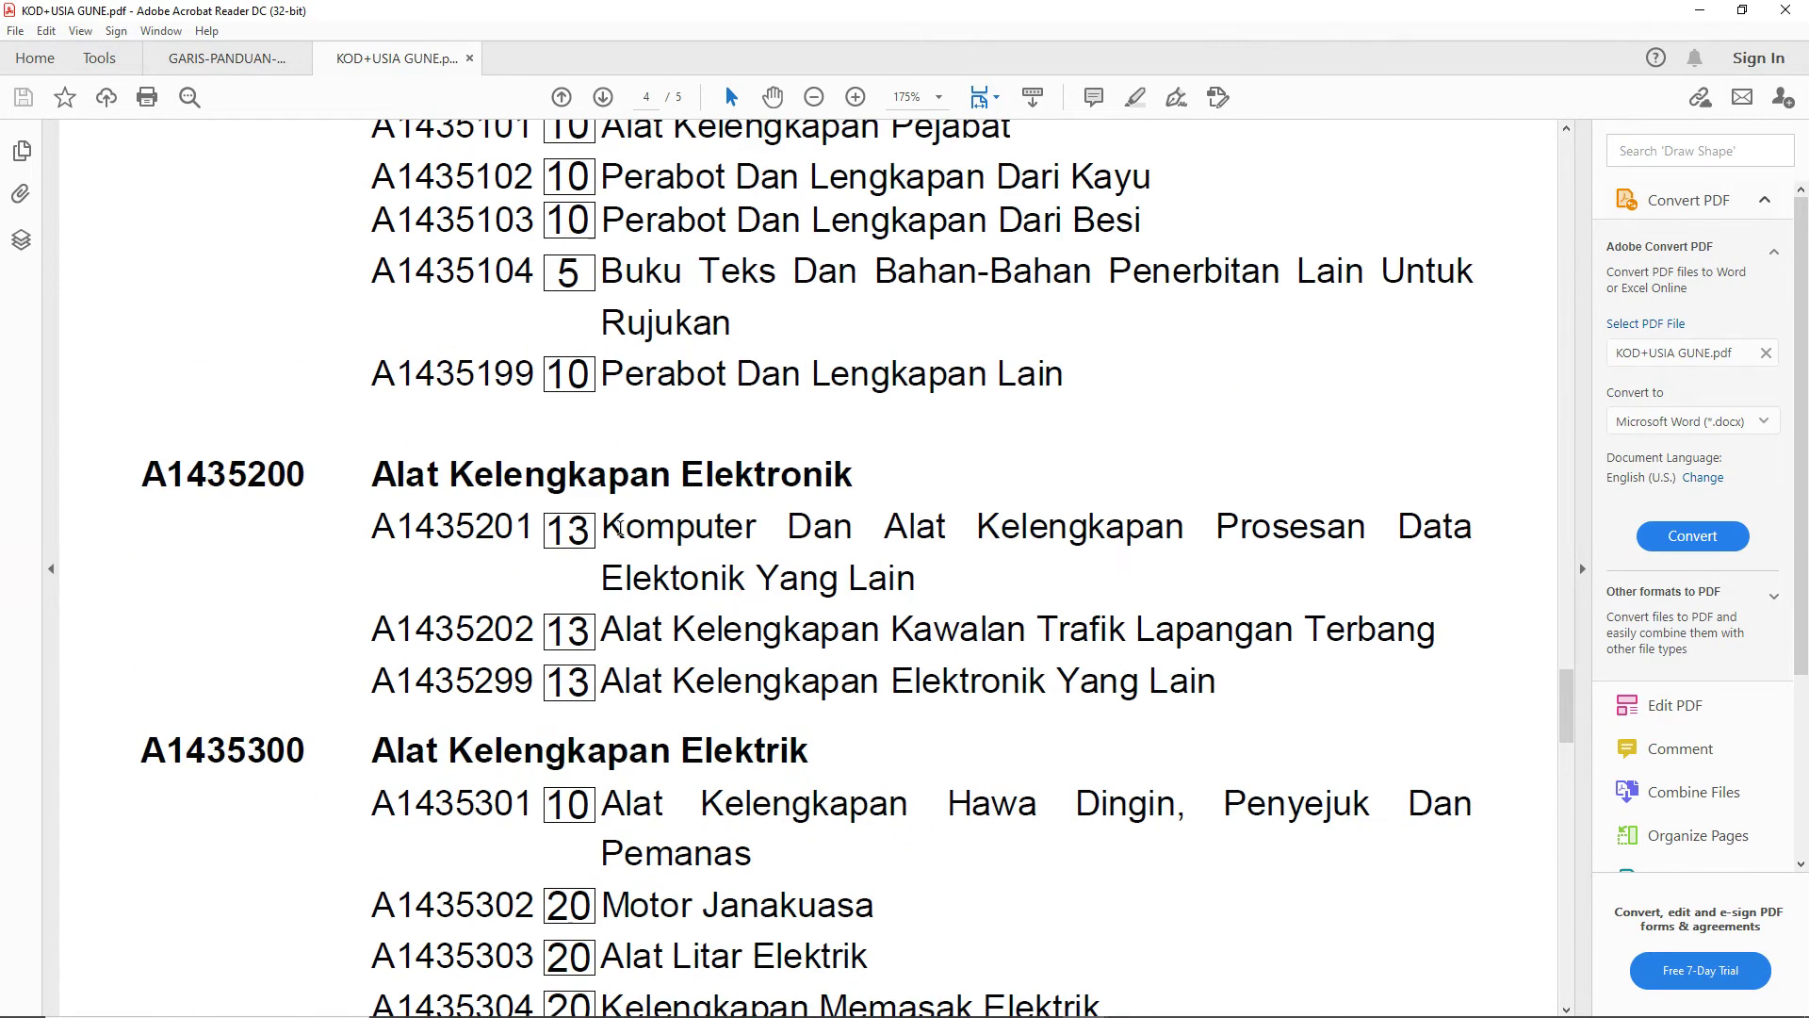
- Check the useful life beside A1435299 Alat Kelengkapan Elektronik Yang Lain and look over the A1435300 to A1435500 equipment classes
drag(621, 528, 610, 469)
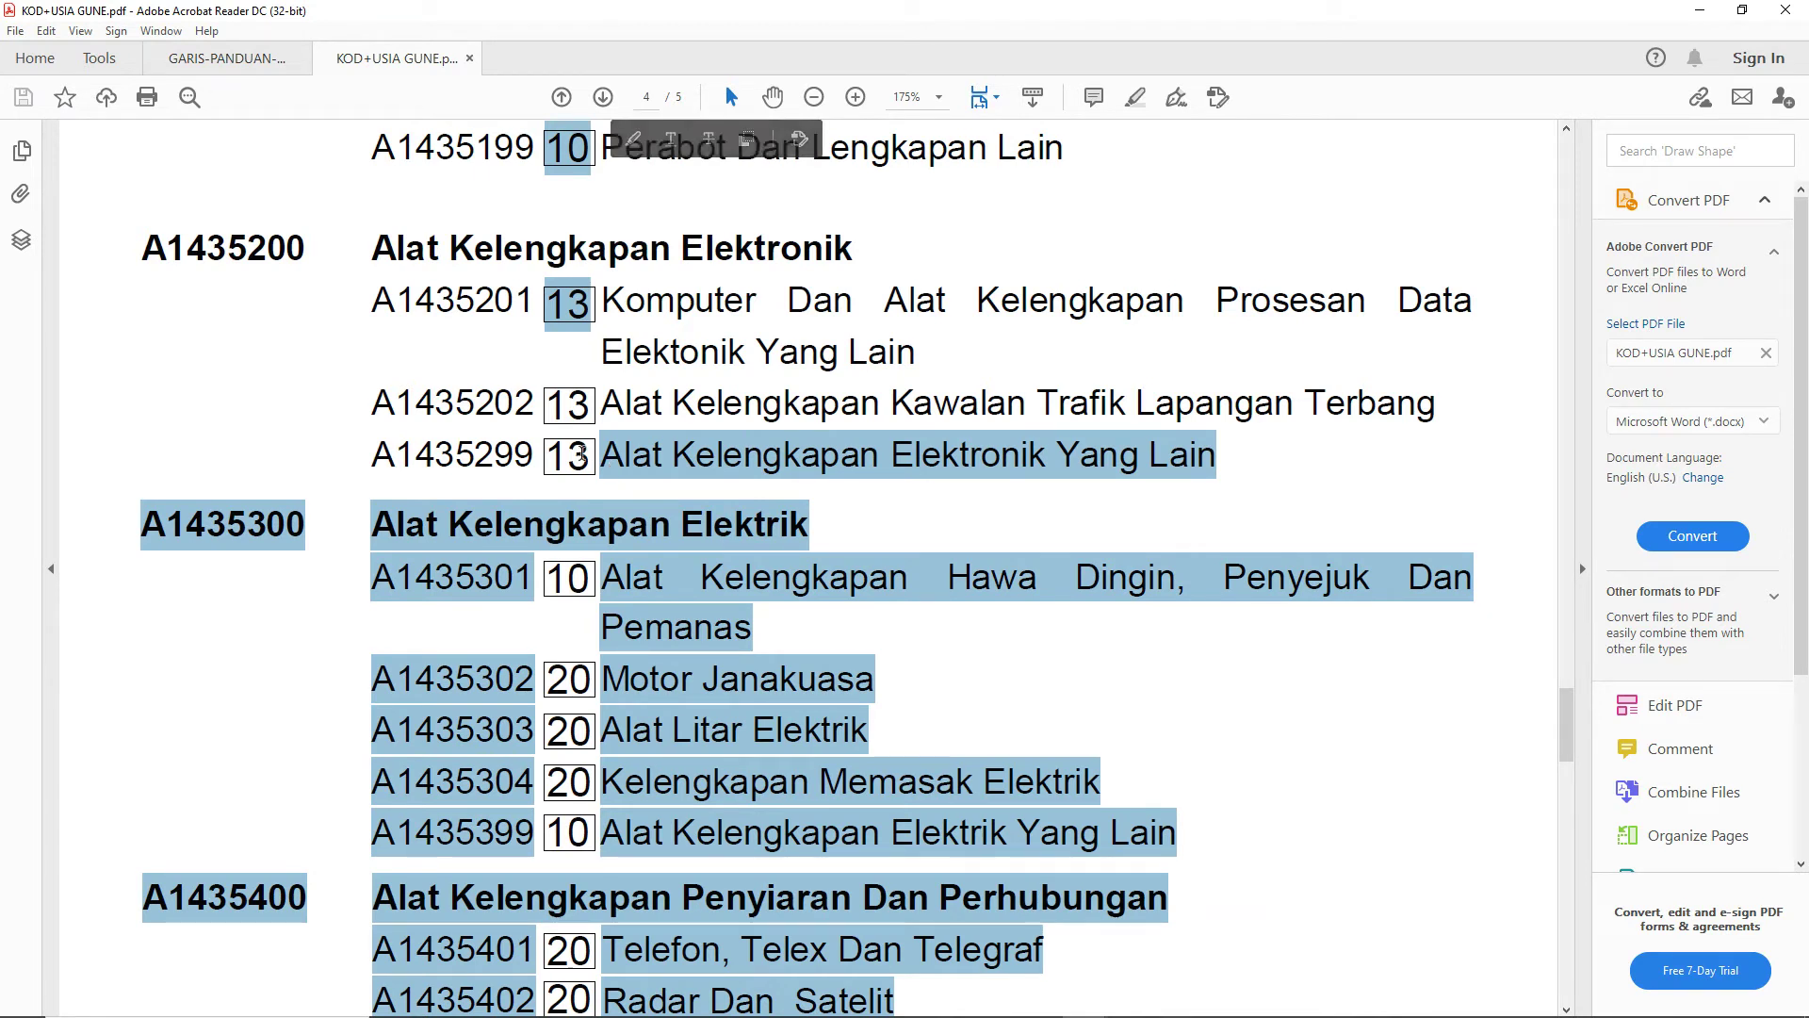
click(590, 457)
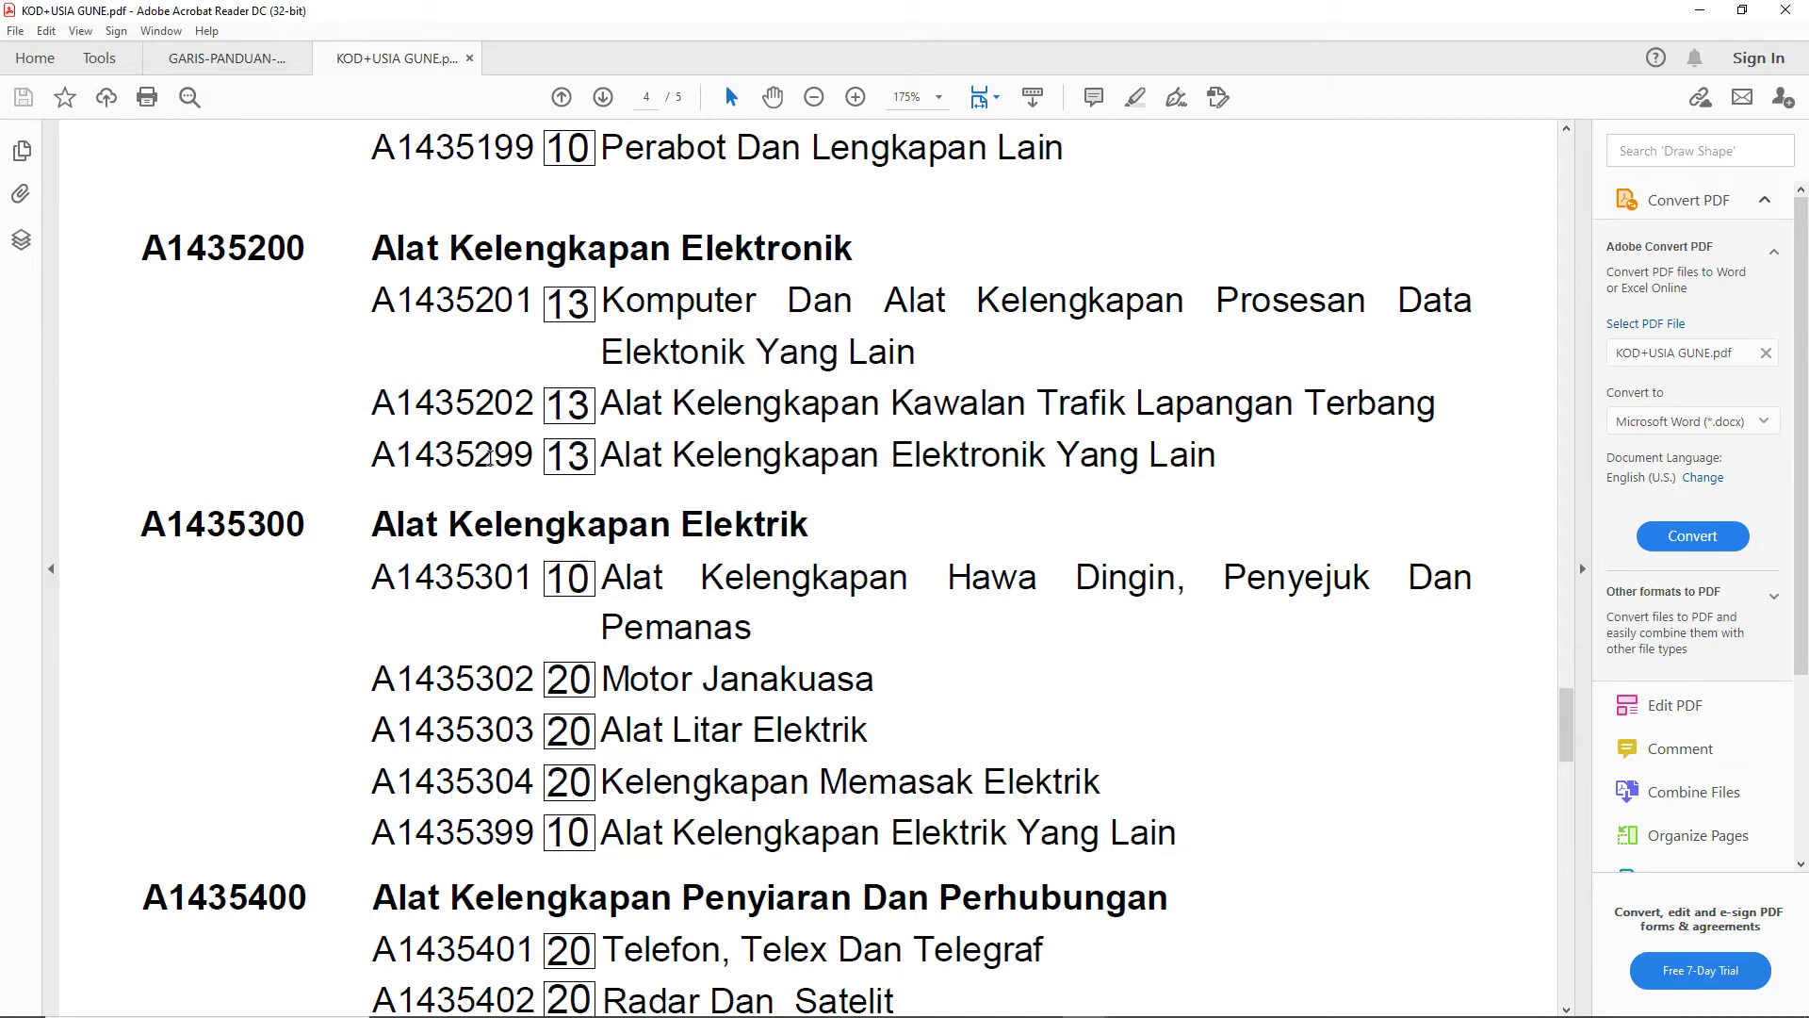
click(379, 457)
scroll(569, 479, up, 1)
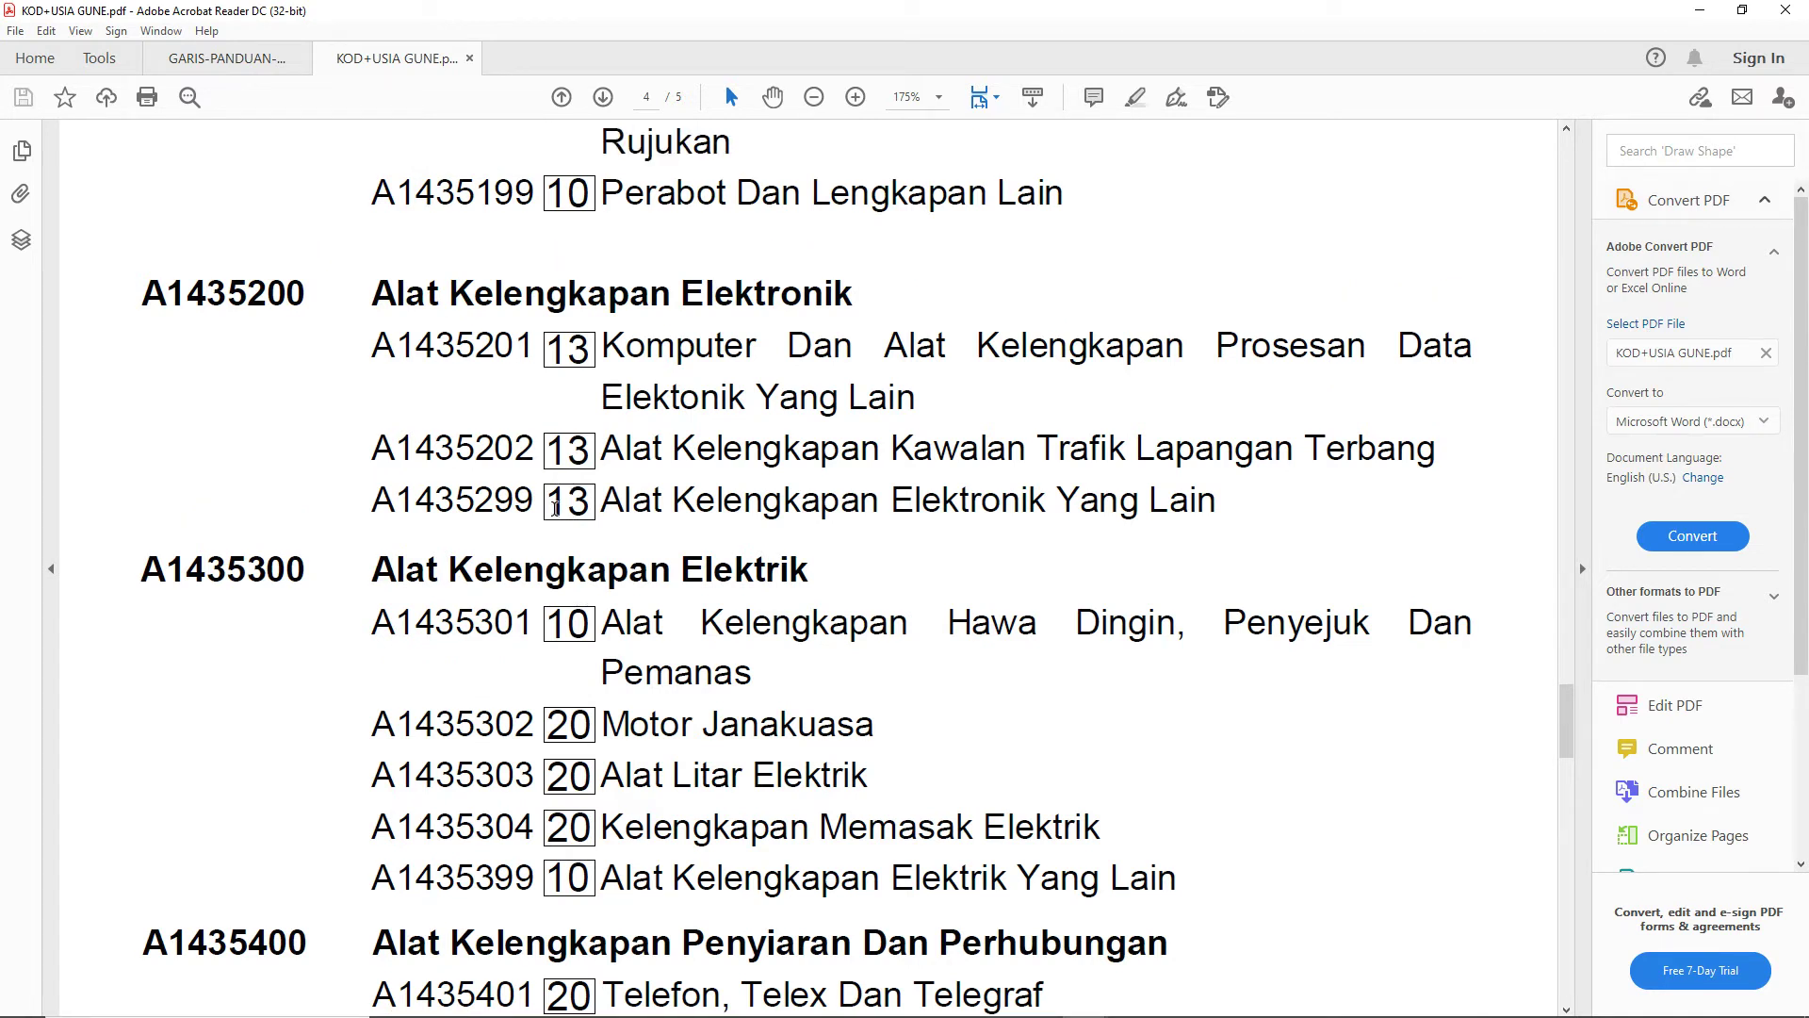
drag(546, 509, 586, 510)
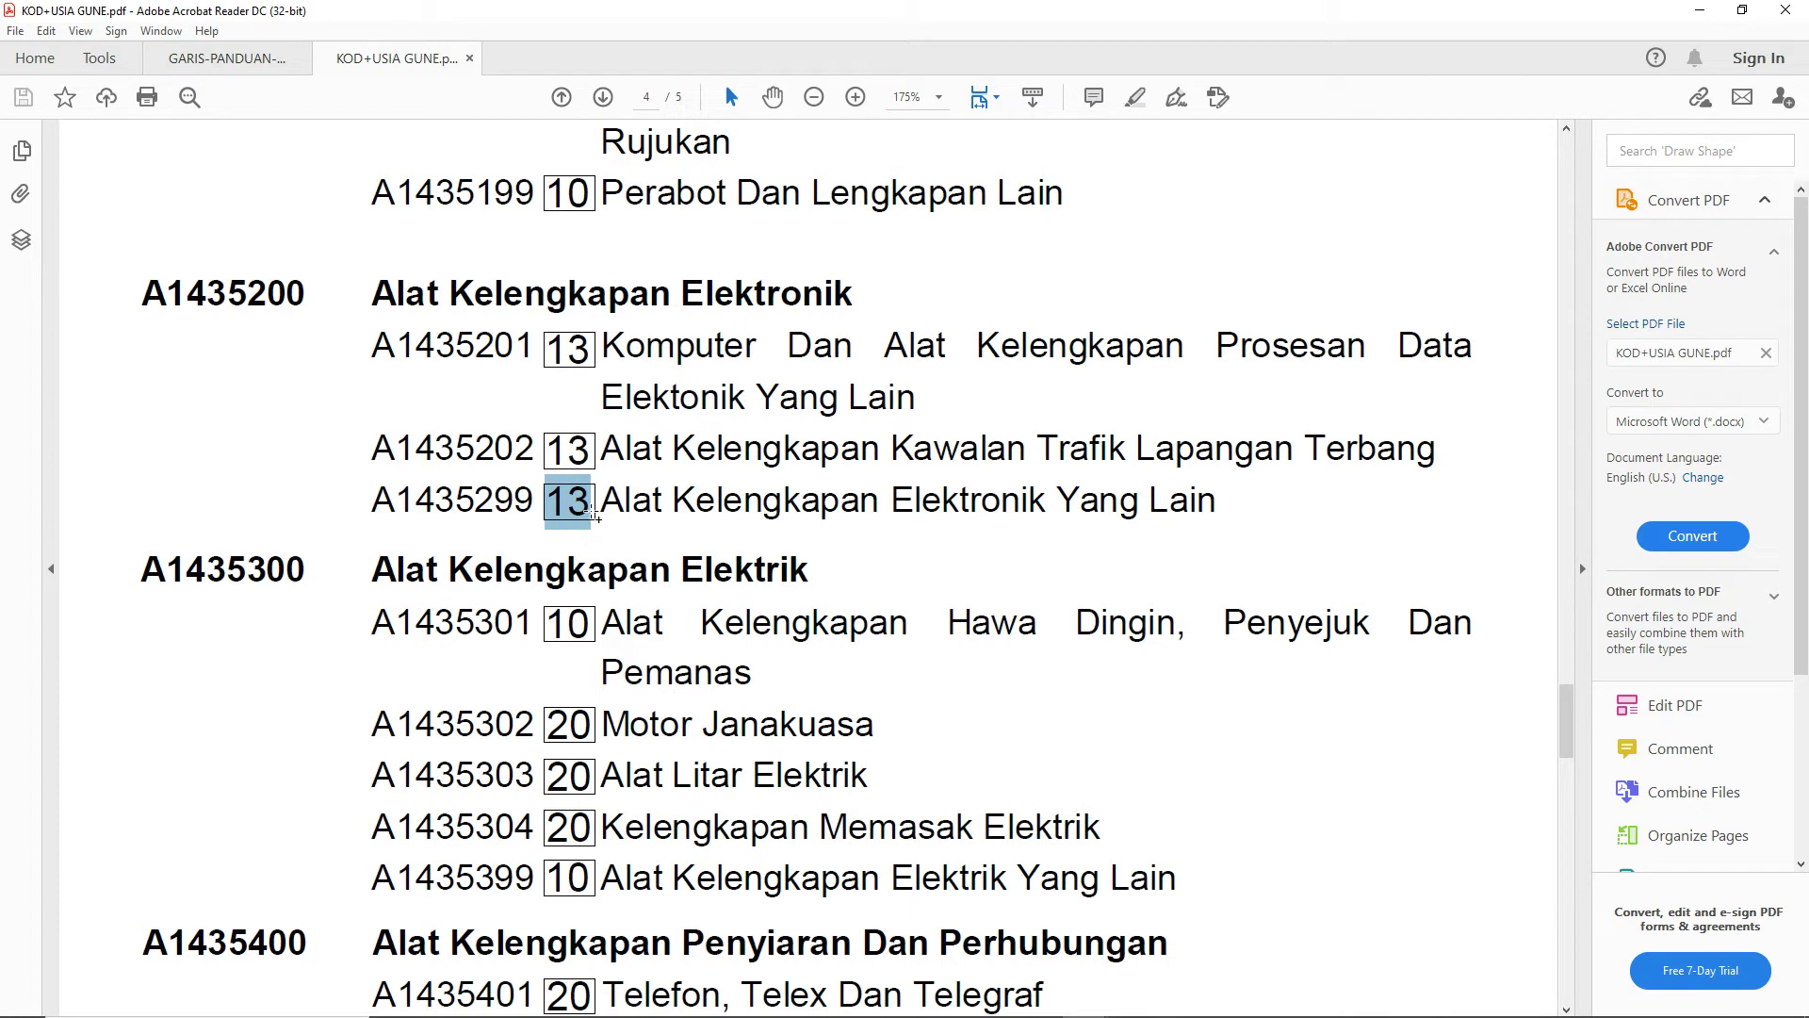
click(608, 565)
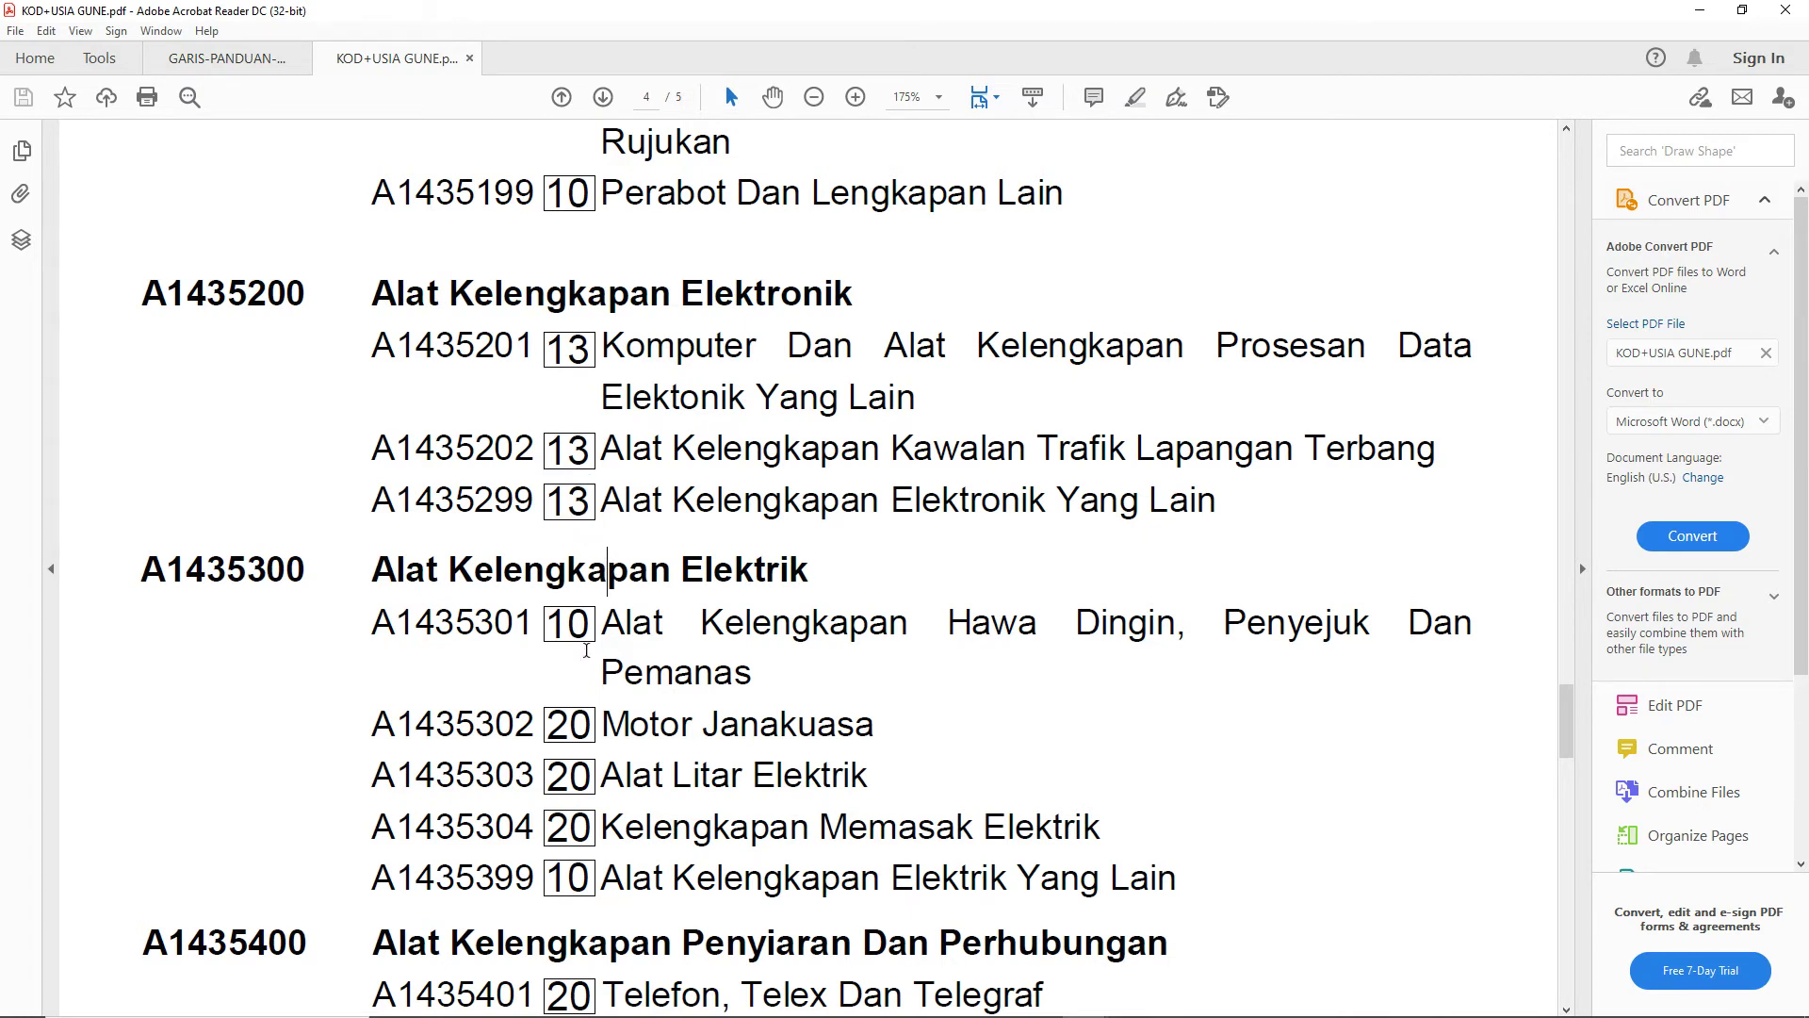
scroll(587, 650, down, 3)
scroll(586, 650, down, 4)
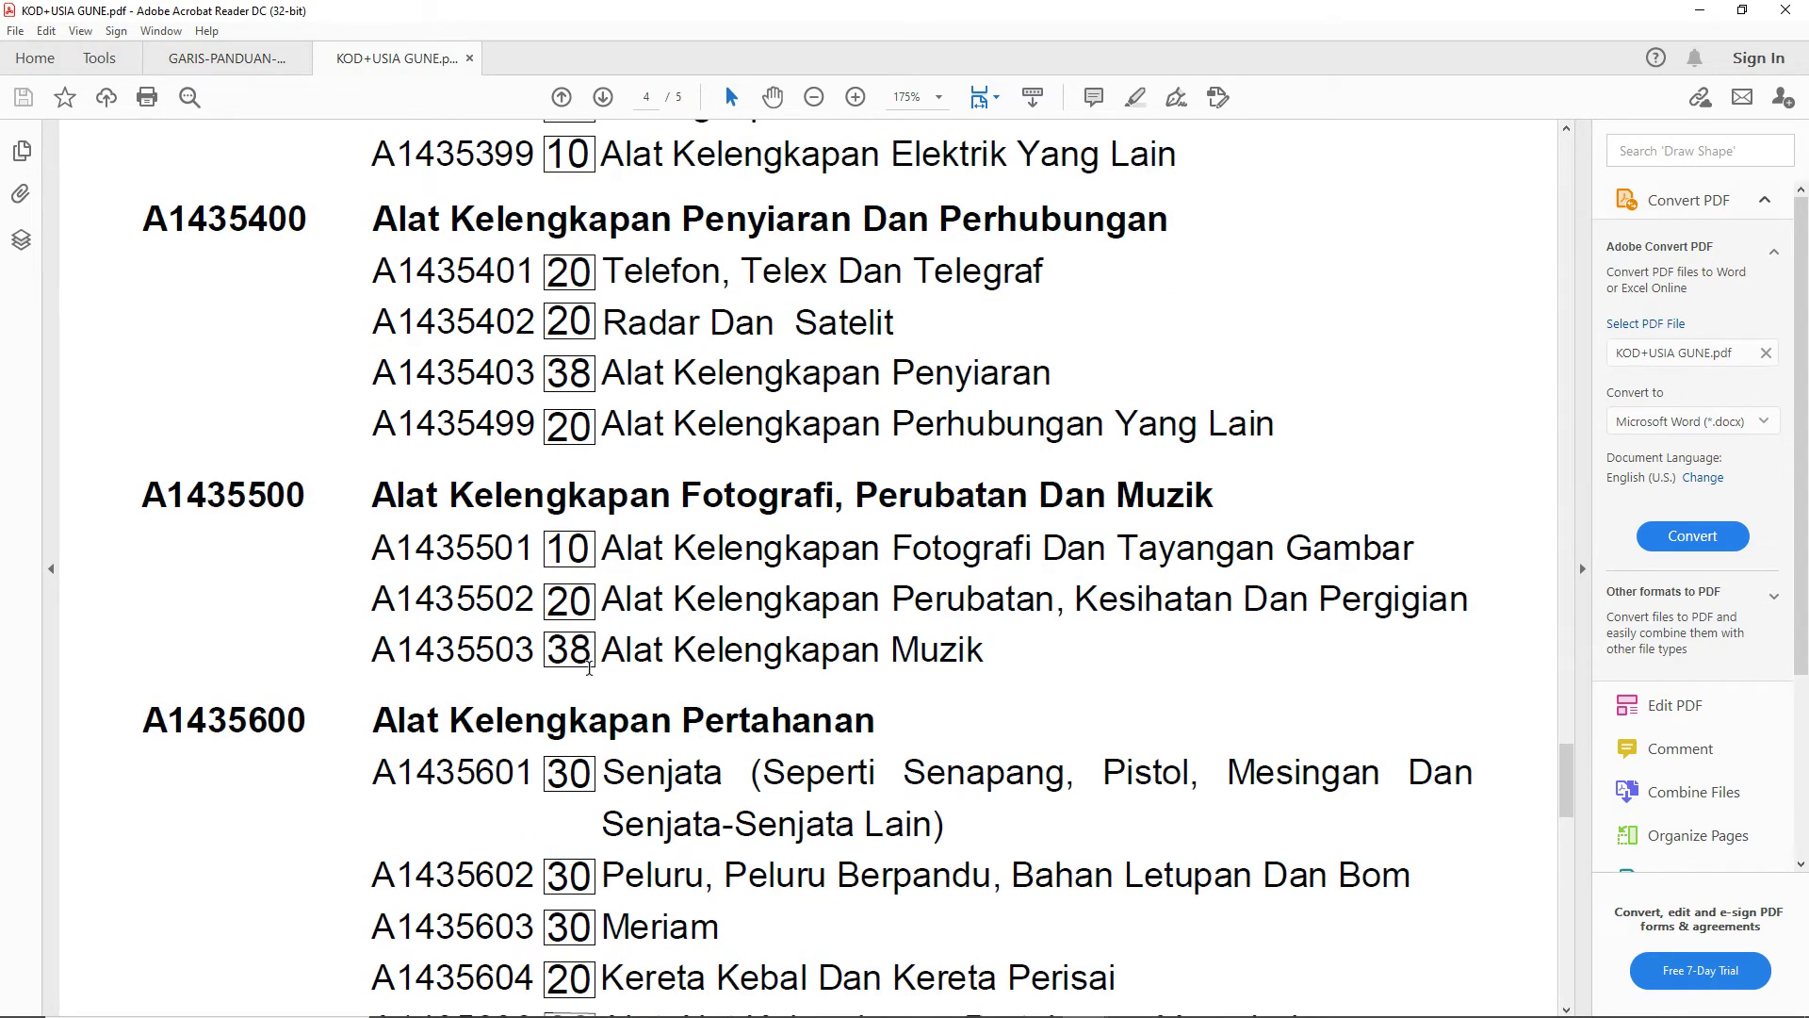
scroll(589, 667, up, 2)
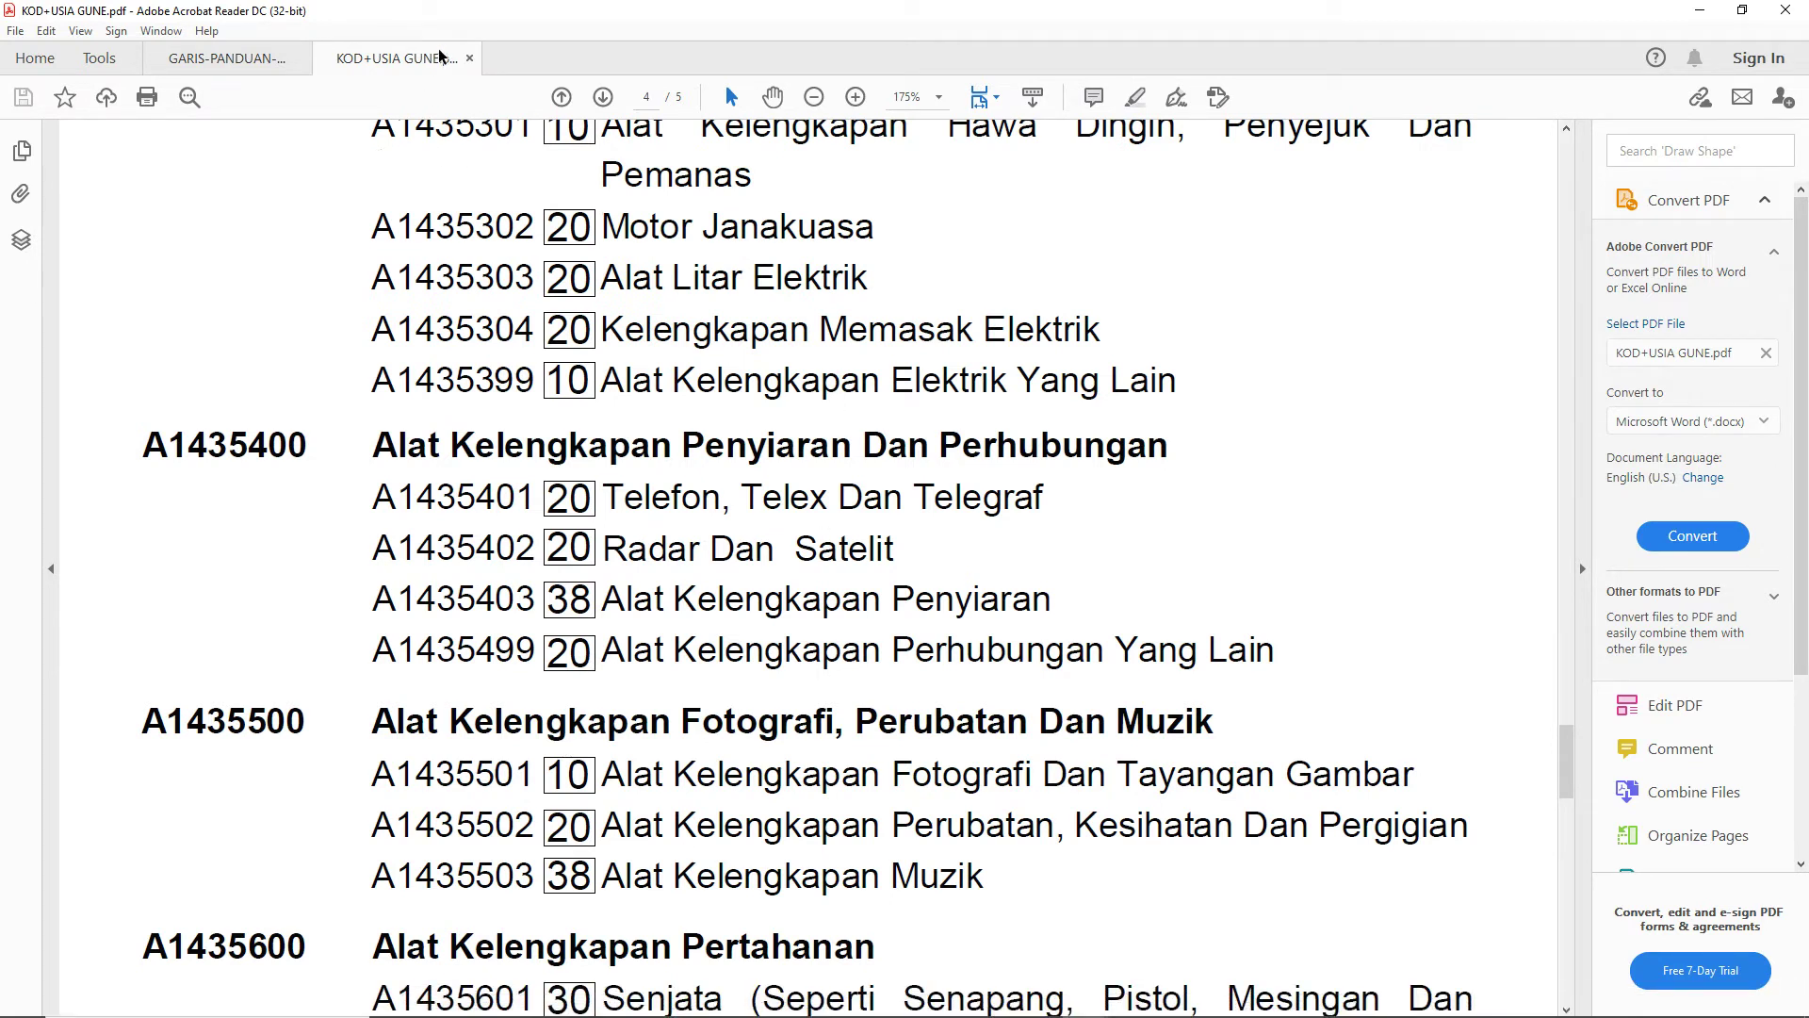
- Close both PDF guides and the export workbooks, and return to the Template Penyesuaian Aset FORMULA 2021 workbook in Excel
click(1786, 10)
click(805, 561)
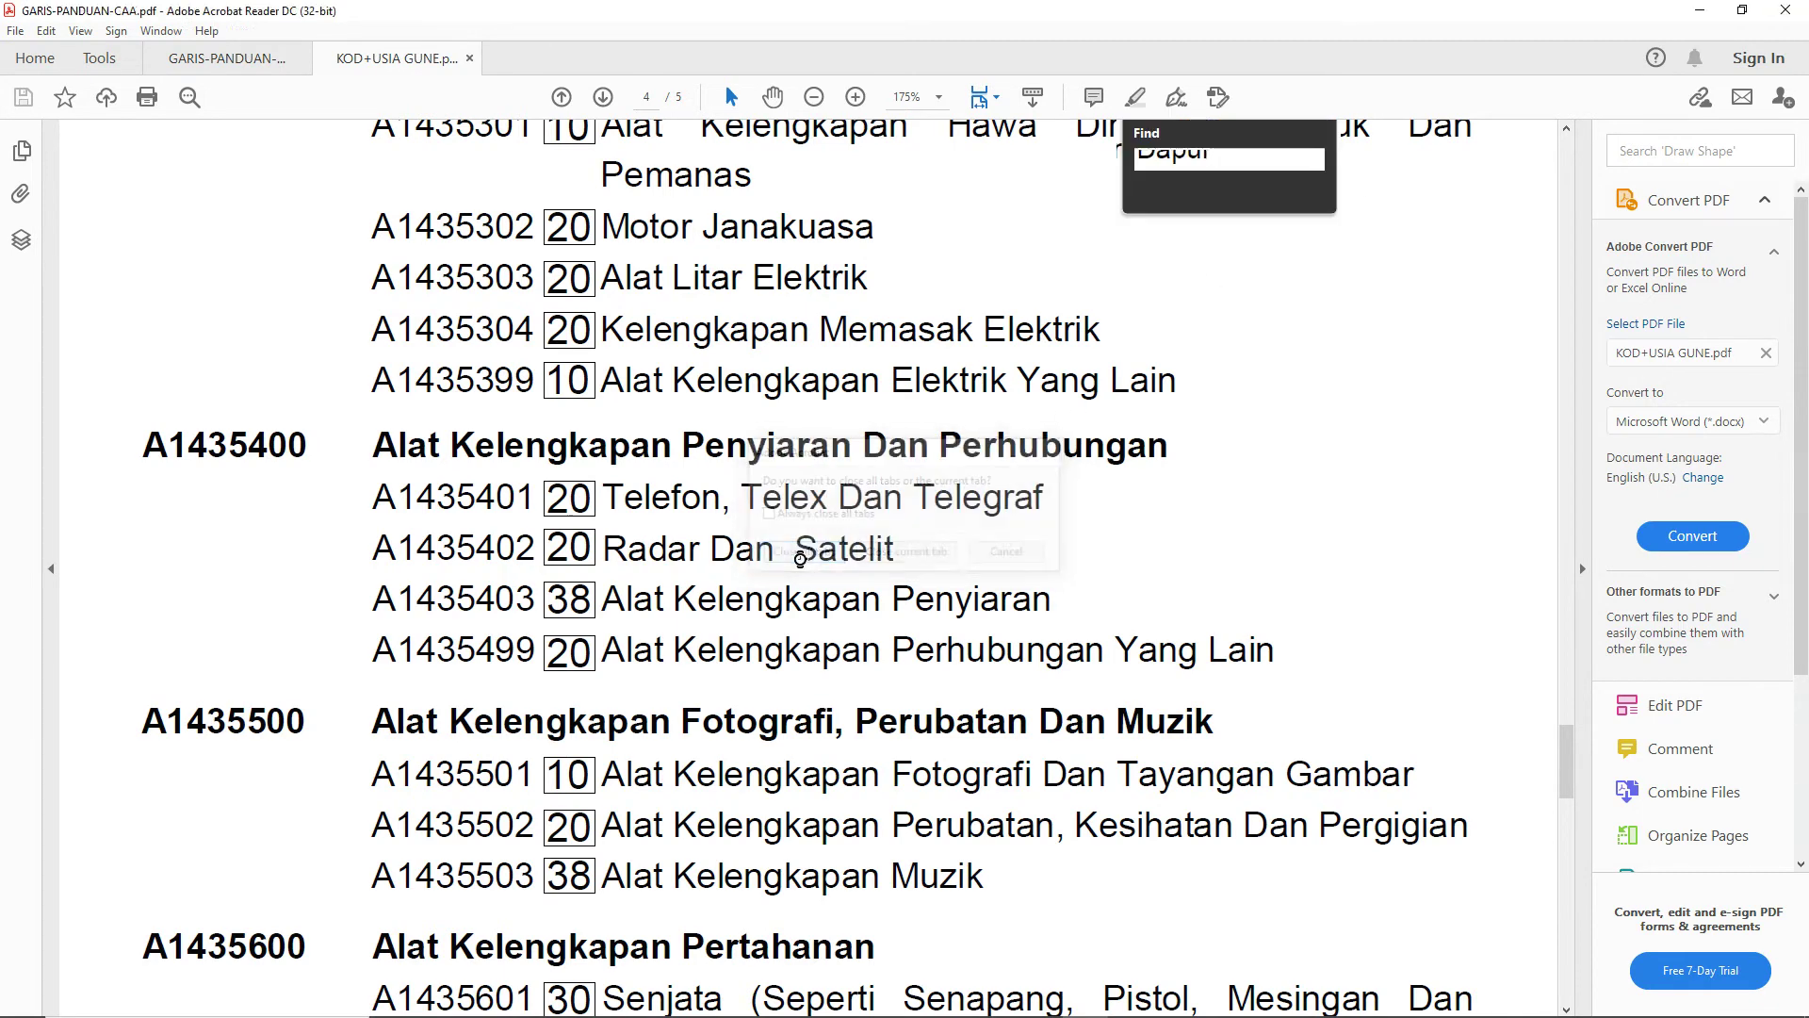
mouse_move(725, 1011)
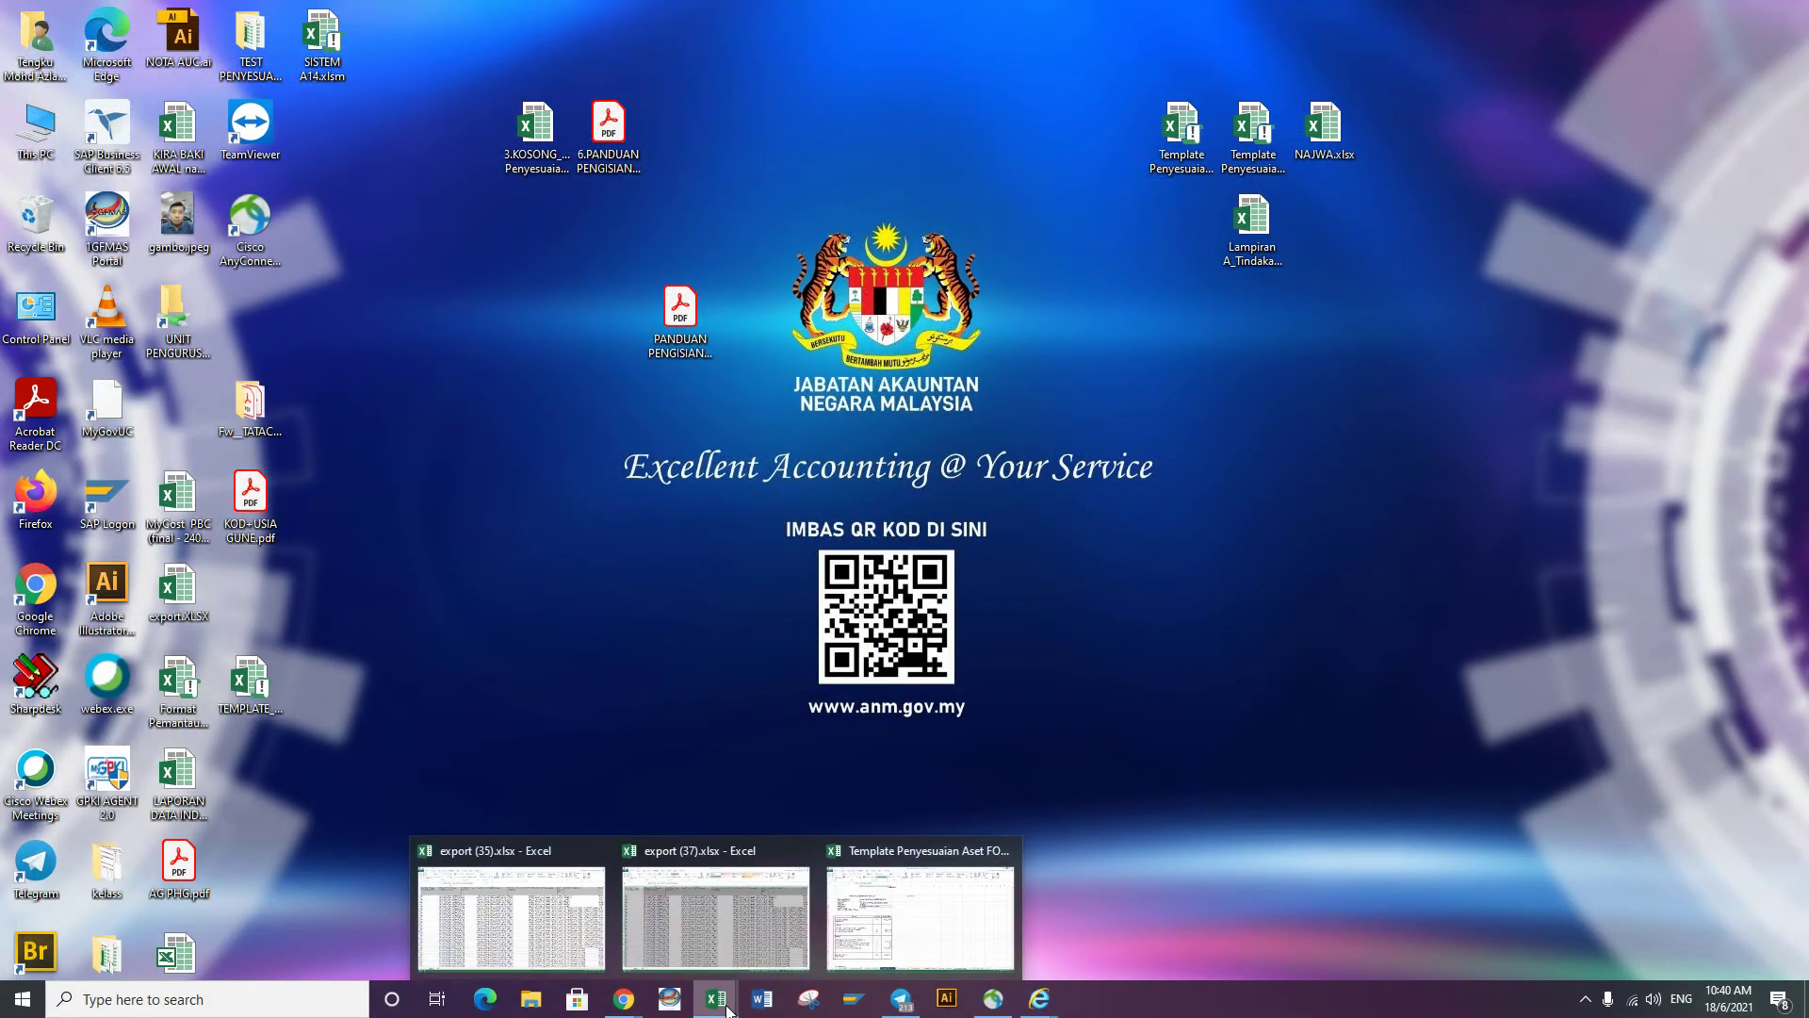
click(804, 852)
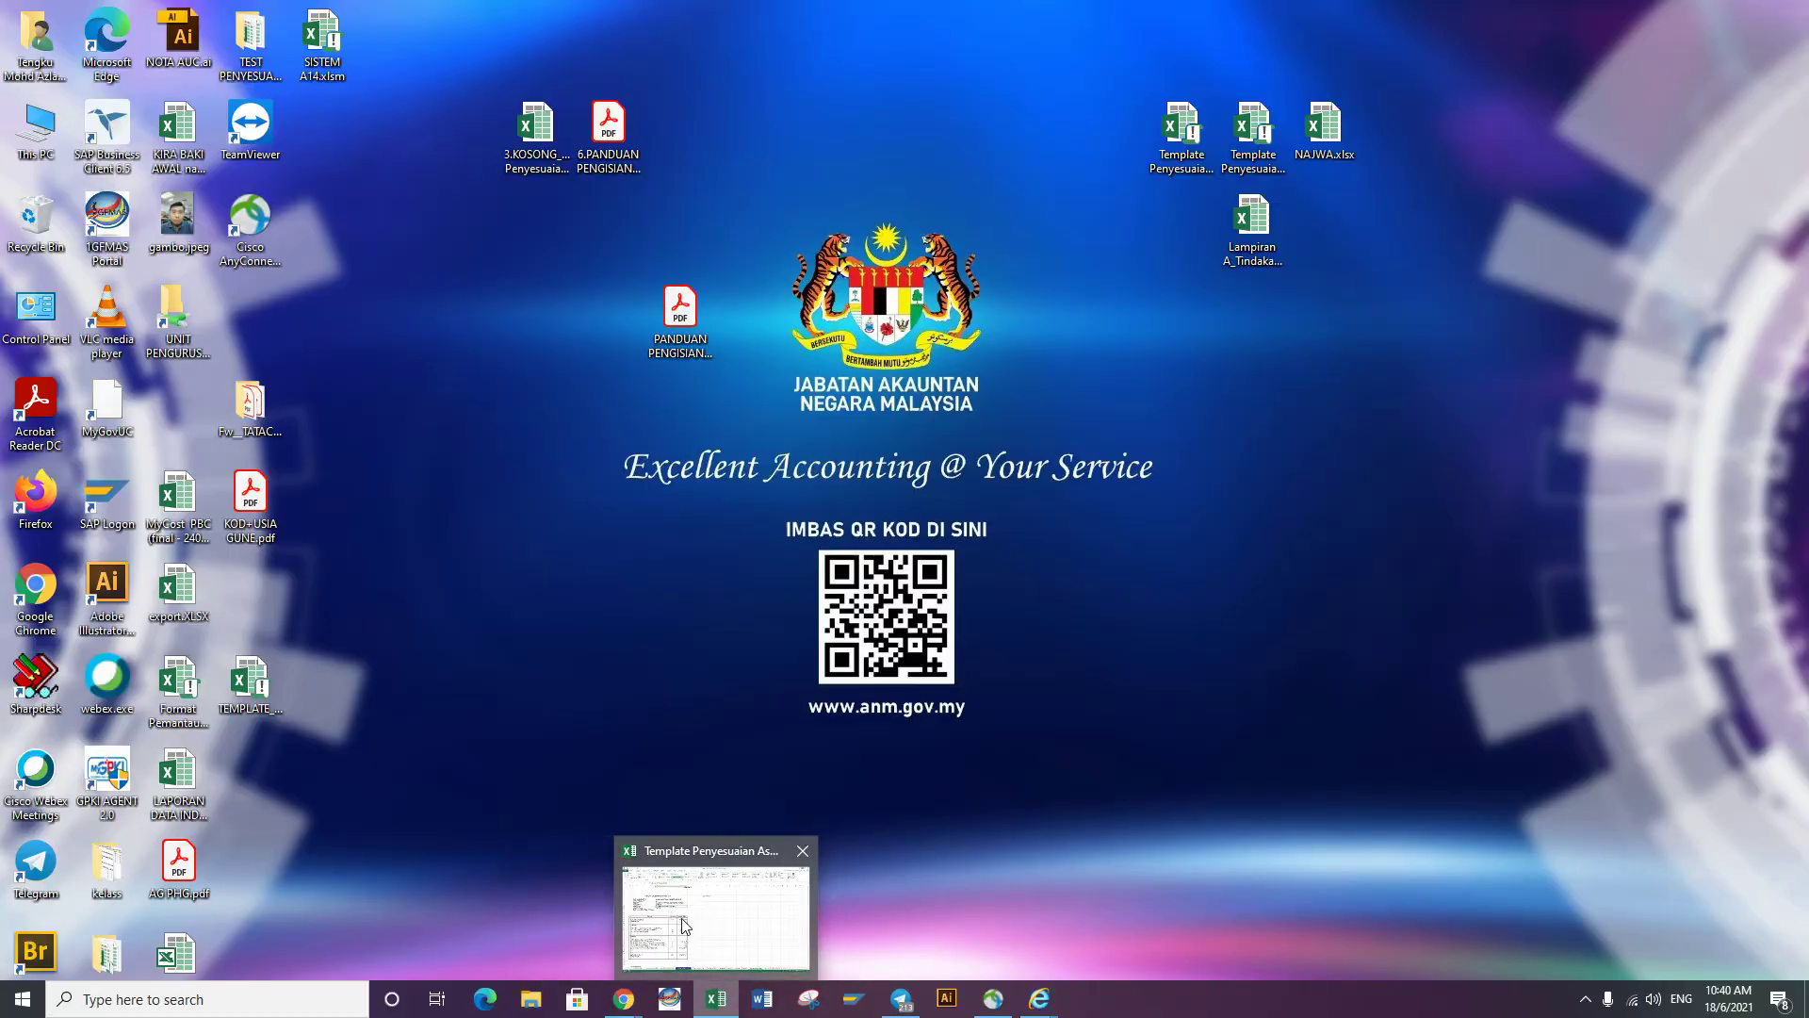
click(680, 918)
- Examine the counts and amounts in the Tambah (Lampiran A) and Kurang (Lampiran B) sections of the reconciliation statement
click(337, 707)
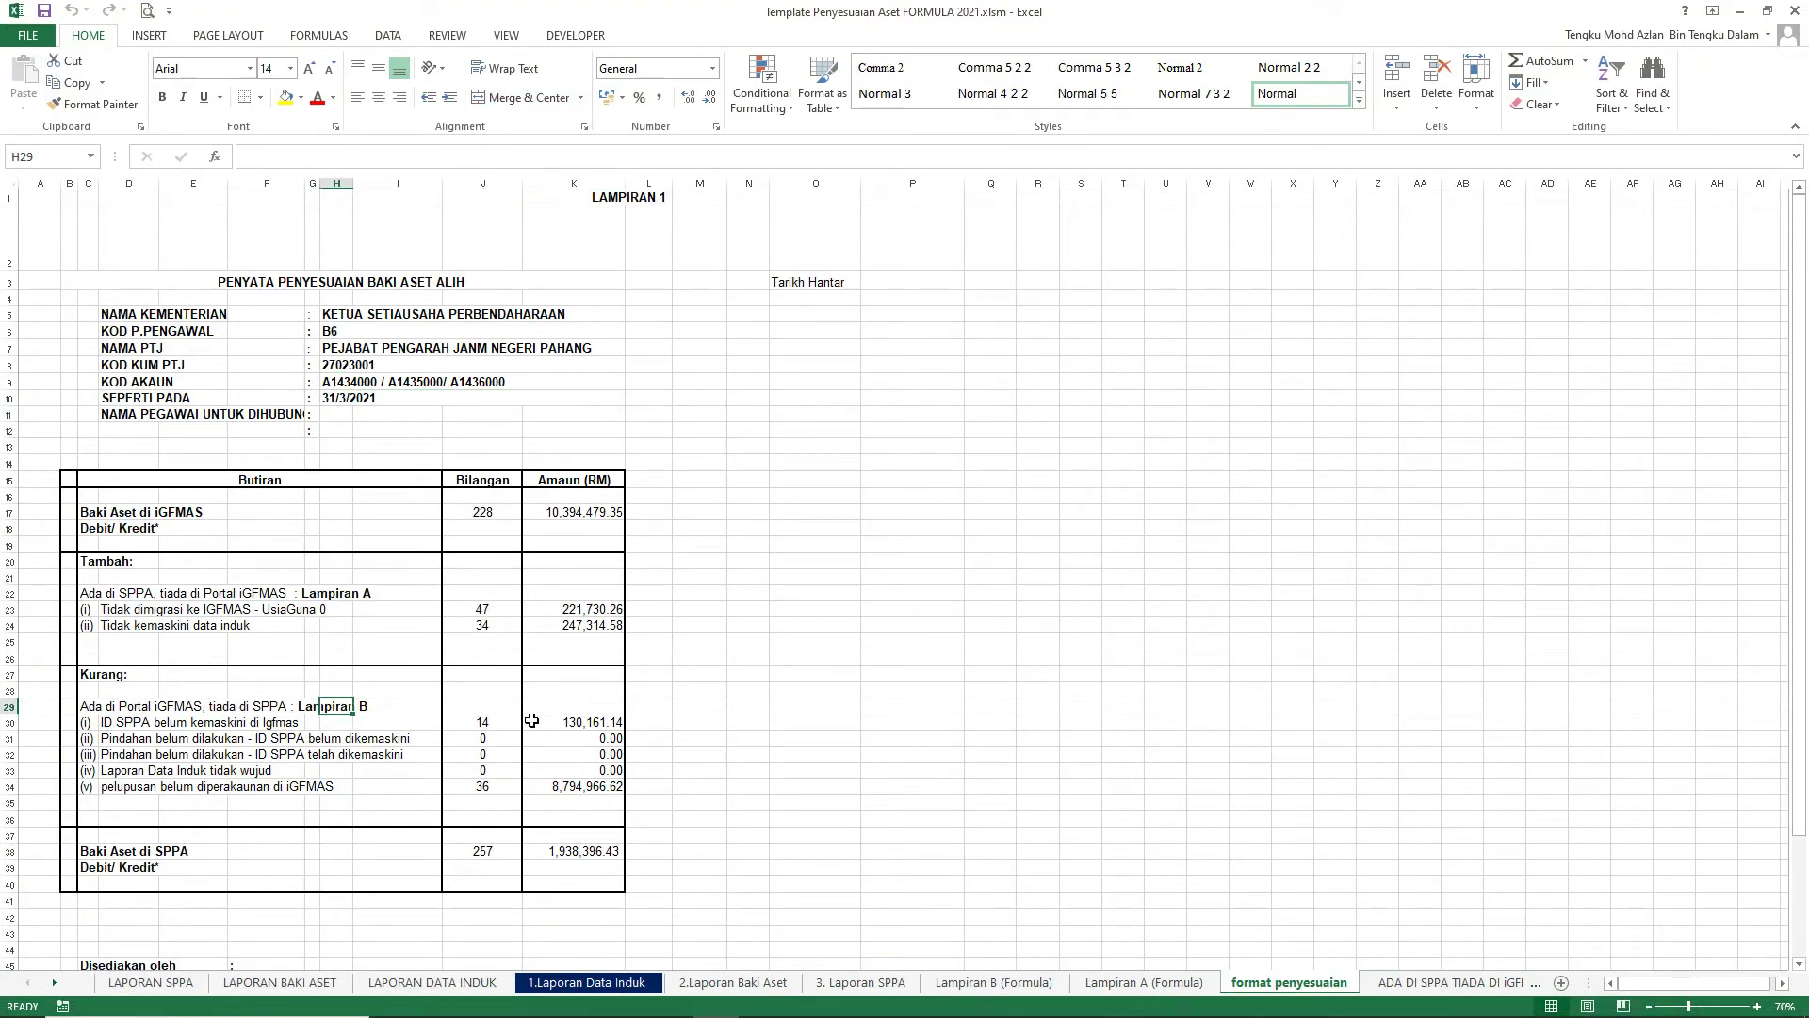
click(502, 723)
click(499, 789)
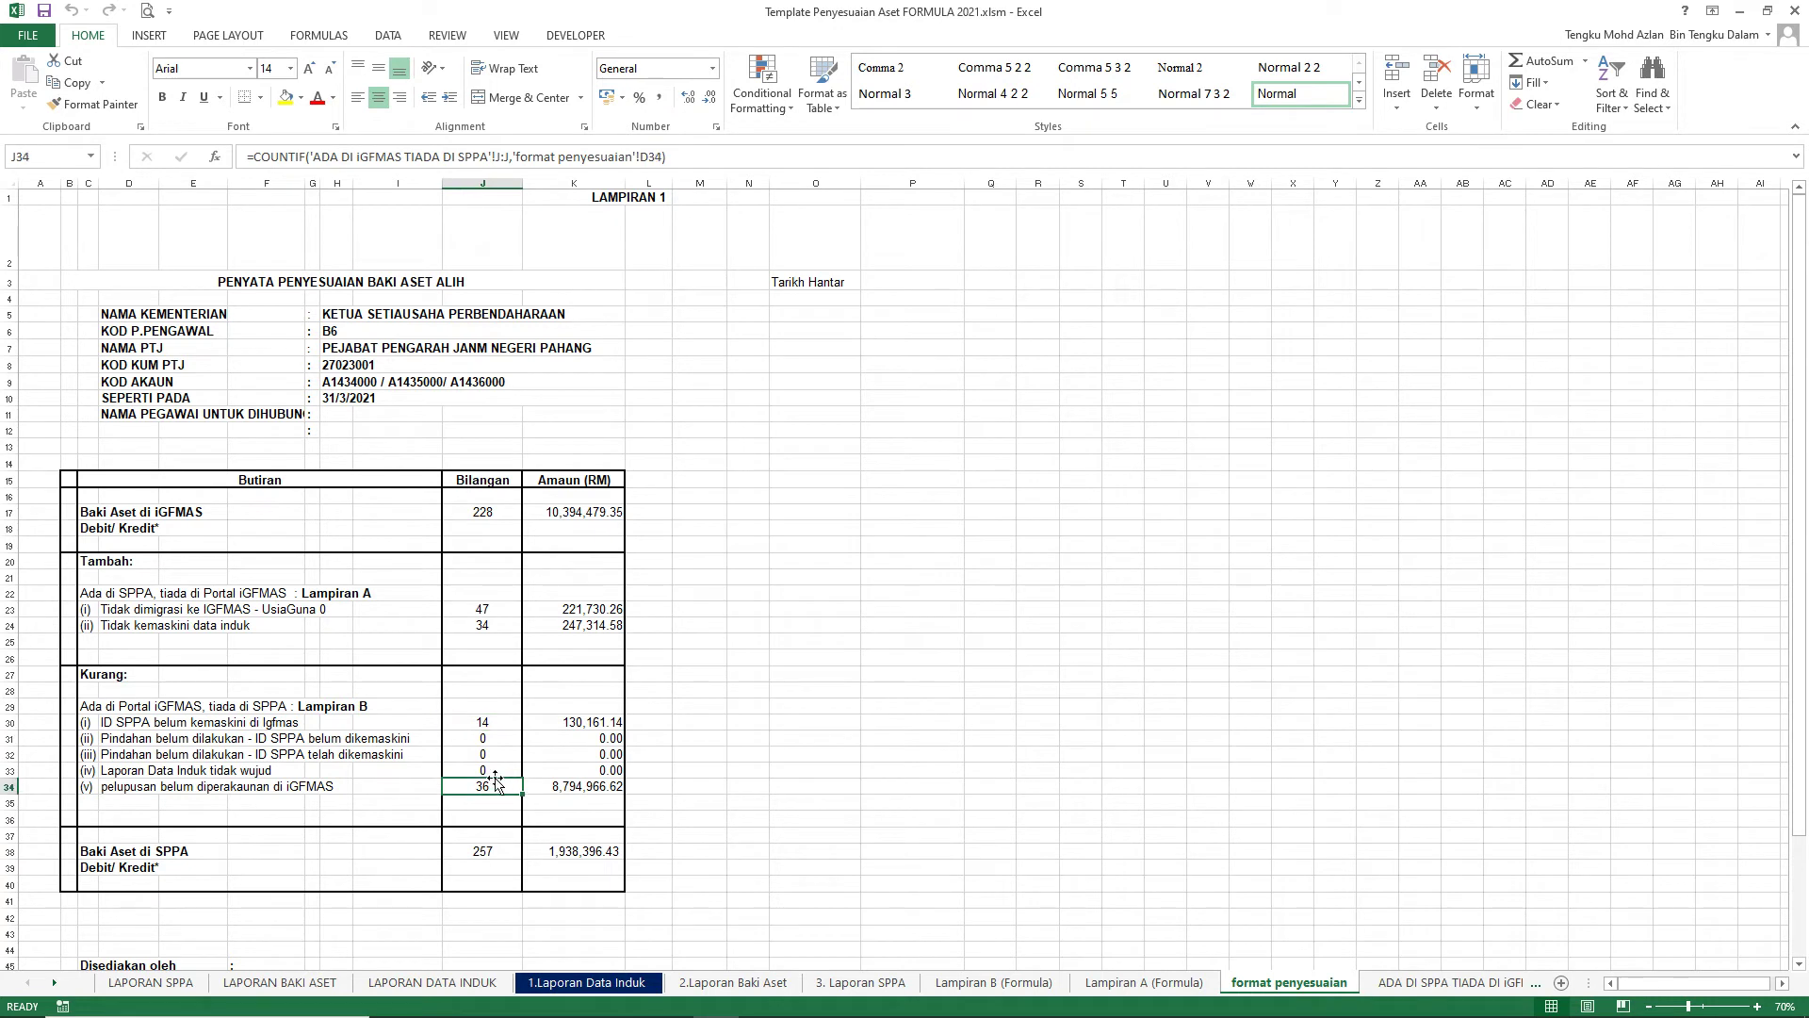
drag(482, 612, 496, 652)
drag(387, 578, 750, 881)
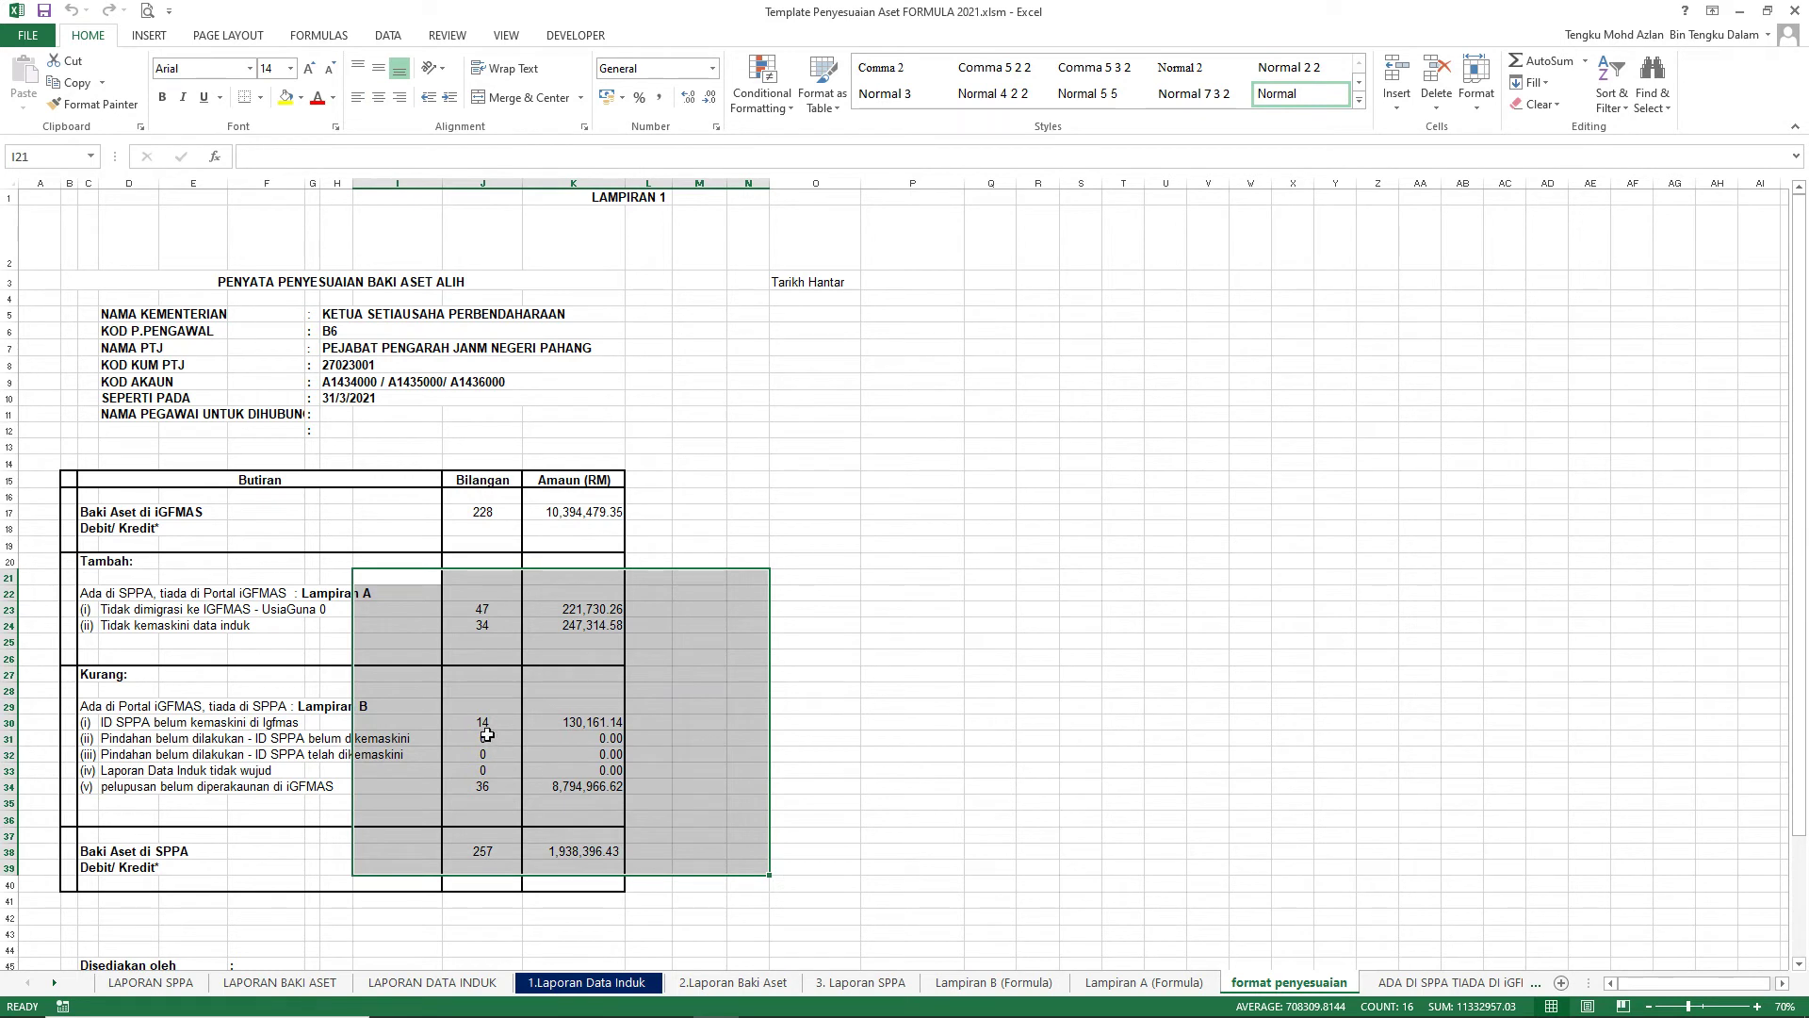
drag(494, 721, 568, 798)
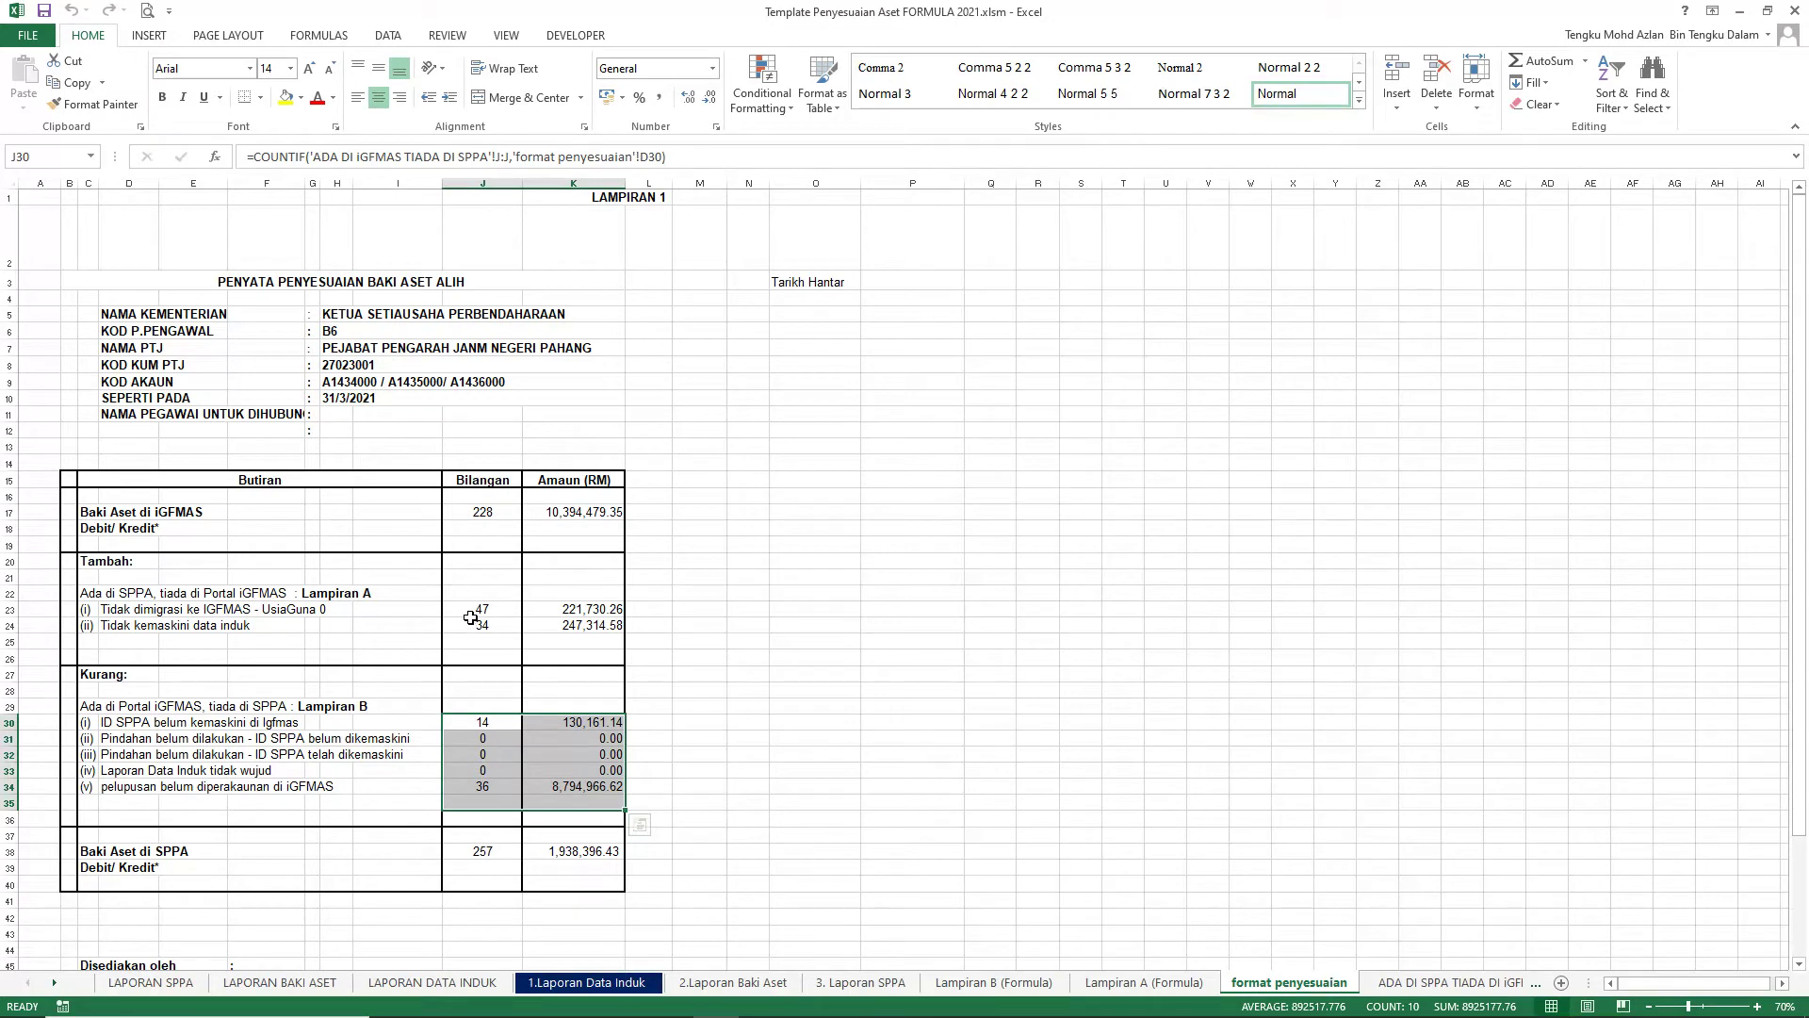
drag(471, 606, 577, 627)
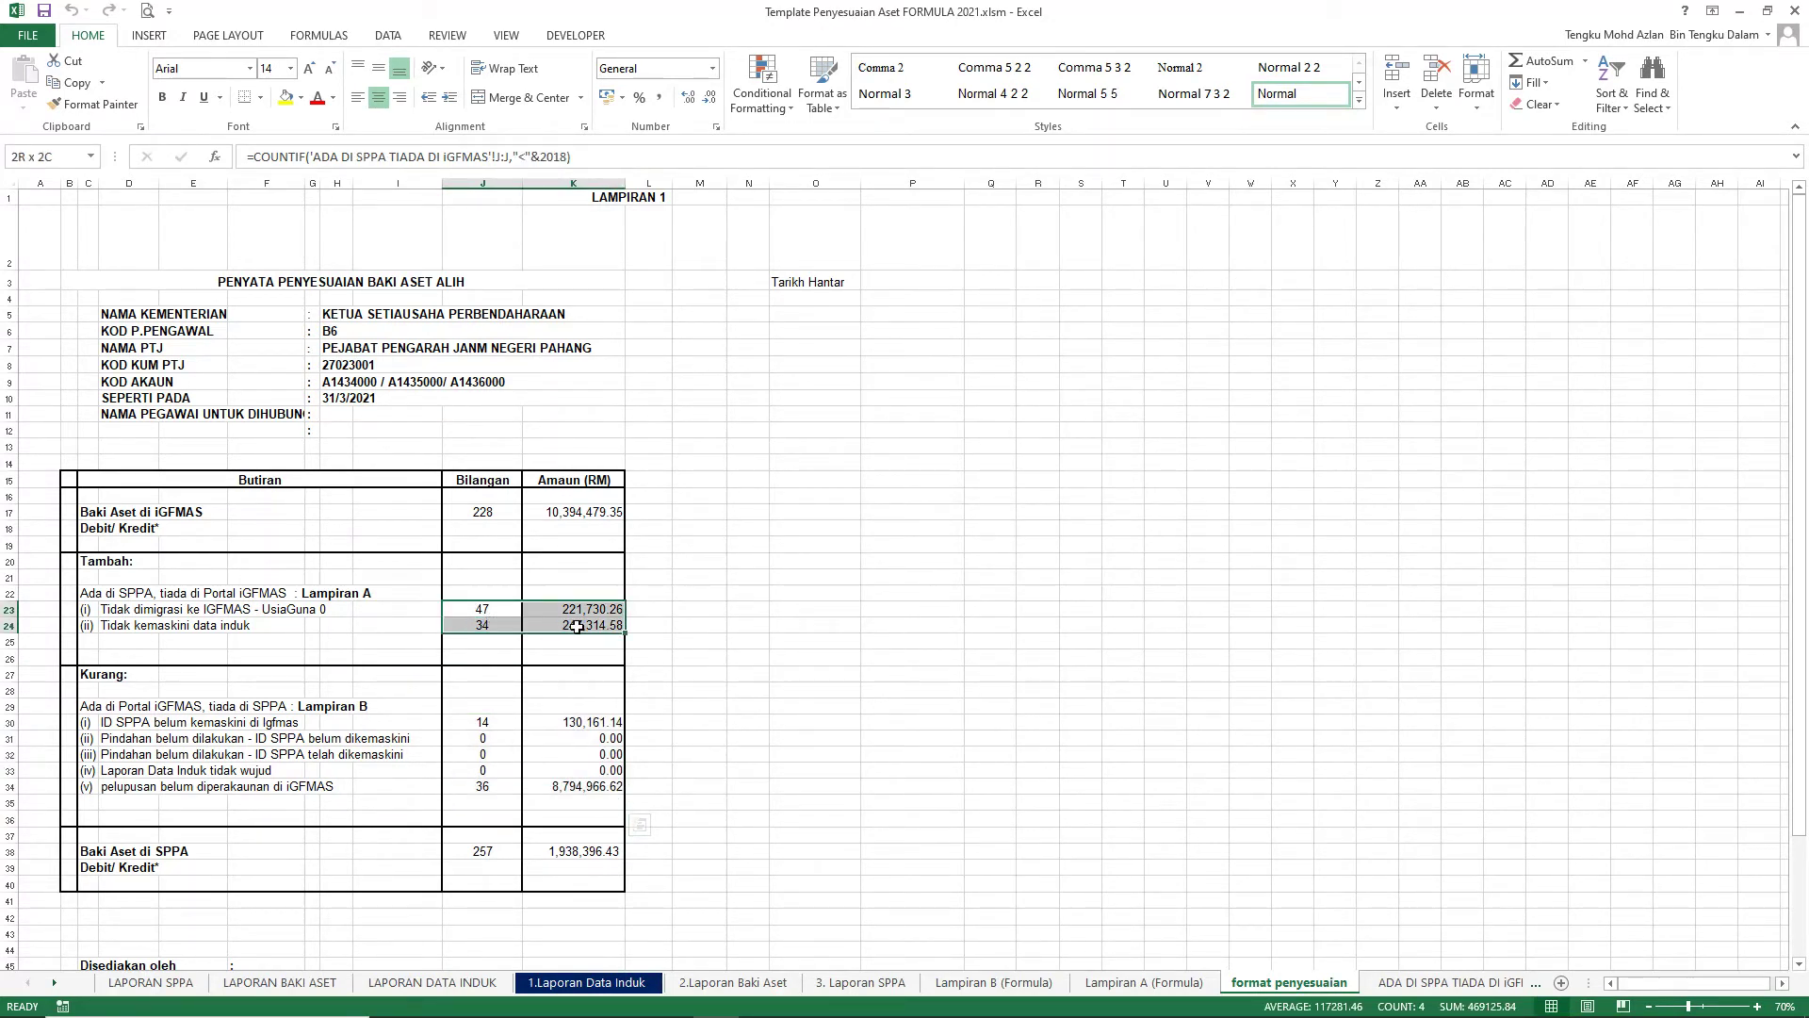
drag(576, 626, 577, 627)
click(492, 606)
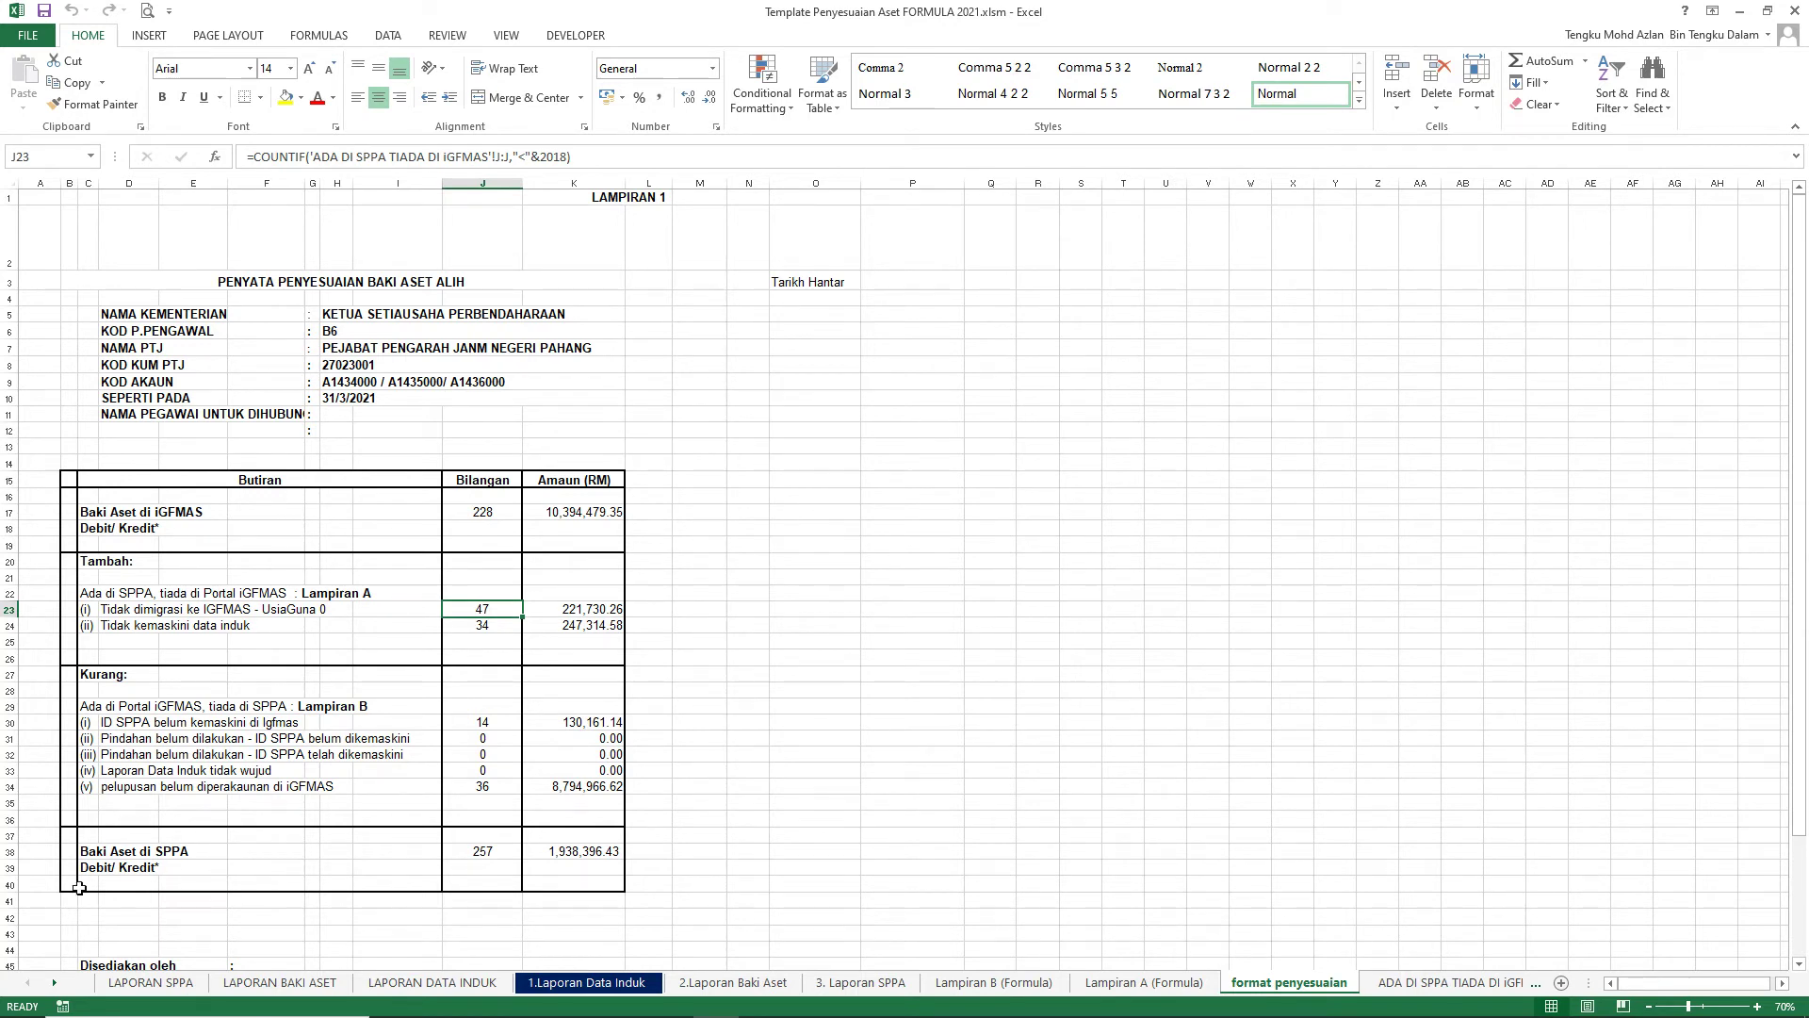
- Compare the statement's Lampiran A entries with the ADA DI SPPA TIADA DI iGFMAS sheet and leave that sheet open
click(54, 983)
click(54, 983)
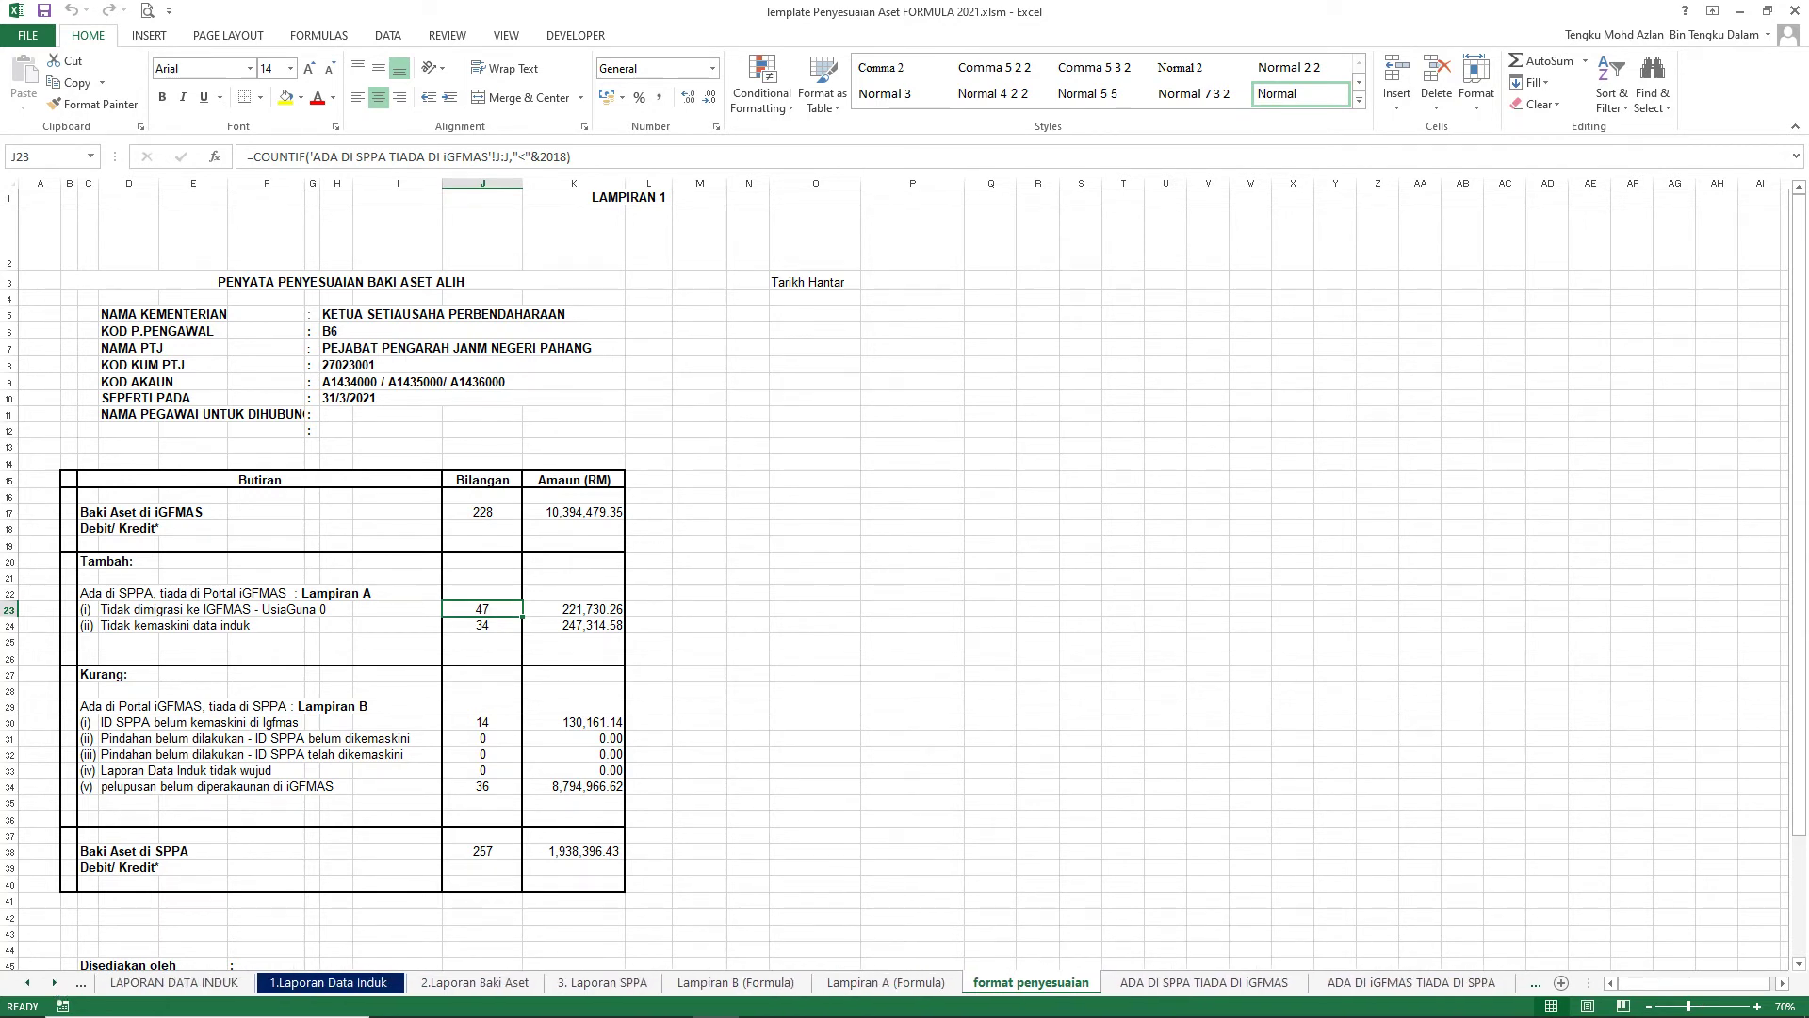
mouse_move(1605, 1015)
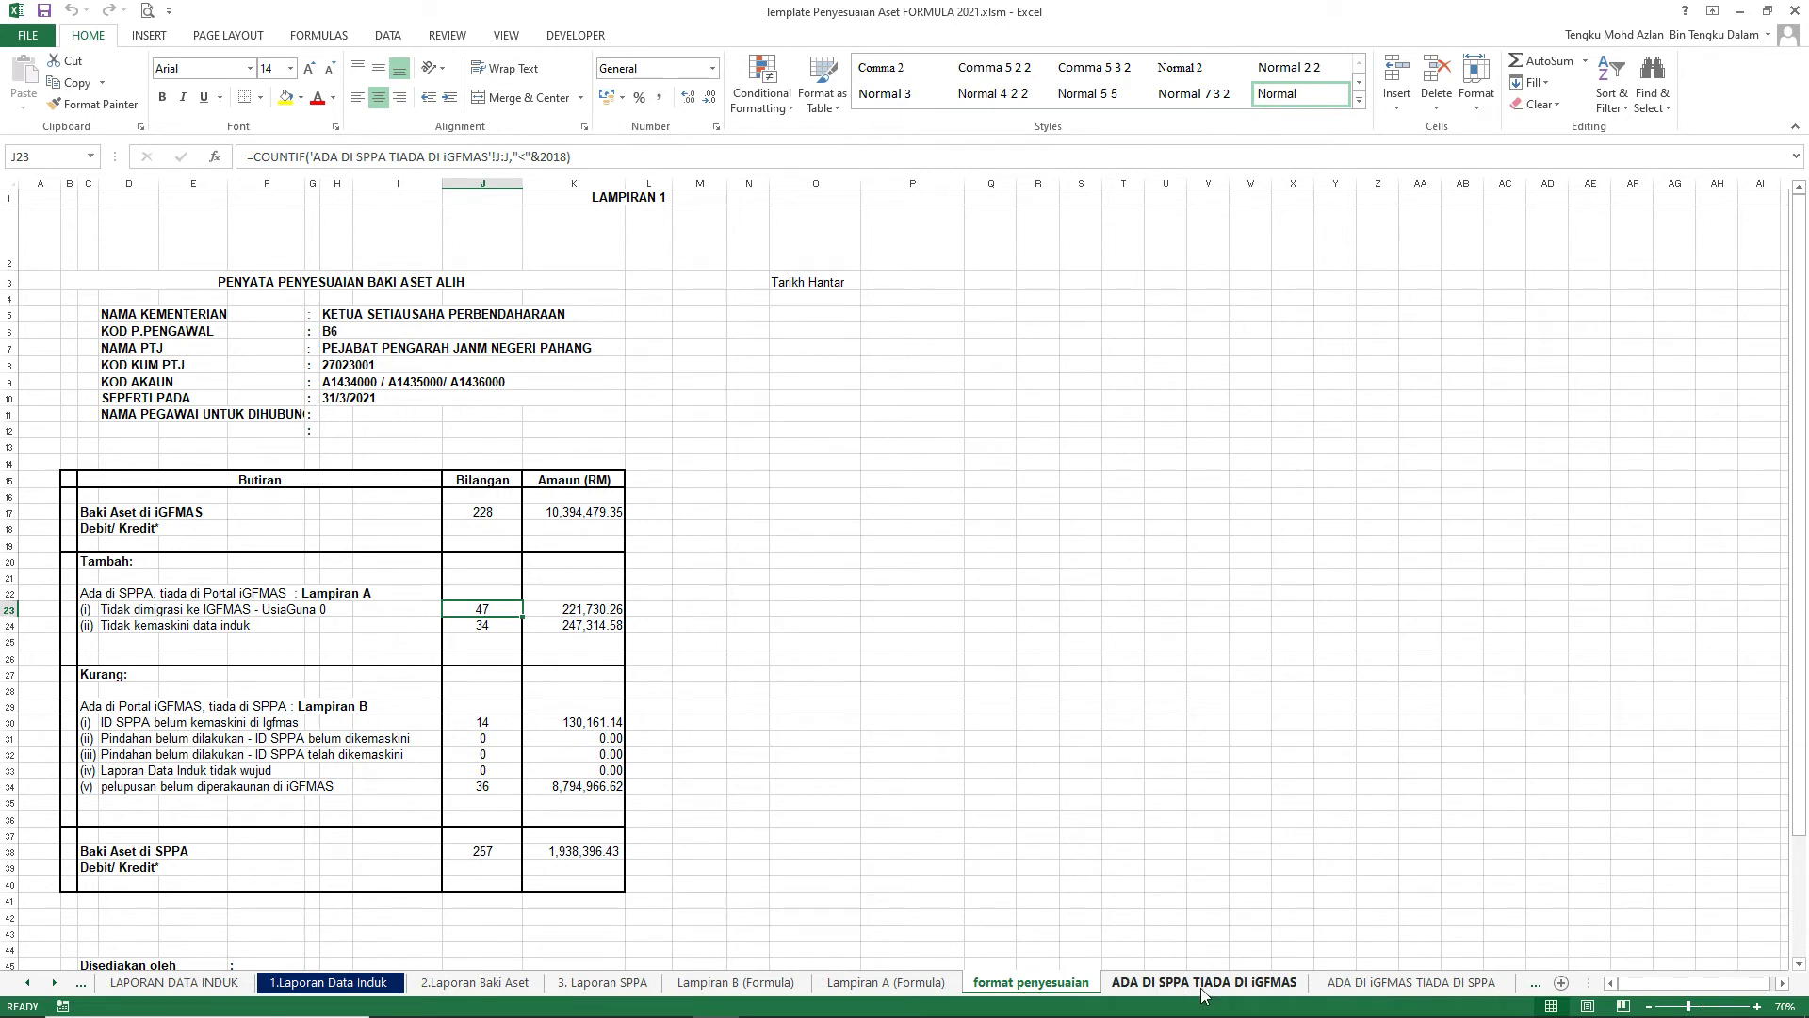
click(1202, 985)
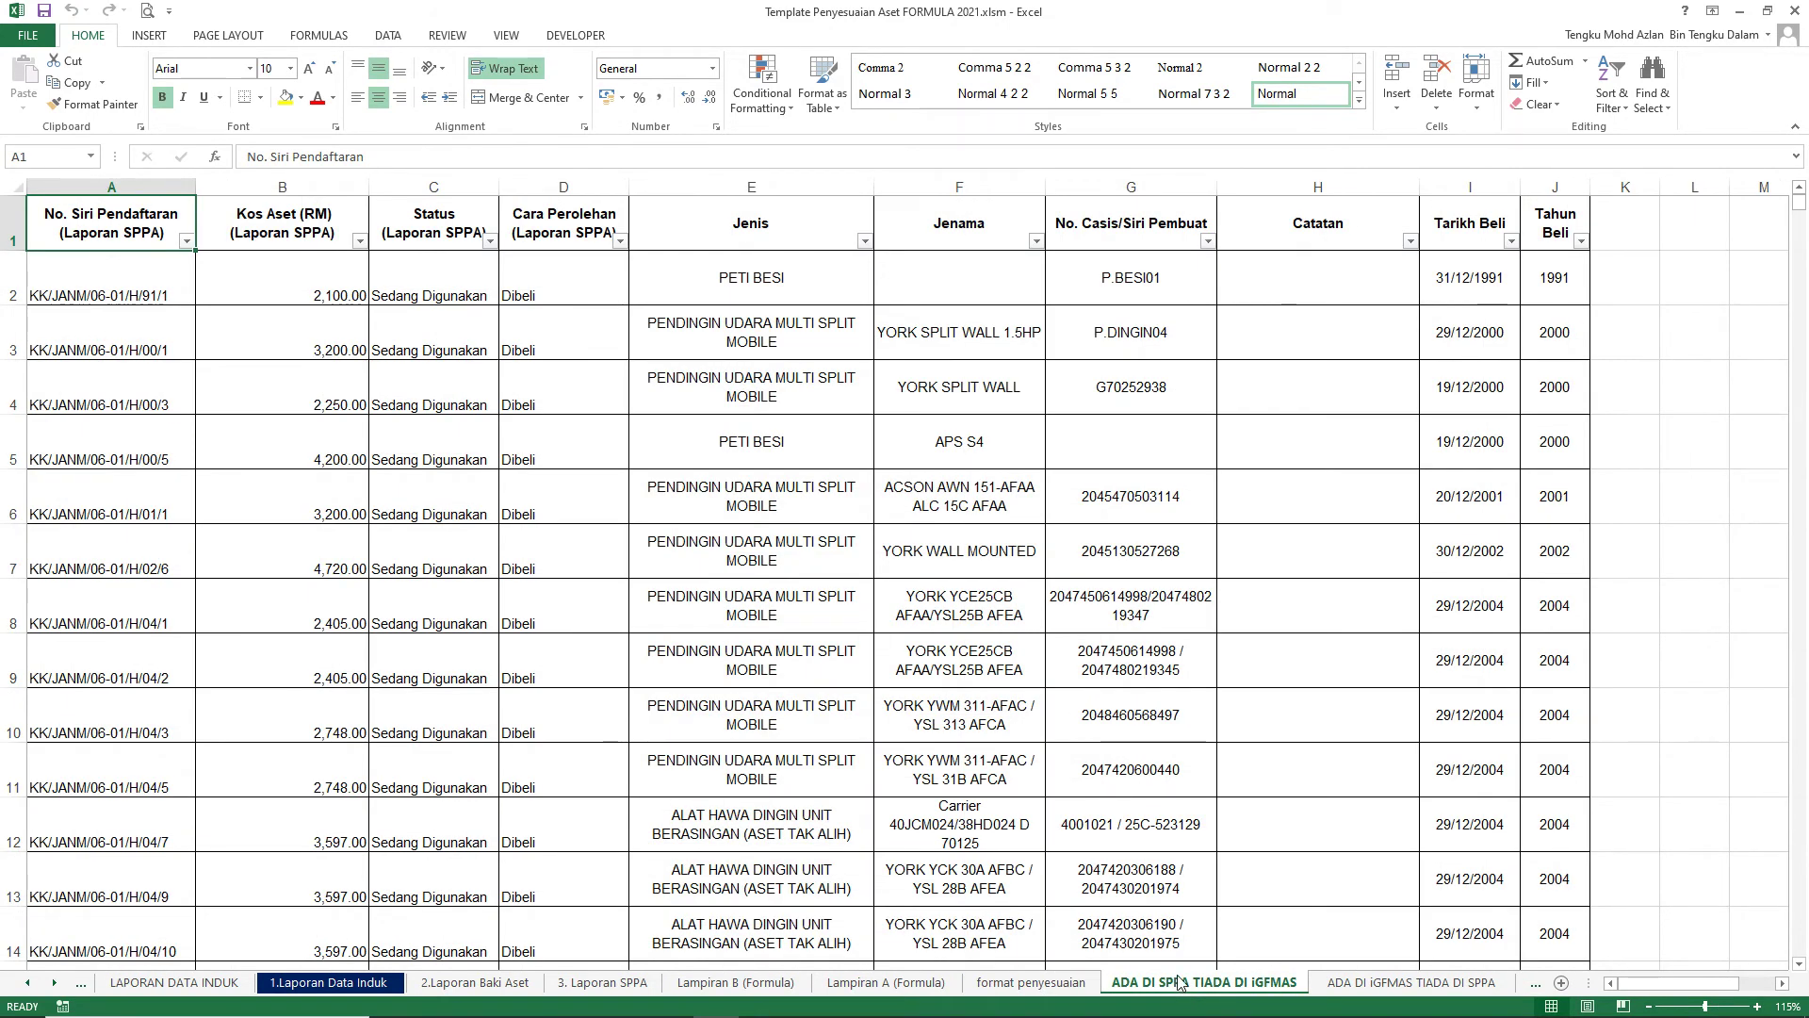
click(1031, 983)
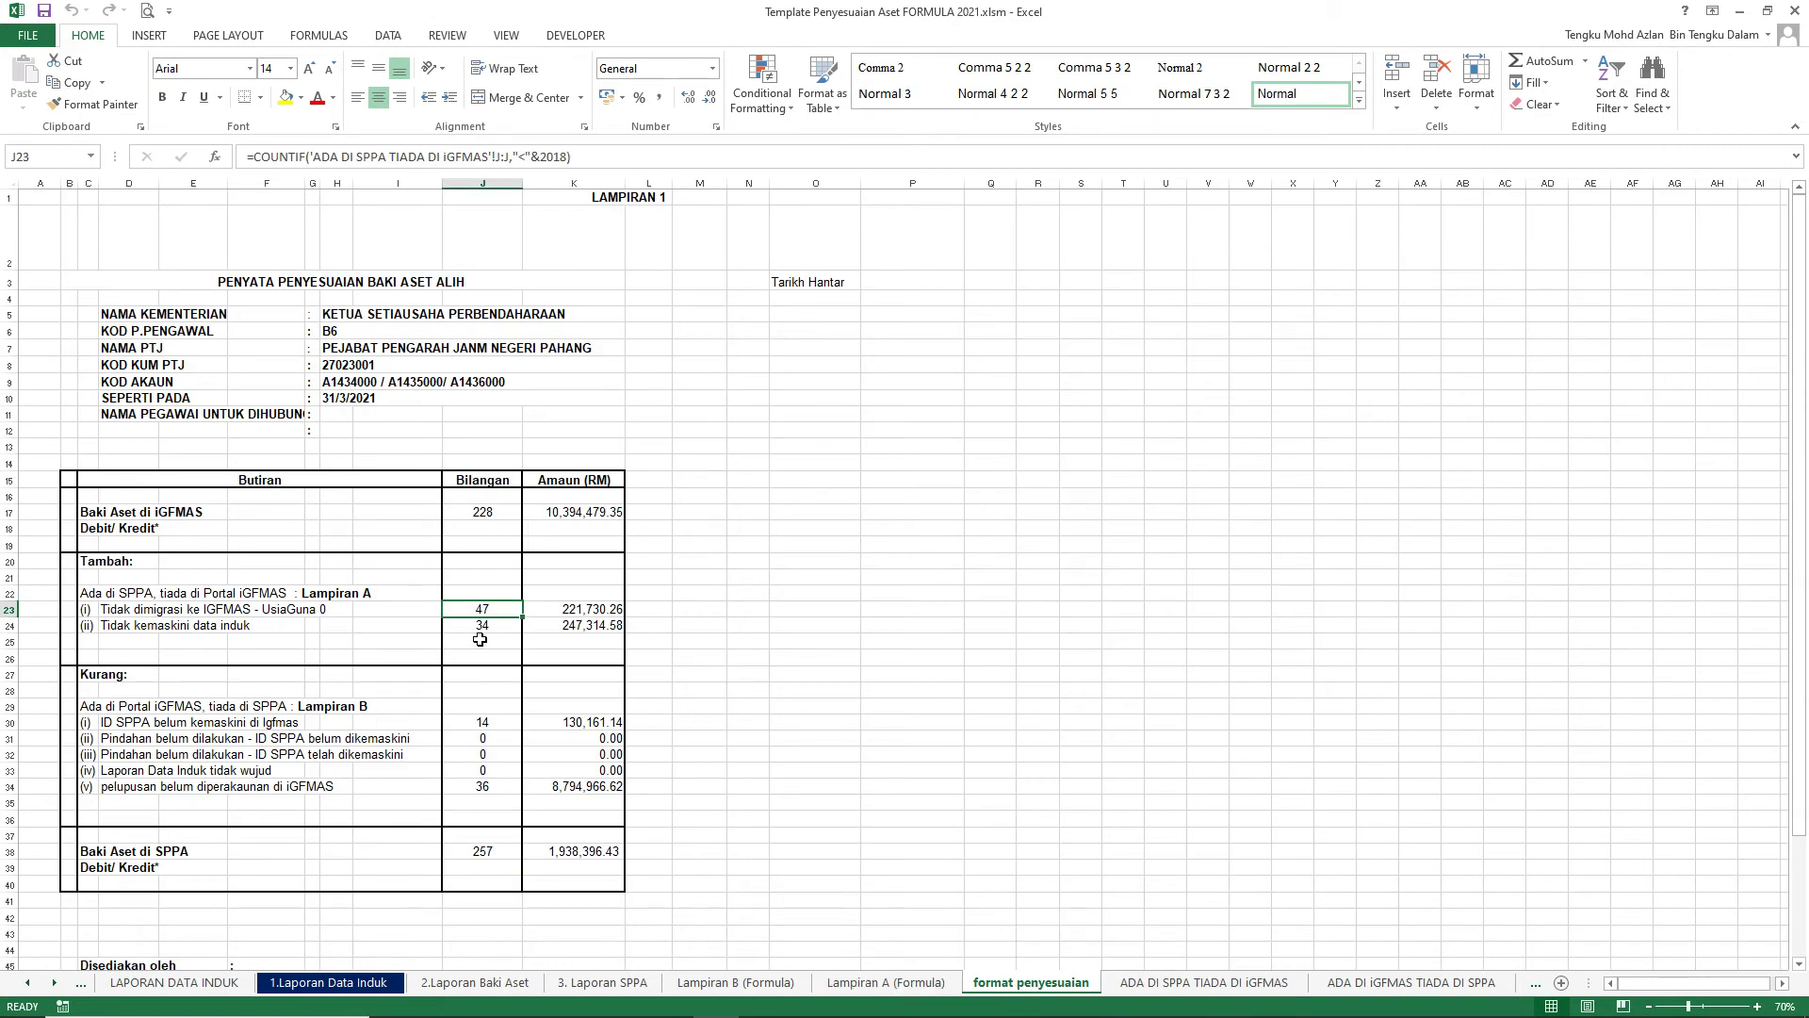
click(1203, 983)
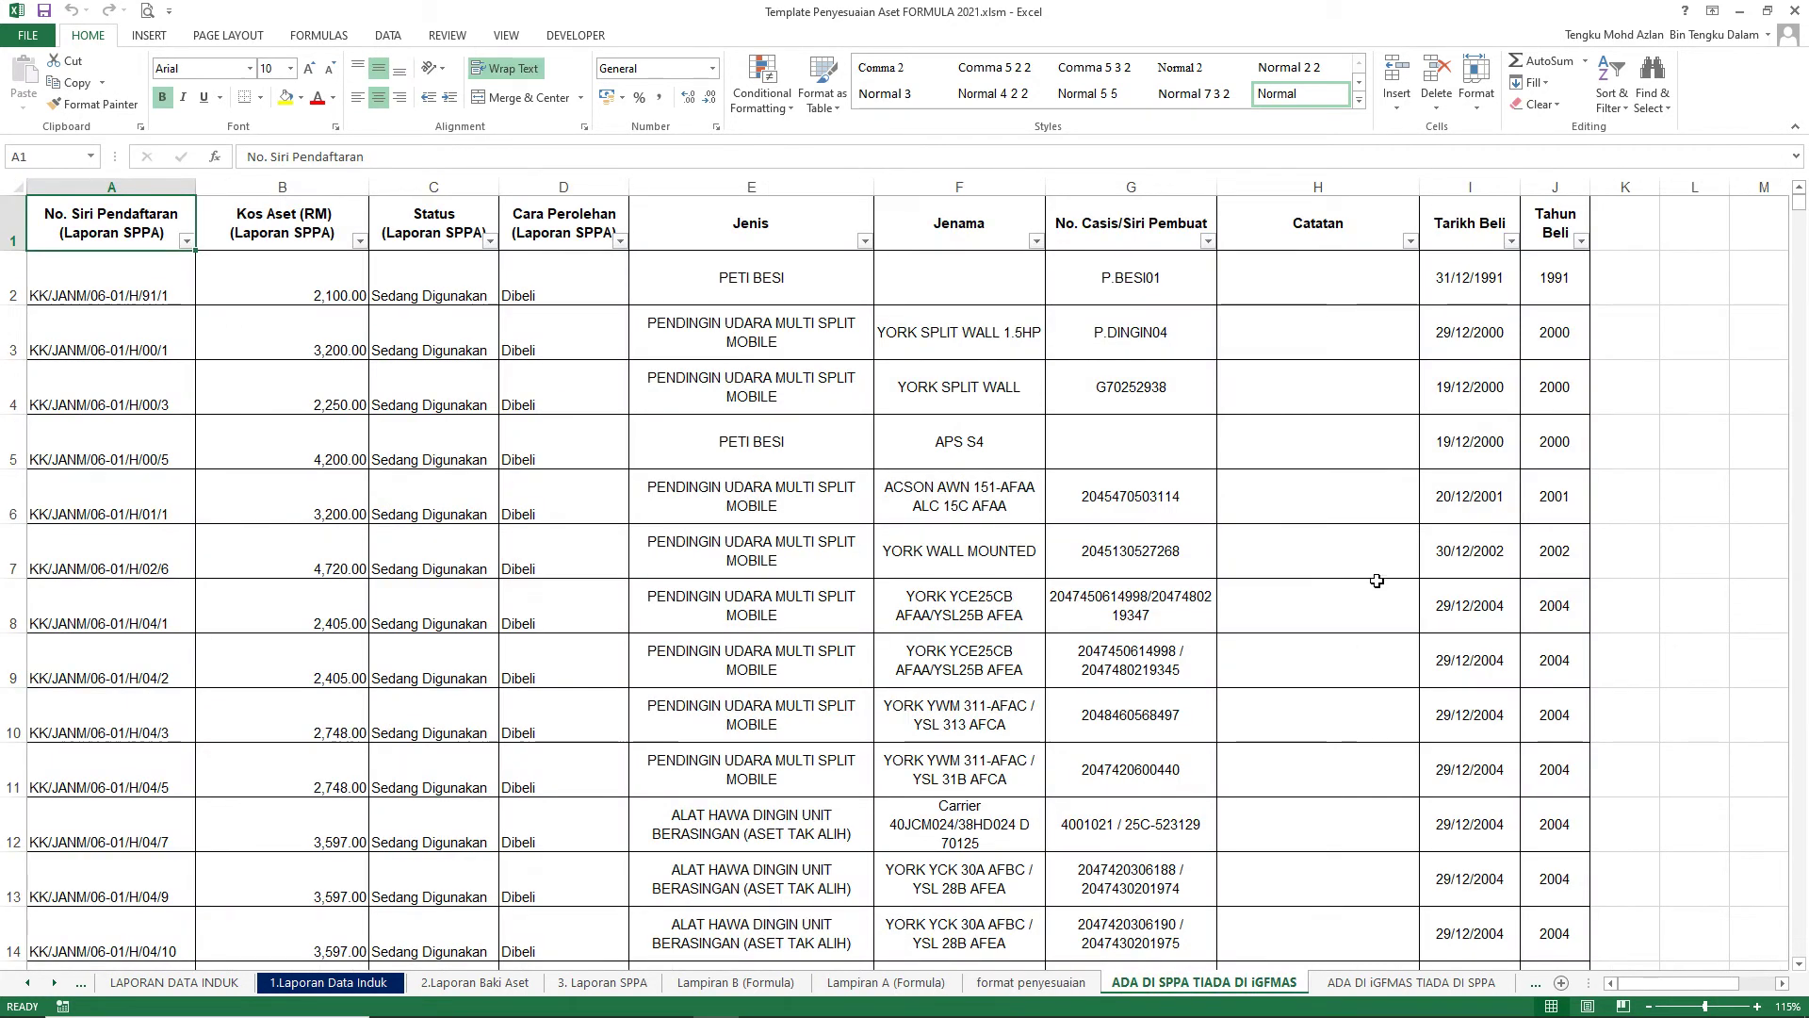
- Filter the Tahun Beli column to exclude 2018, 2019 and 2020, and look through the remaining asset rows
click(1581, 242)
click(1430, 426)
click(1438, 430)
scroll(1574, 465, down, 2)
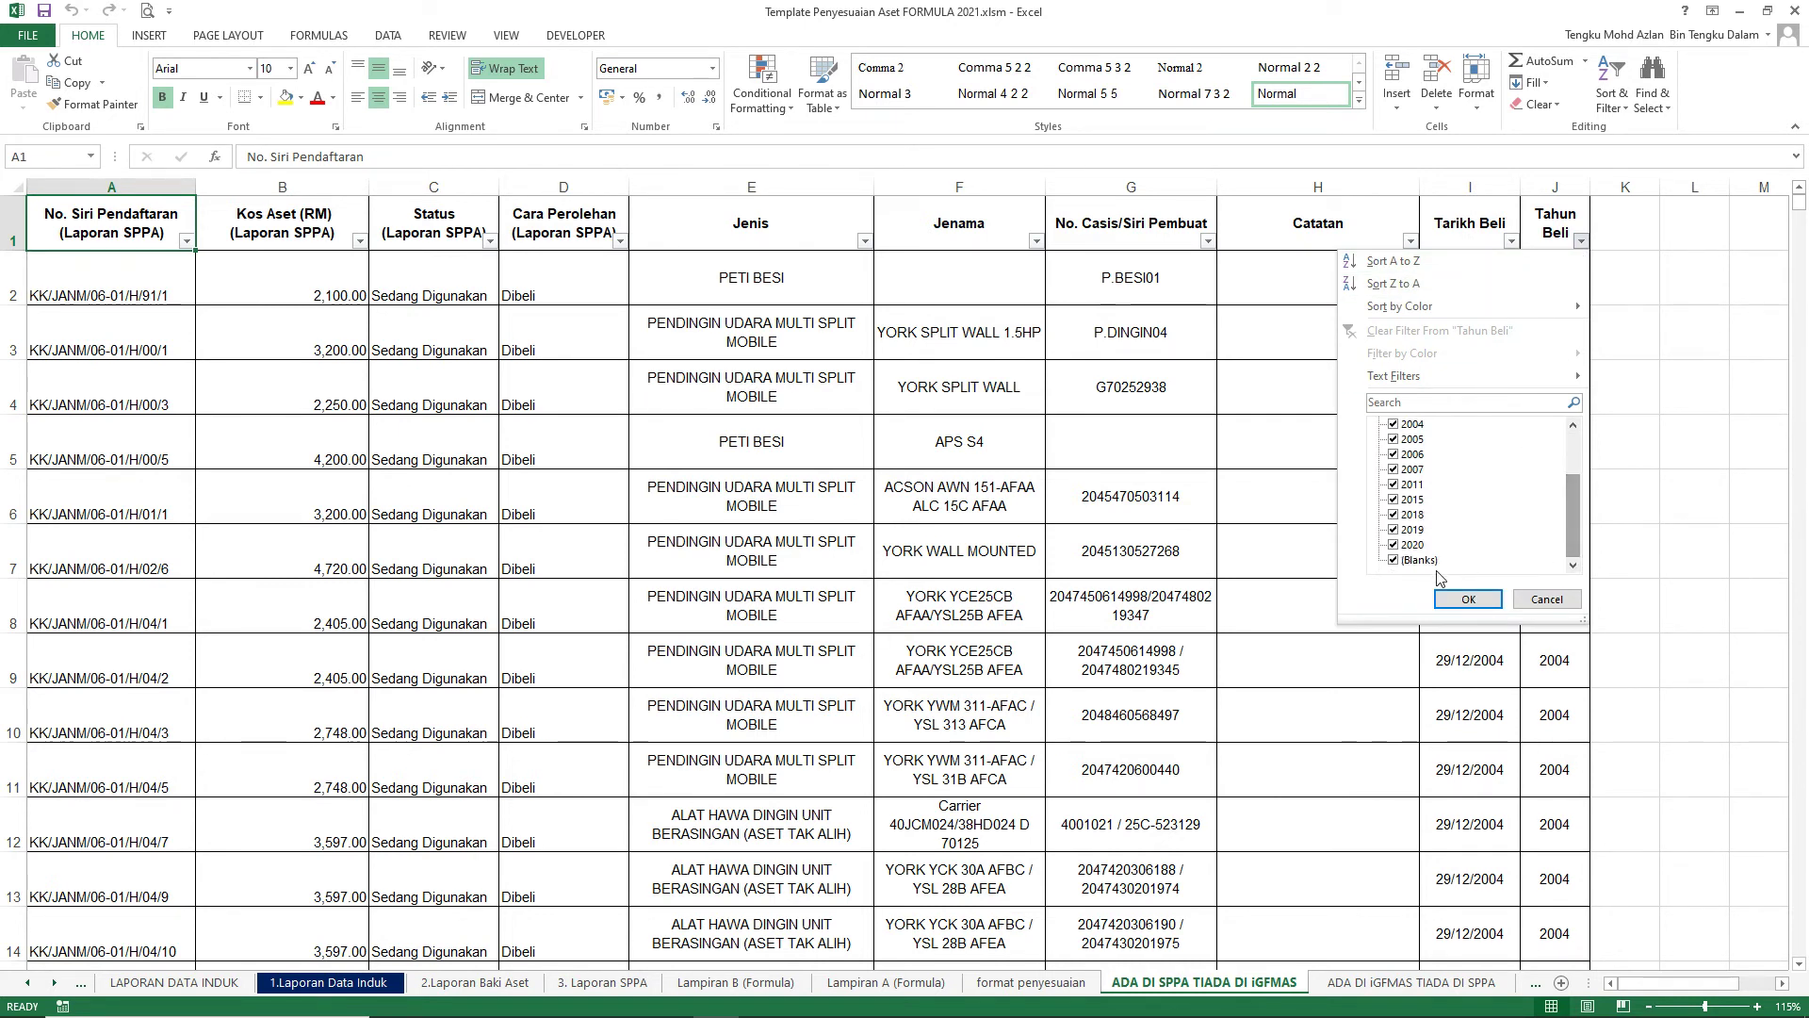
click(1417, 546)
click(1417, 530)
click(1416, 515)
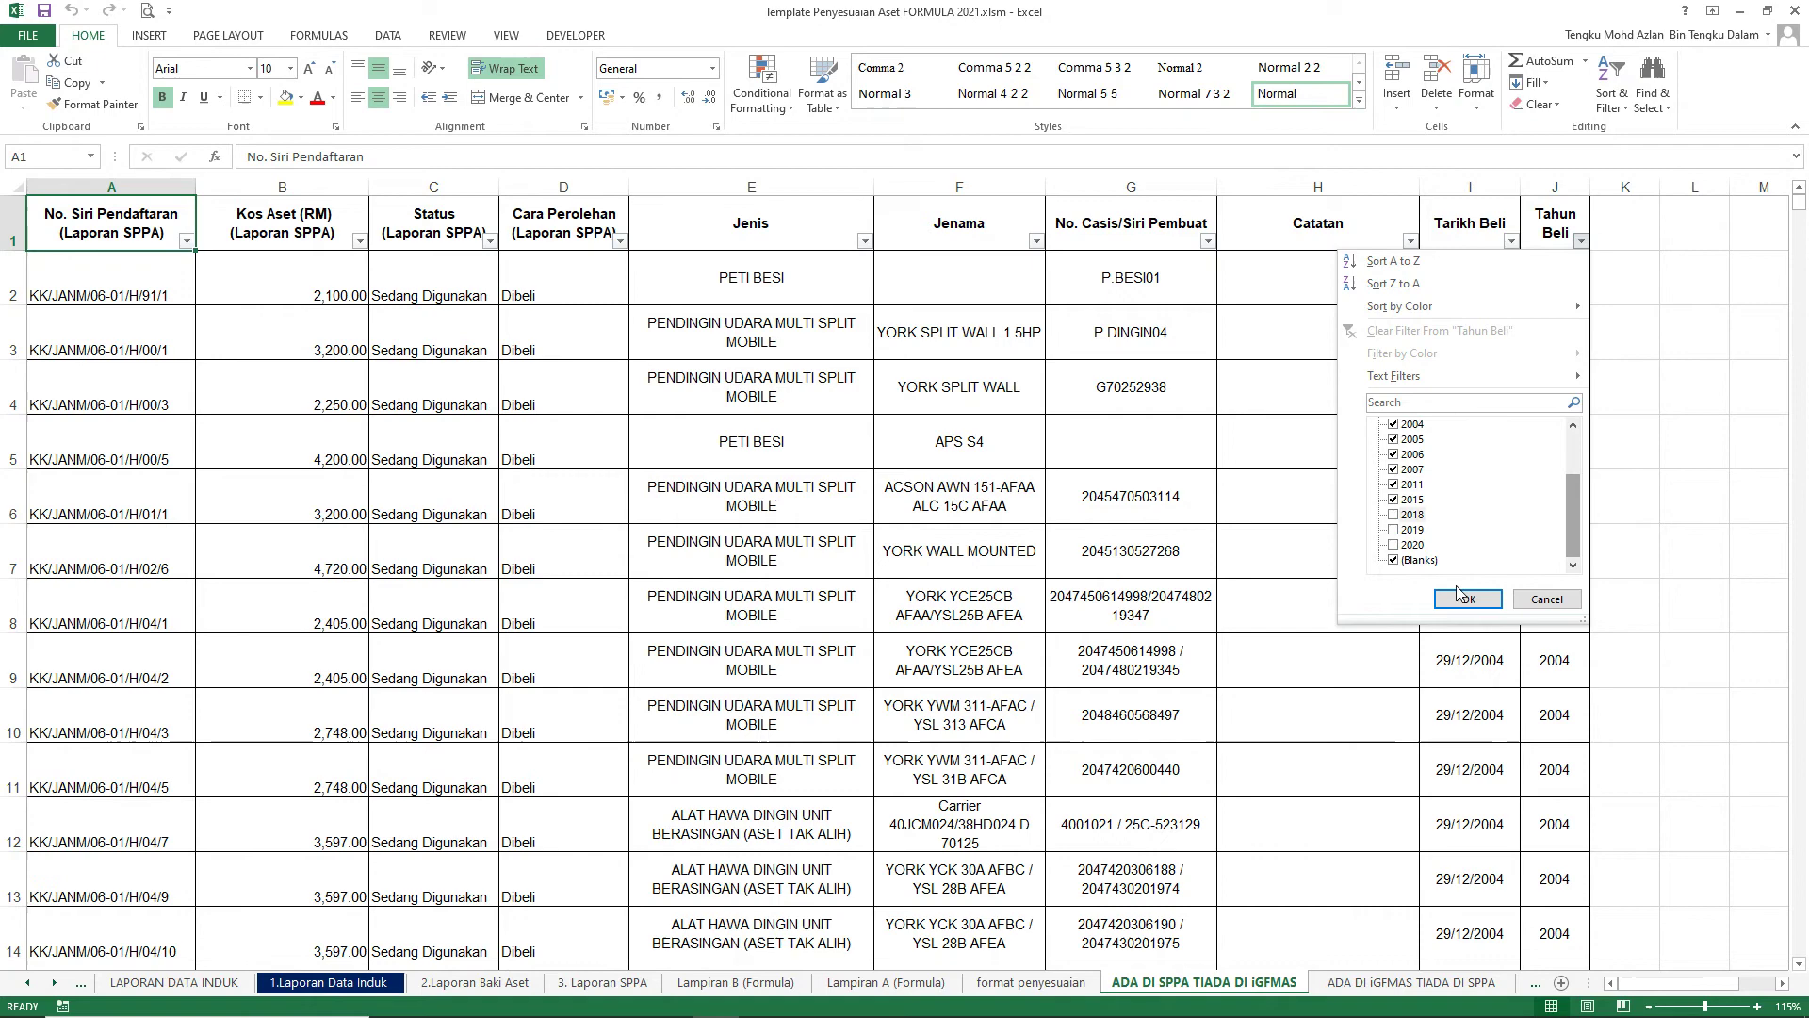
click(1467, 600)
click(905, 548)
scroll(667, 565, down, 8)
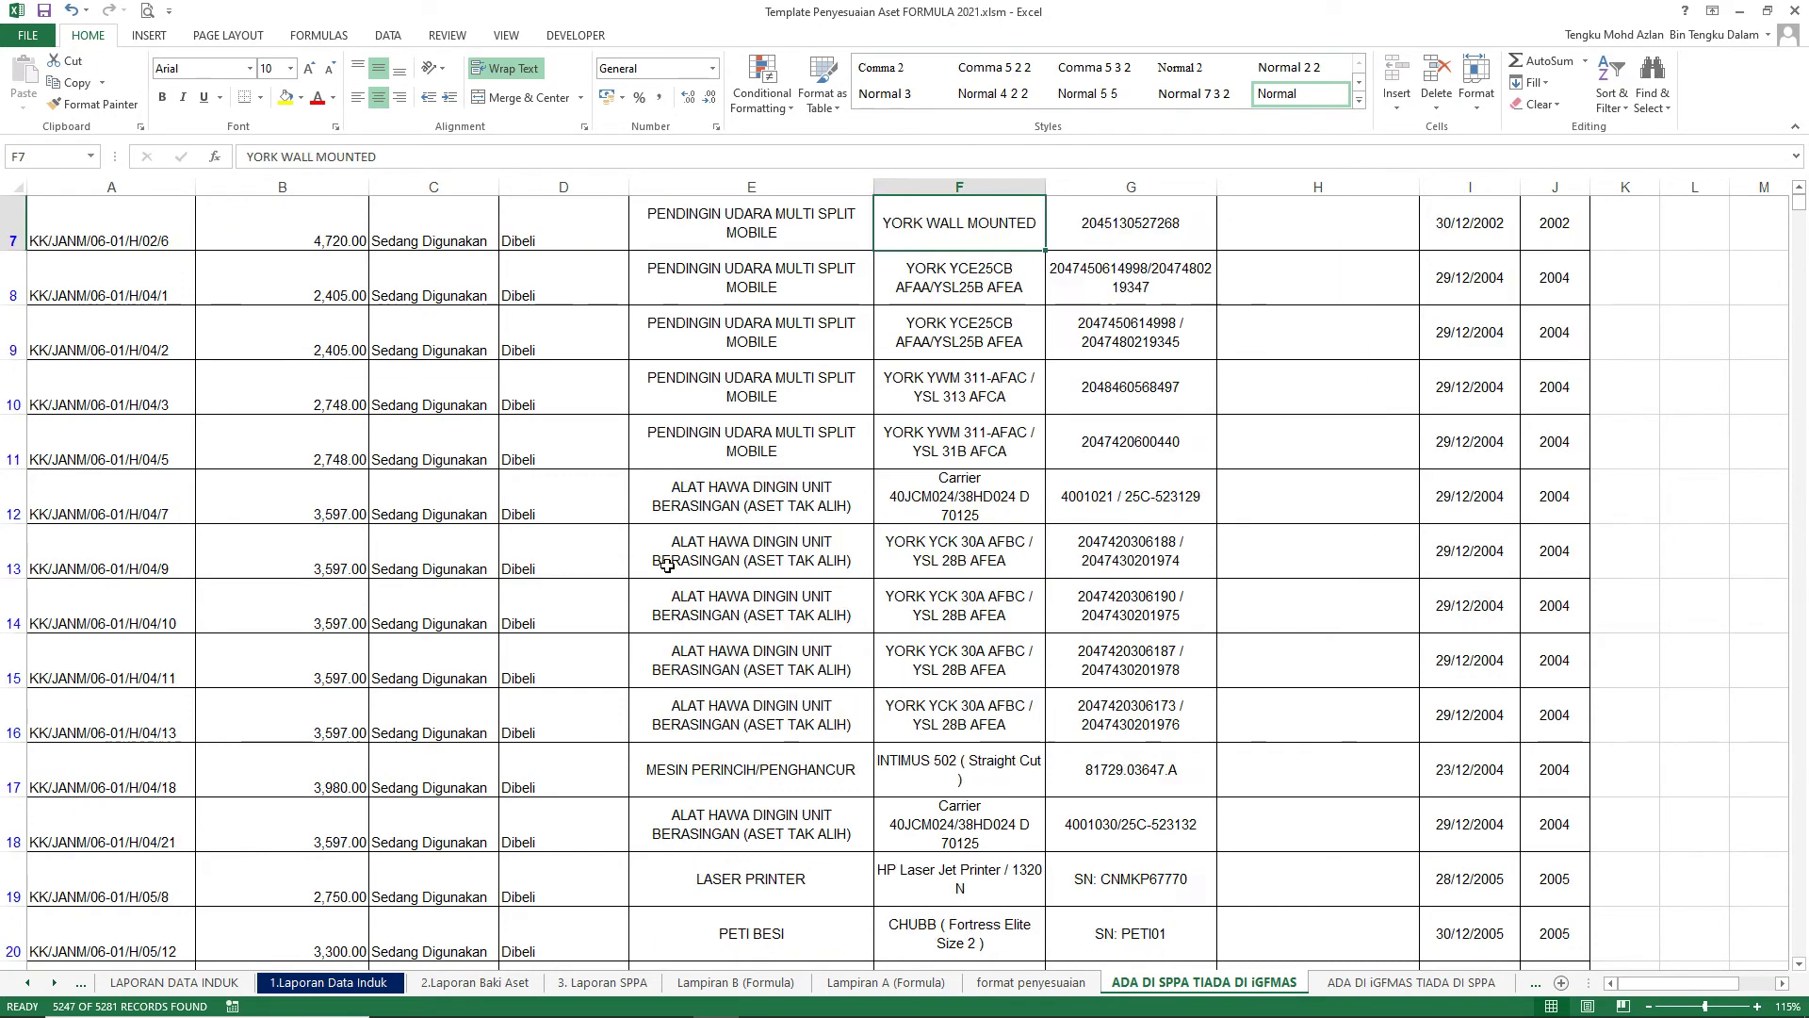
scroll(668, 565, down, 6)
scroll(667, 566, up, 5)
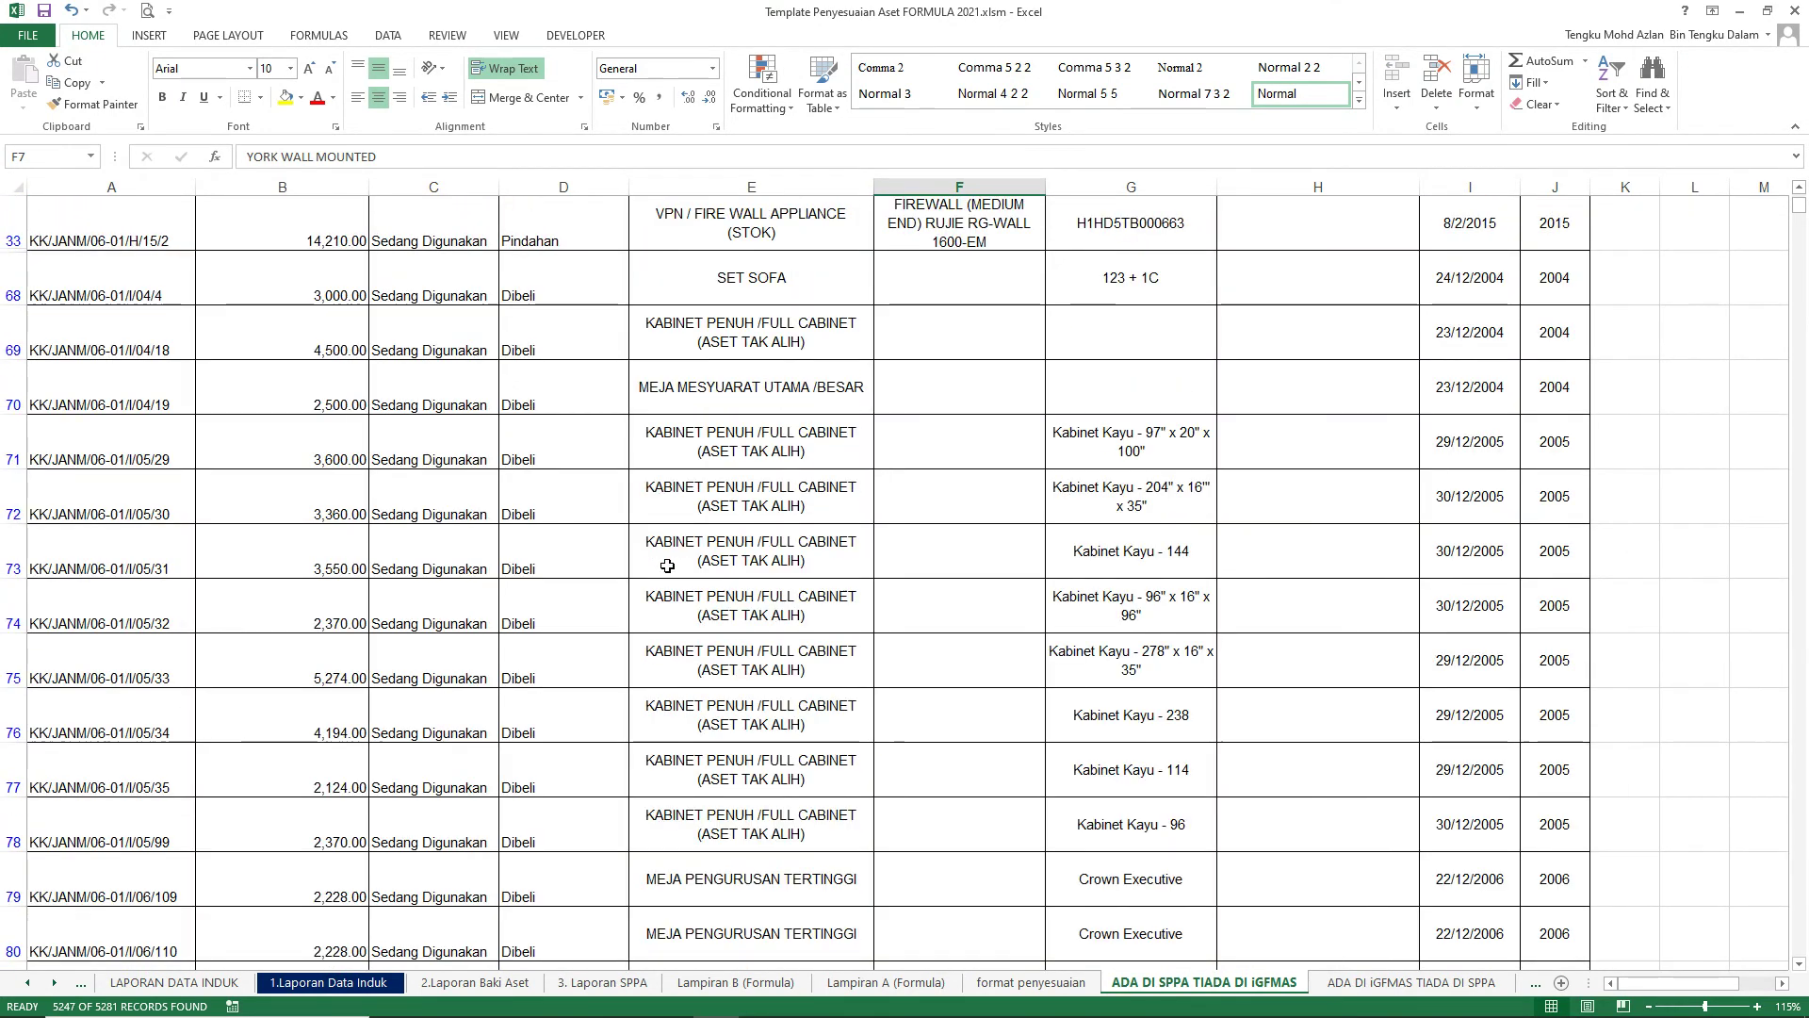
- Examine the purchase years, asset costs and Catatan column of the filtered assets bought before 2018
scroll(668, 565, up, 10)
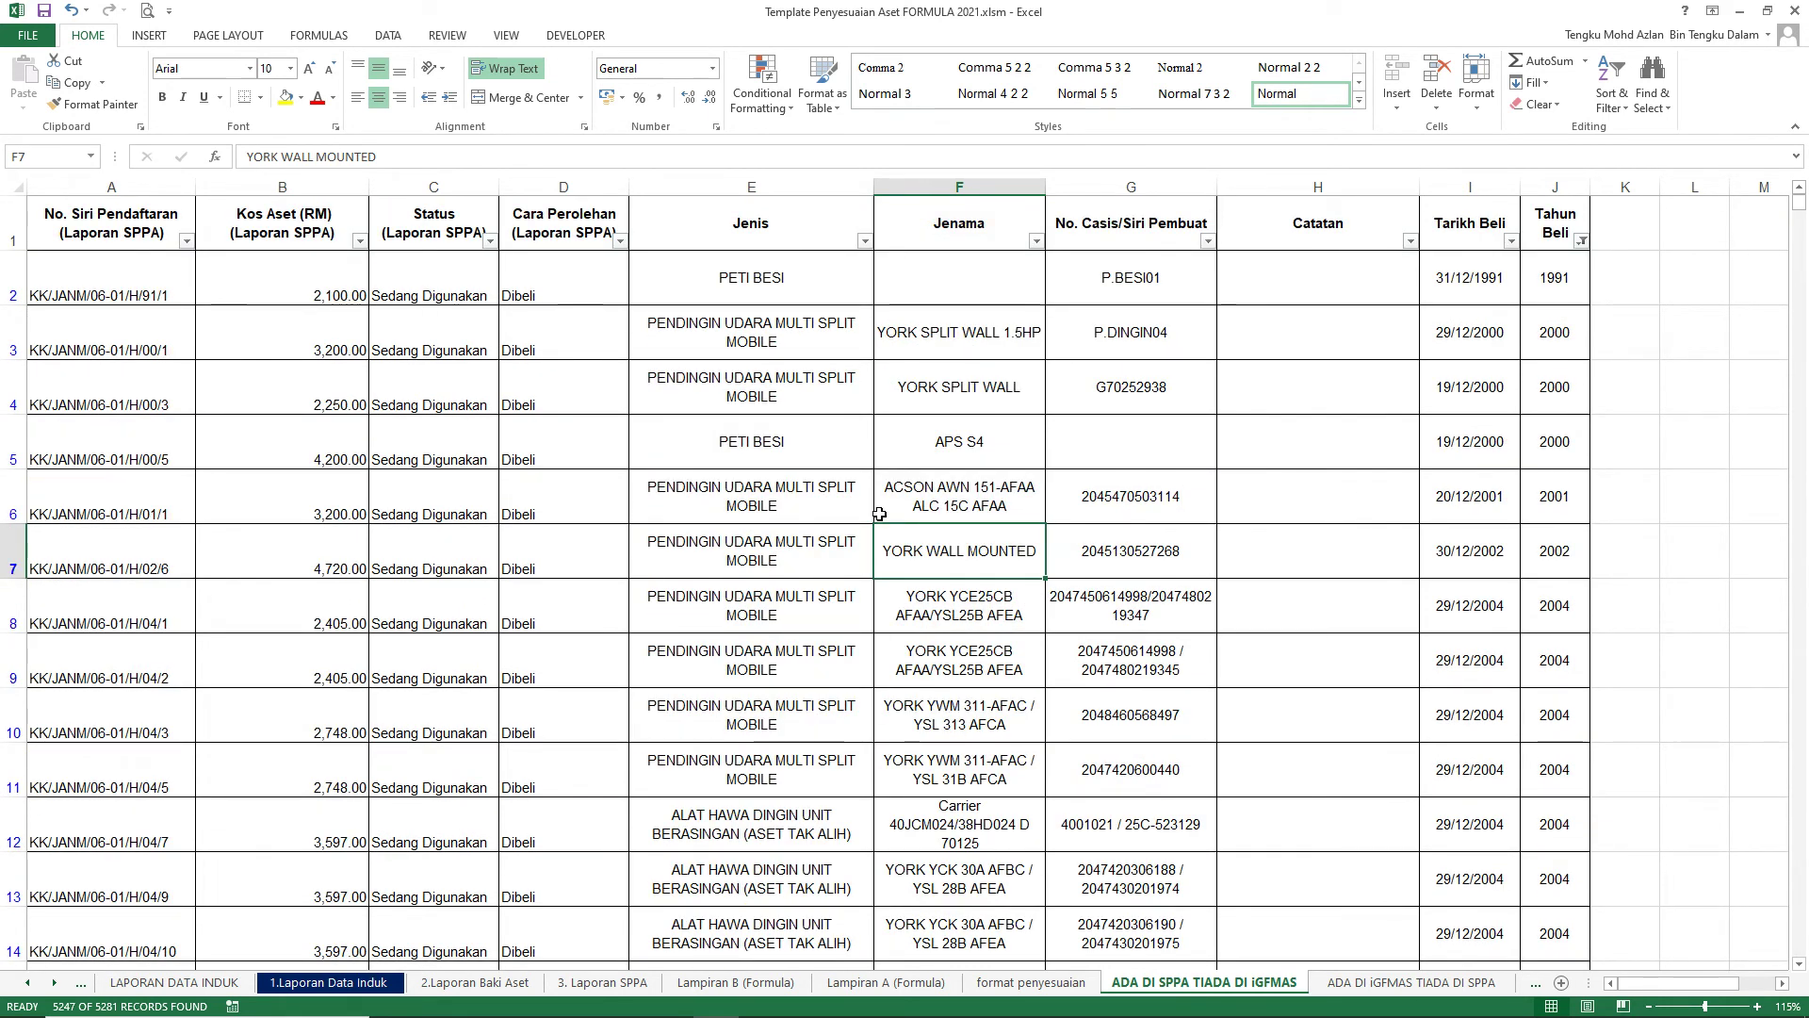
click(1552, 283)
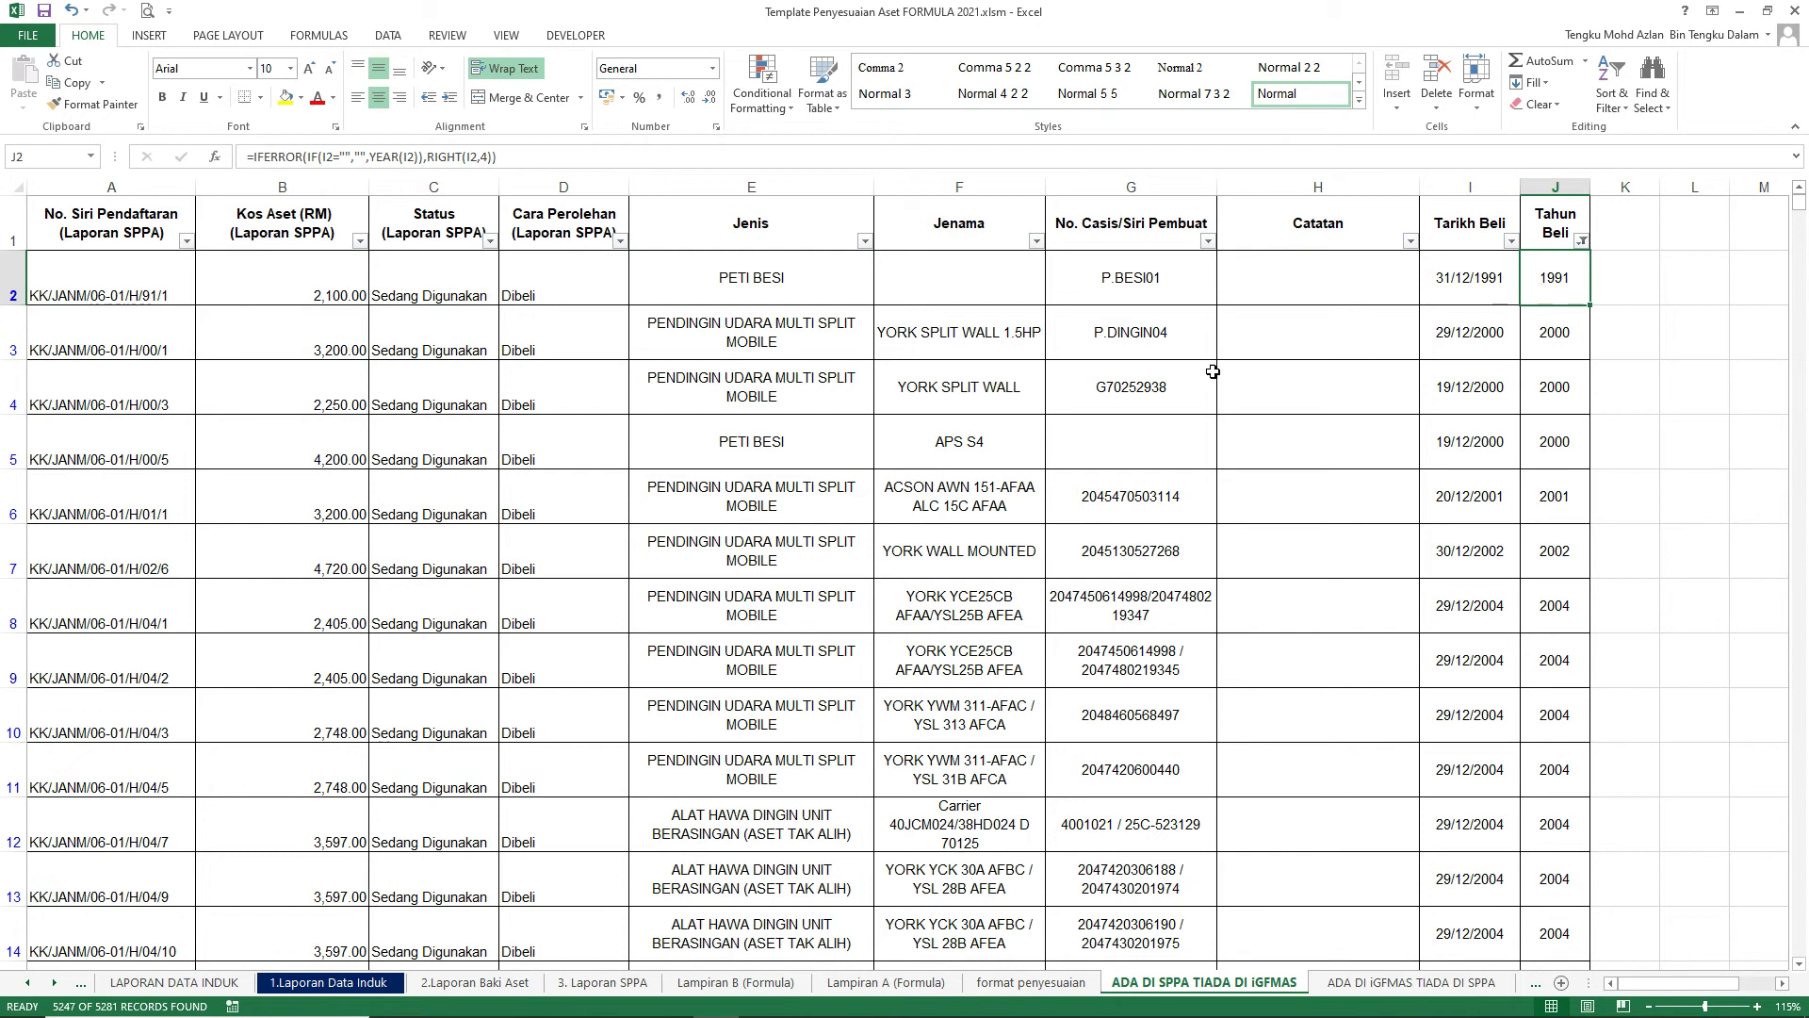
click(355, 342)
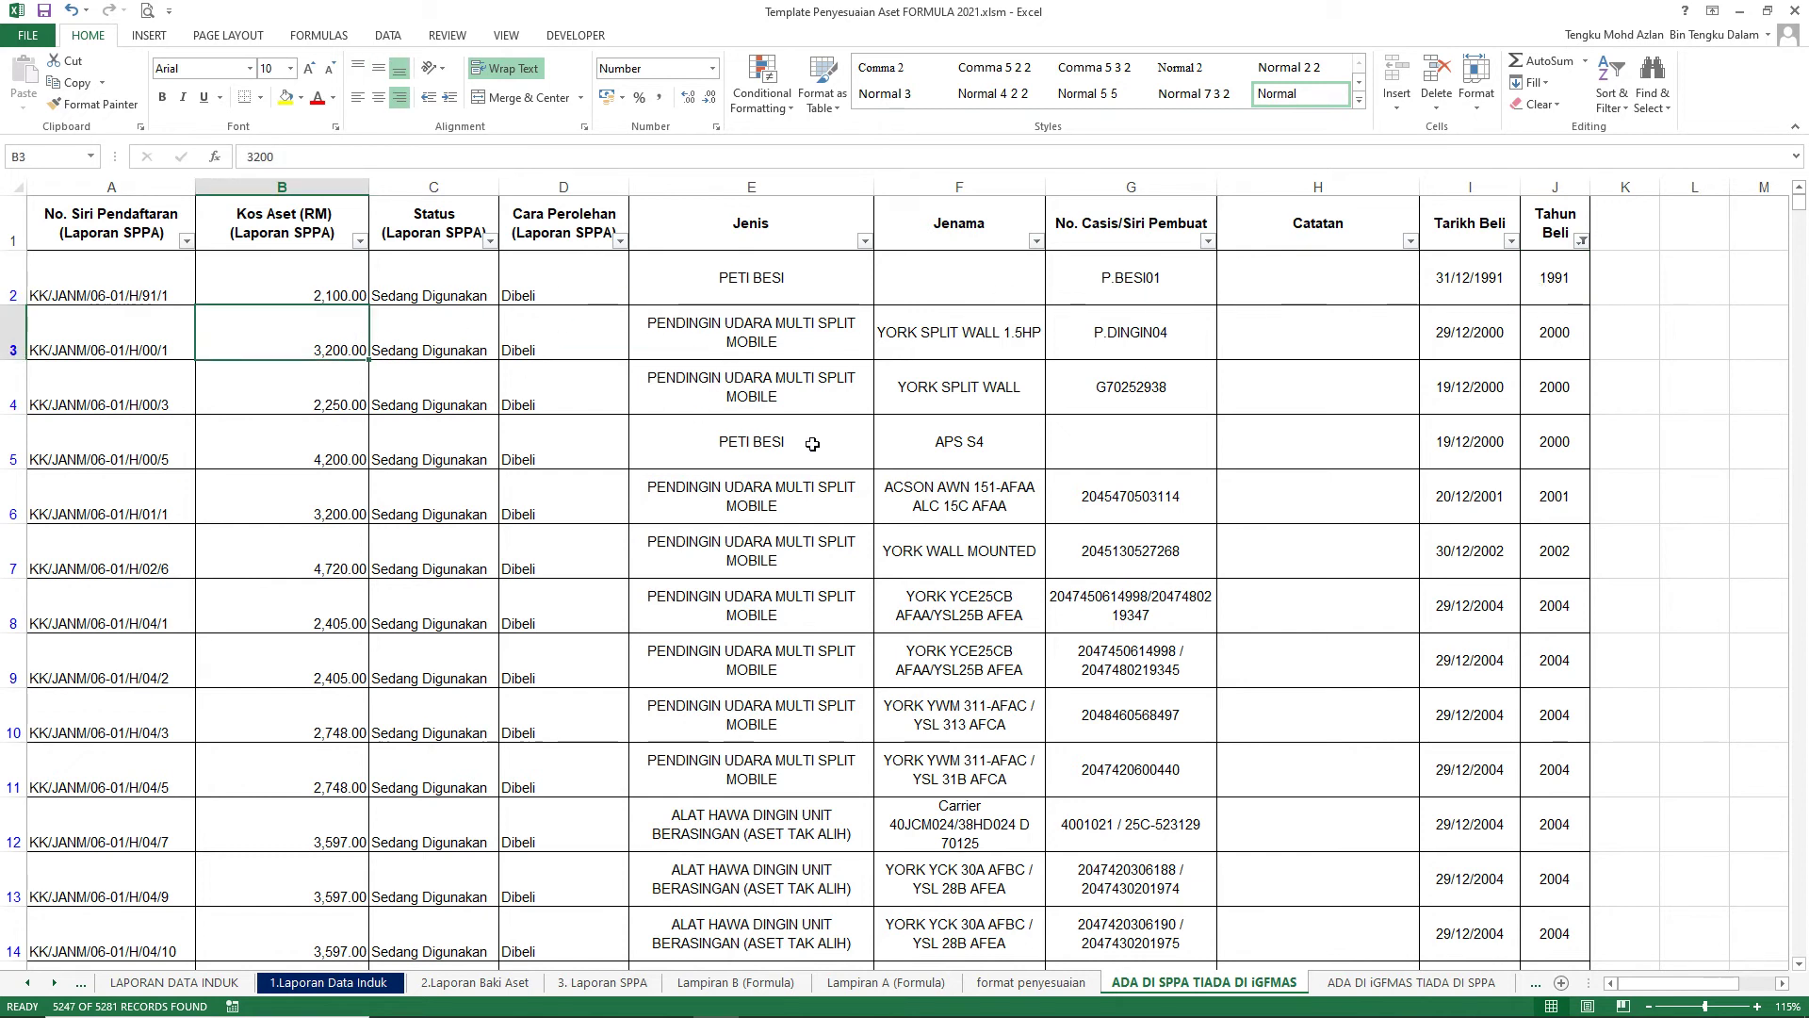
click(1543, 340)
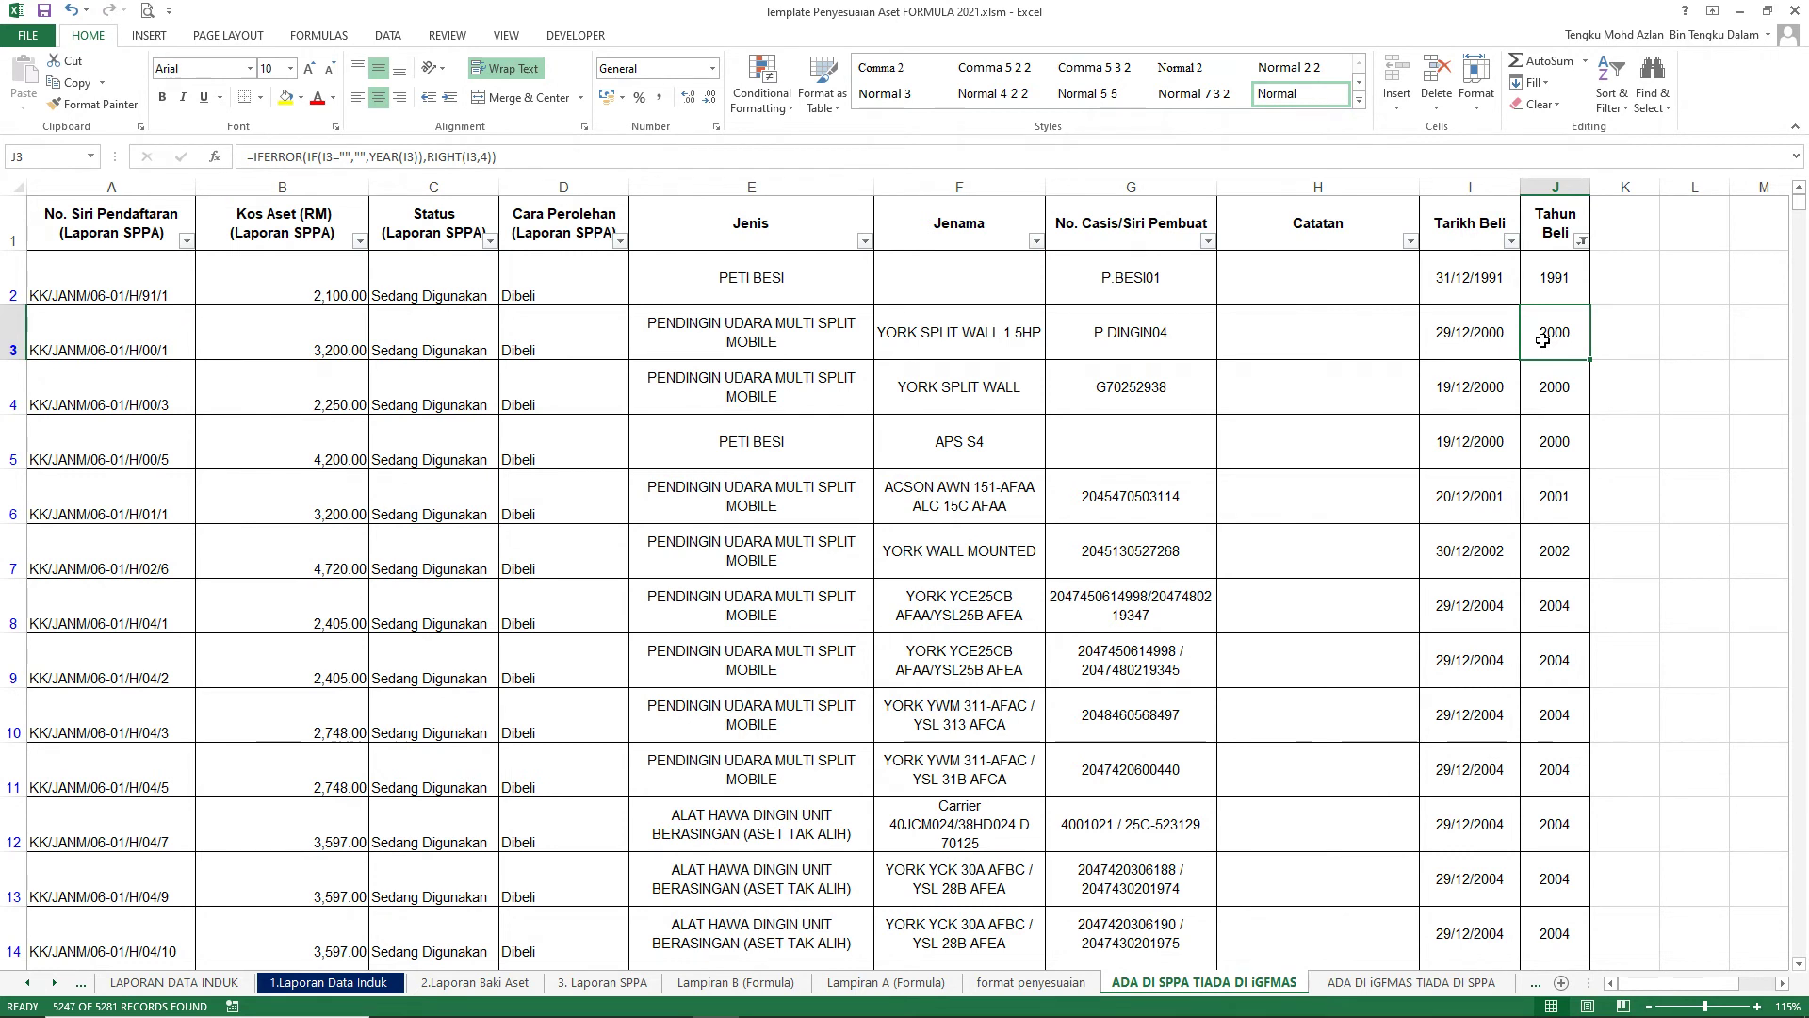
drag(1316, 273, 1291, 743)
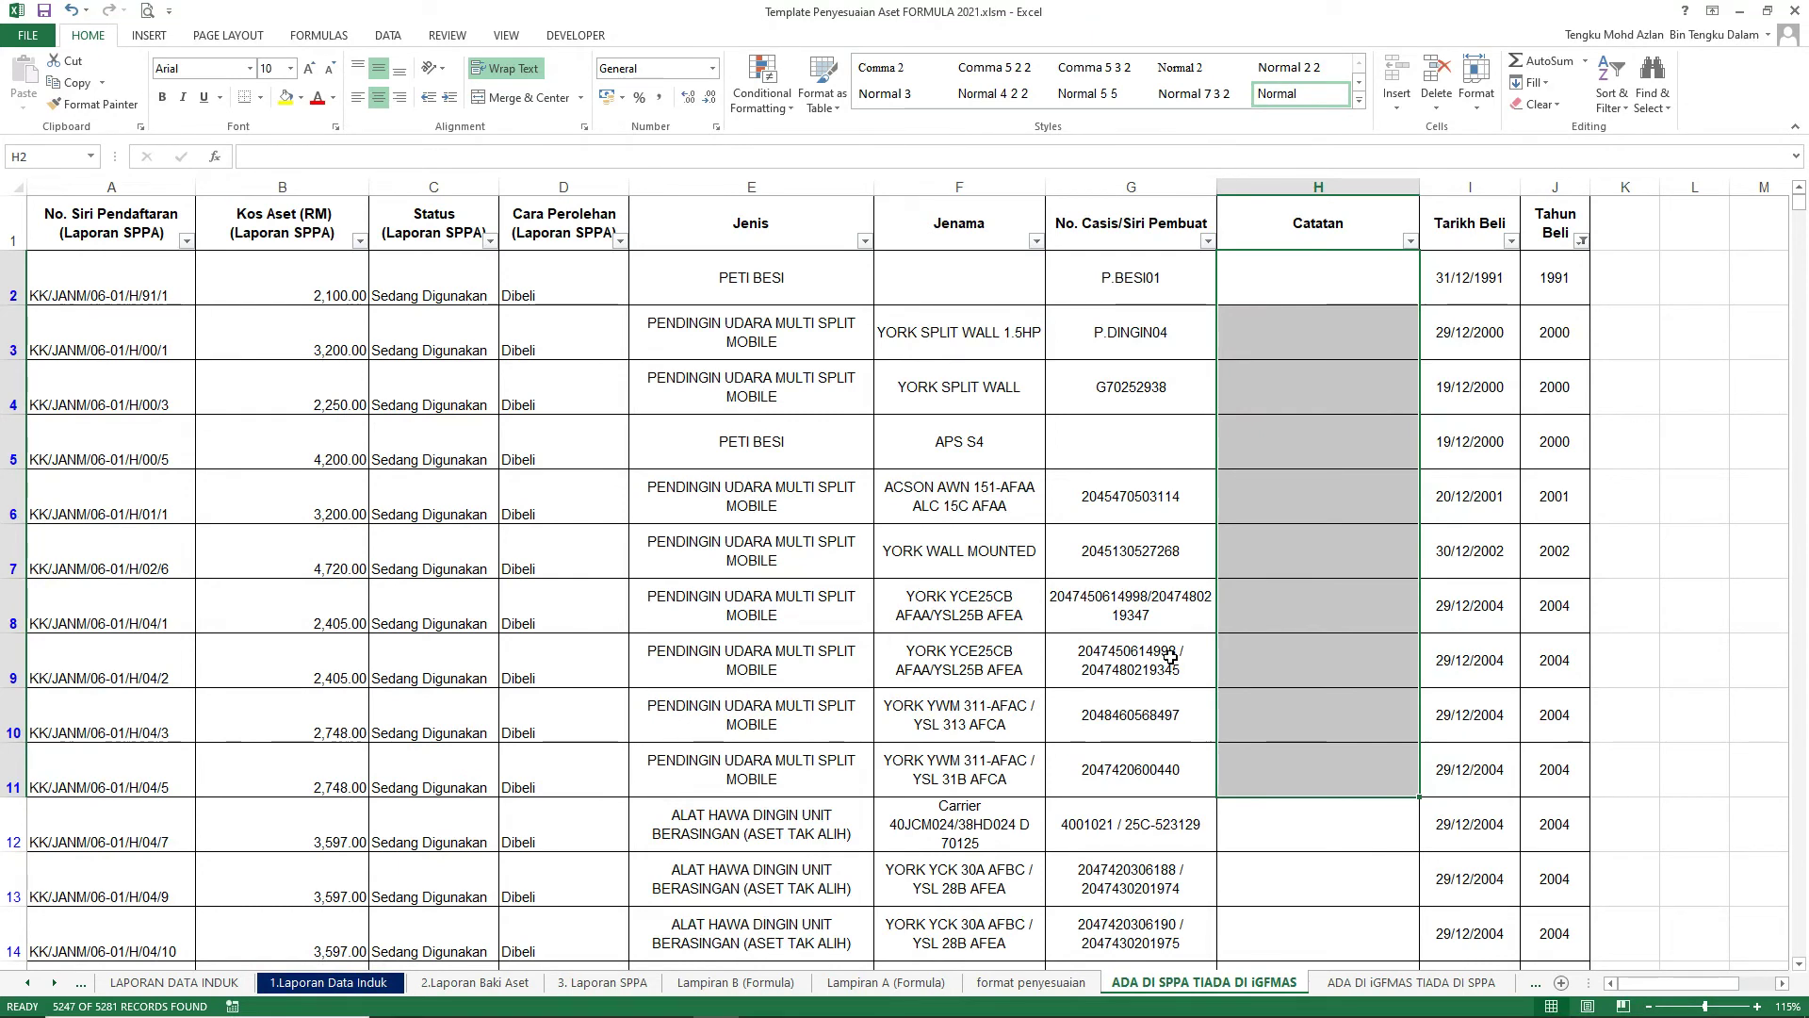
click(1266, 631)
scroll(1253, 707, down, 7)
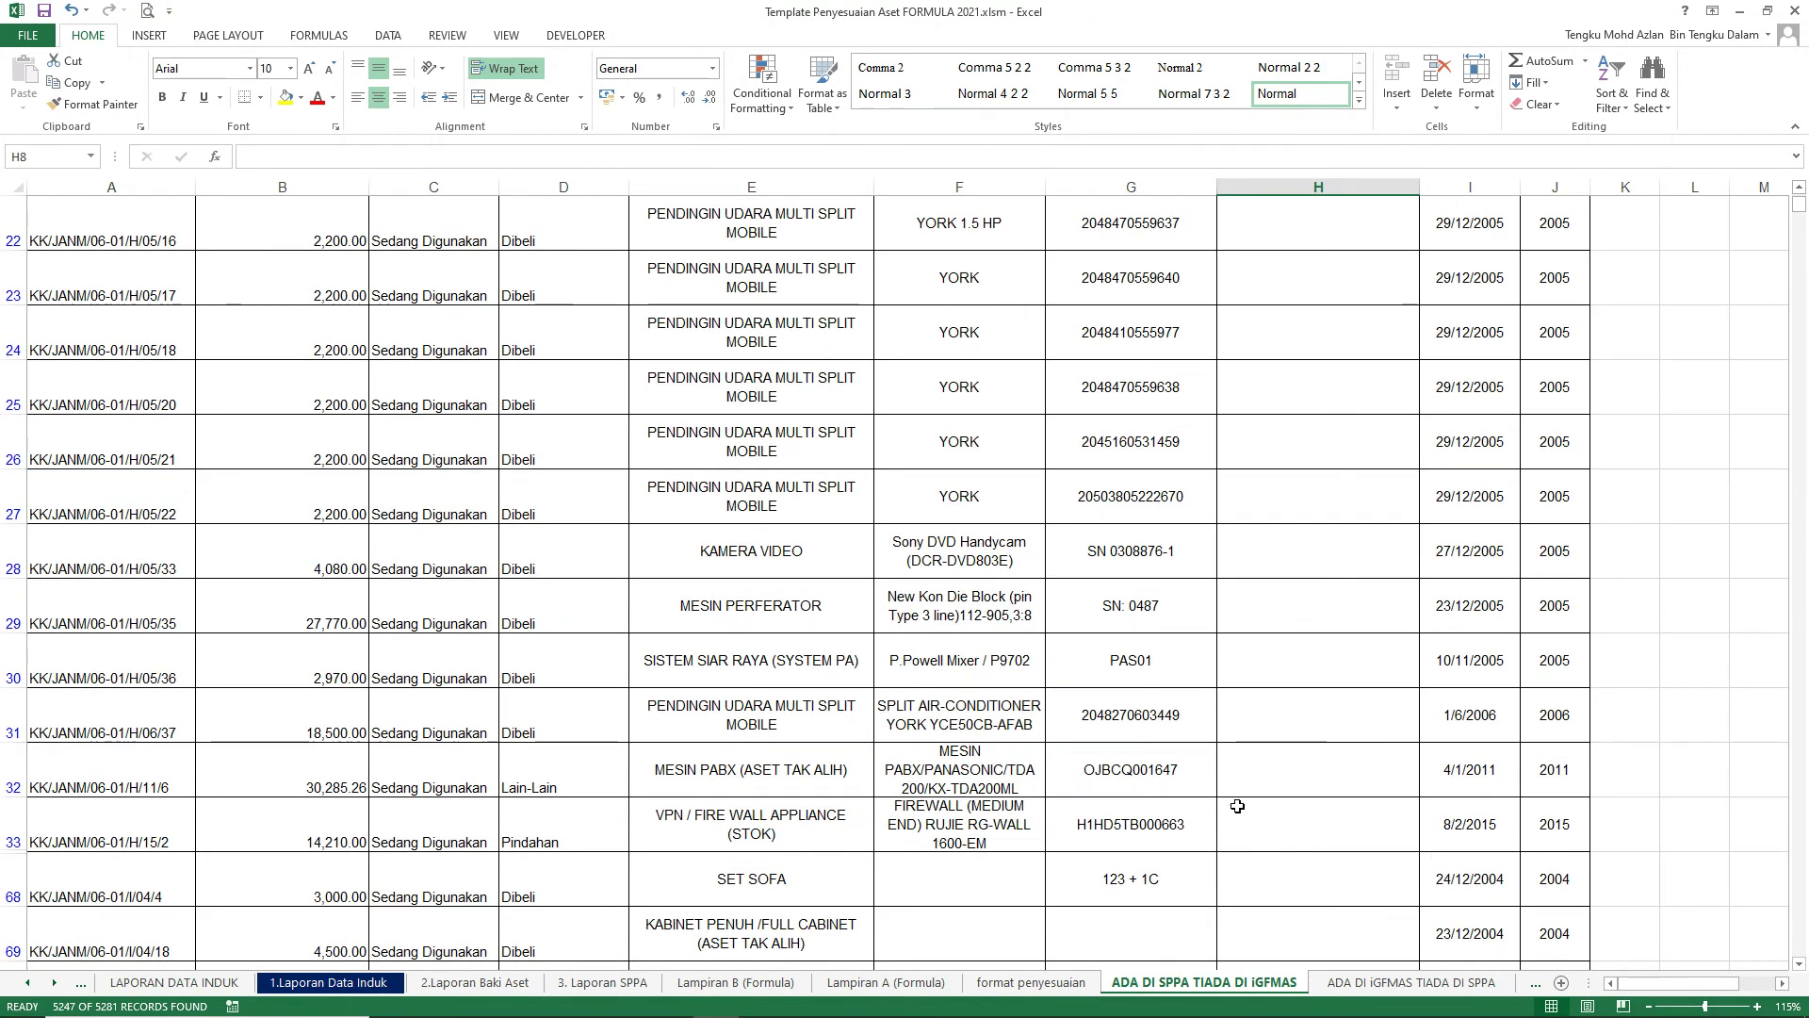
scroll(1239, 805, up, 7)
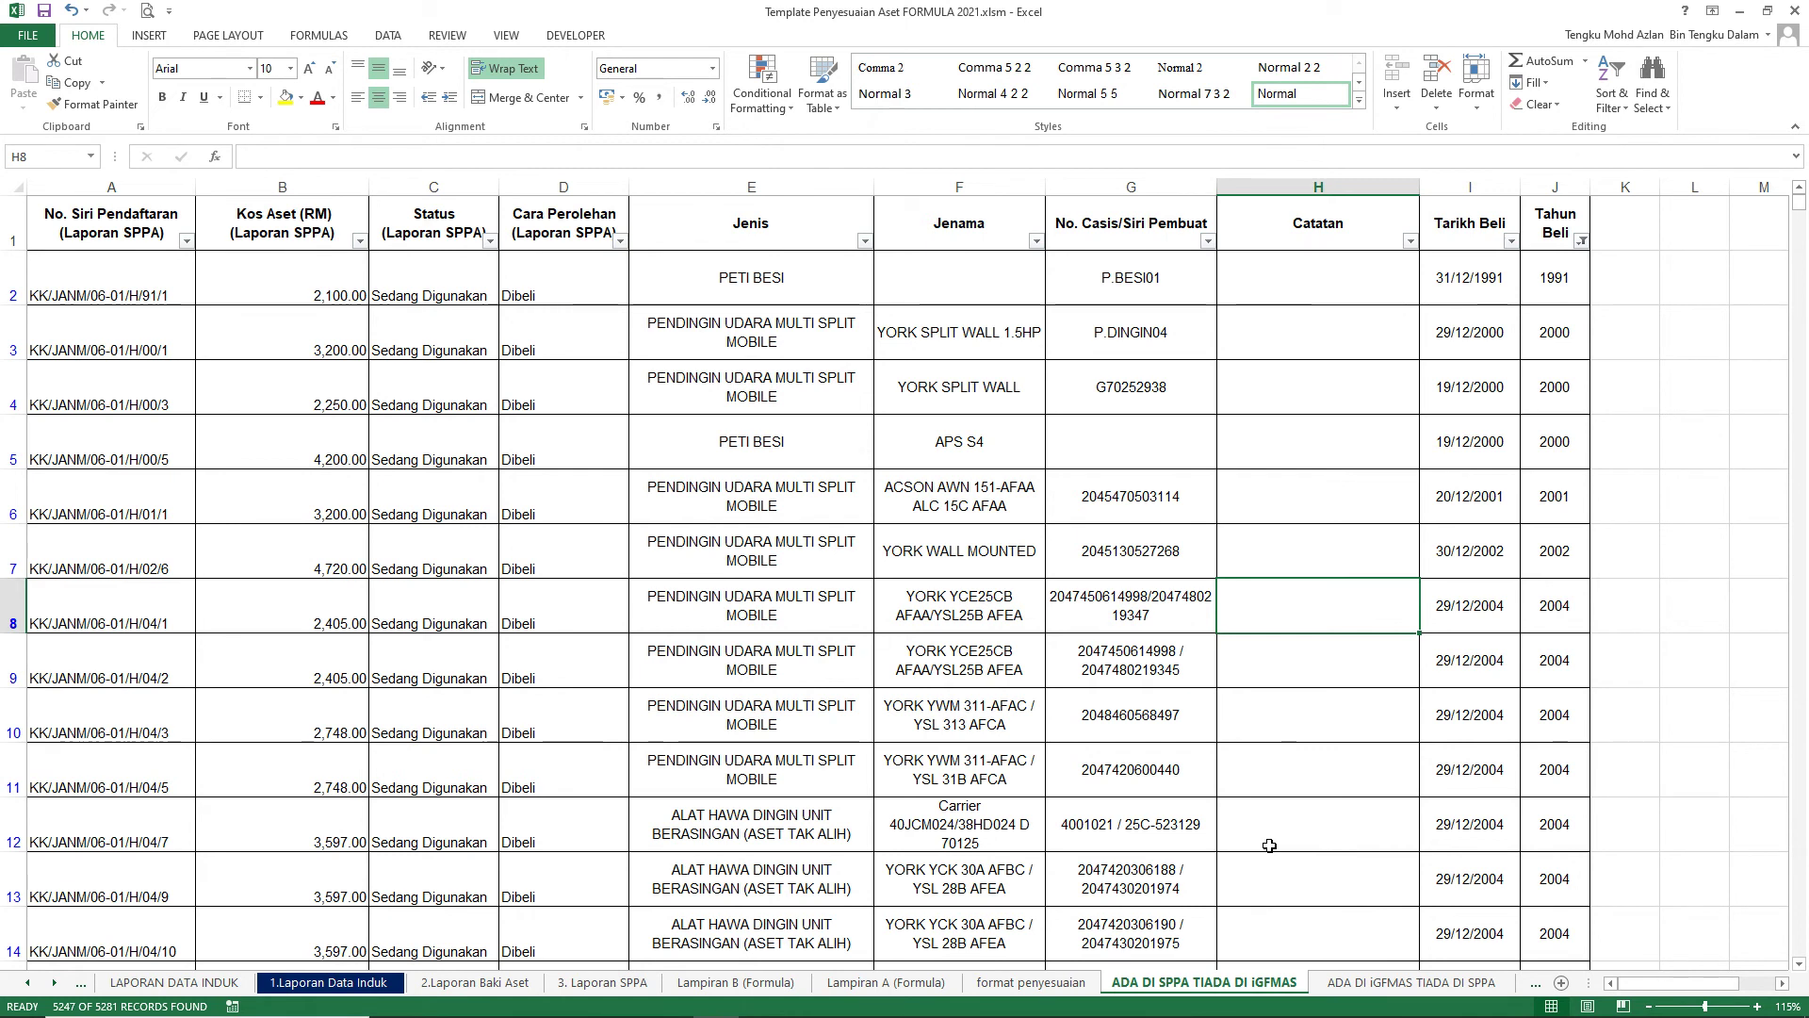
- Filter the Tahun Beli column to only 2018, 2019 and 2020, and check the purchase year and Cara Perolehan of the listed assets
click(1582, 241)
click(1430, 425)
click(1430, 426)
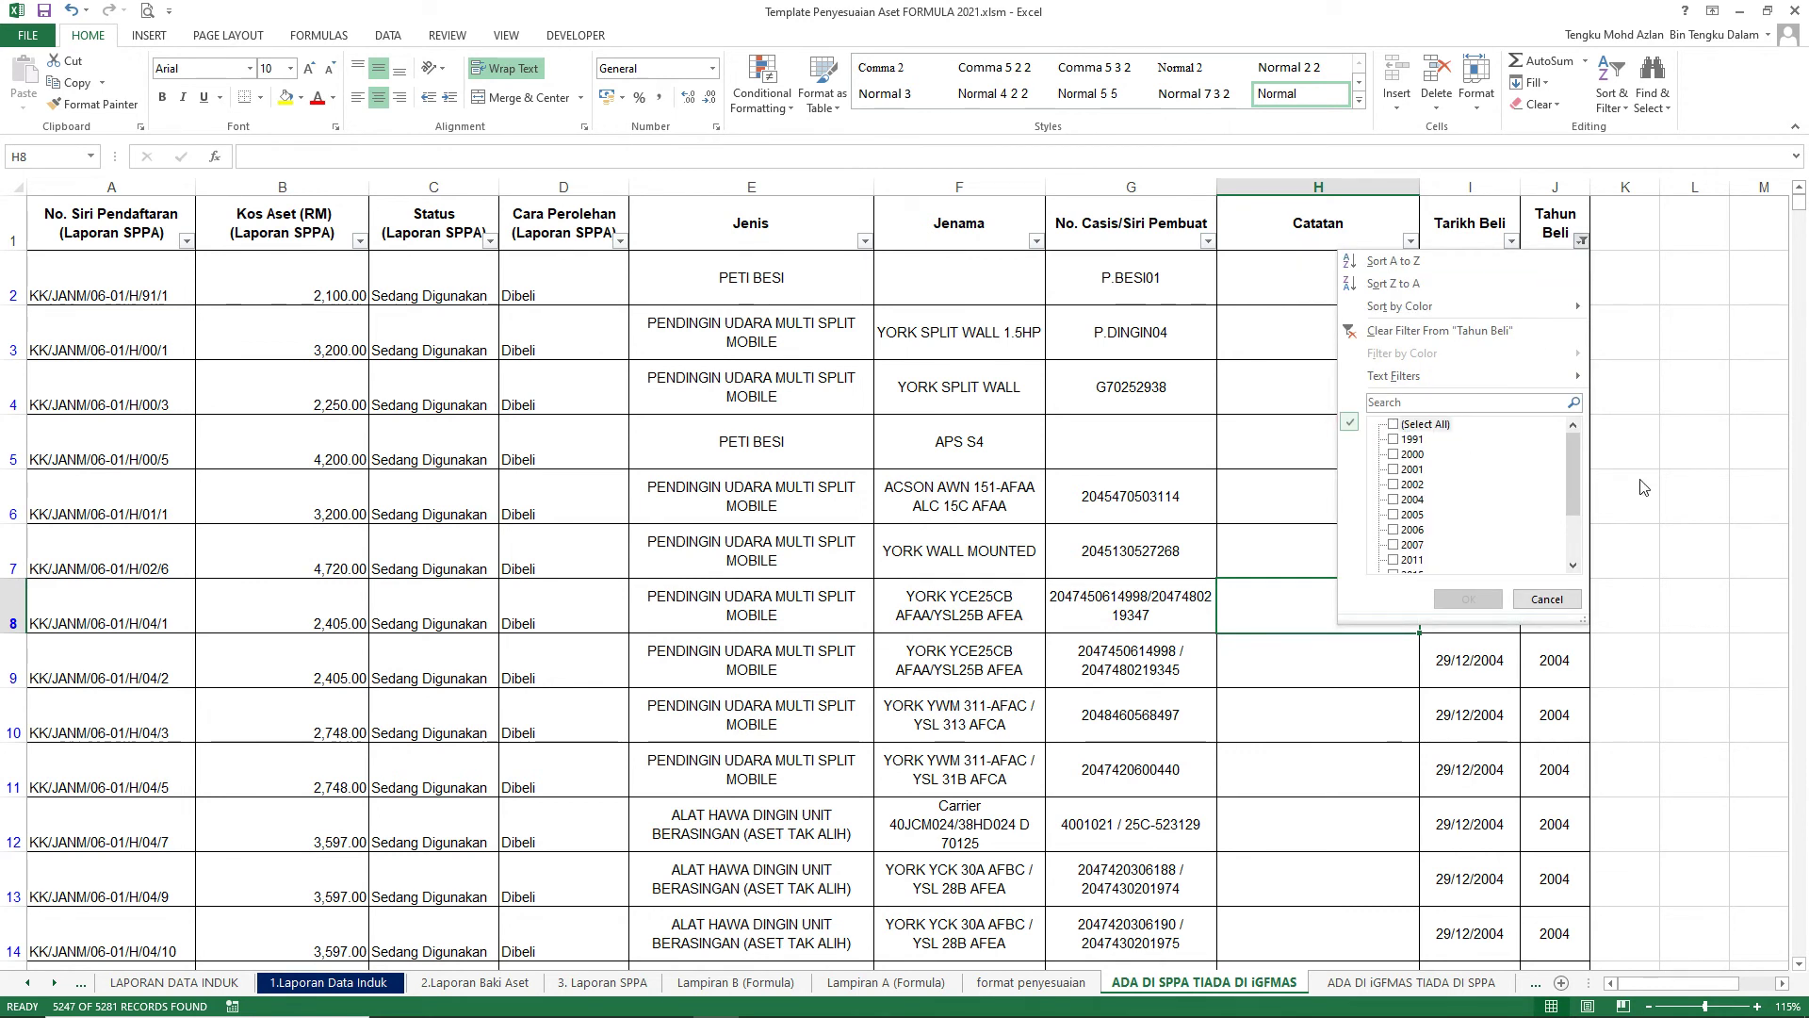
scroll(1451, 527, down, 2)
click(1411, 528)
click(1413, 545)
click(1411, 515)
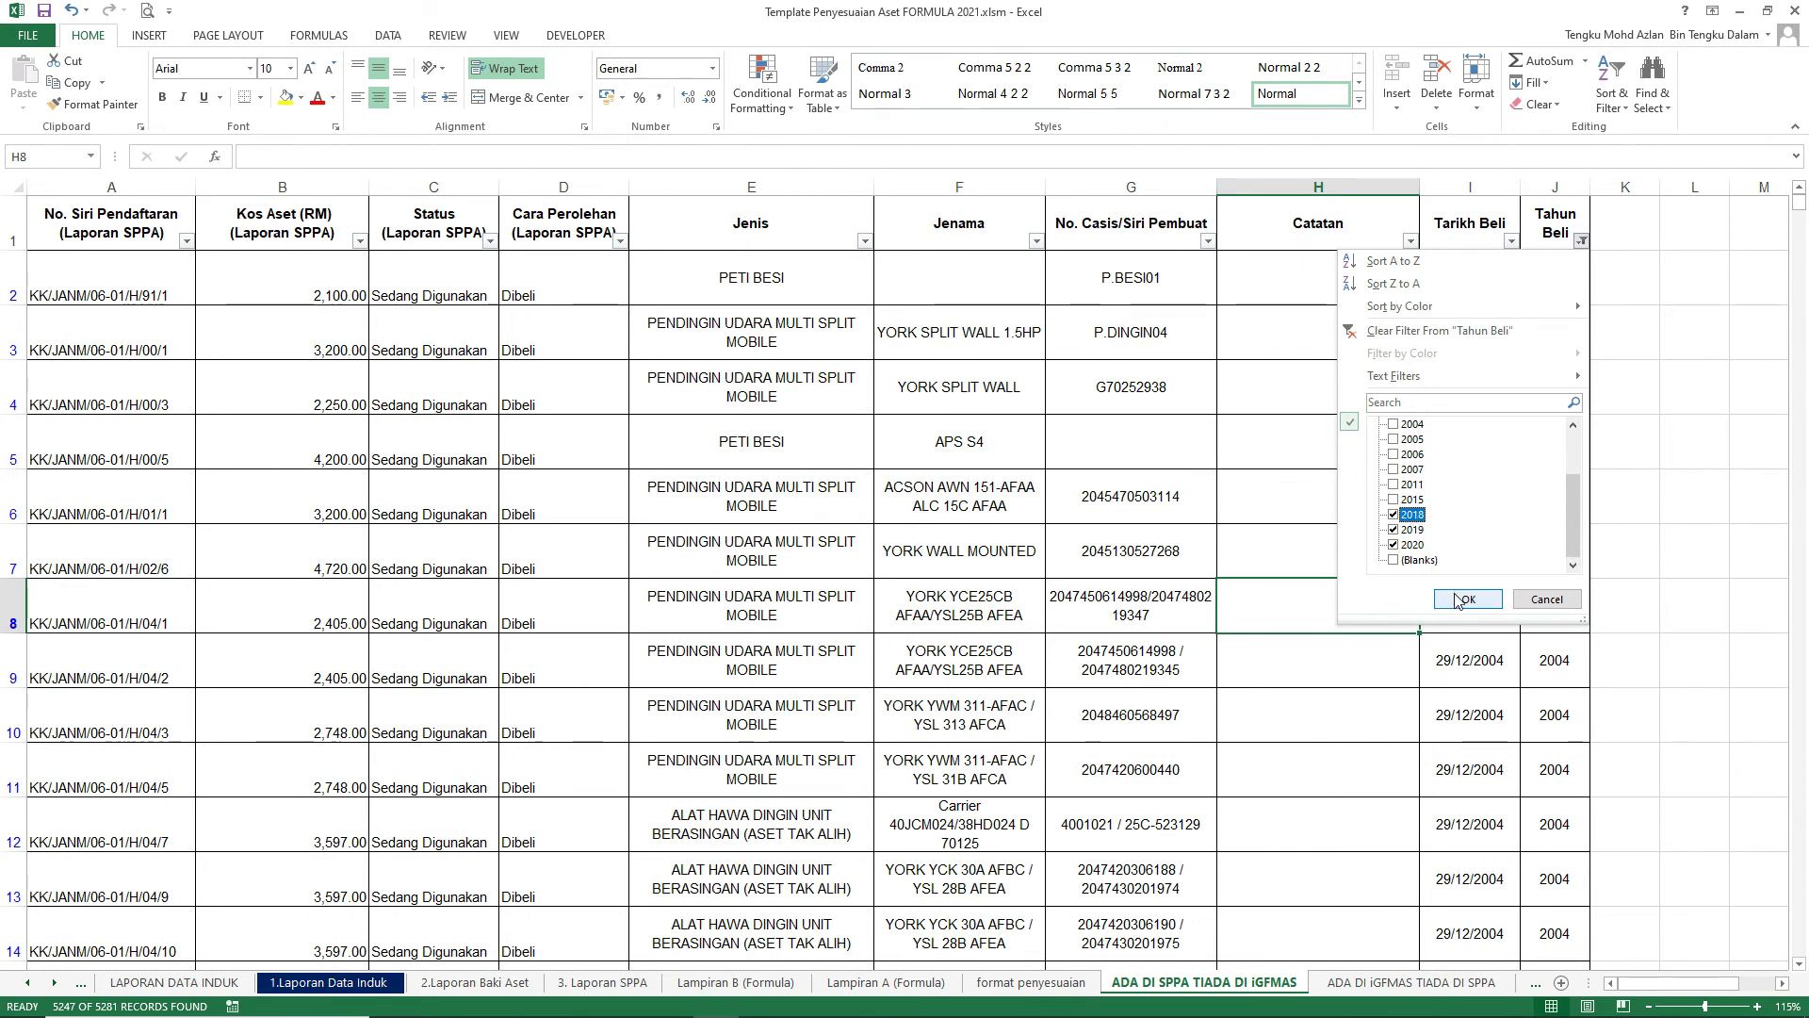
click(1467, 600)
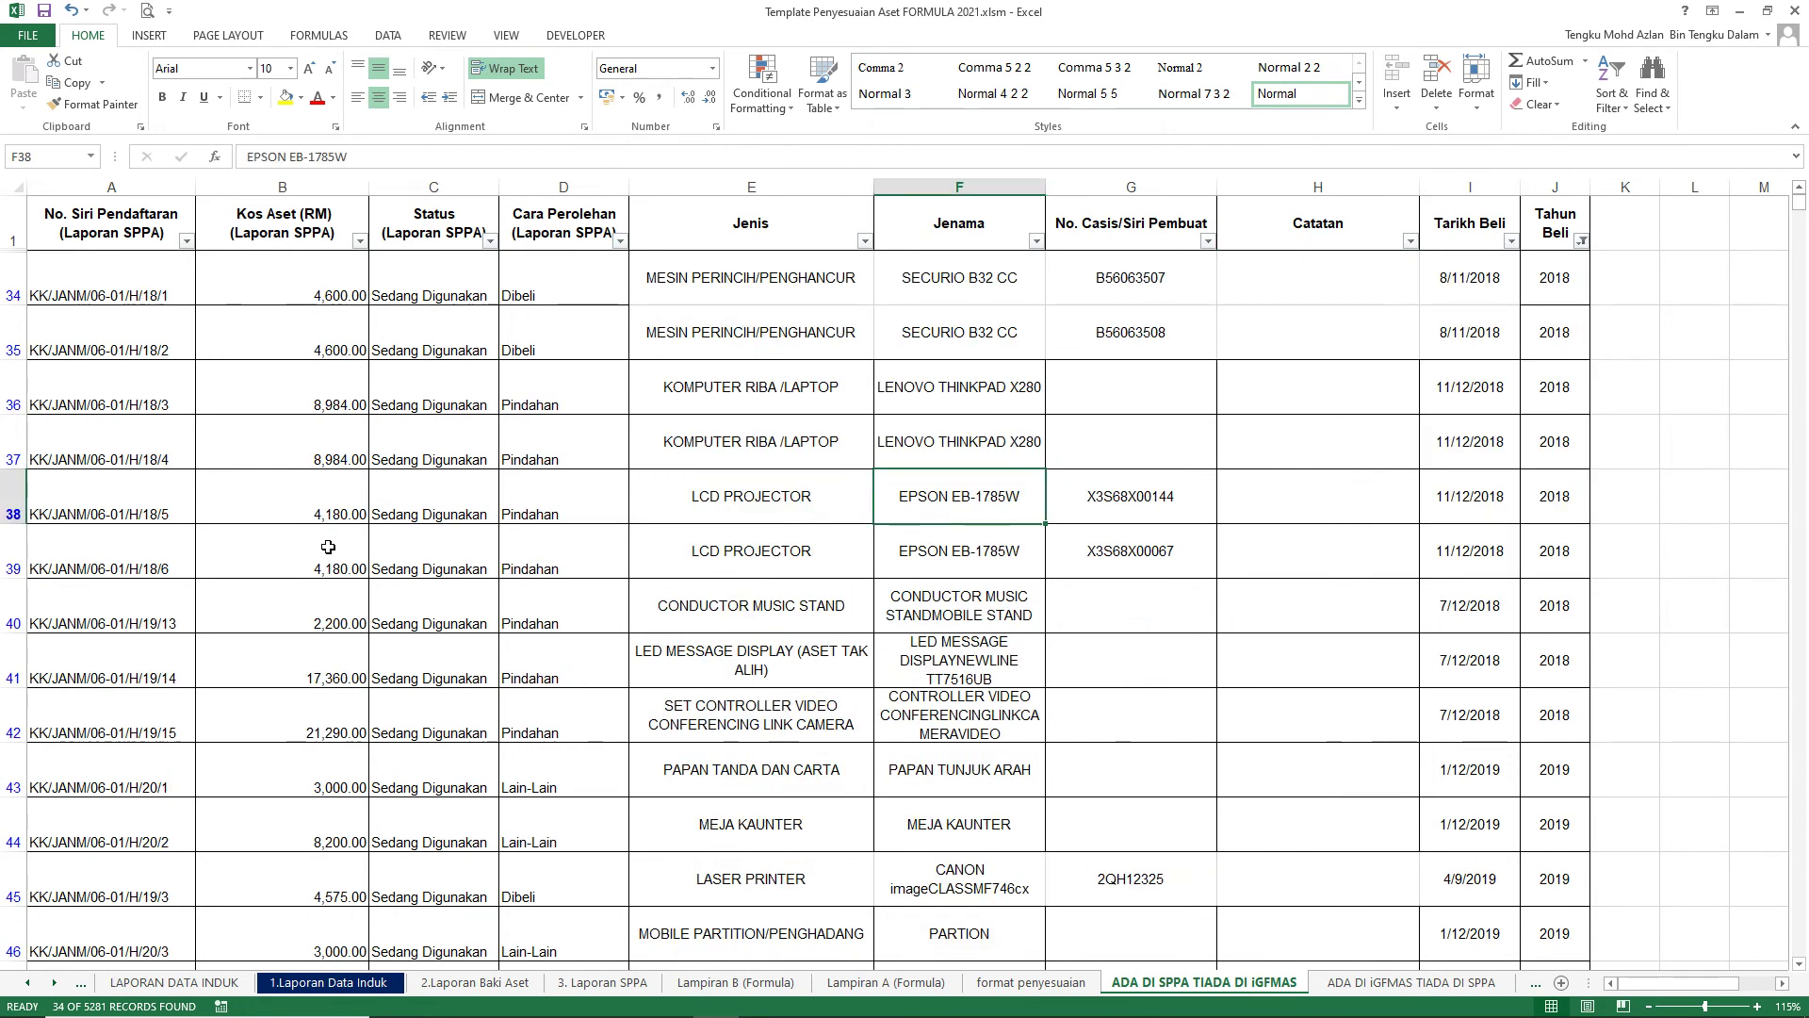
click(1546, 288)
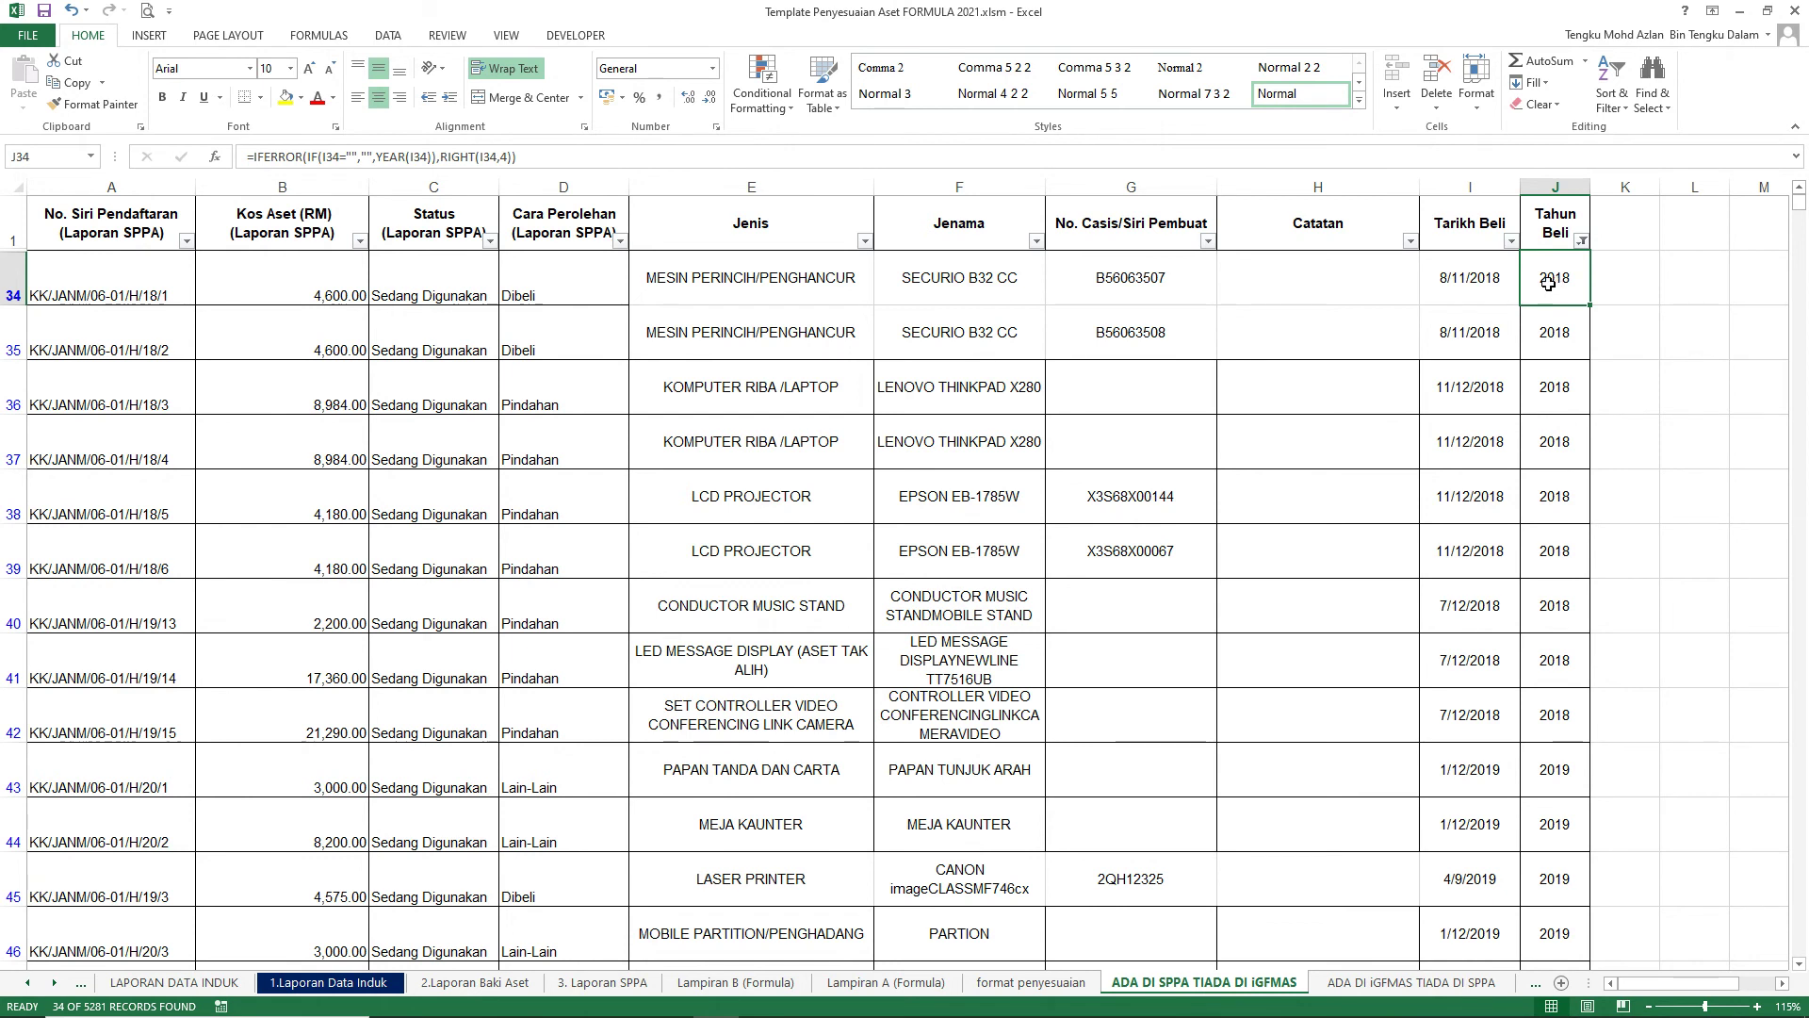
drag(577, 410, 603, 547)
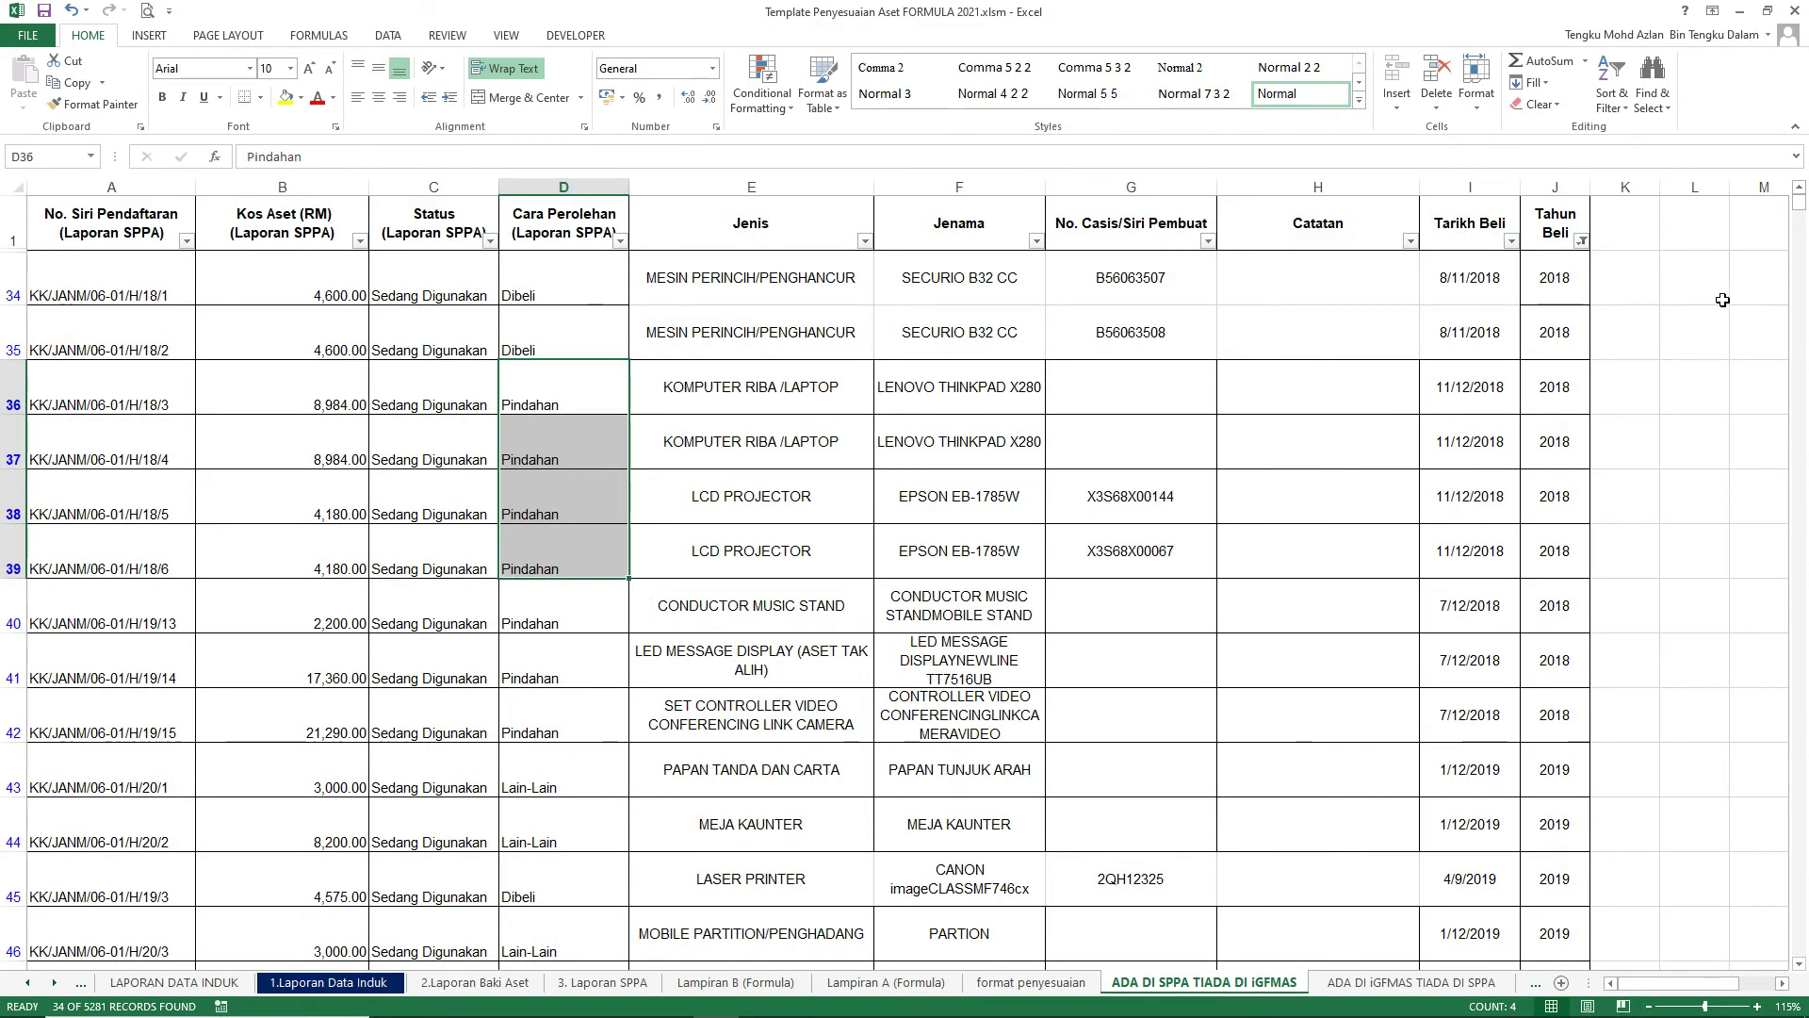
- Show all years in the Tahun Beli column again and return to the format penyesuaian sheet
click(1582, 243)
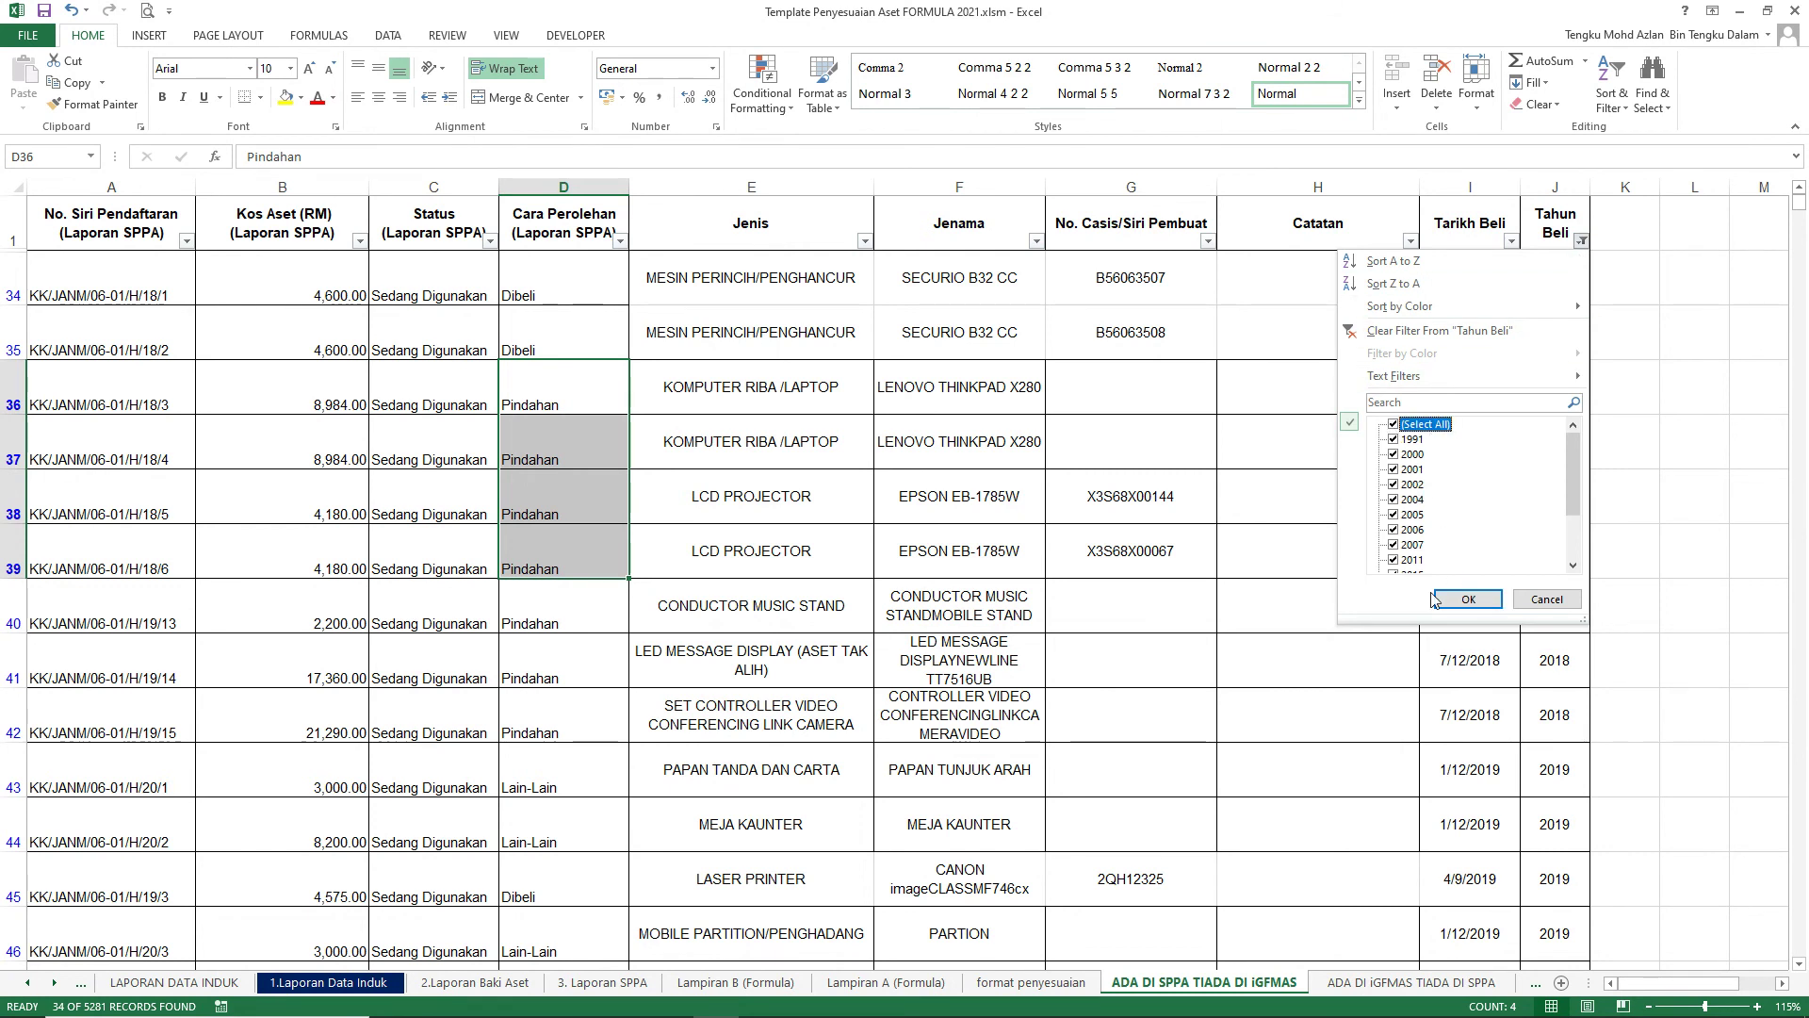
click(1468, 599)
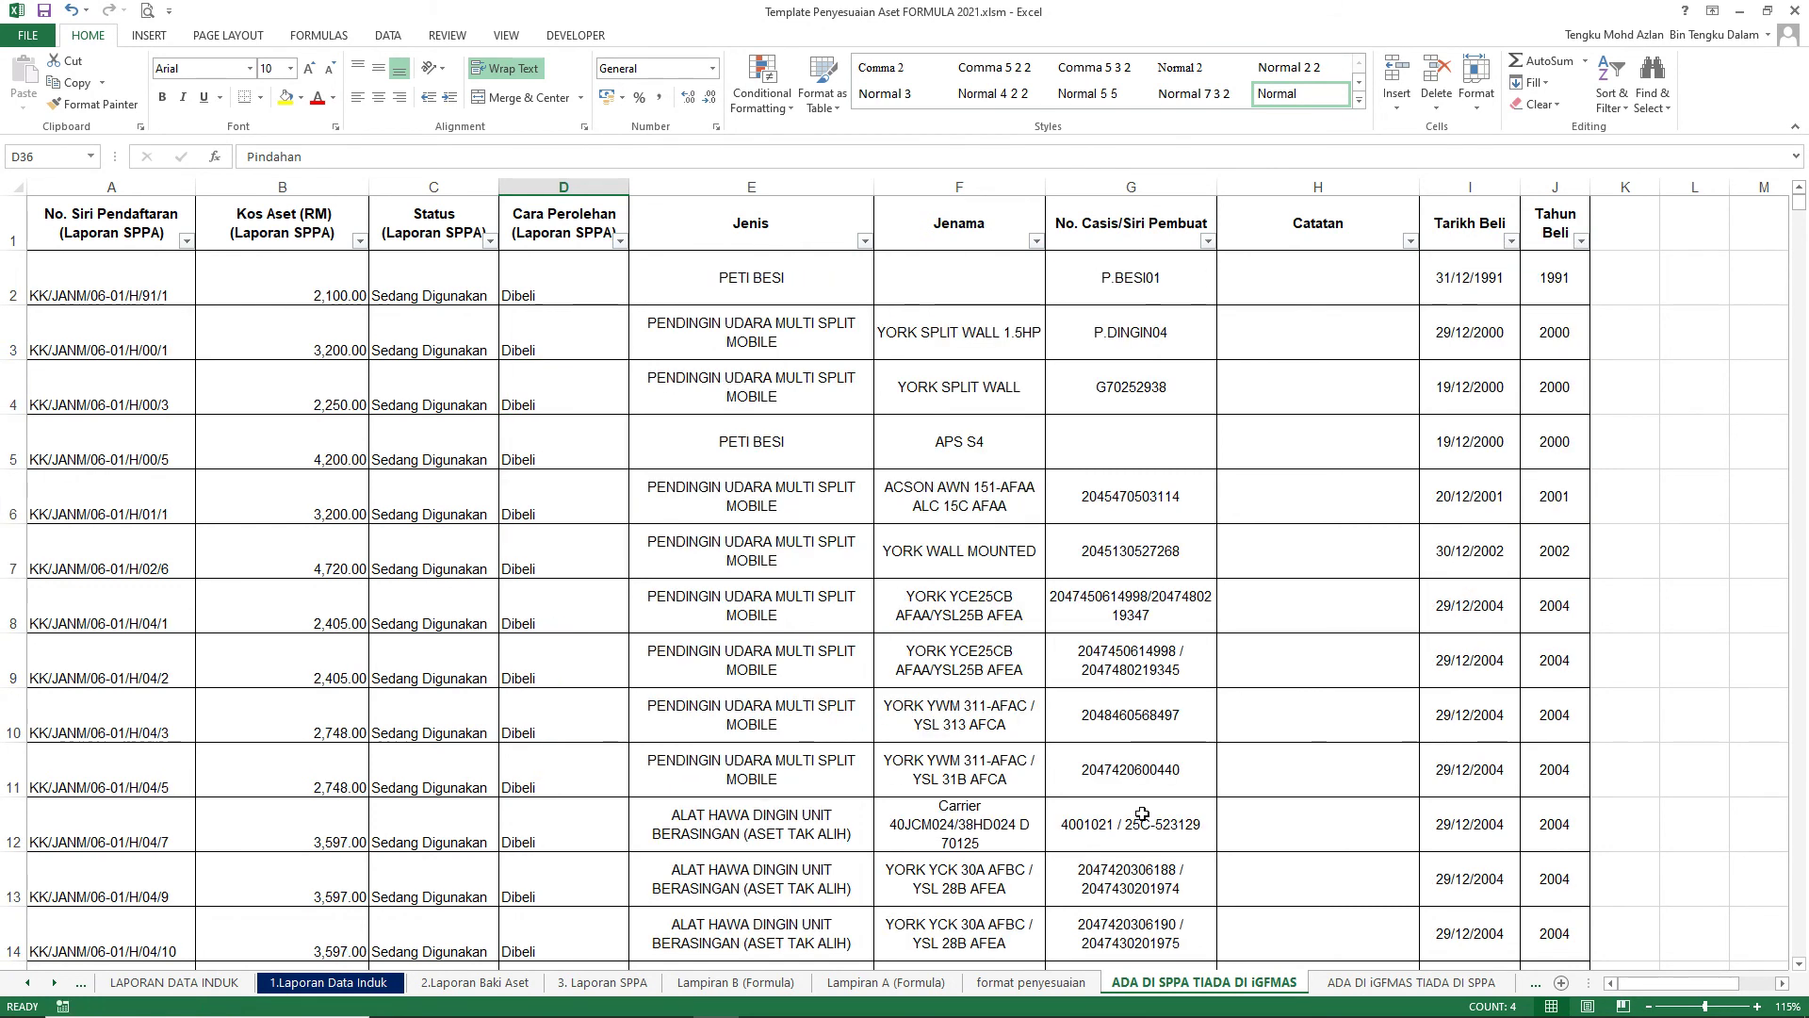
click(1020, 984)
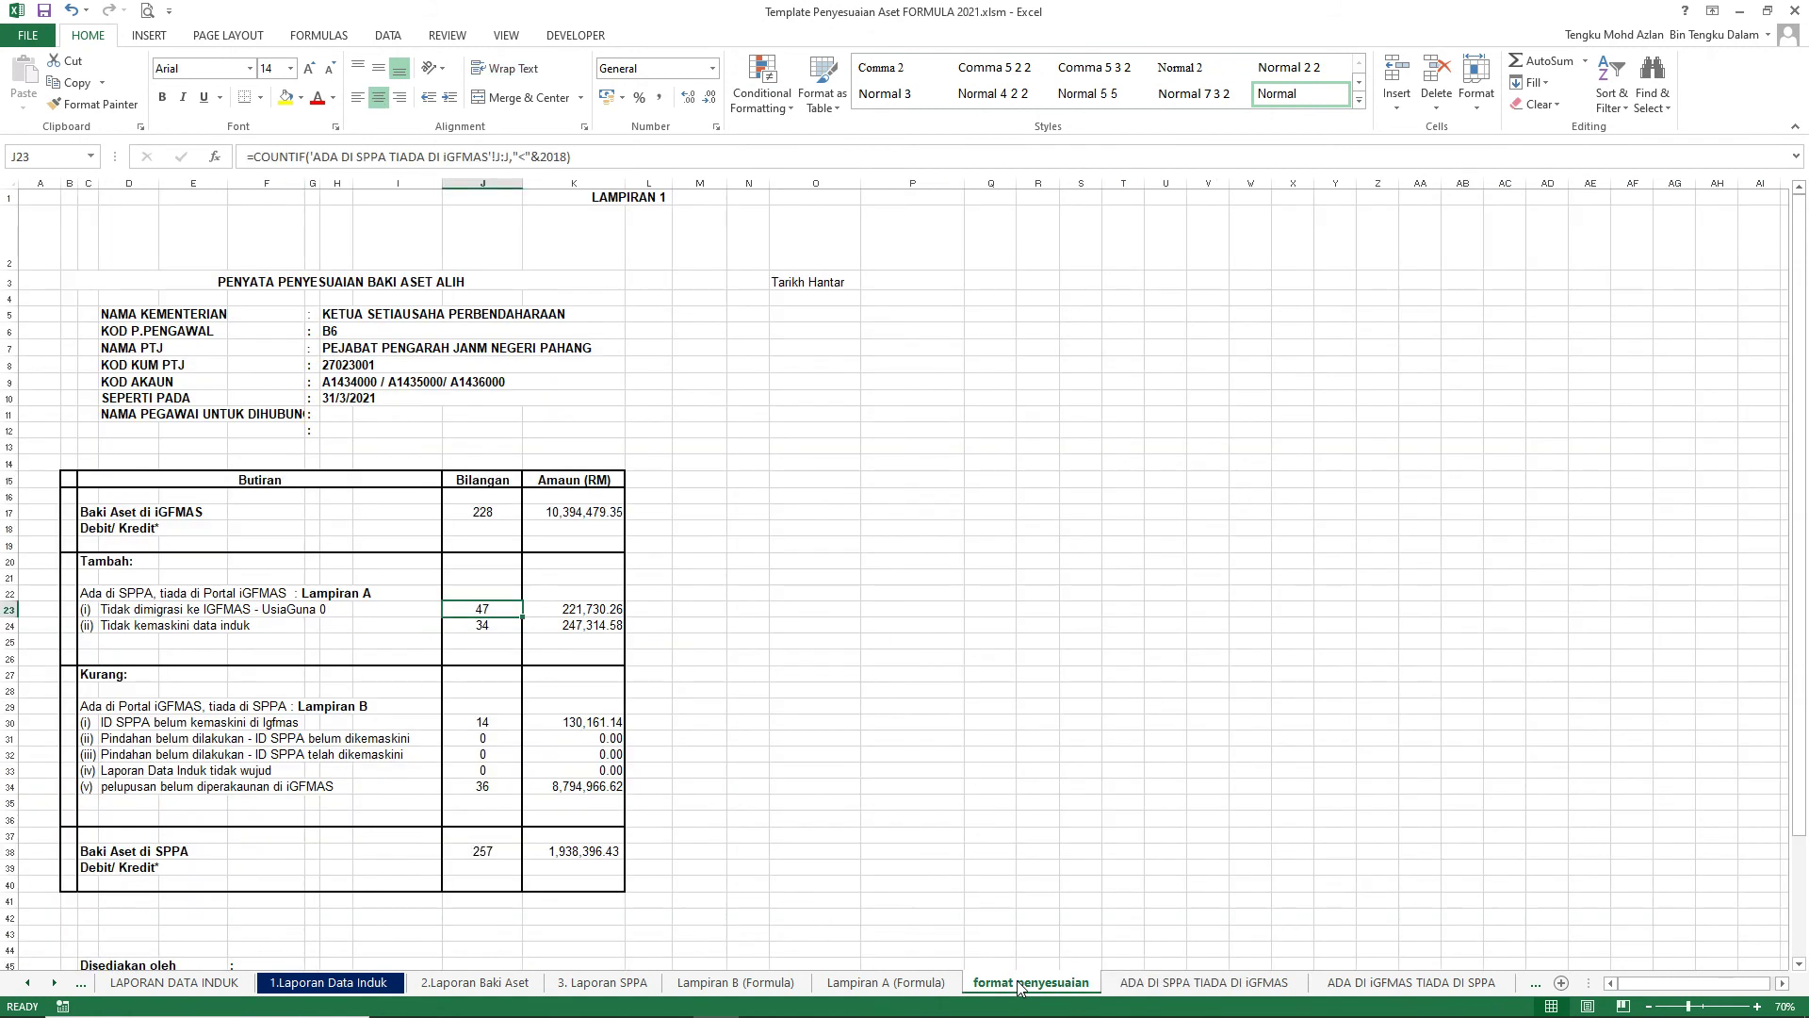
click(707, 833)
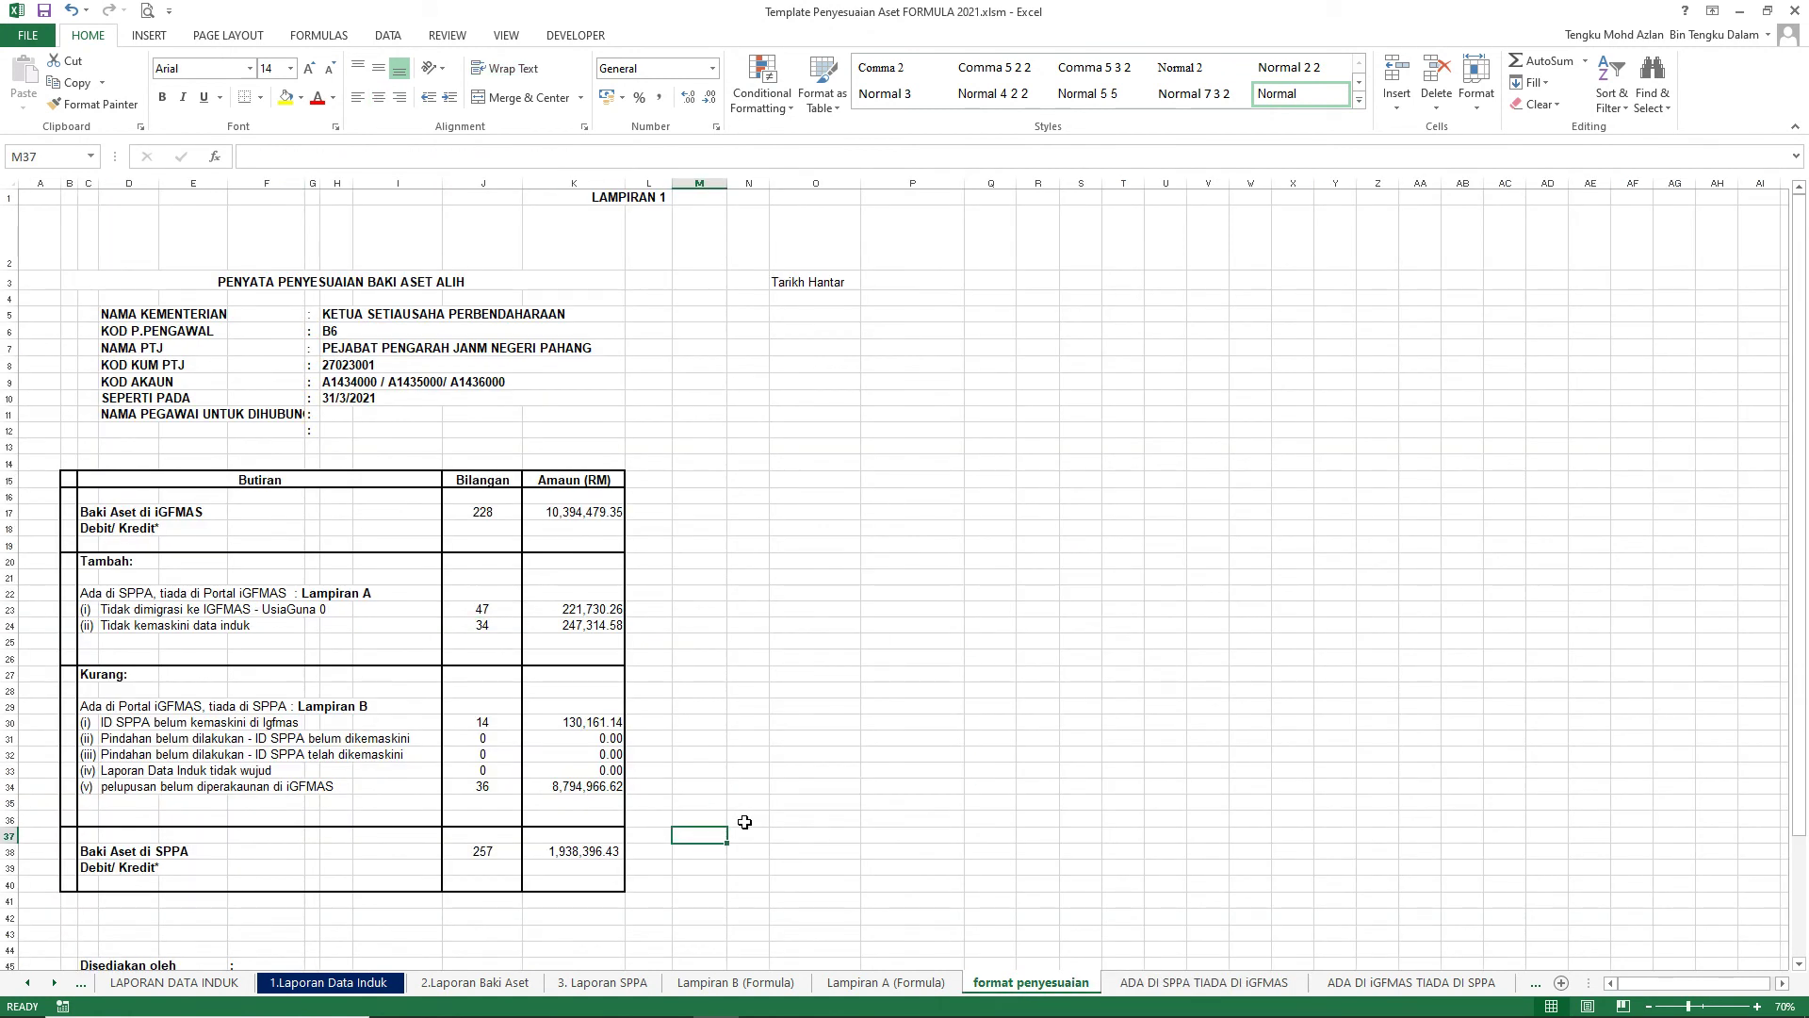
- Examine the Kurang (Lampiran B) categories with their counts and amounts, comparing entries (i) and (v) with the two Pindahan belum dilakukan entries
click(312, 785)
drag(83, 671, 590, 816)
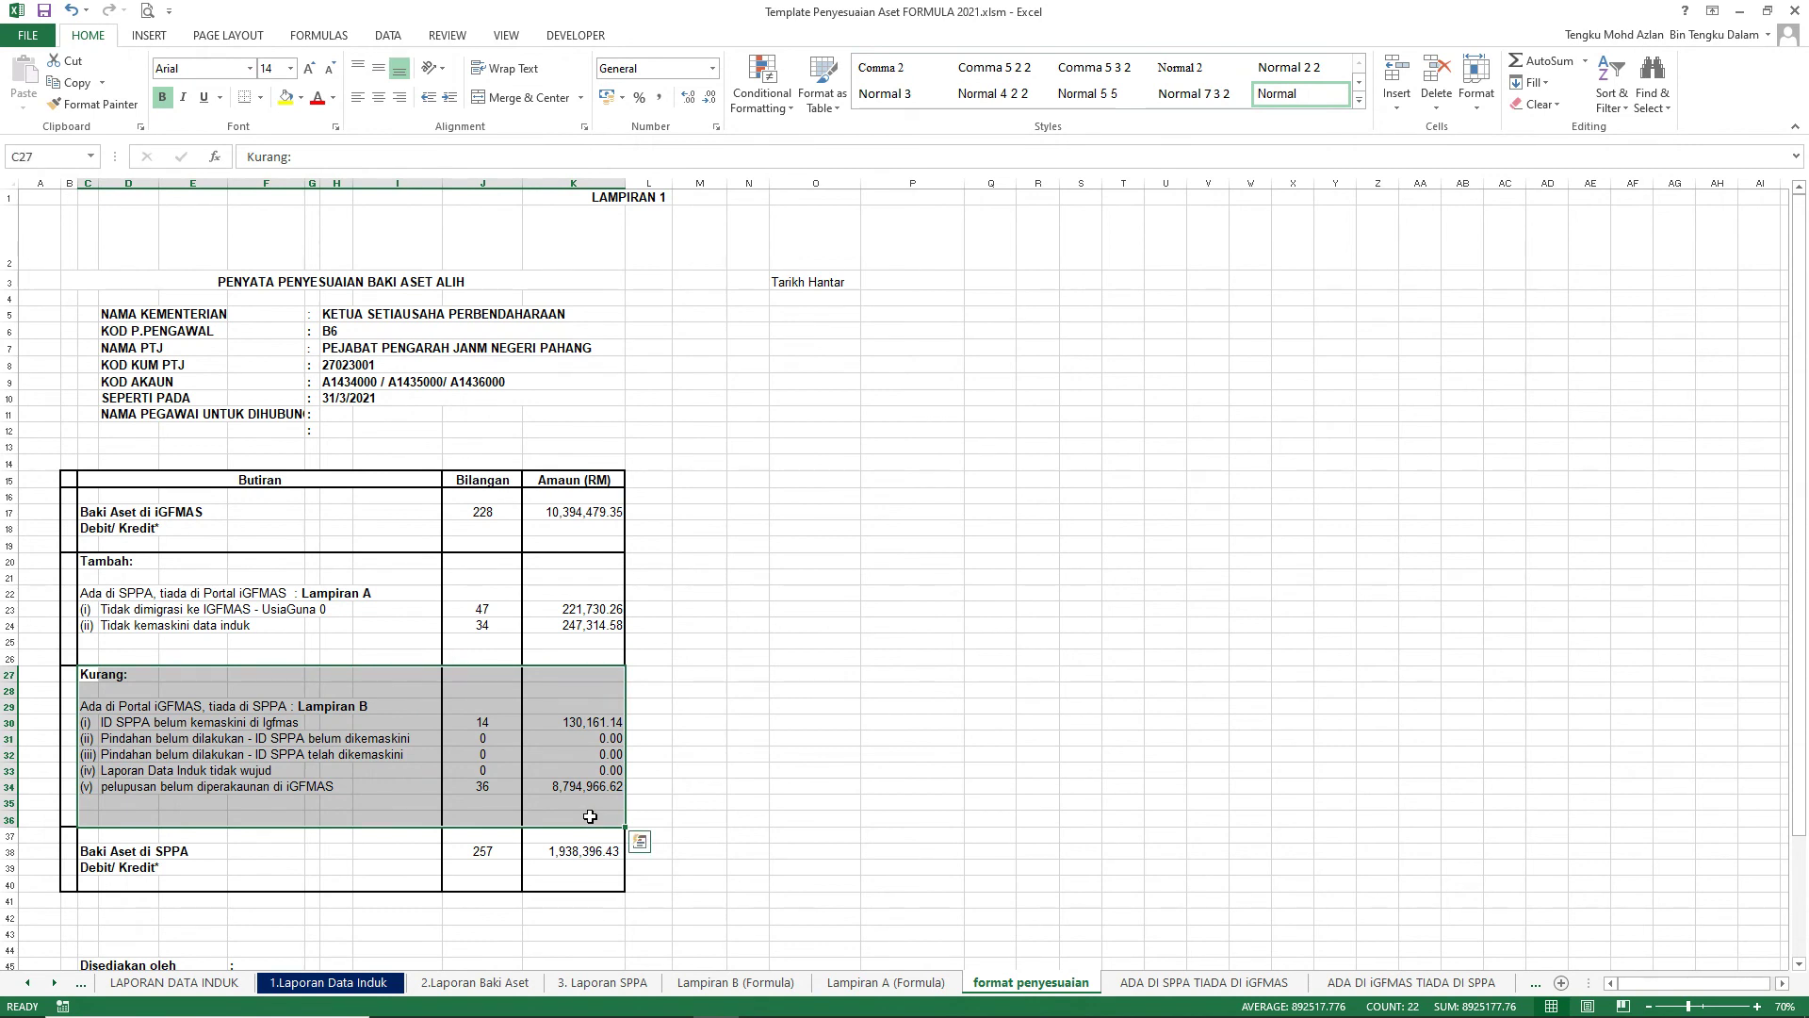
click(326, 708)
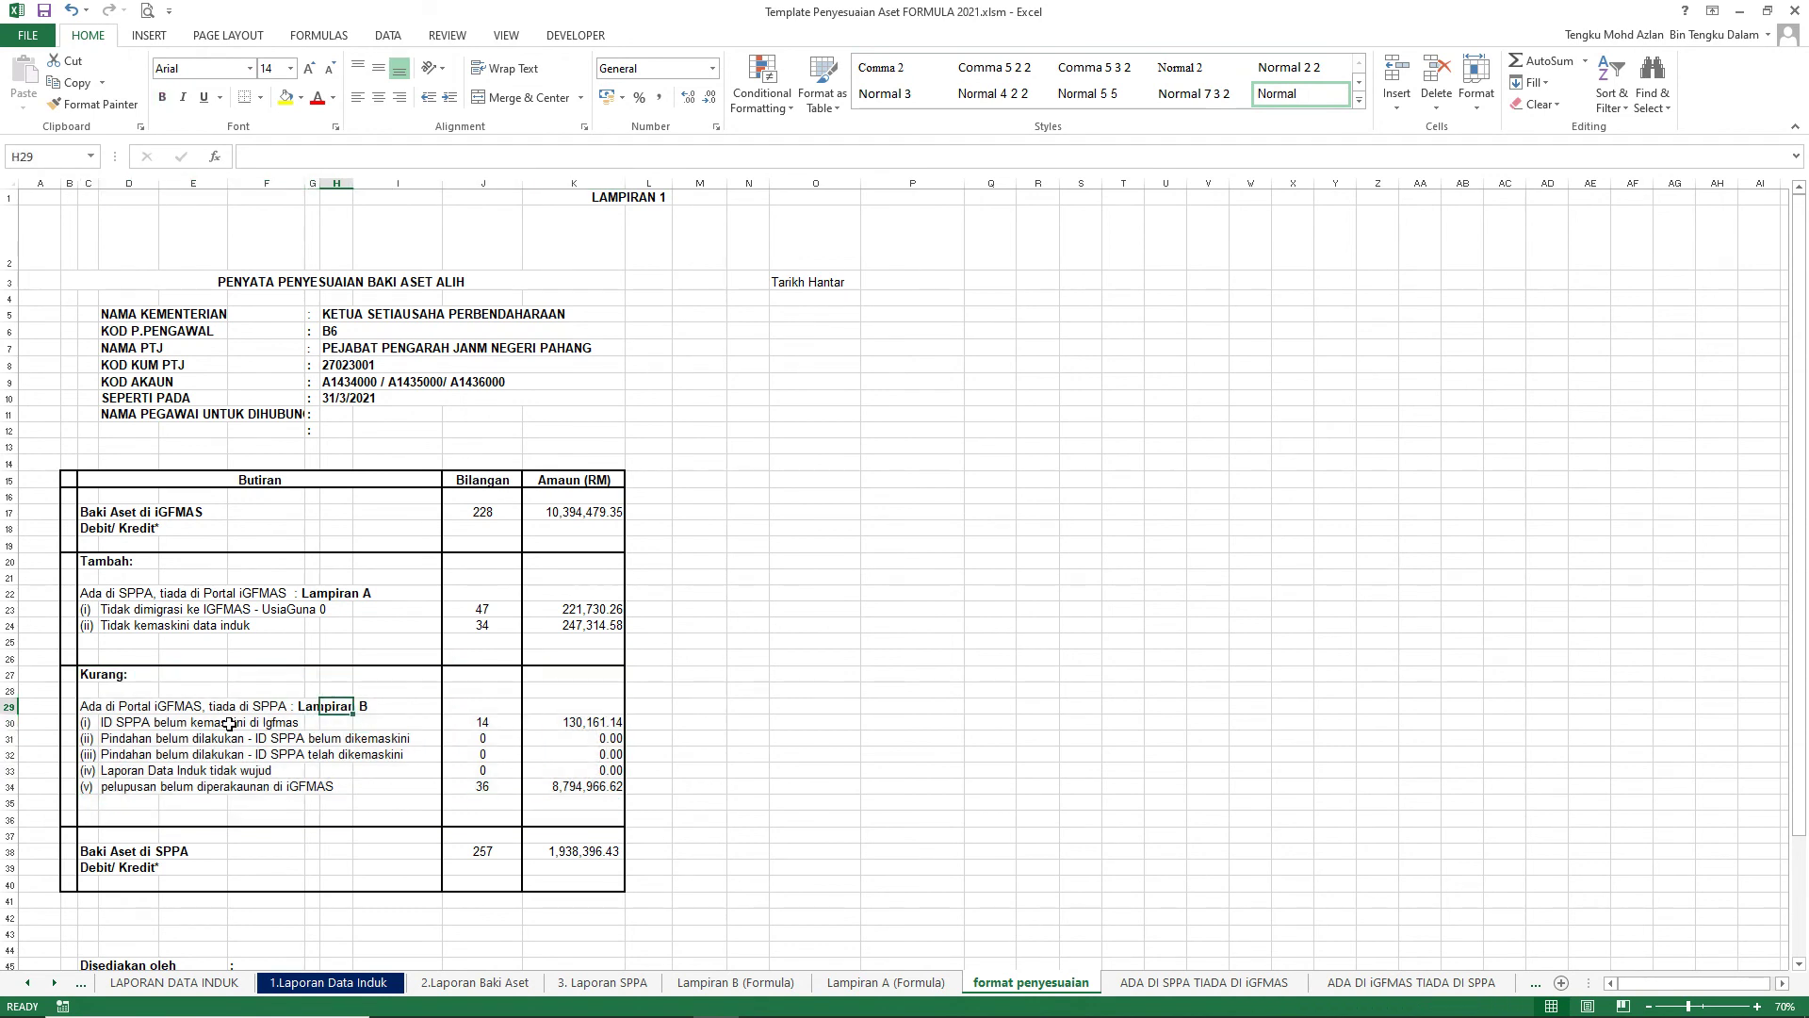
click(312, 709)
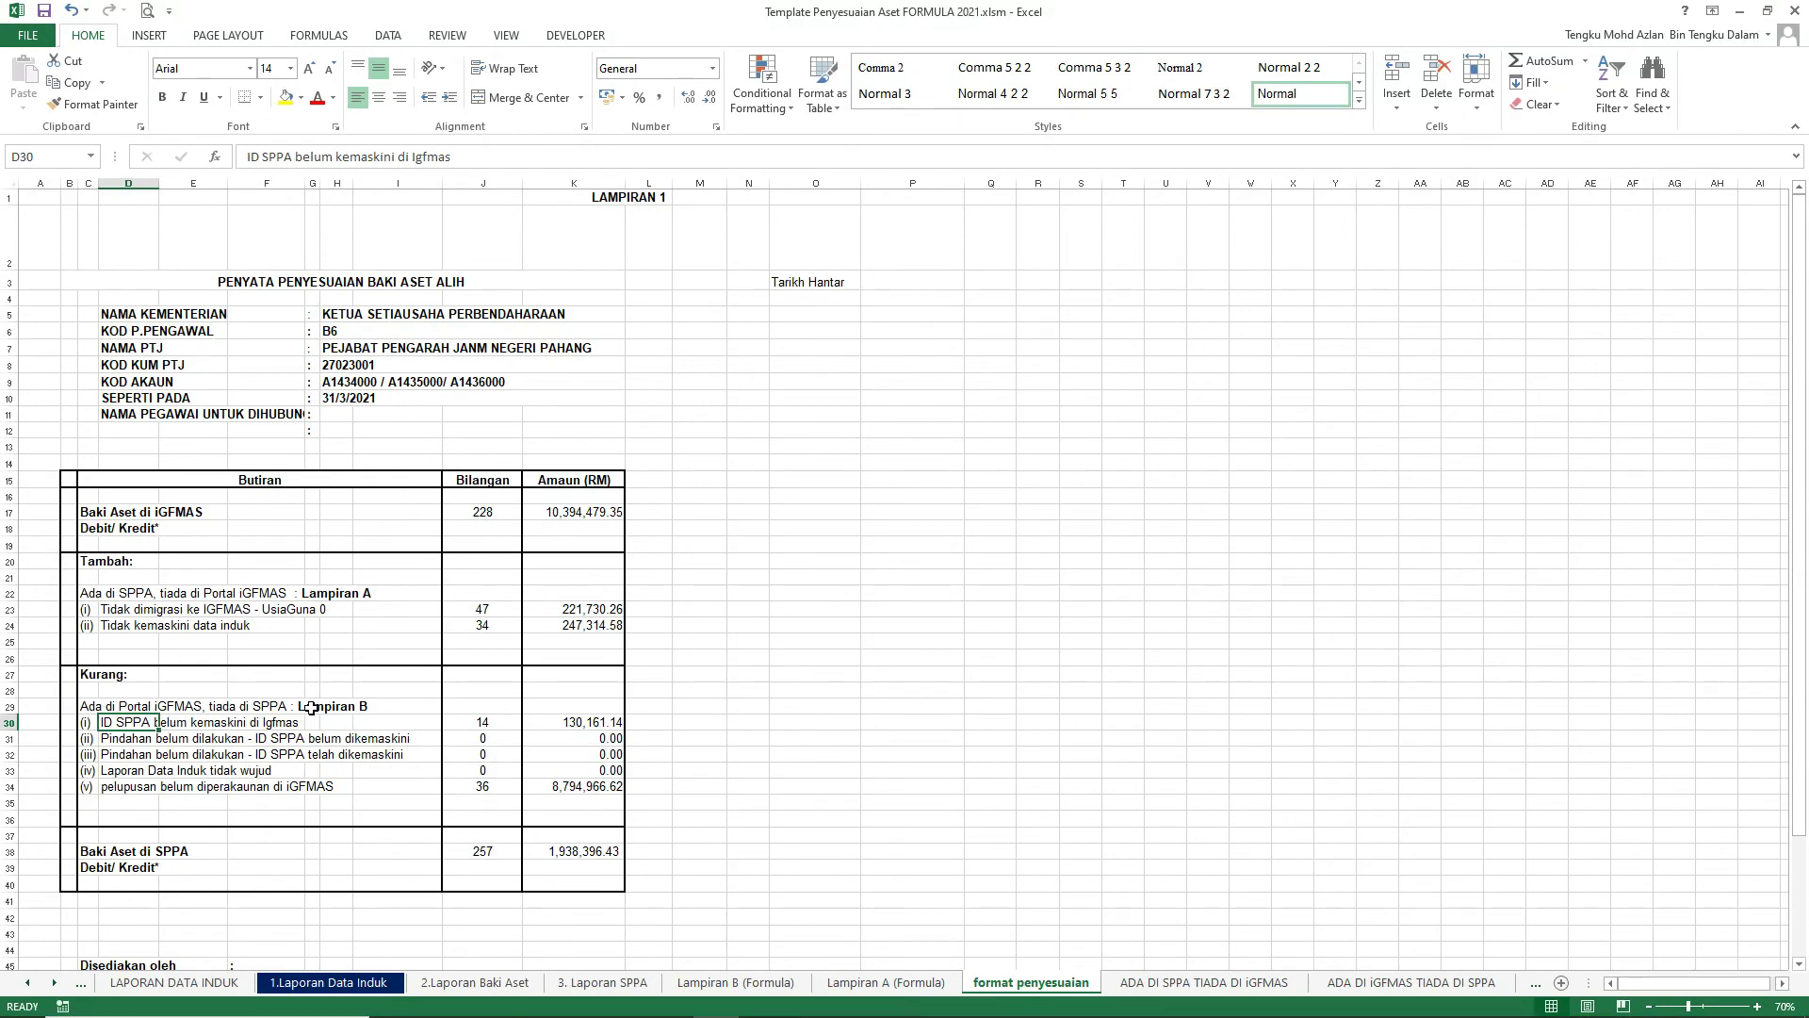
click(166, 778)
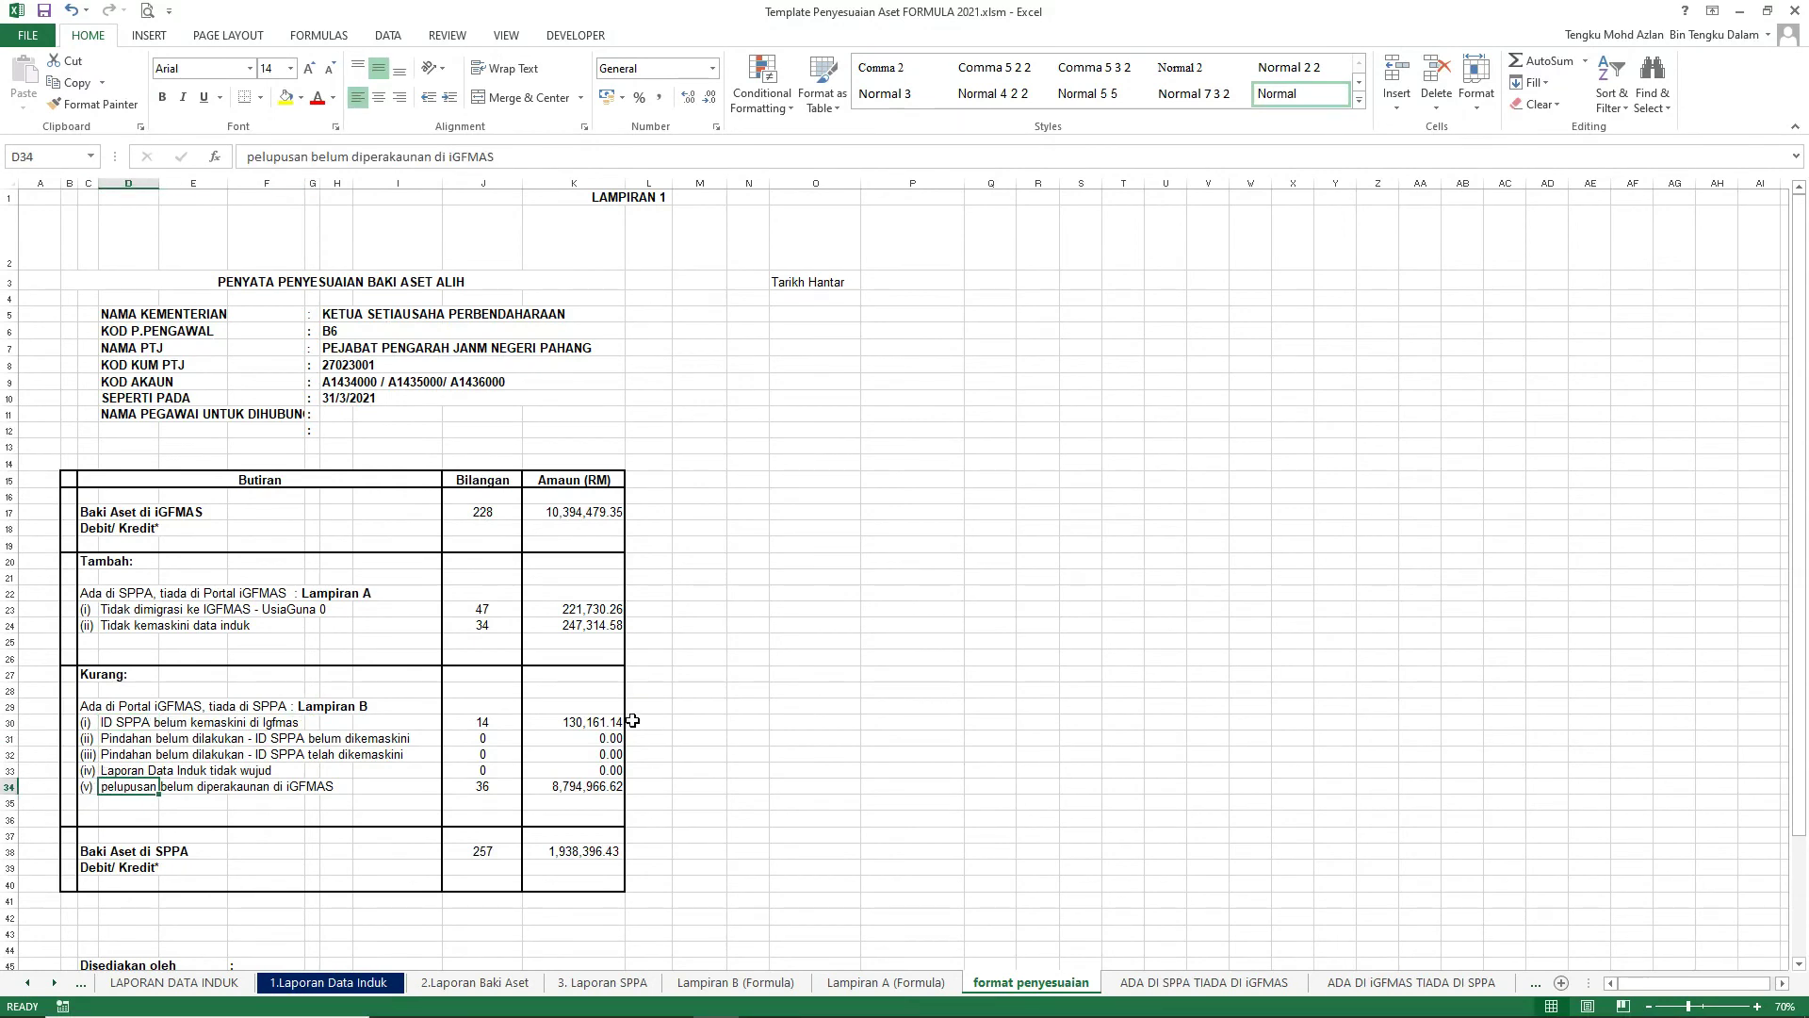
click(465, 721)
drag(465, 721, 573, 724)
drag(479, 786, 580, 789)
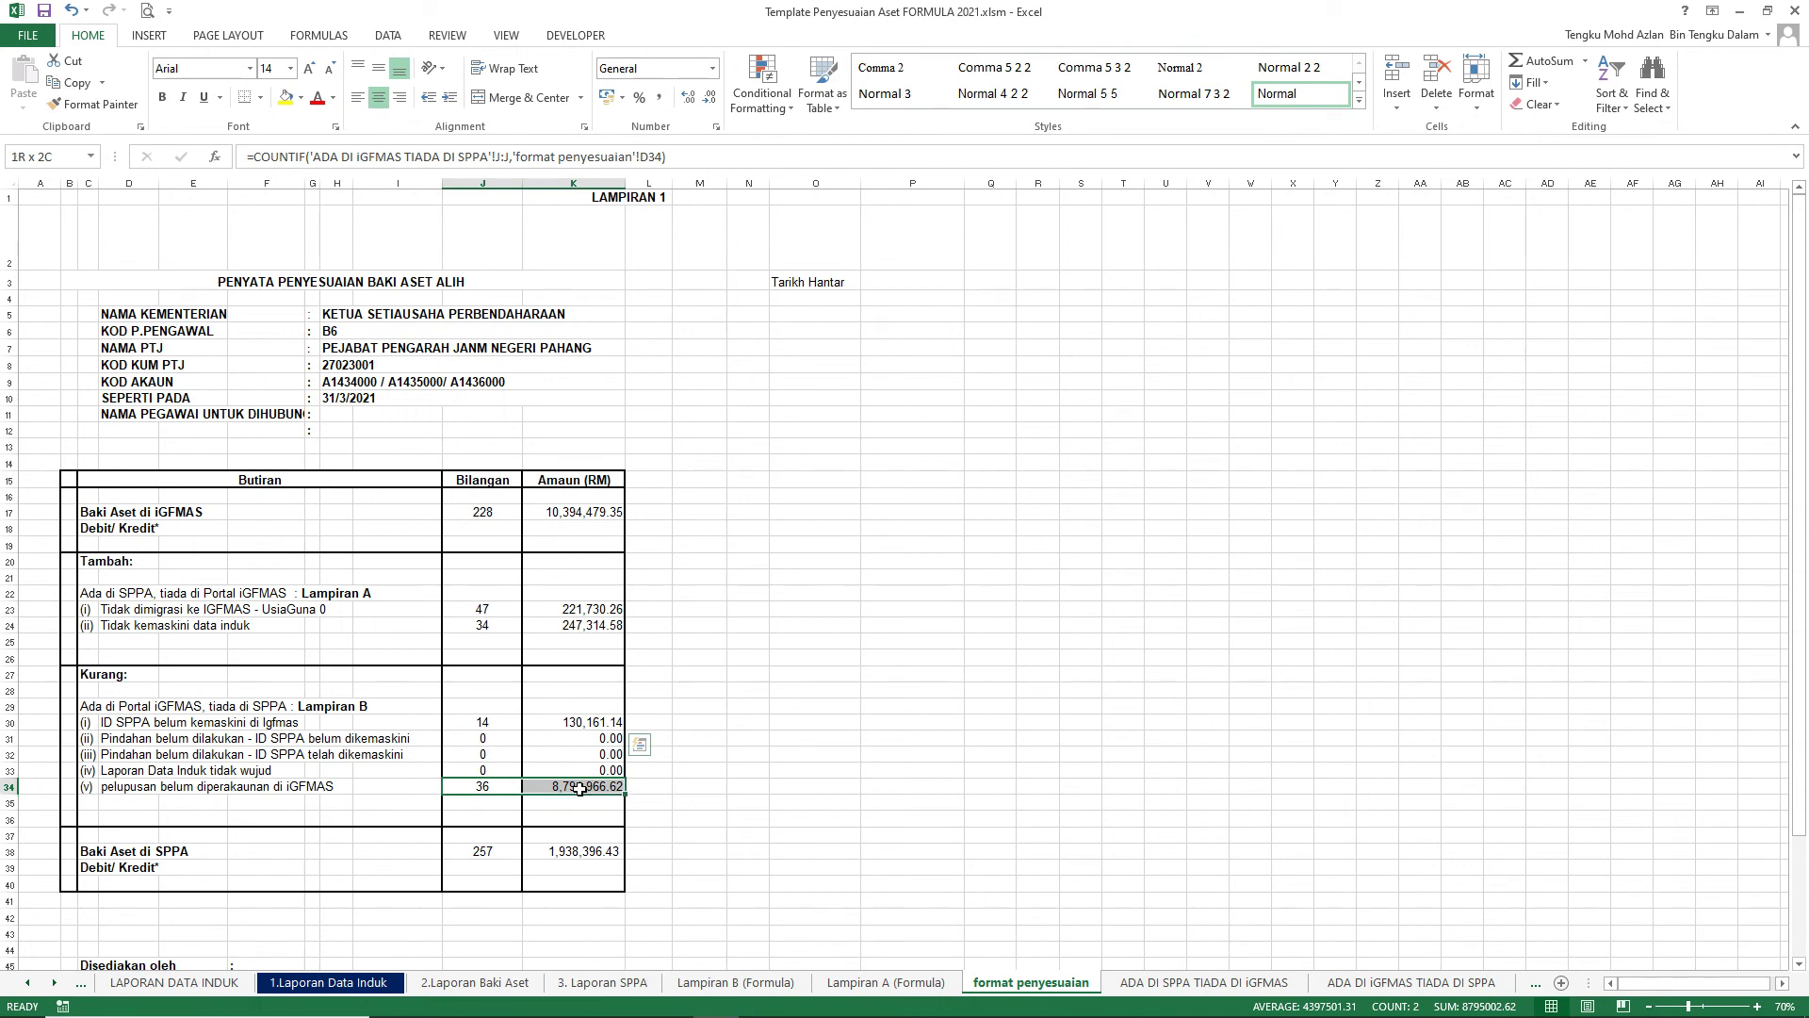
drag(478, 739, 582, 757)
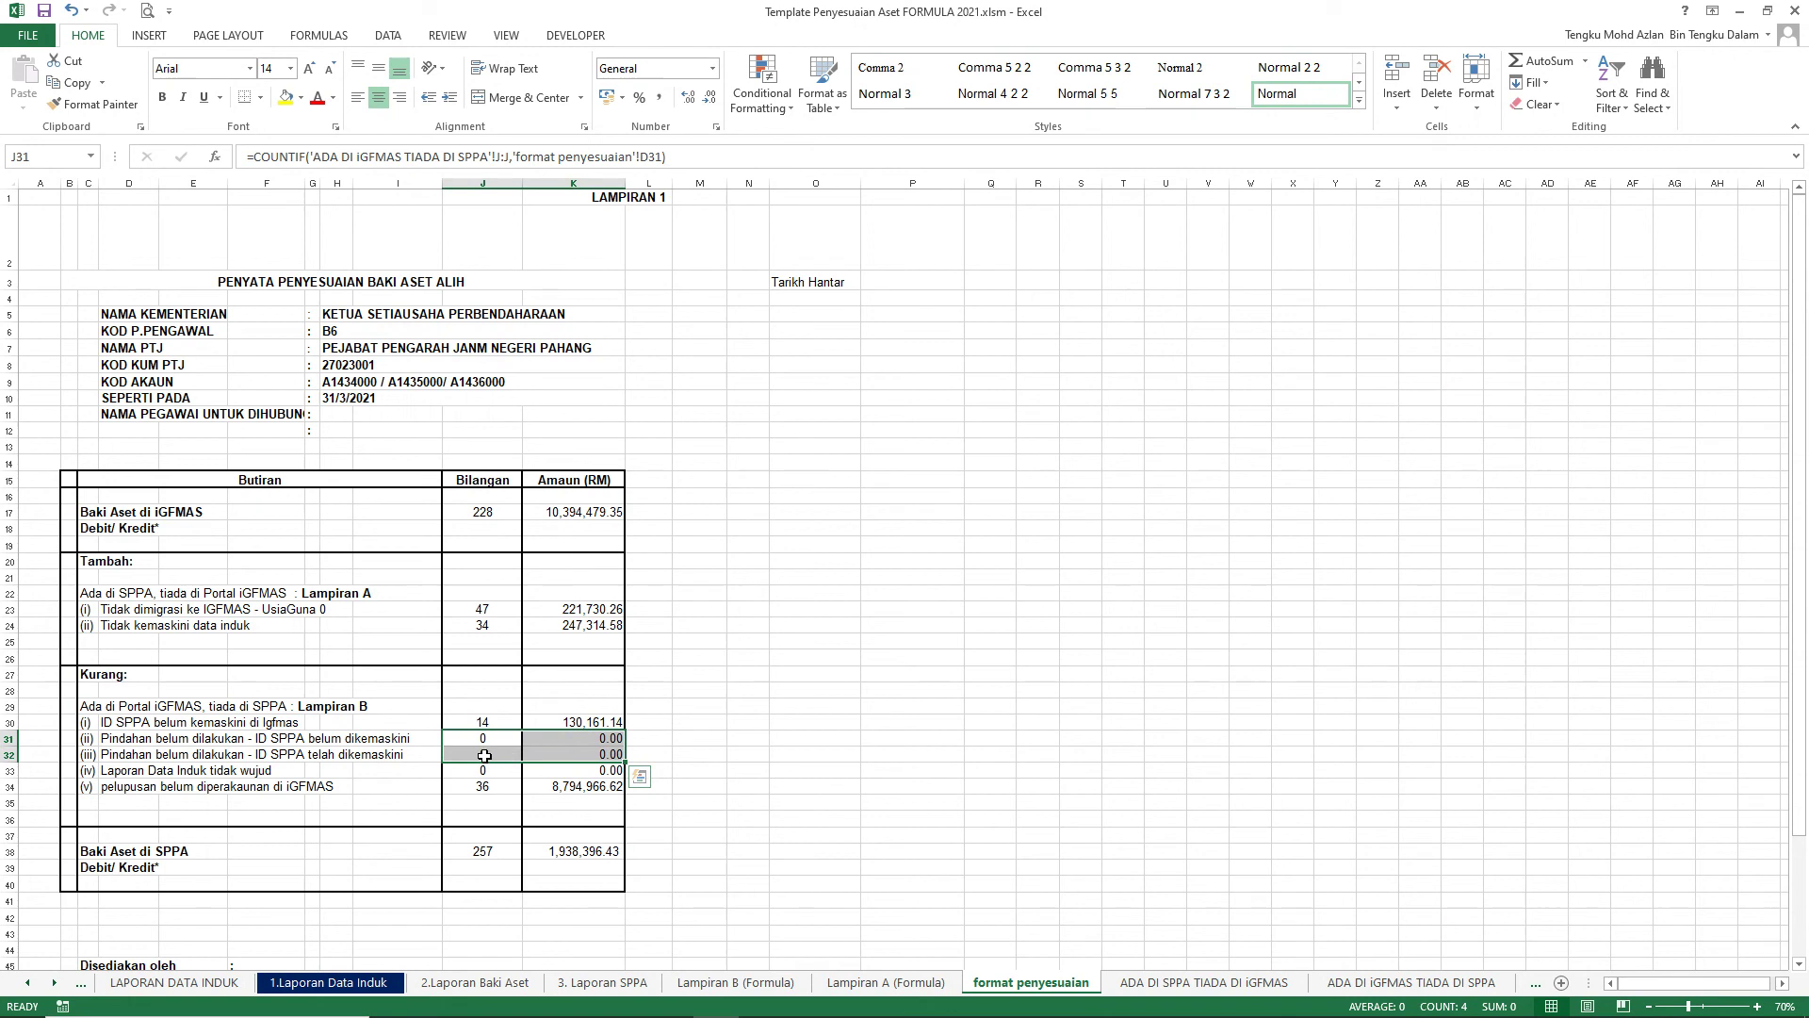
- Inspect the two Pindahan belum dilakukan descriptions and the amount formula of the Laporan Data Induk tidak wujud entry
click(294, 707)
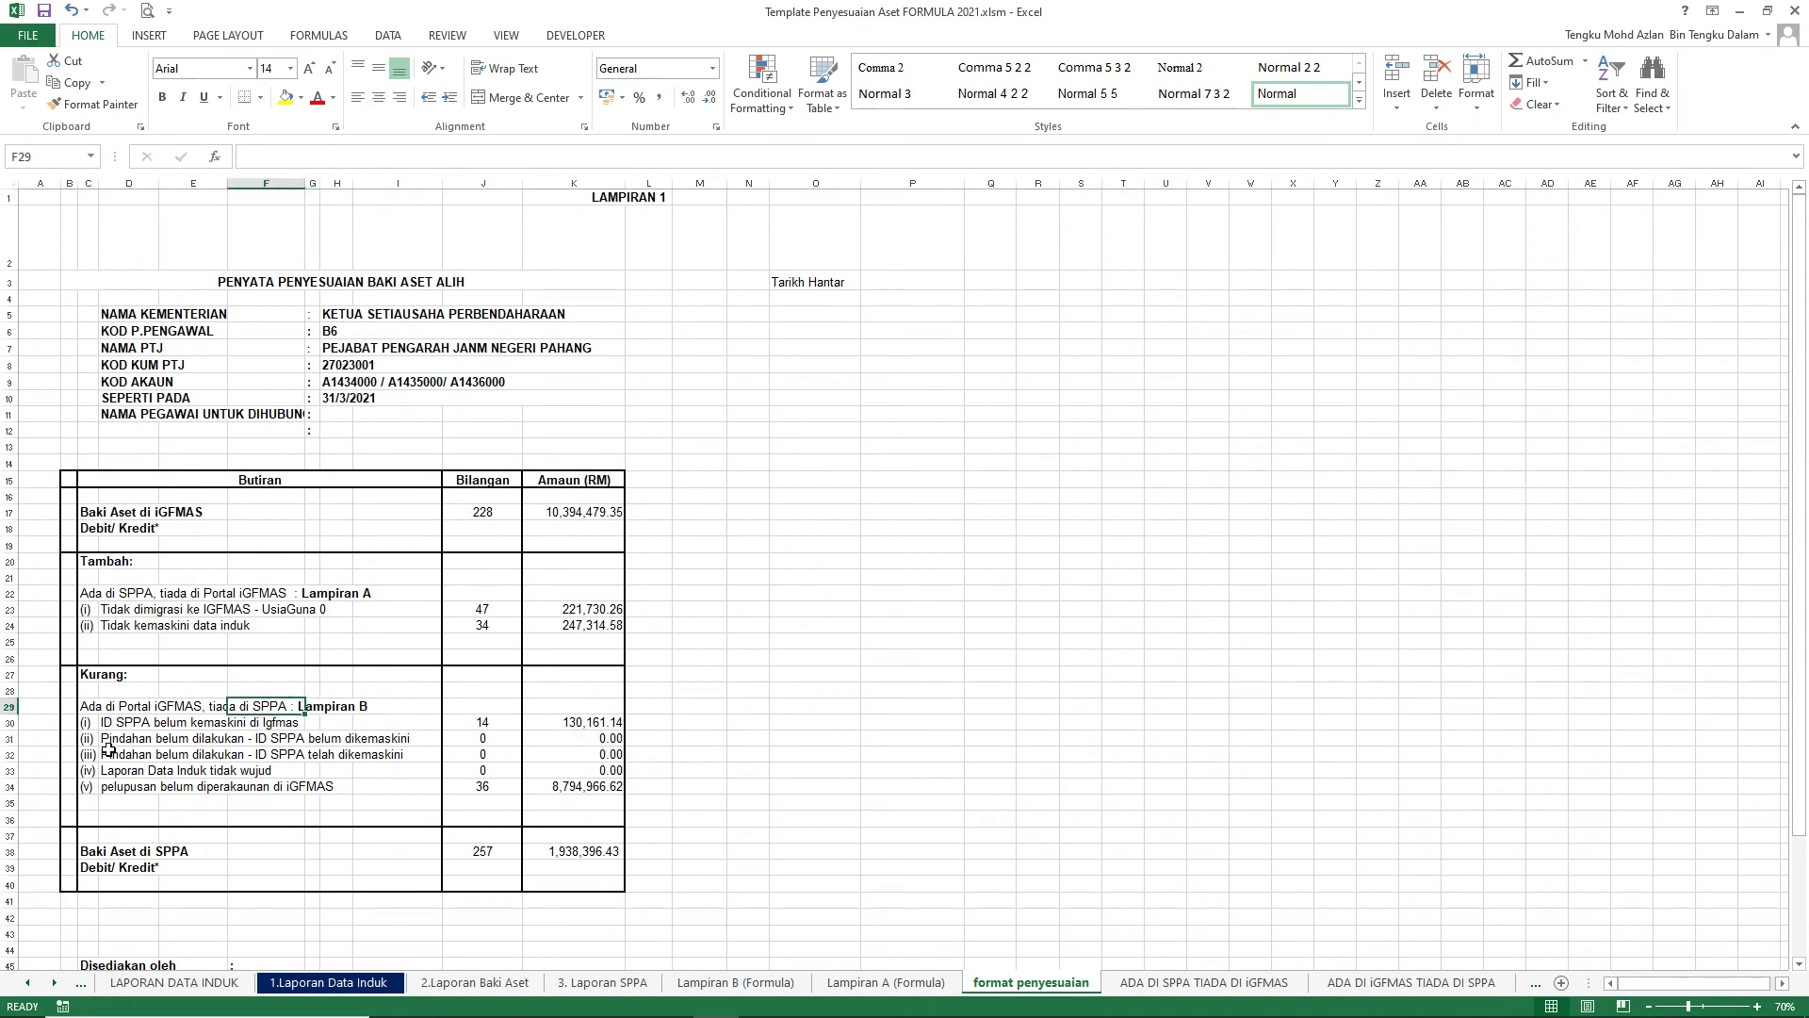
click(106, 741)
click(115, 754)
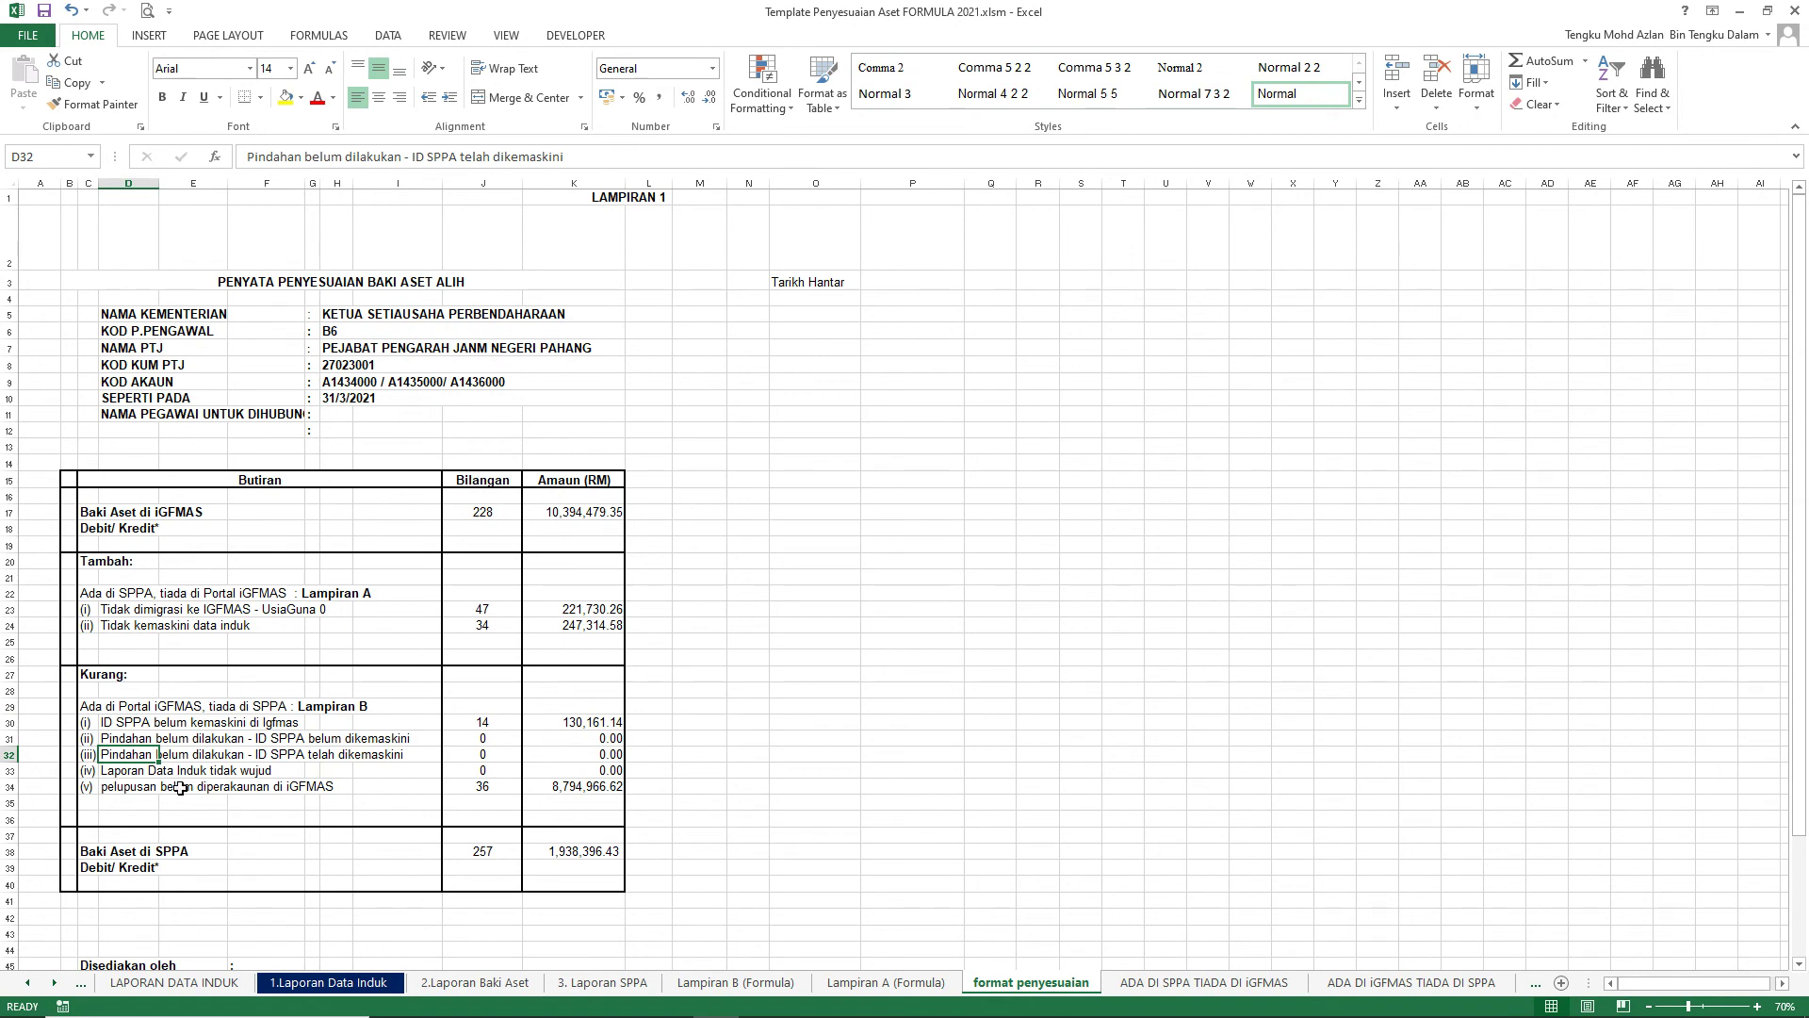
click(84, 771)
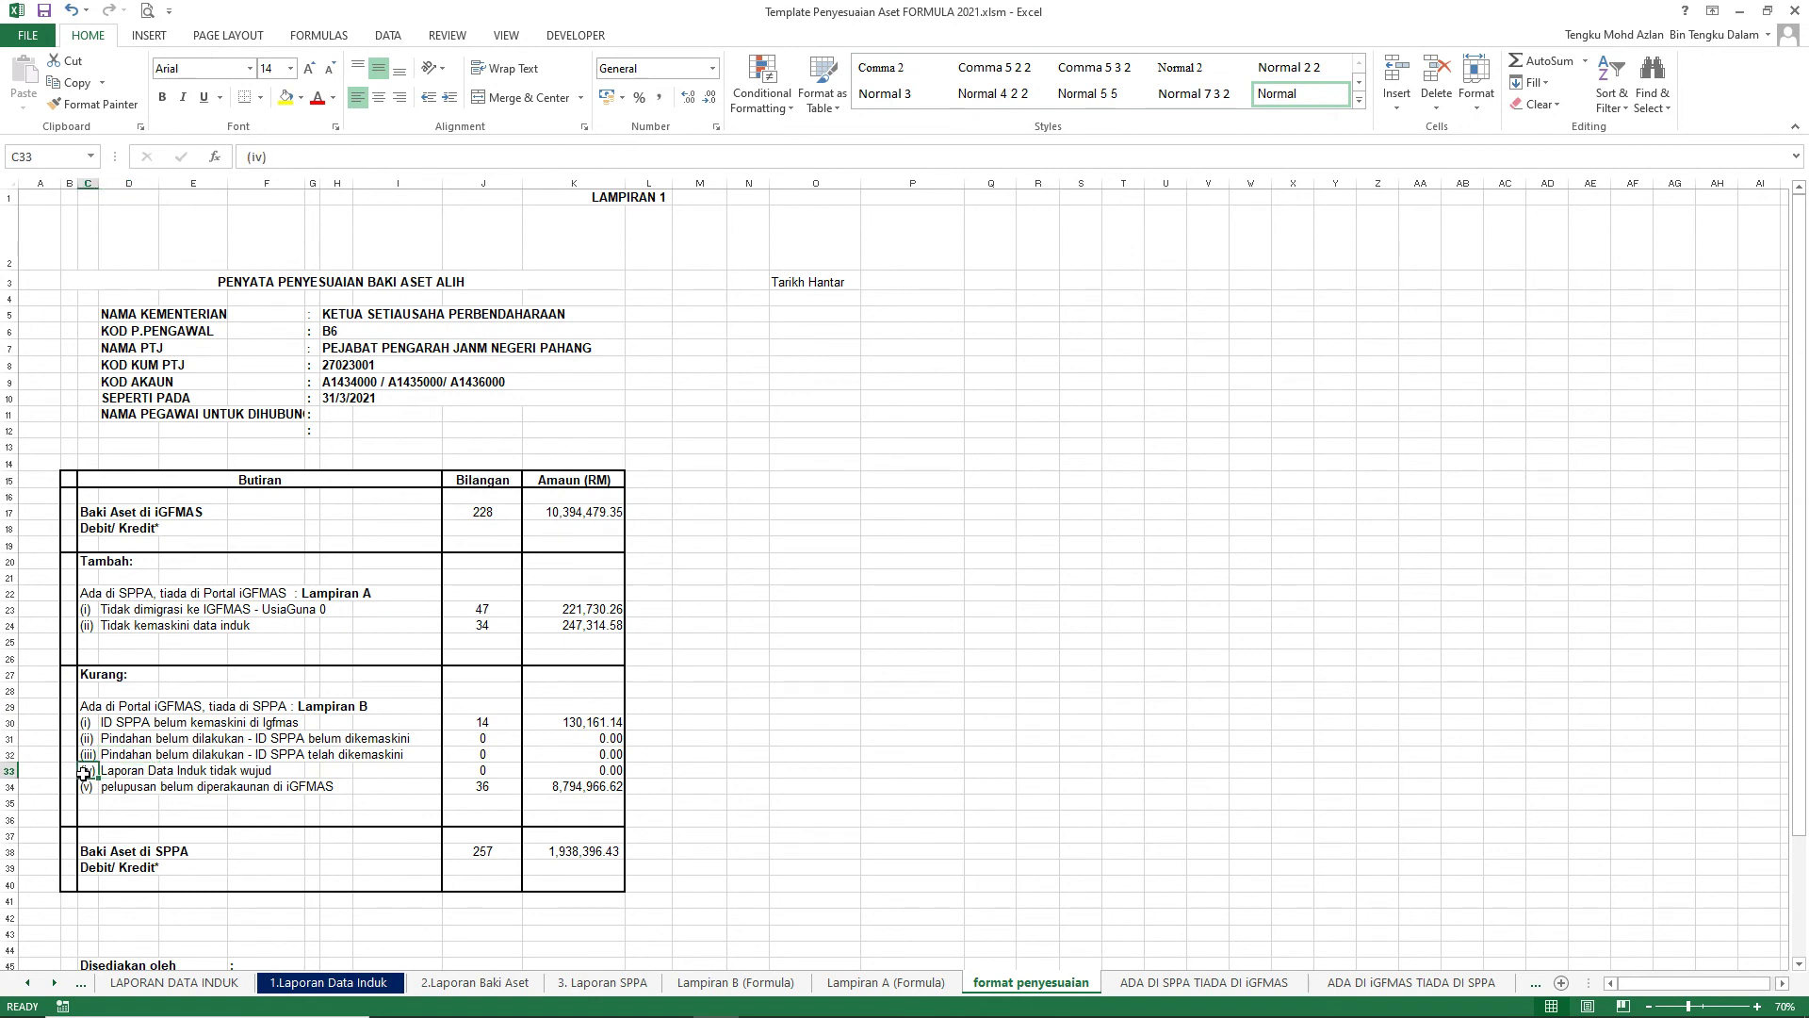
click(579, 766)
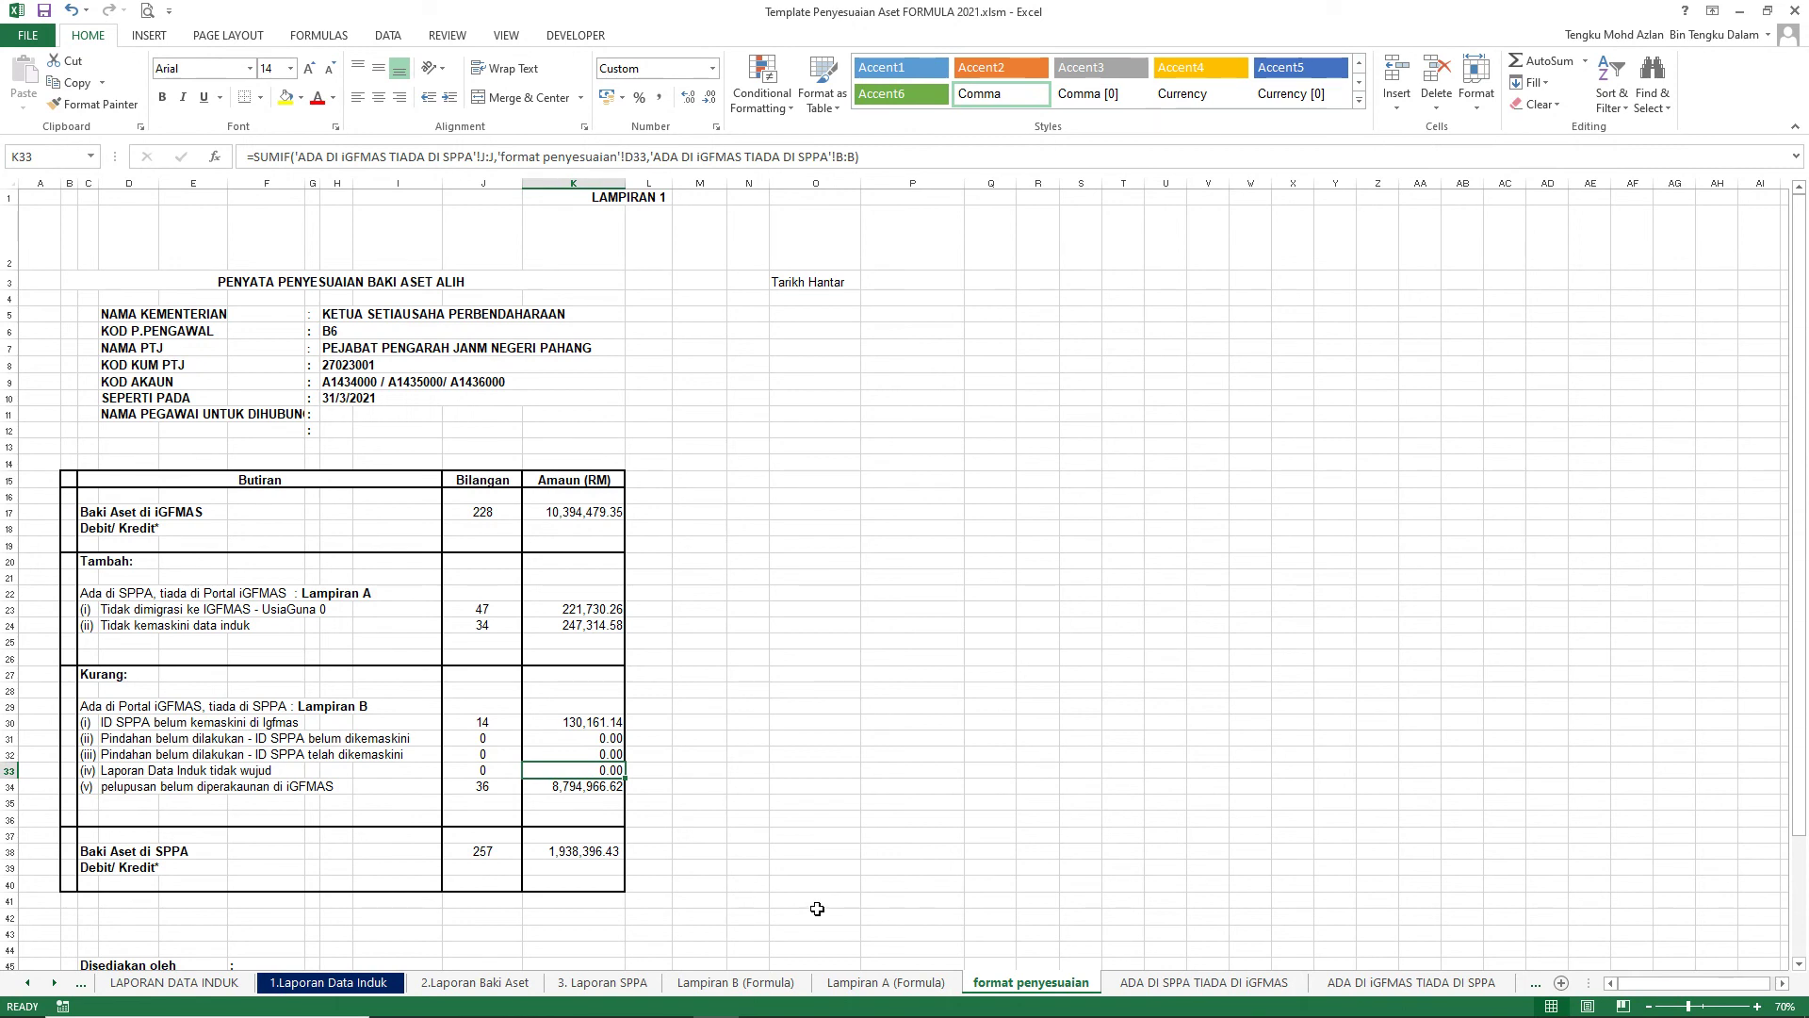
mouse_move(801, 1013)
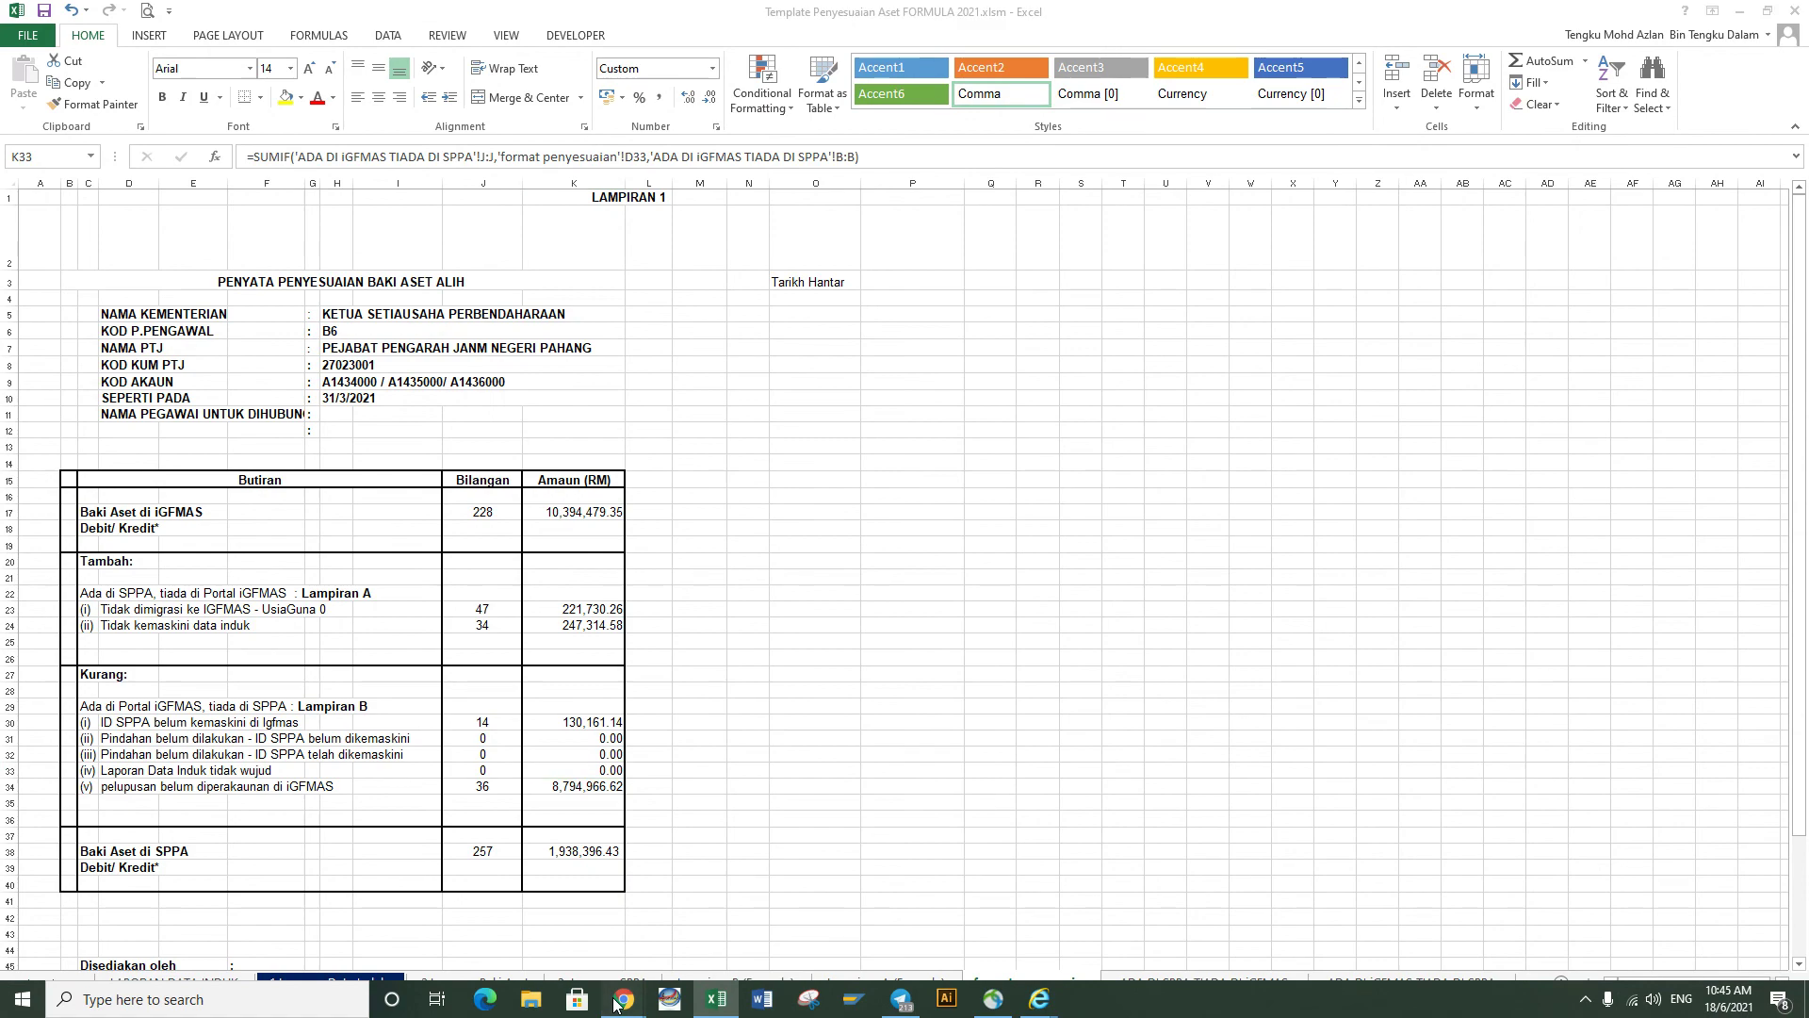